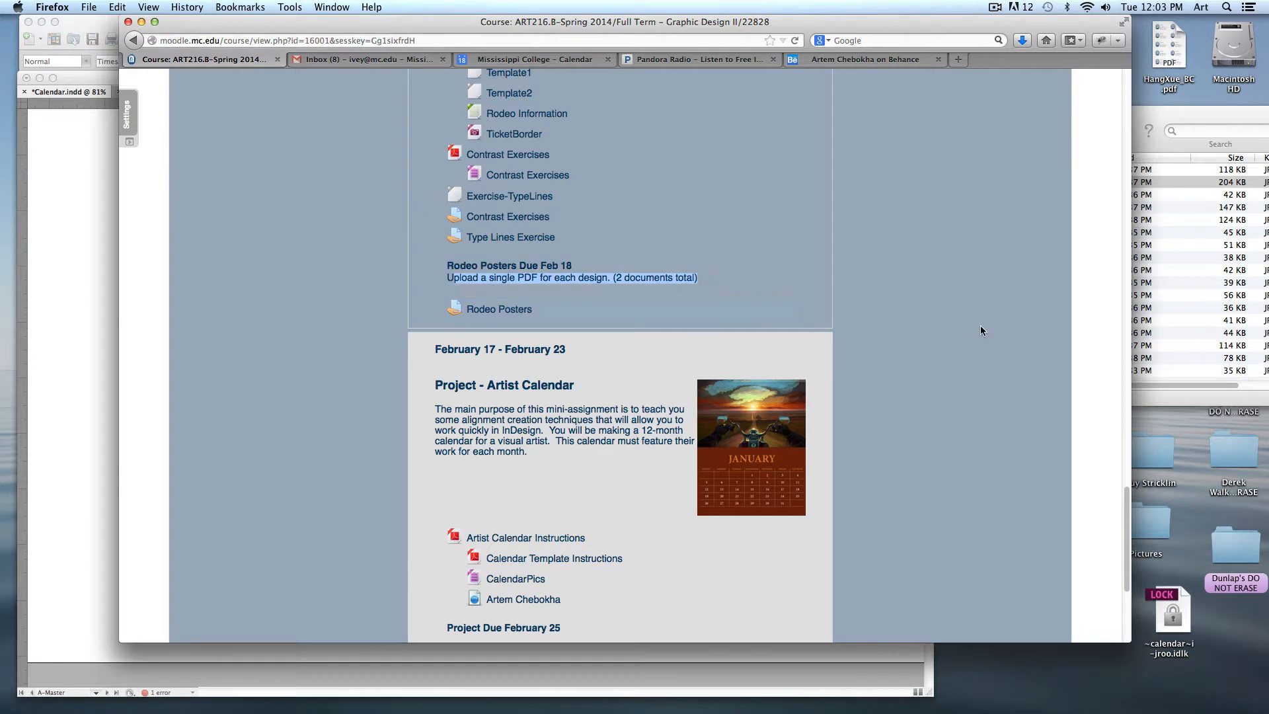
# Review the Artist Calendar project section on the Moodle course page
pyautogui.click(369, 295)
pyautogui.scroll(-4, 327, 332)
pyautogui.scroll(-3, 327, 330)
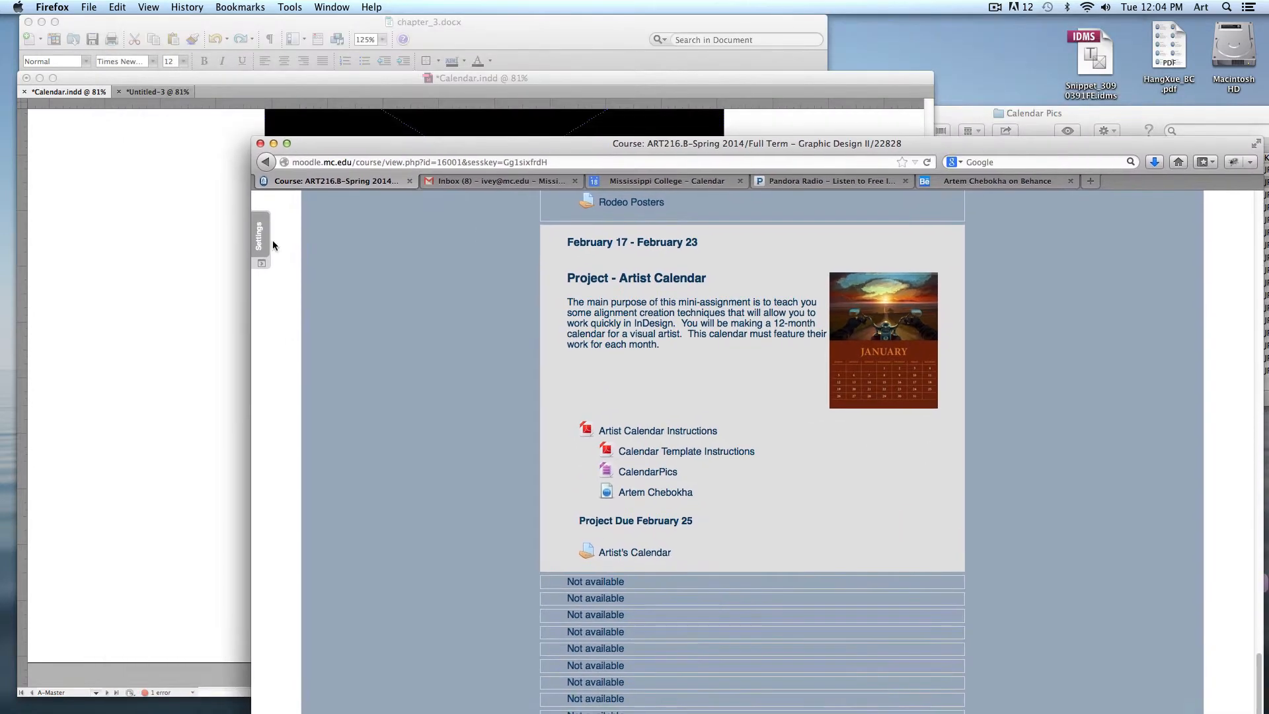
# Switch to Calendar.indd in InDesign, go to page 1 and display the January page in Preview mode
pyautogui.click(145, 202)
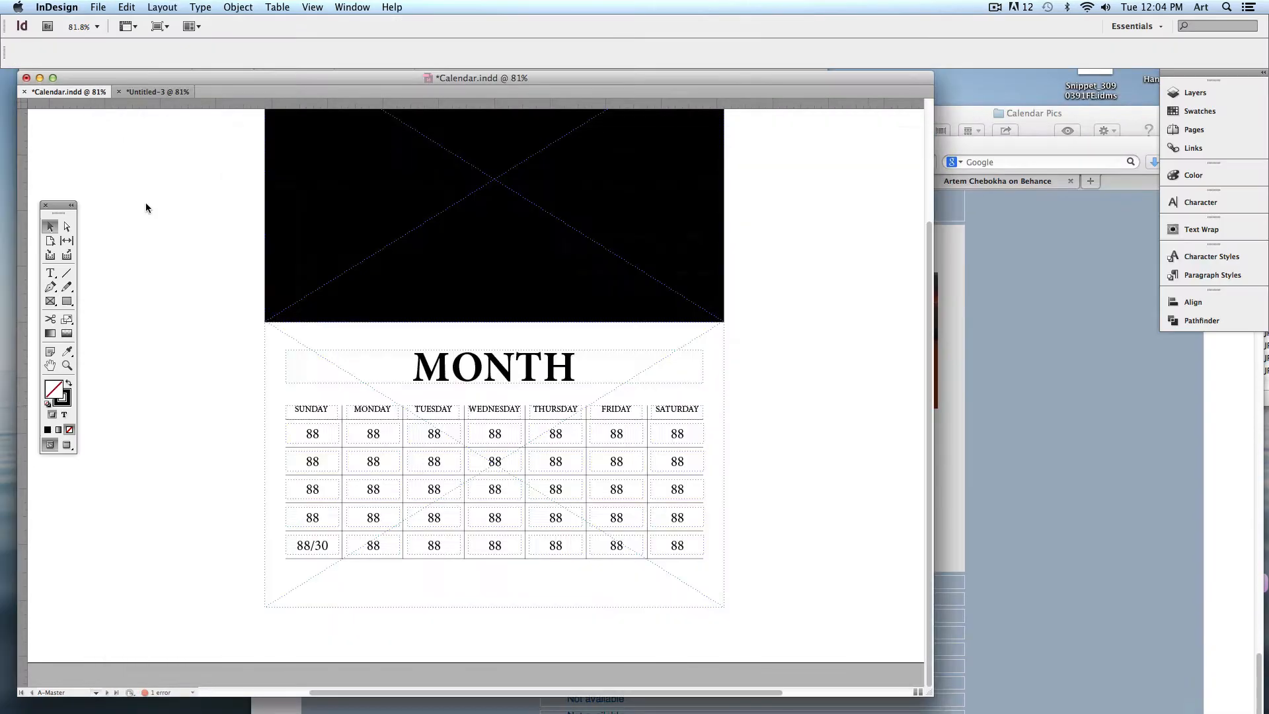
pyautogui.scroll(3, 175, 208)
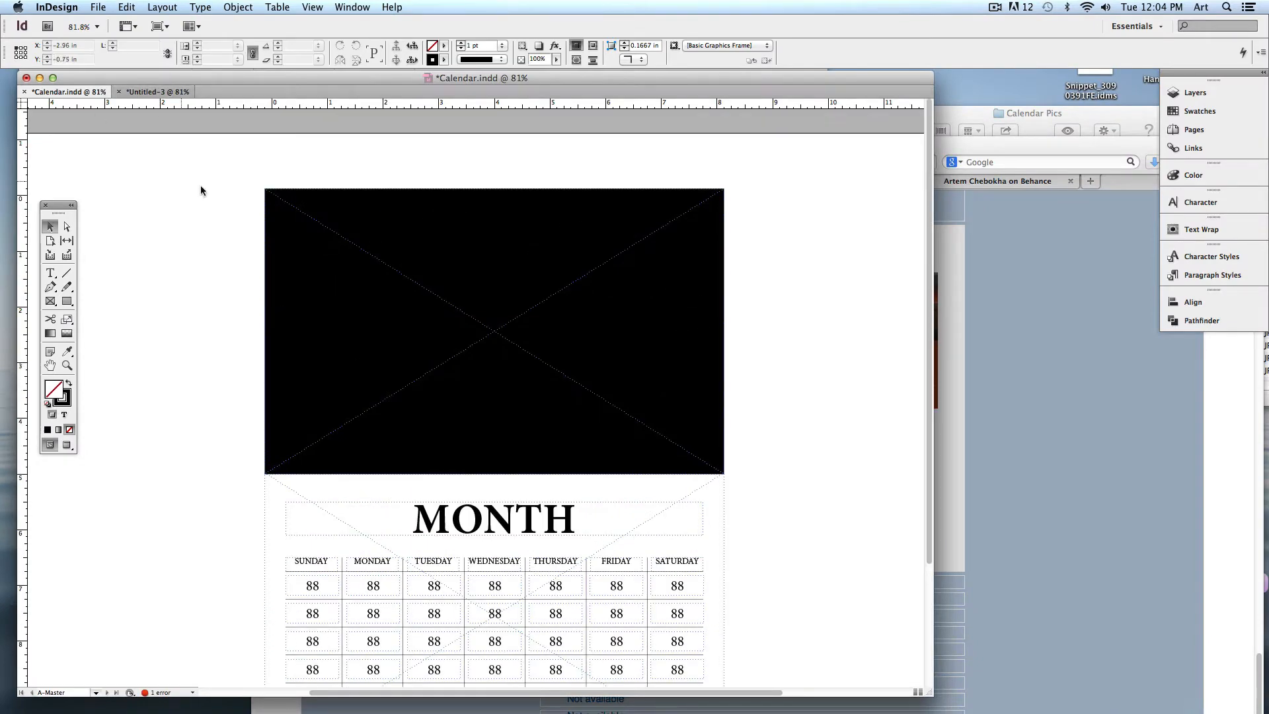
pyautogui.click(1209, 129)
pyautogui.doubleClick(1027, 149)
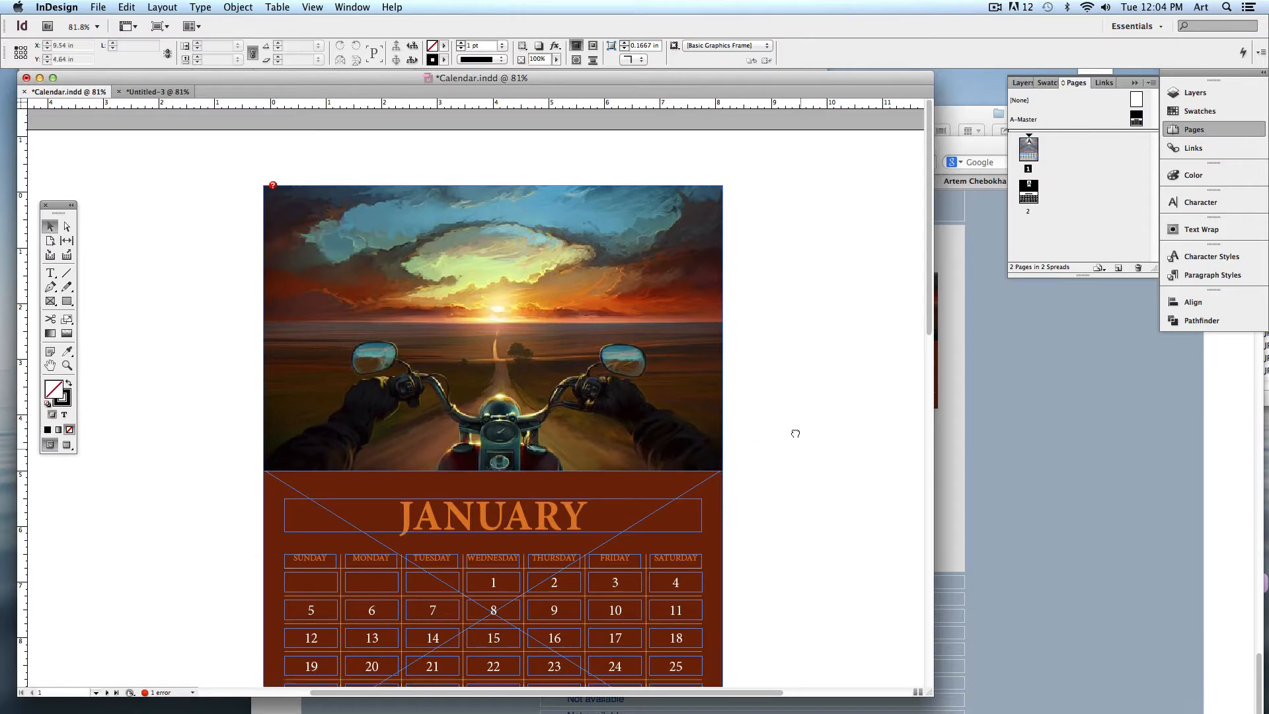
pyautogui.scroll(-2, 793, 430)
pyautogui.click(66, 444)
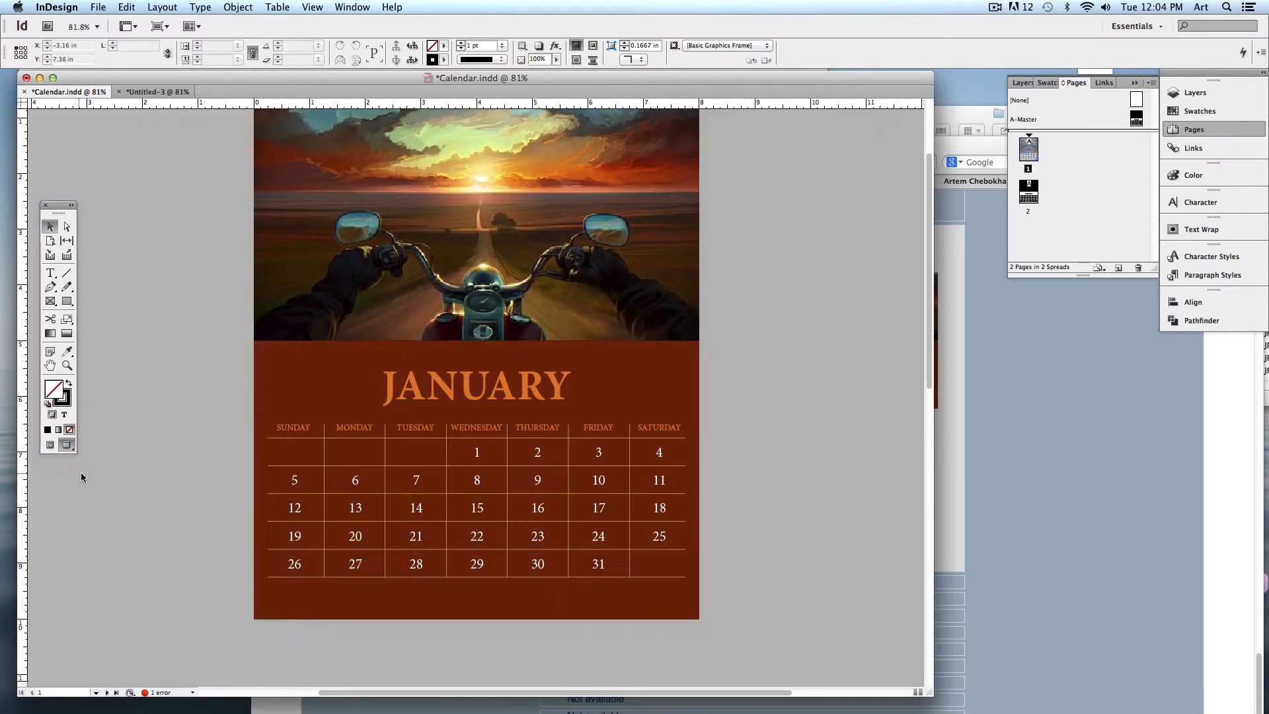
pyautogui.scroll(3, 396, 330)
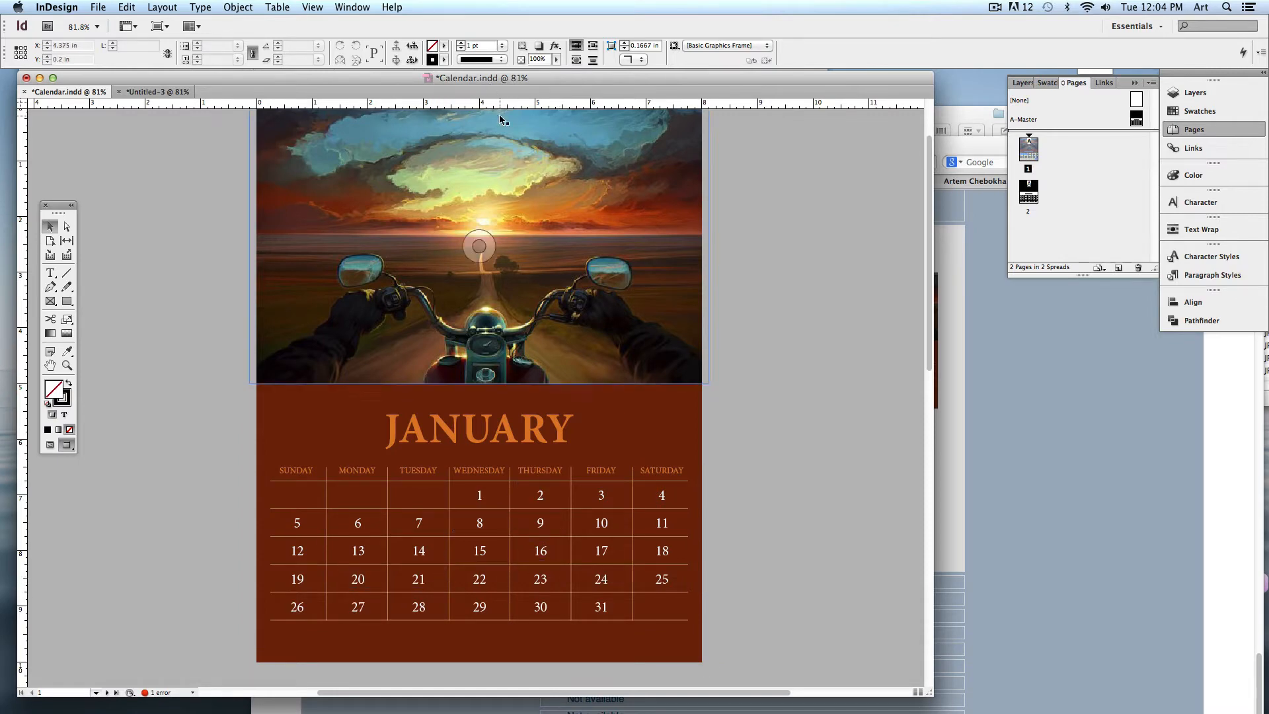
pyautogui.scroll(1, 786, 320)
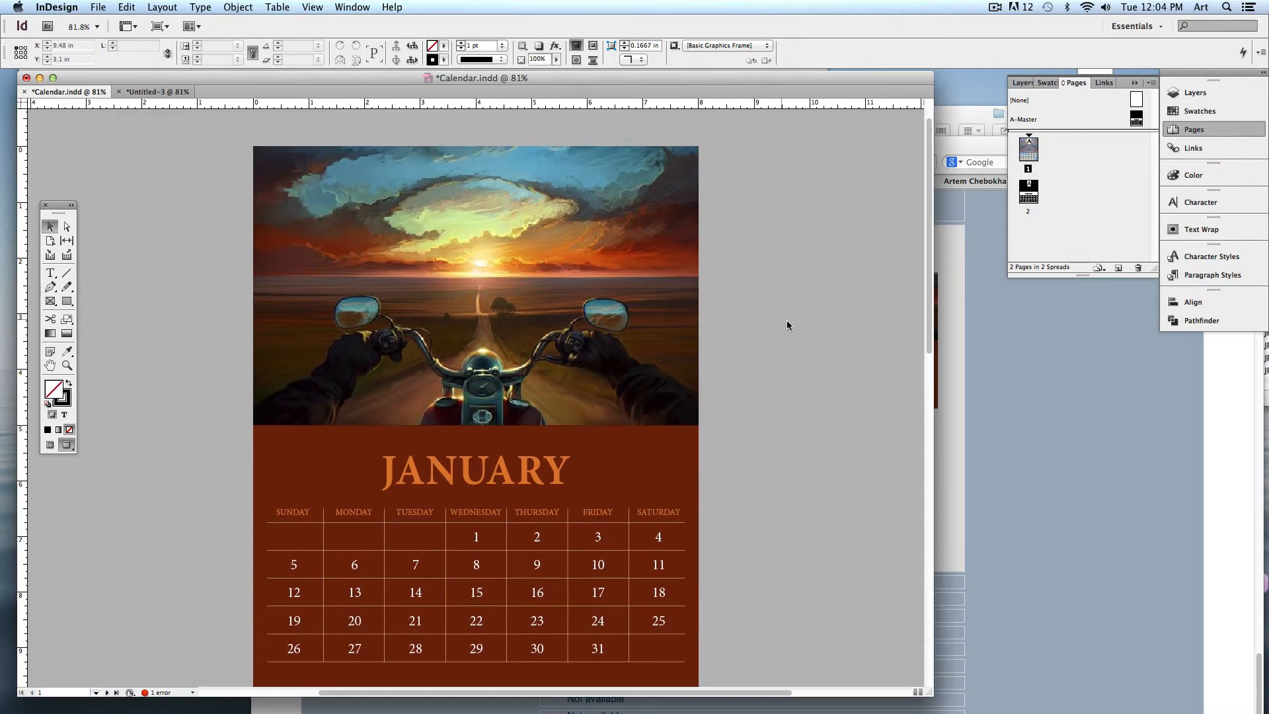
# Switch to Firefox, reposition its window and show the artist's Behance portfolio
pyautogui.click(1032, 418)
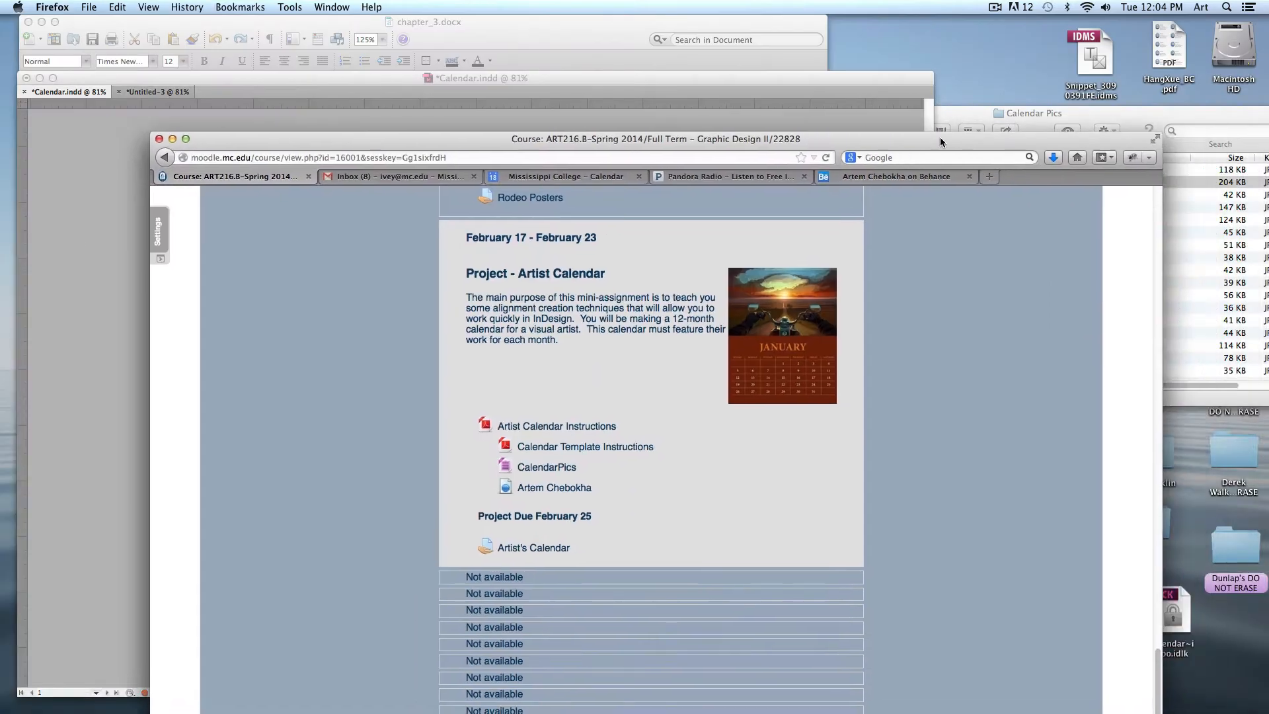
pyautogui.moveTo(1018, 143); pyautogui.dragTo(766, 23)
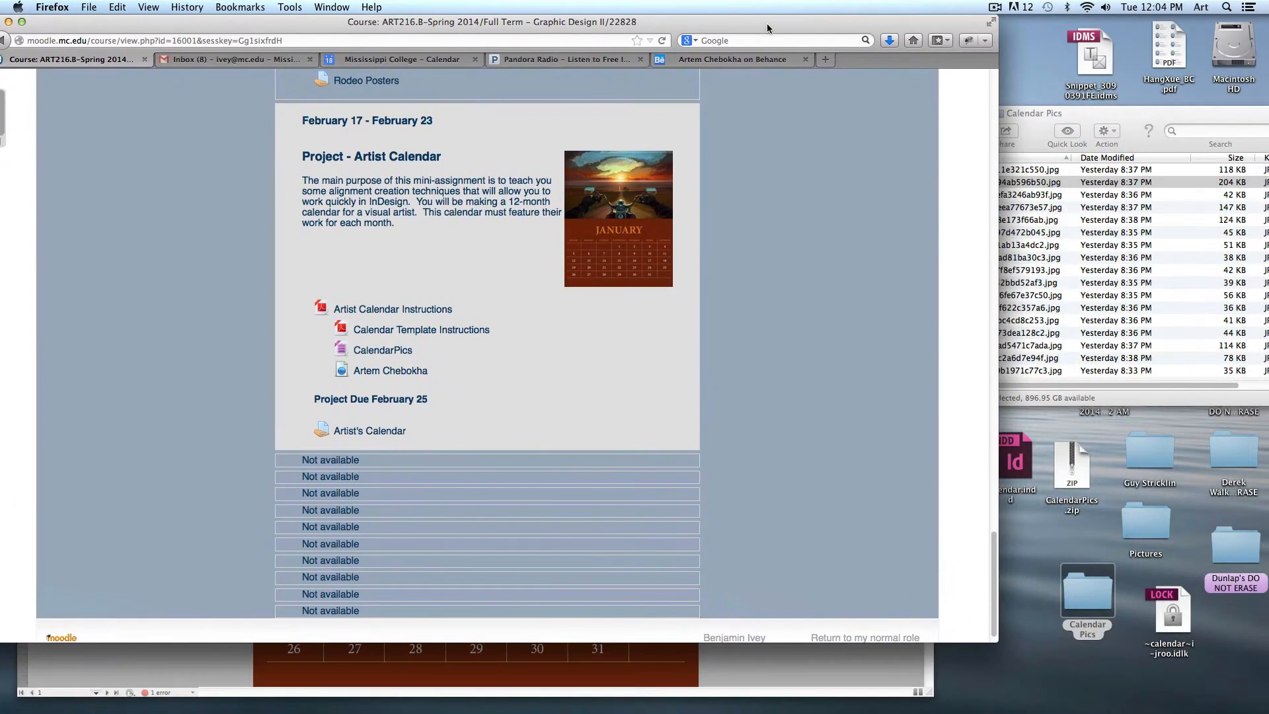
pyautogui.click(733, 59)
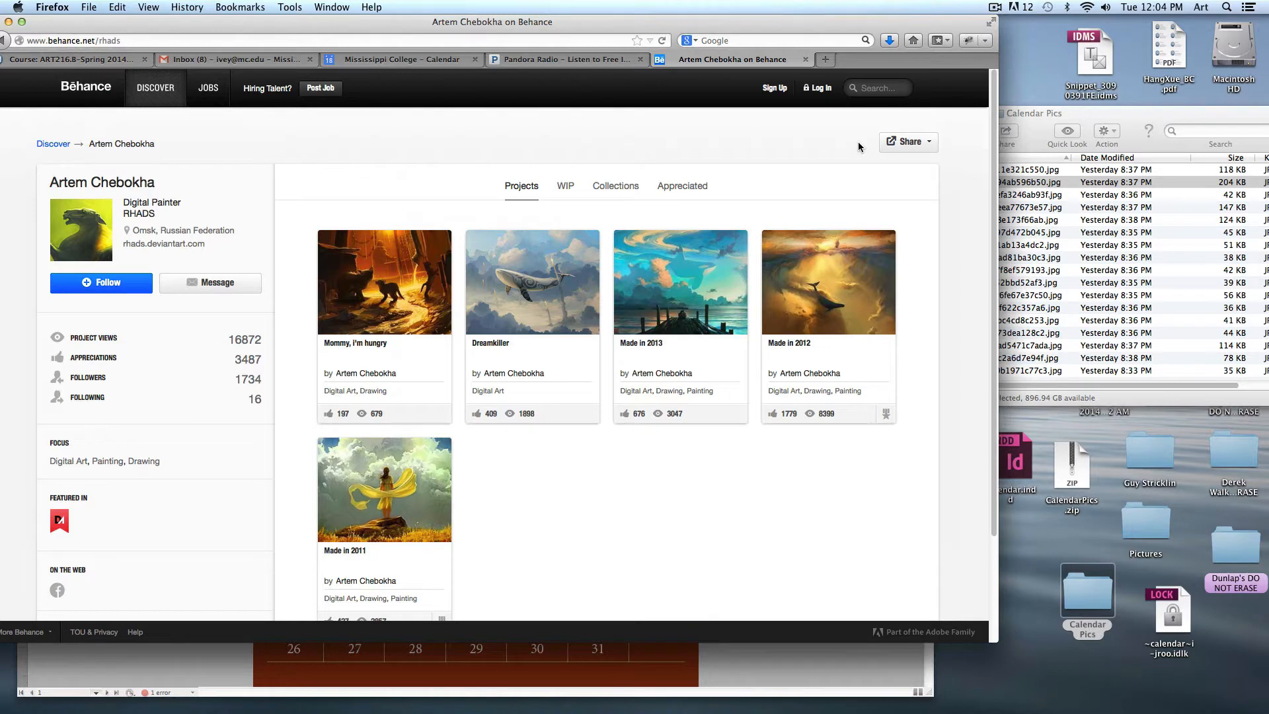
# Open the Calendar Pics folder from the desktop and show an enlarged Quick Look preview of its first image
pyautogui.doubleClick(1096, 603)
pyautogui.moveTo(1028, 114); pyautogui.dragTo(760, 65)
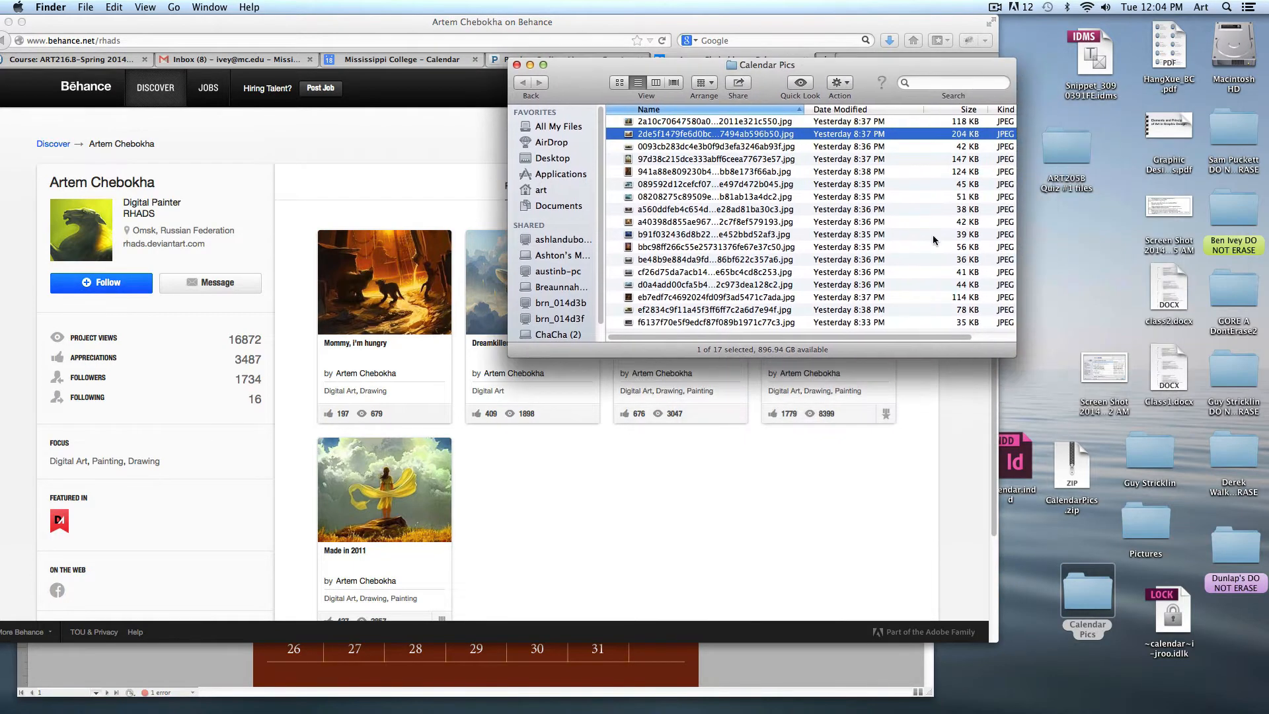
pyautogui.moveTo(1015, 356); pyautogui.dragTo(1088, 440)
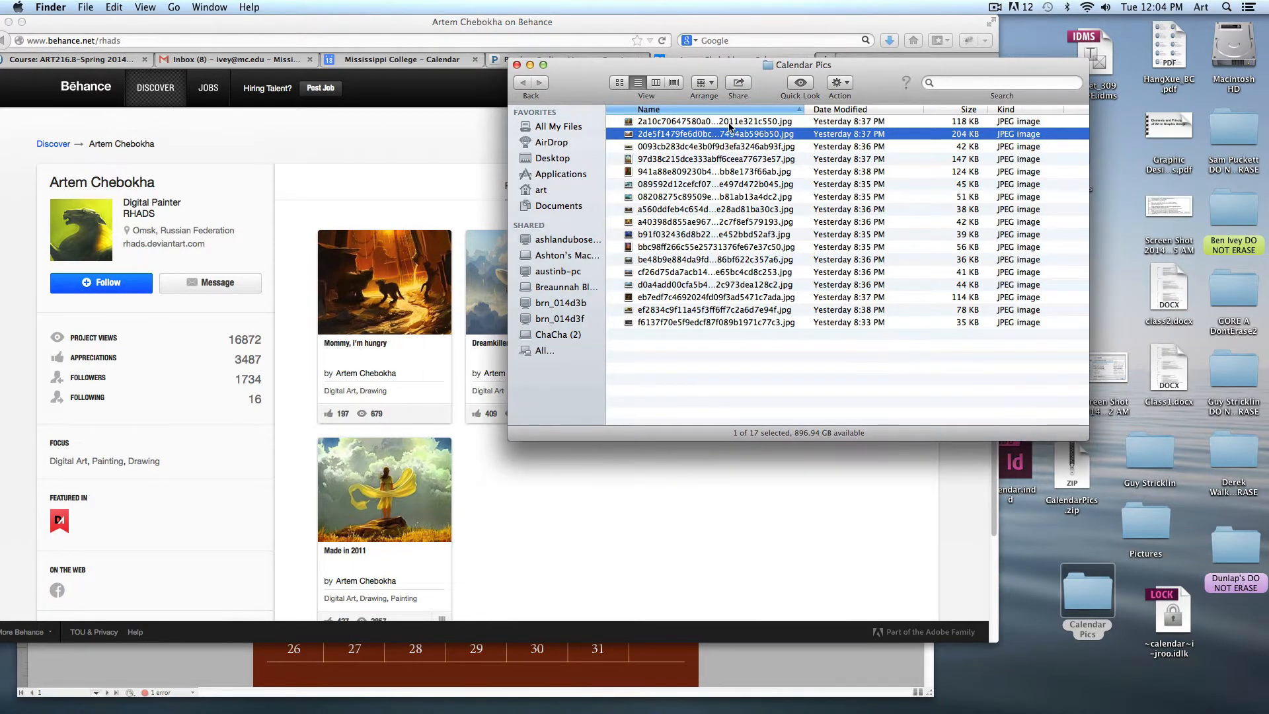
pyautogui.click(729, 123)
pyautogui.press('space')
pyautogui.moveTo(853, 224); pyautogui.dragTo(559, 64)
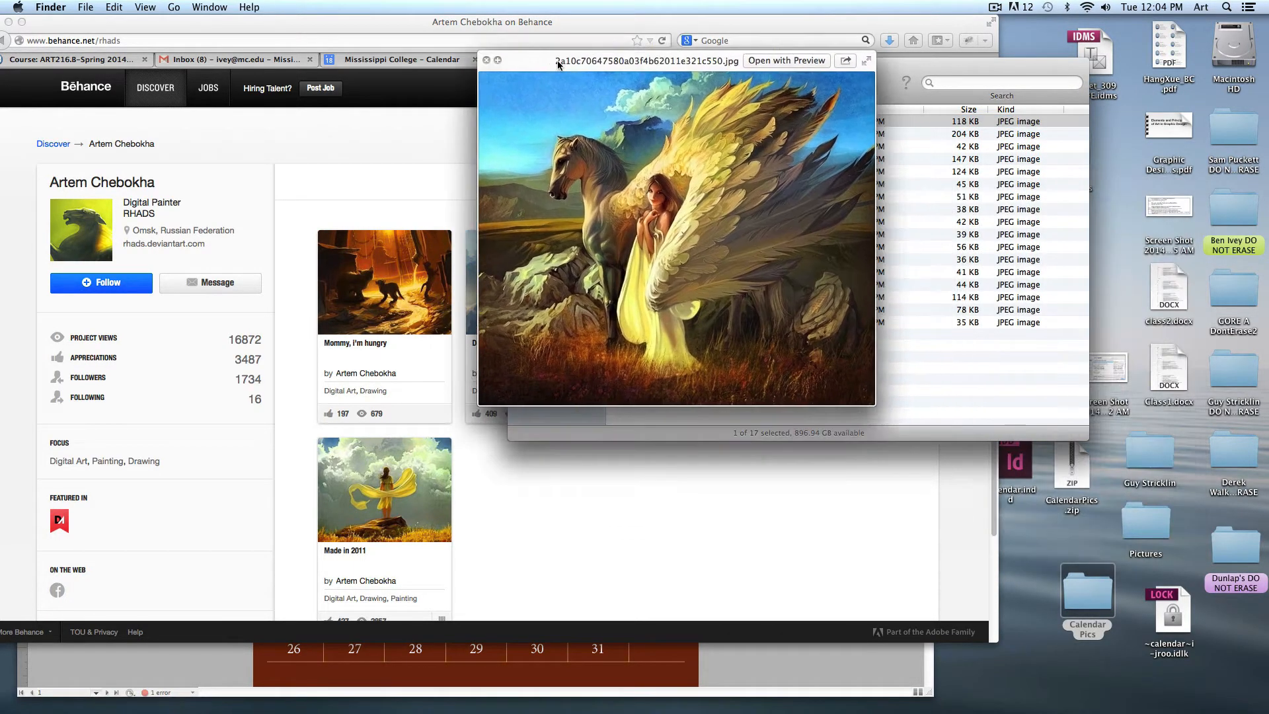
pyautogui.moveTo(874, 403); pyautogui.dragTo(1190, 671)
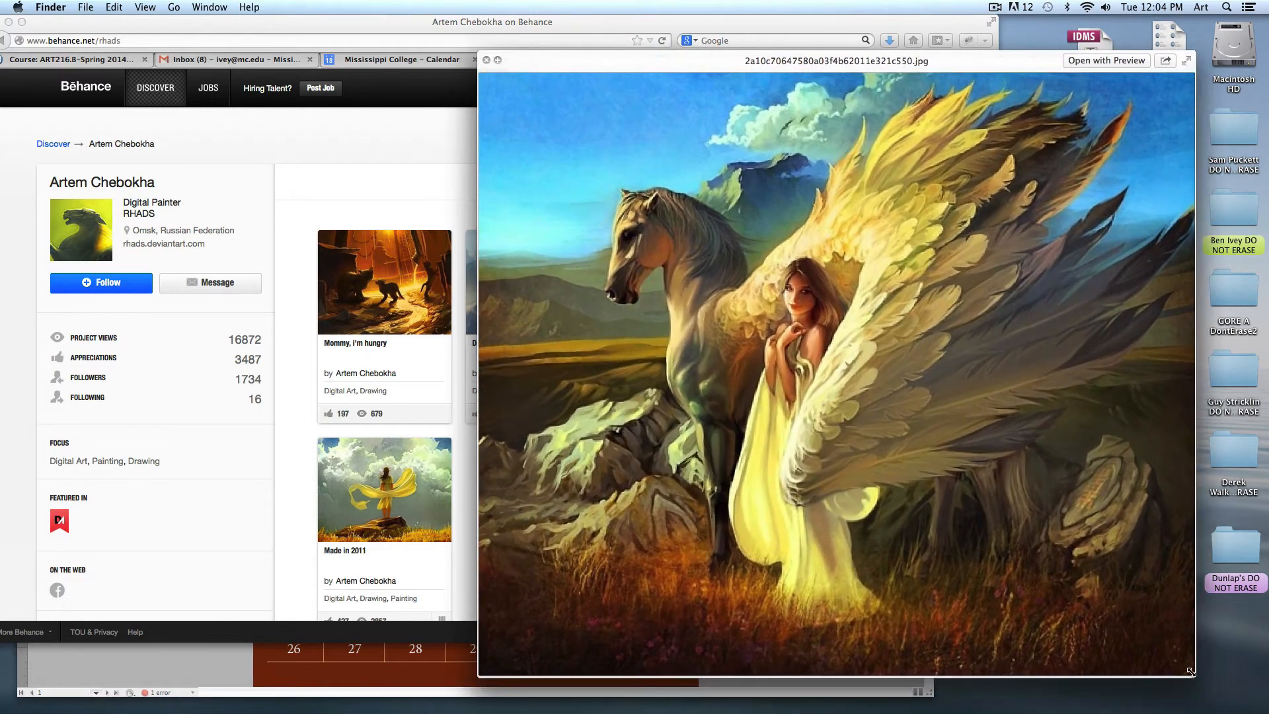
pyautogui.moveTo(787, 65); pyautogui.dragTo(706, 41)
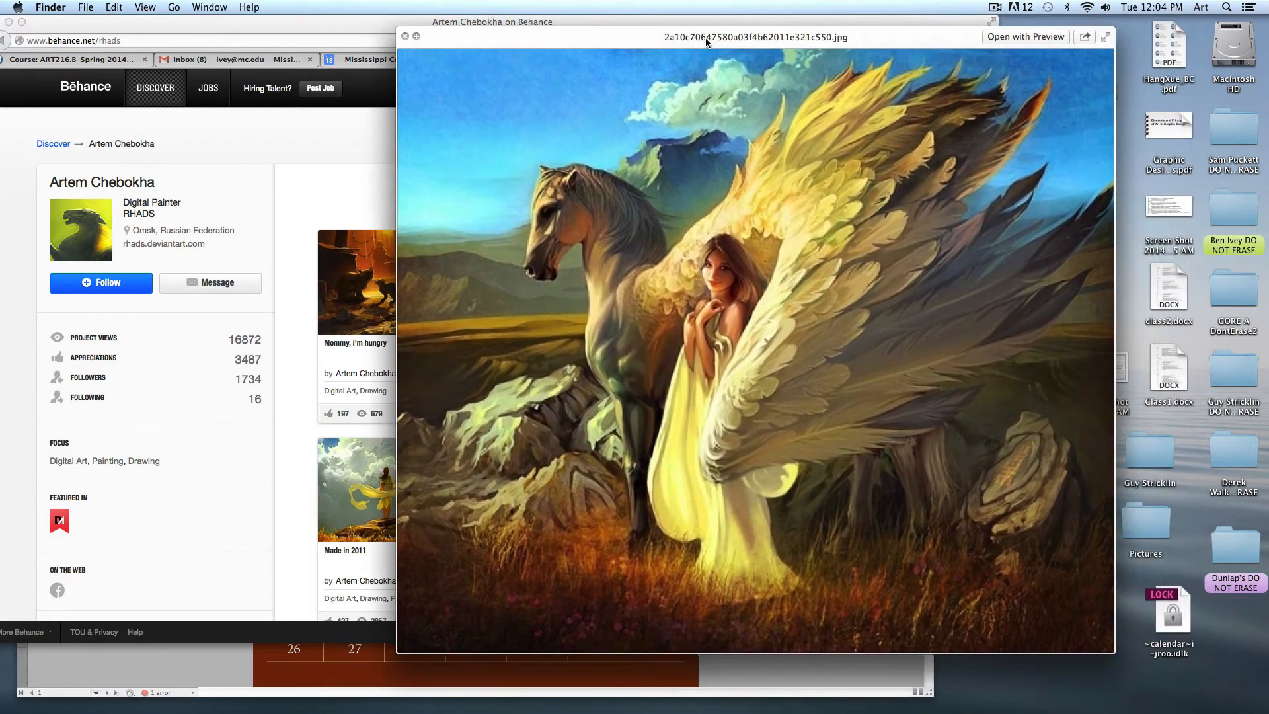
# Look through the remaining artwork images in the Calendar Pics folder and close the Quick Look preview
pyautogui.press('Down')
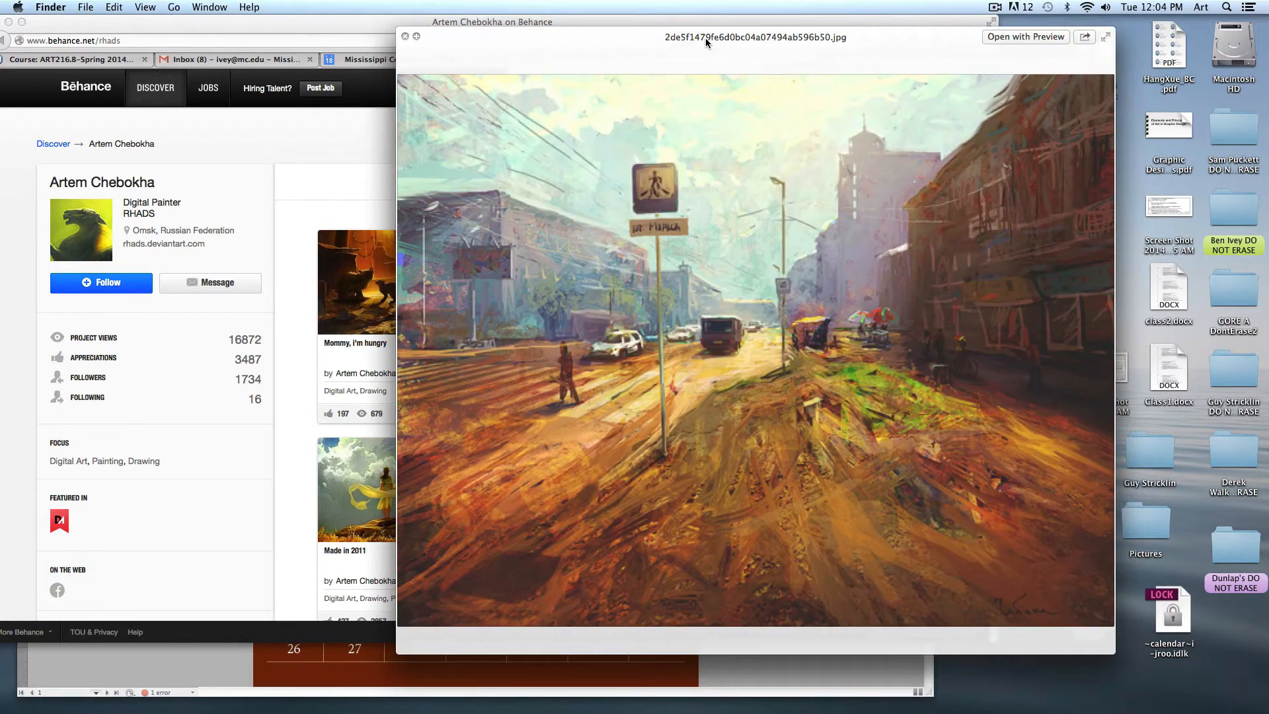
pyautogui.press('Down')
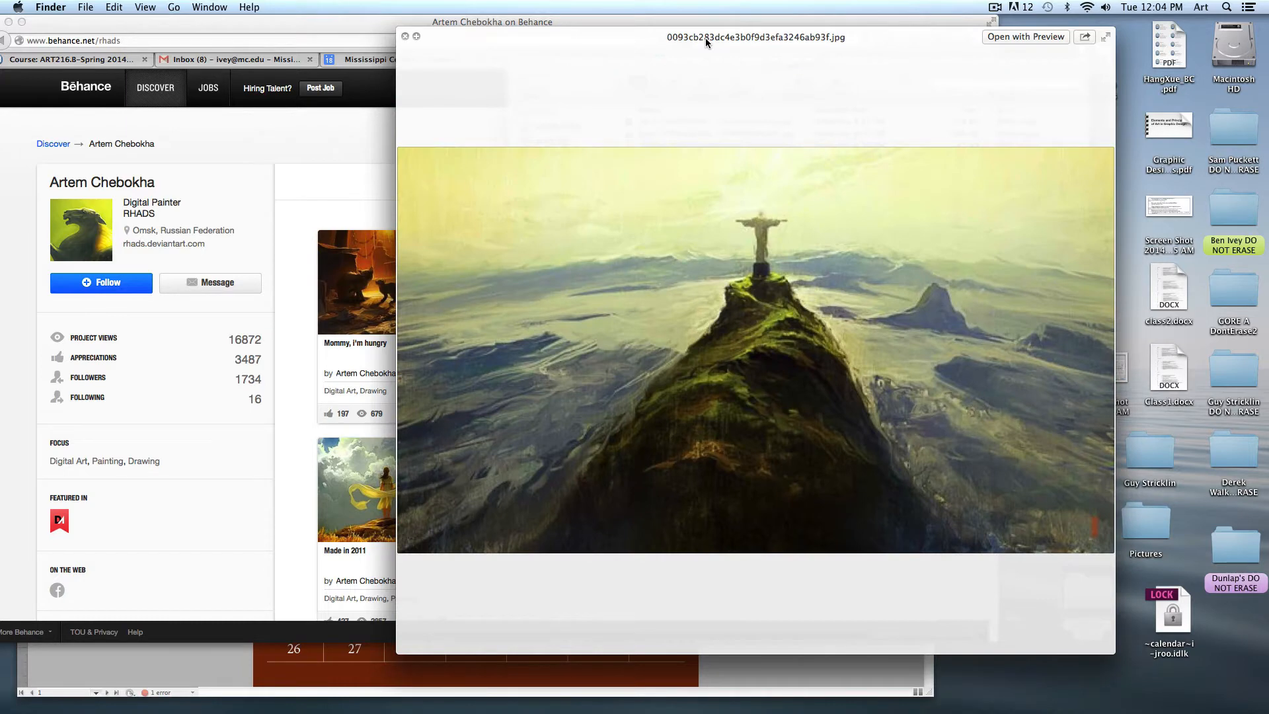
pyautogui.press('Down')
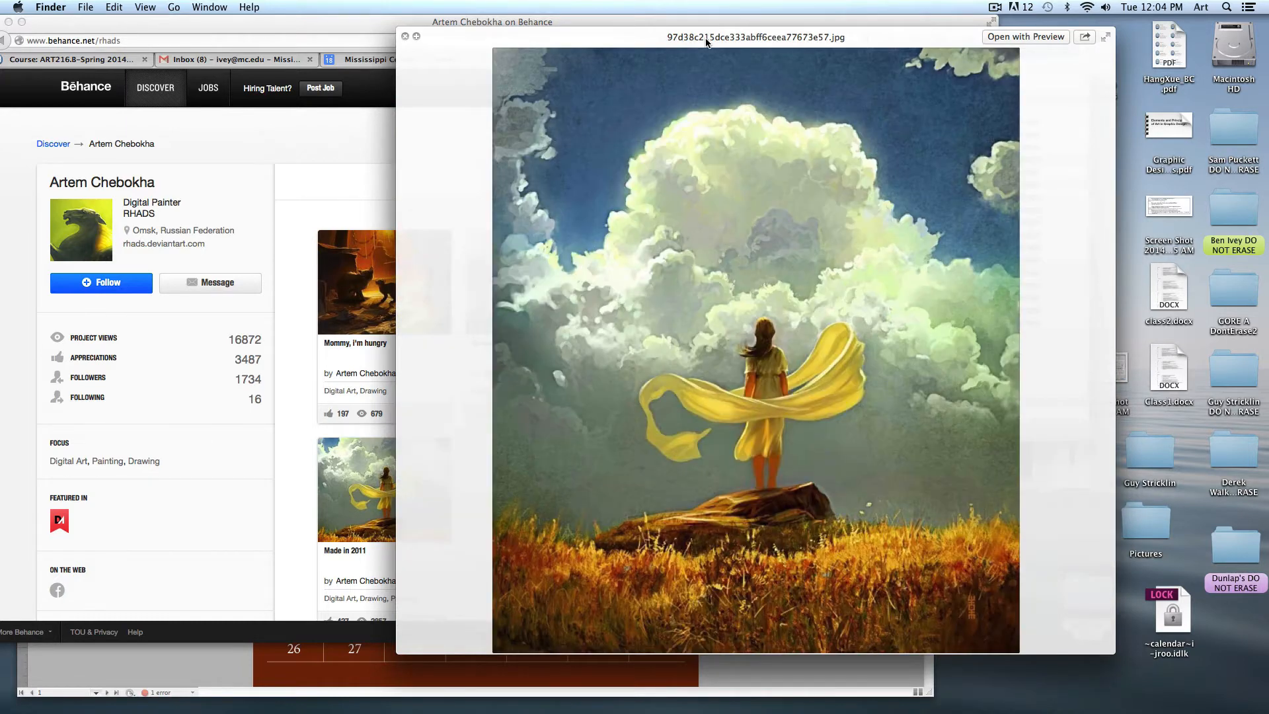
pyautogui.press('Down')
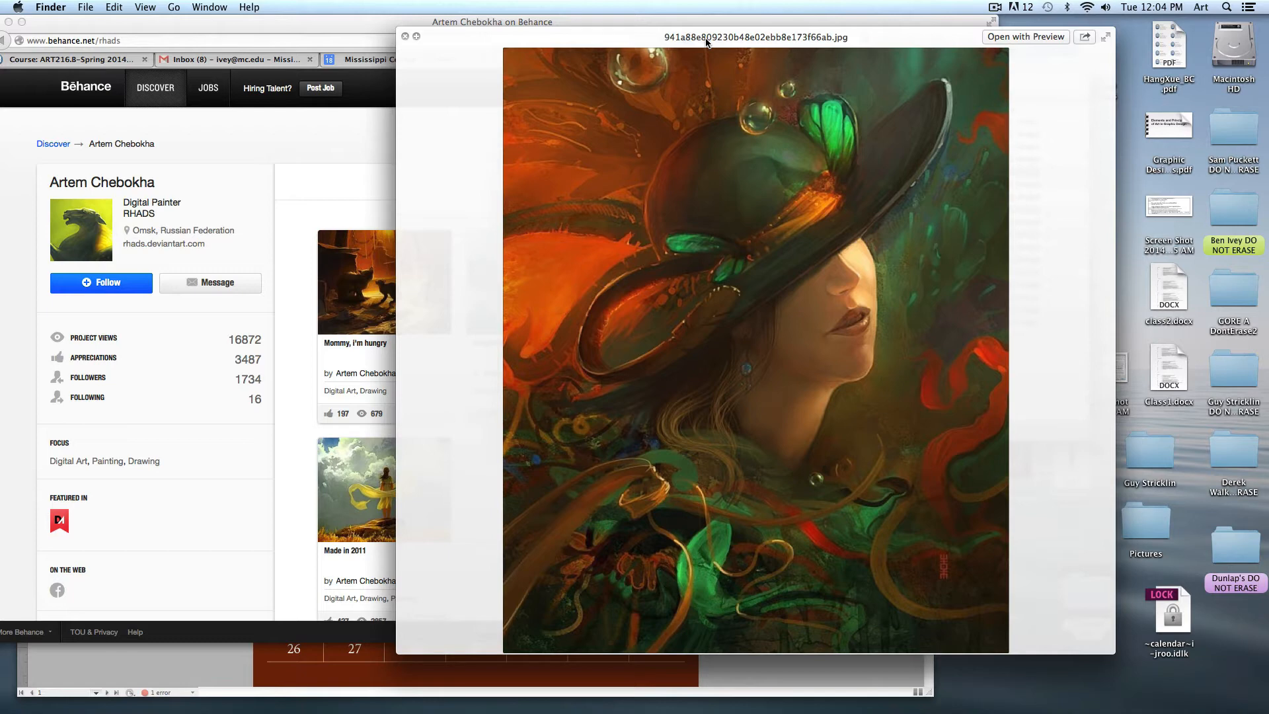
pyautogui.press('Down')
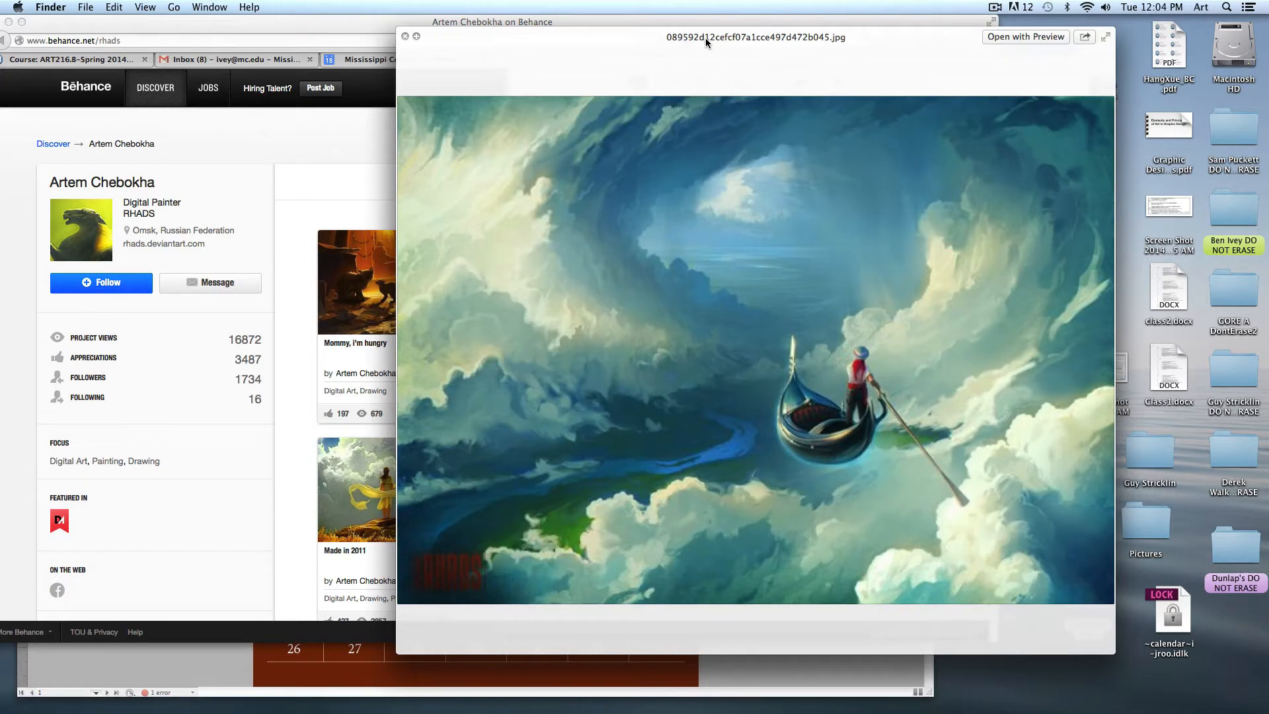
pyautogui.press('Down')
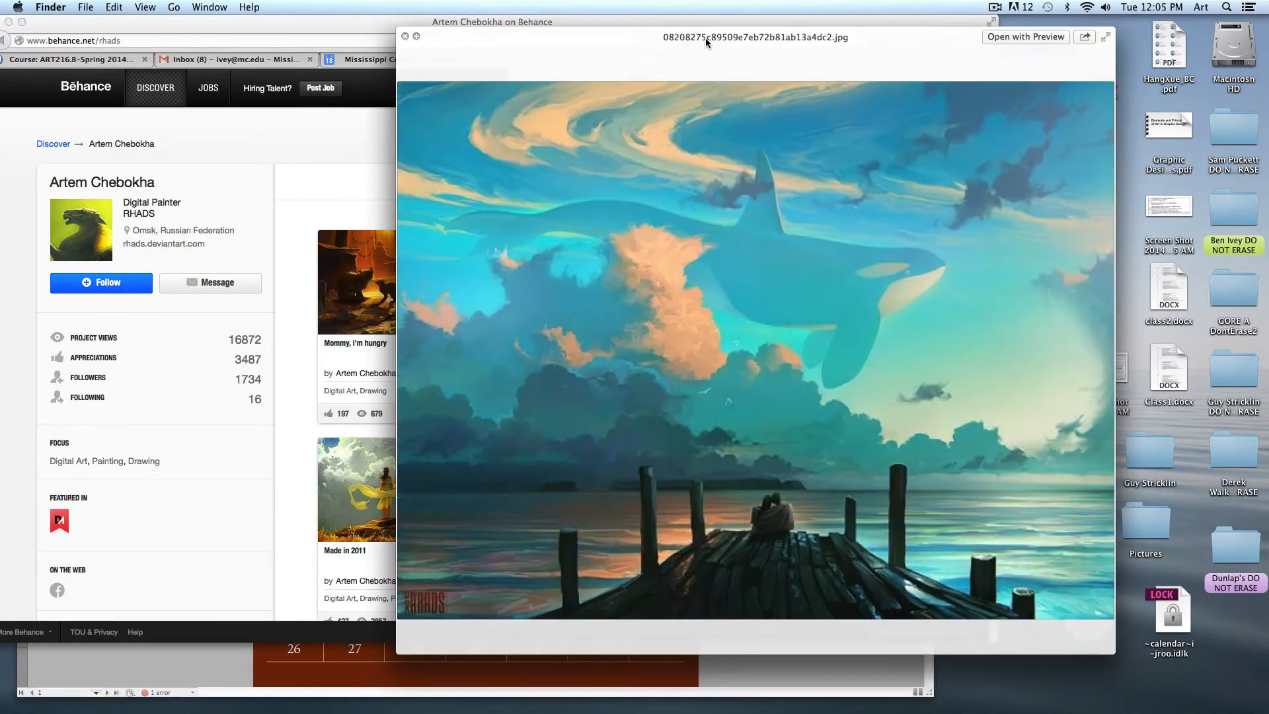
pyautogui.press('Down')
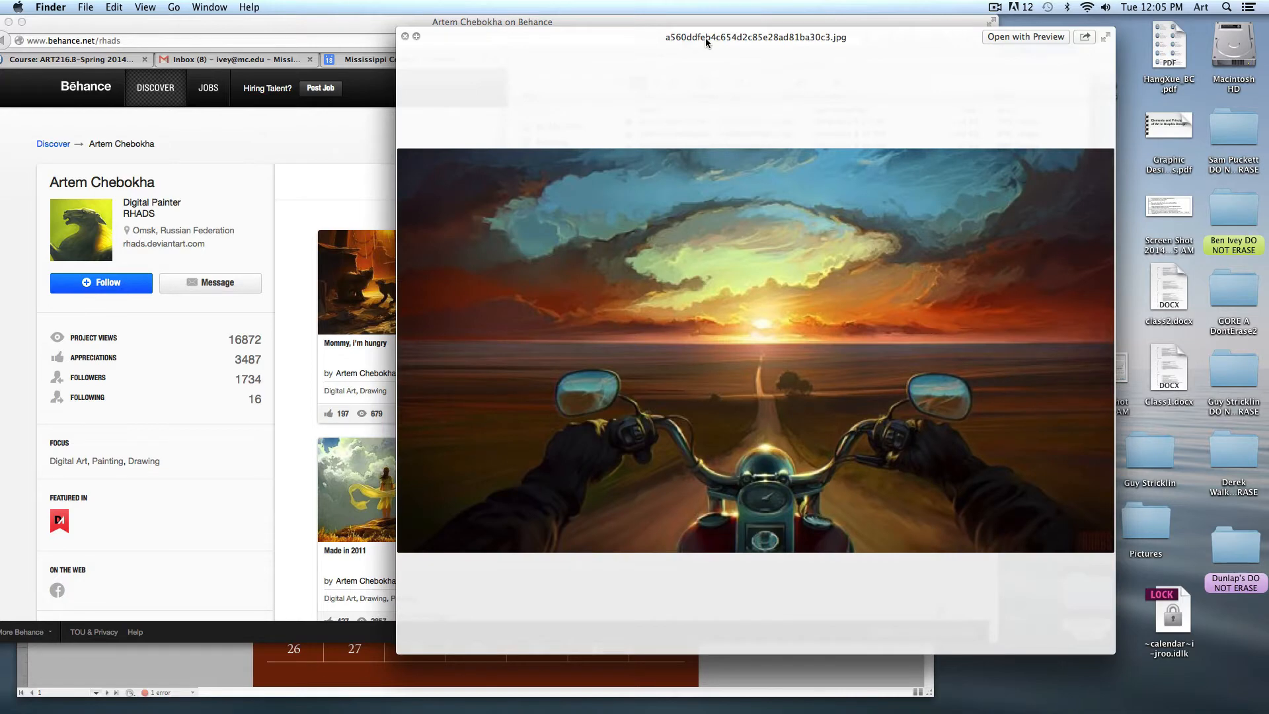
pyautogui.press('Down')
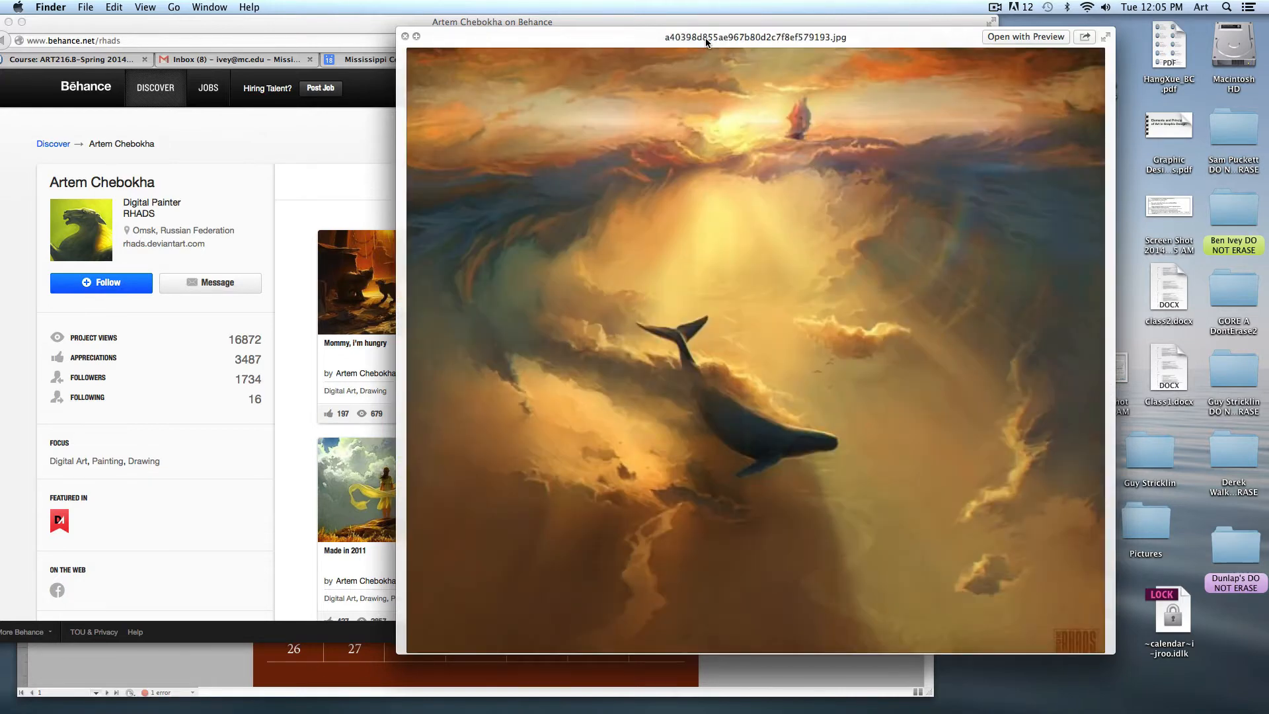
pyautogui.press('Down')
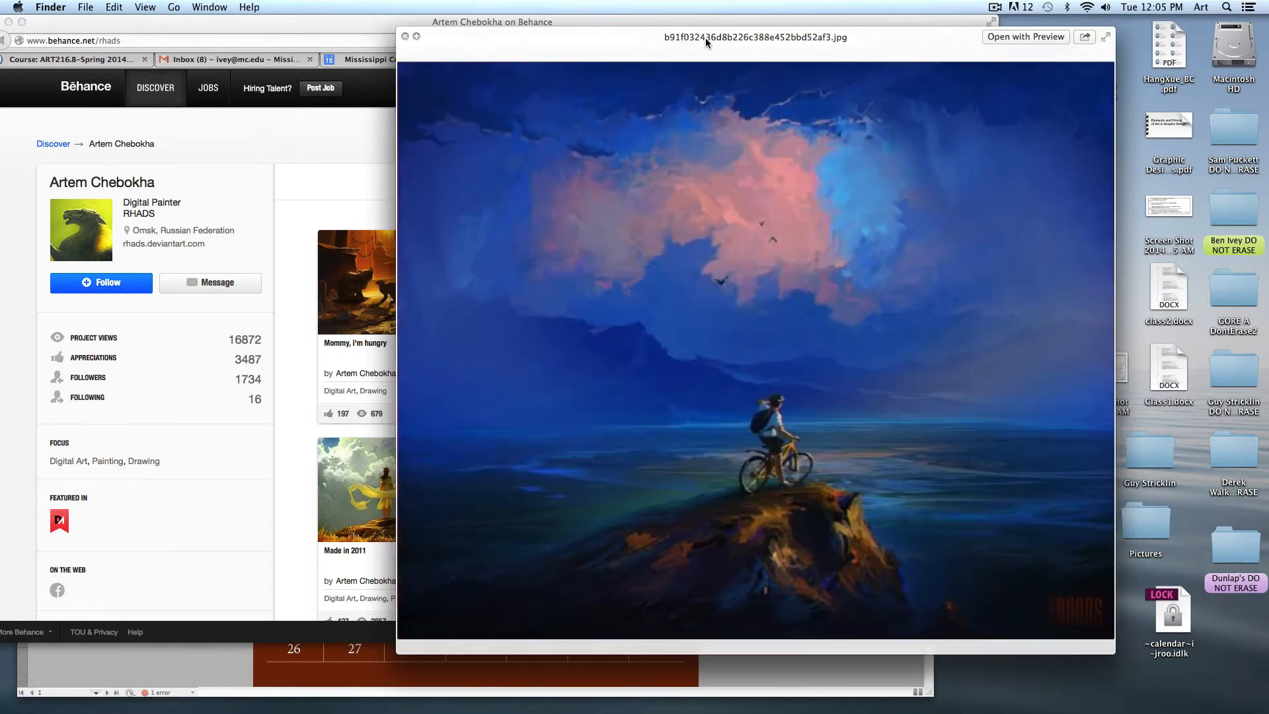
pyautogui.press('Down')
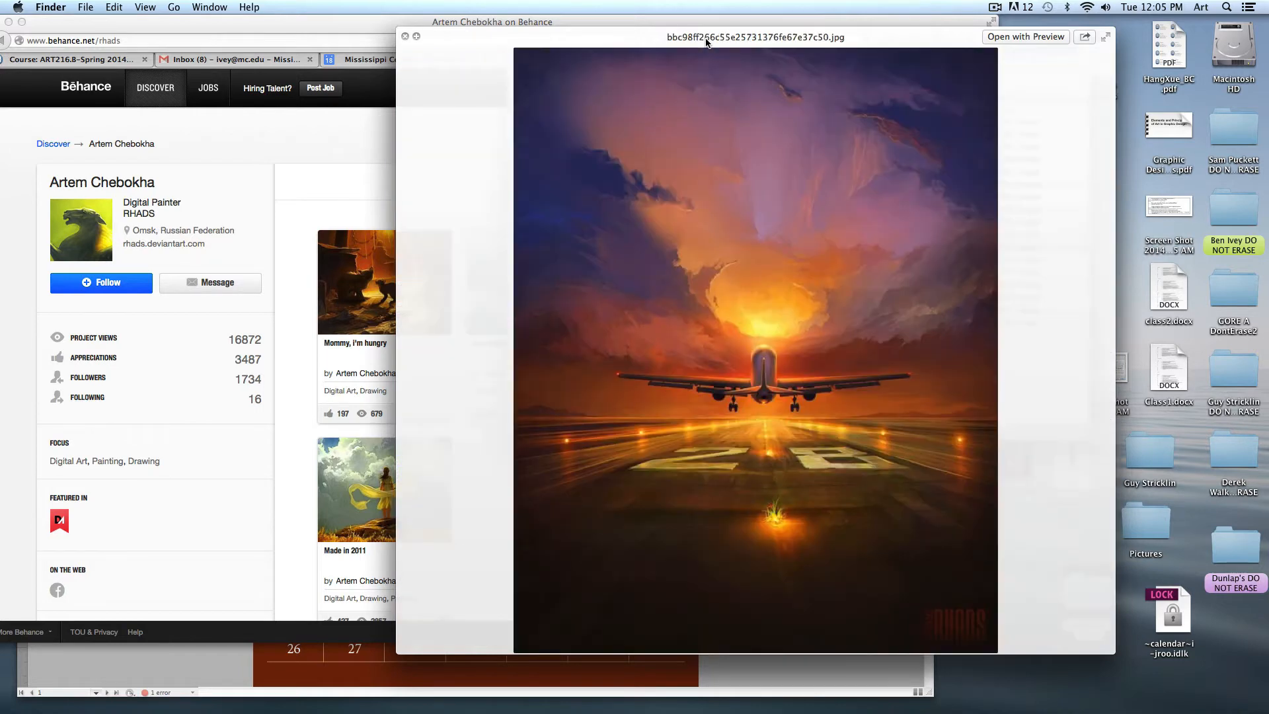
pyautogui.press('Down')
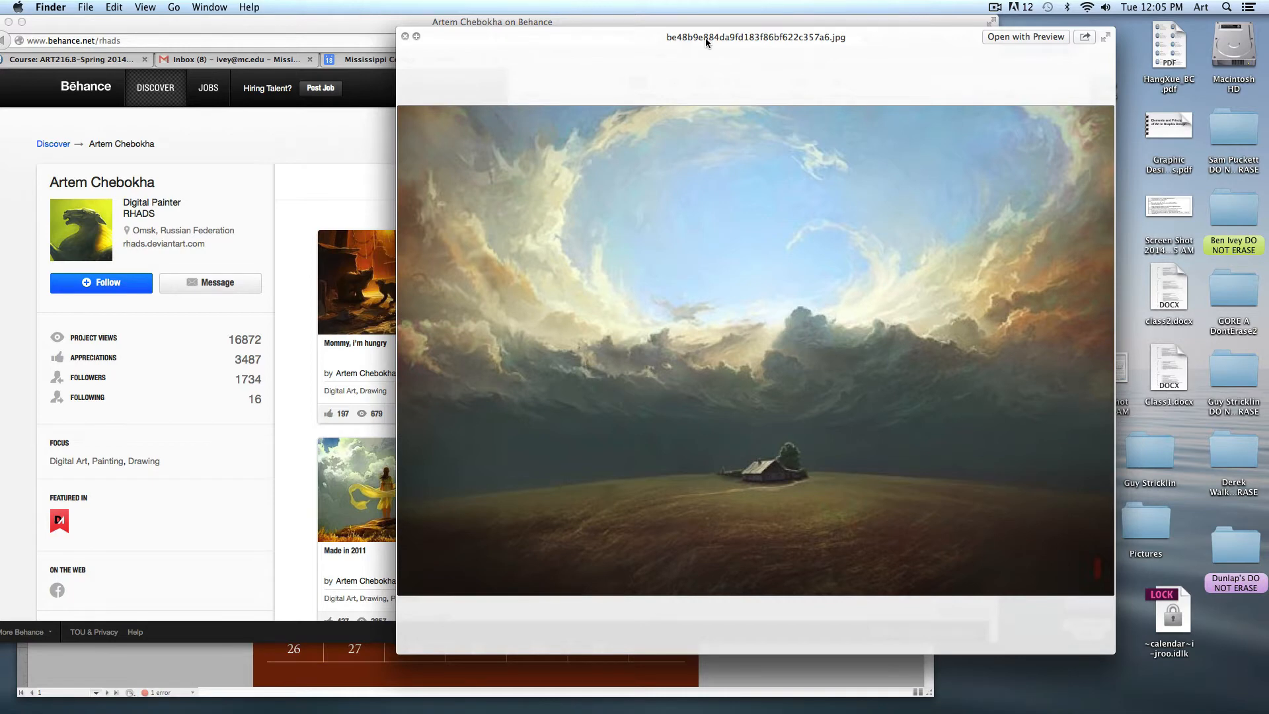
pyautogui.press('Down')
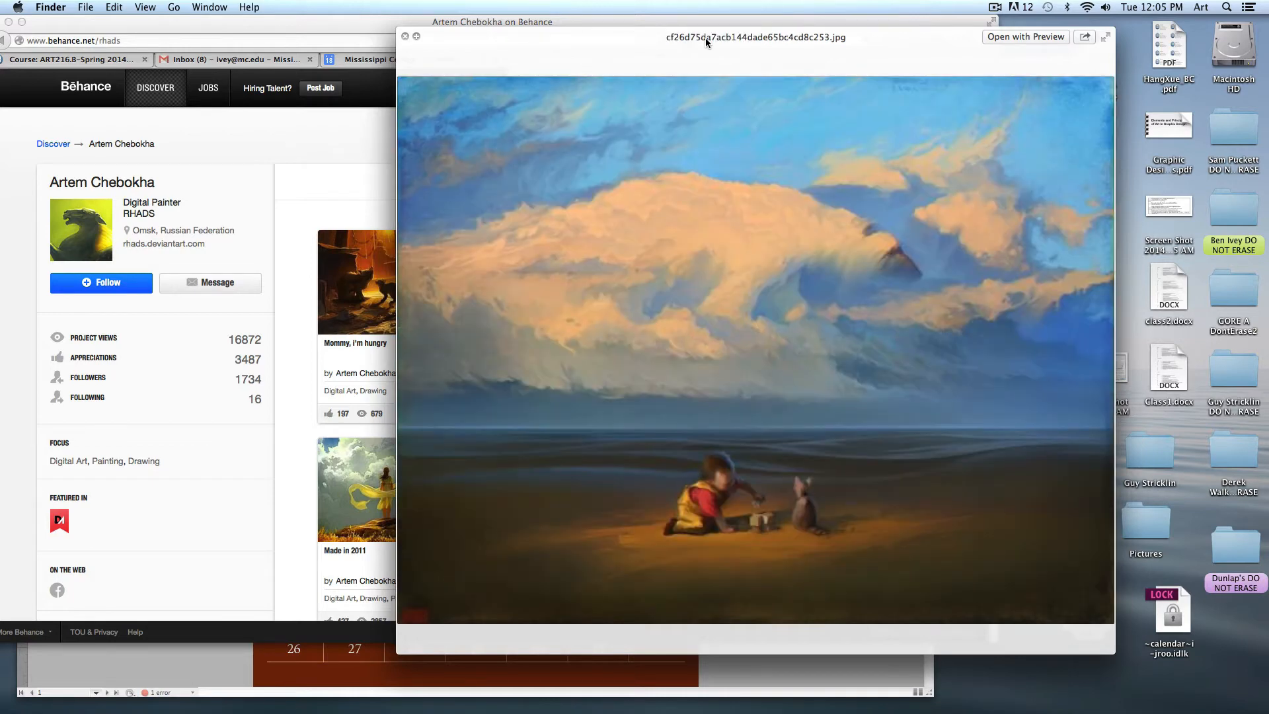
pyautogui.press('Down')
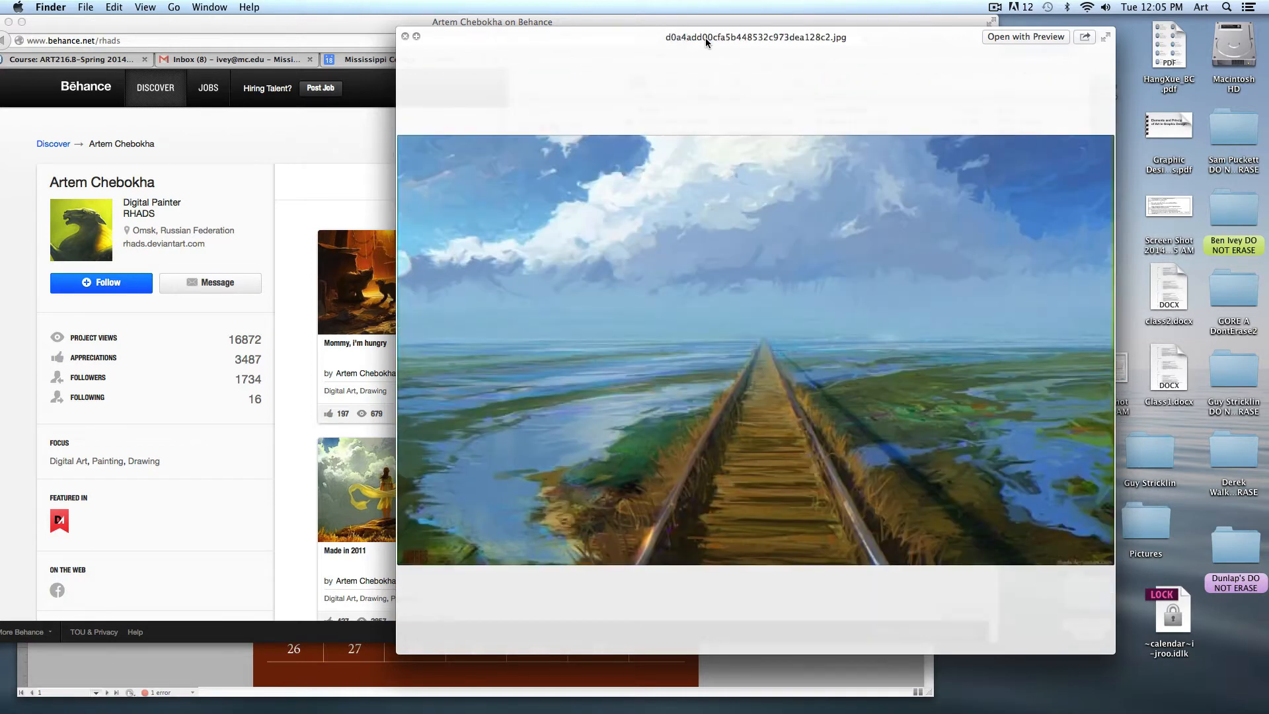
pyautogui.press('Down')
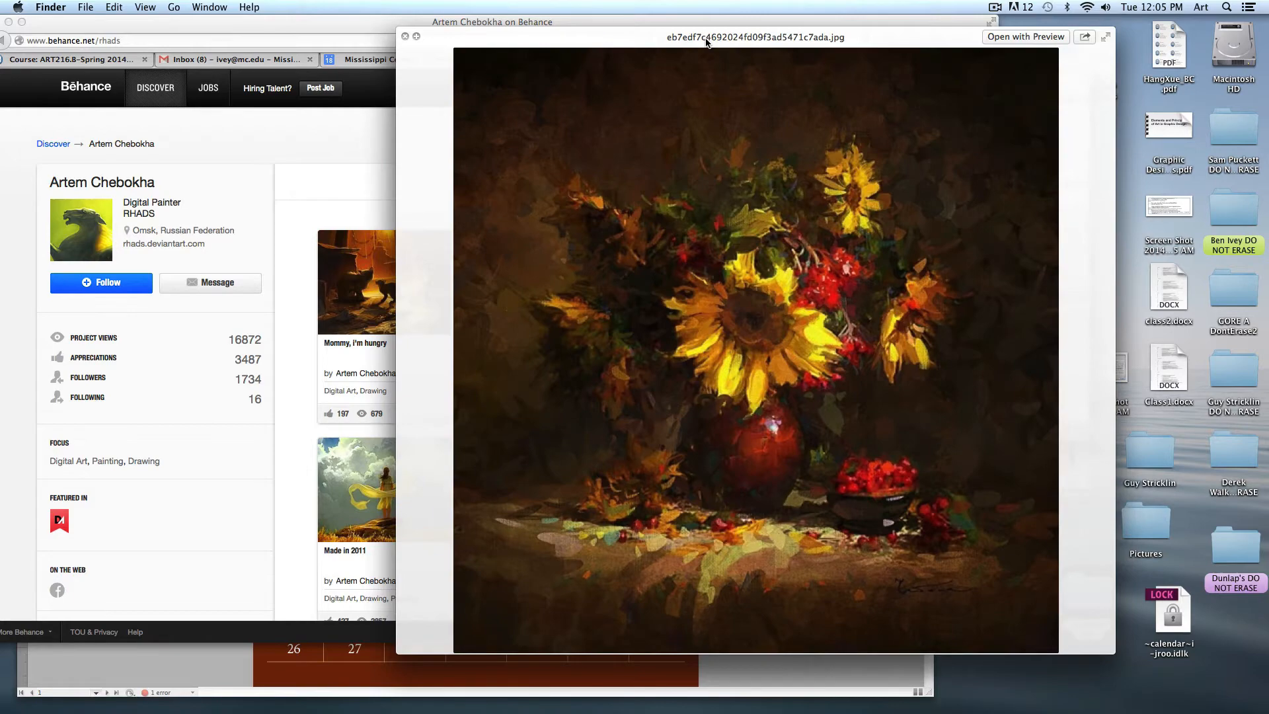
pyautogui.press('Down')
pyautogui.press('Down')
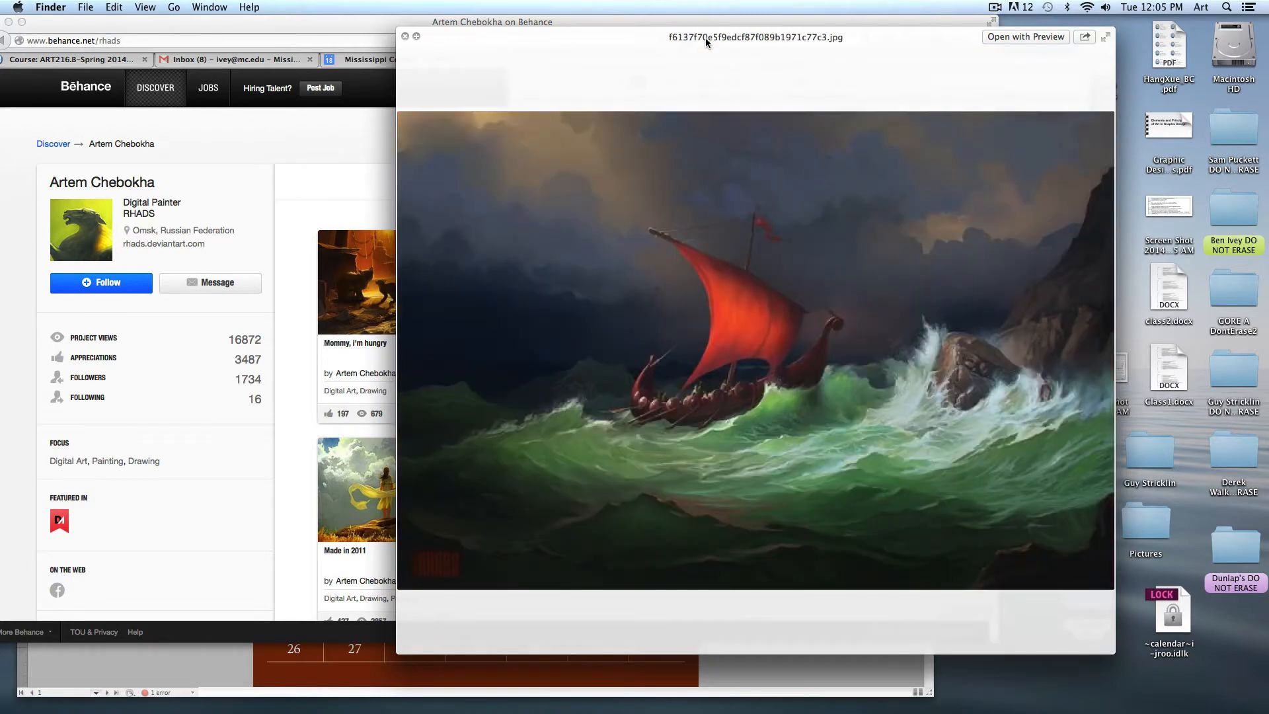
pyautogui.press('space')
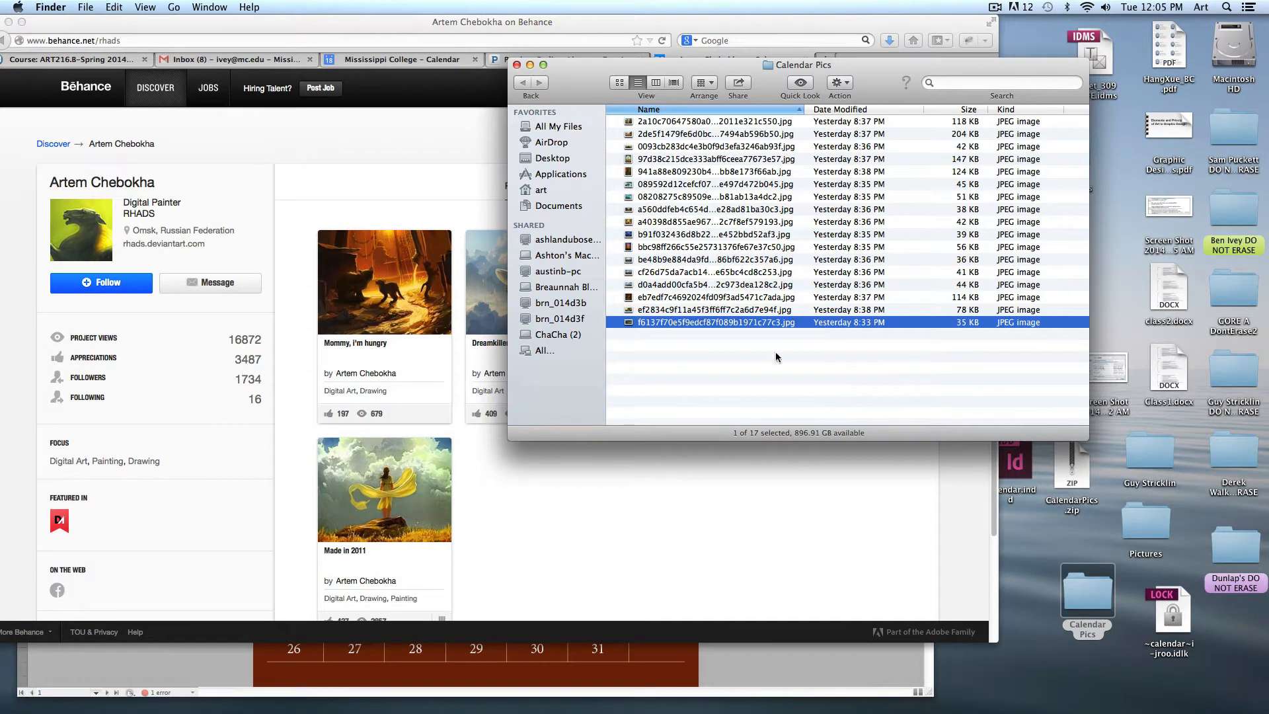
# Close the Calendar Pics folder and switch back to InDesign to examine the whole January page's picture and month title
pyautogui.press('super+w')
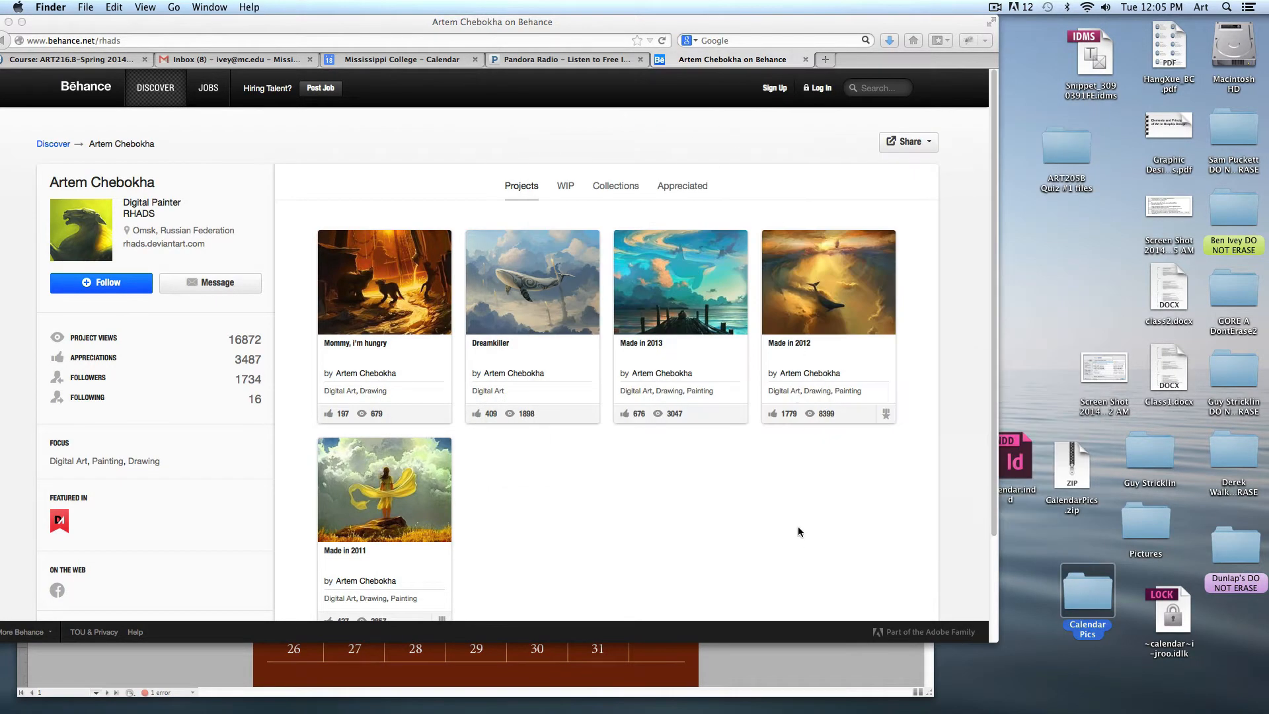
pyautogui.click(790, 664)
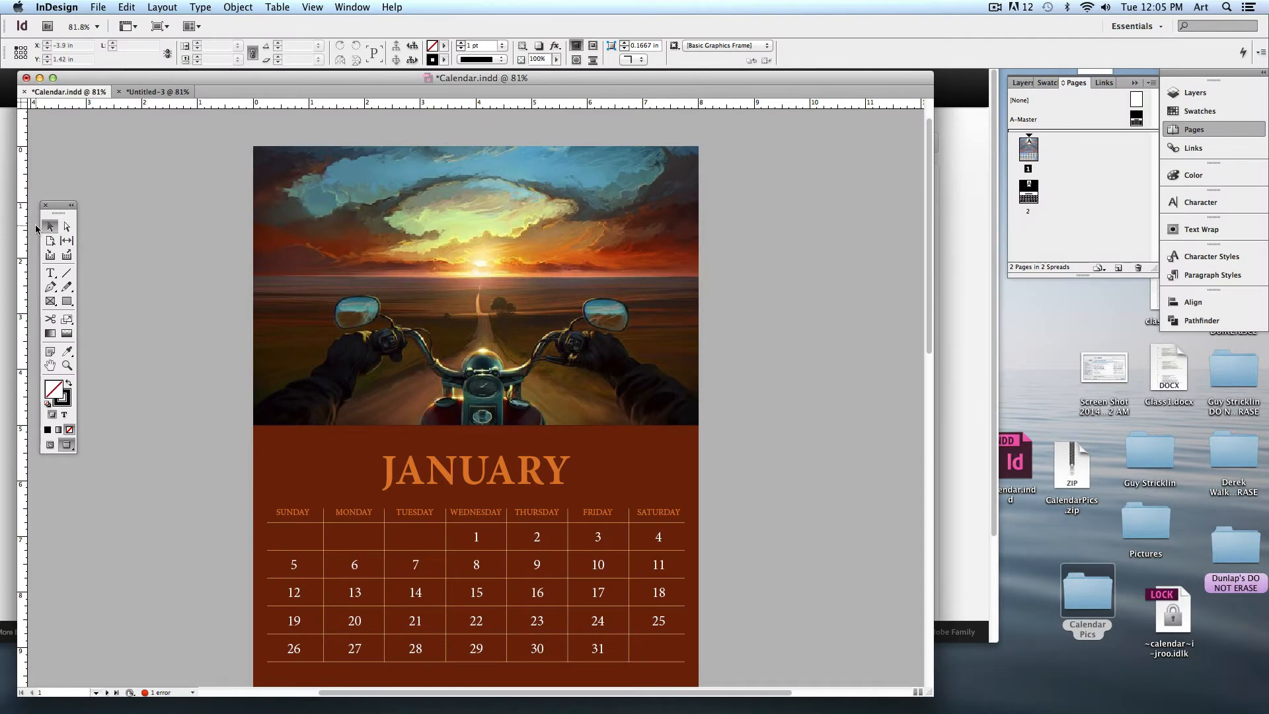
pyautogui.moveTo(207, 81); pyautogui.dragTo(210, 80)
pyautogui.moveTo(195, 302); pyautogui.dragTo(213, 270)
pyautogui.click(545, 197)
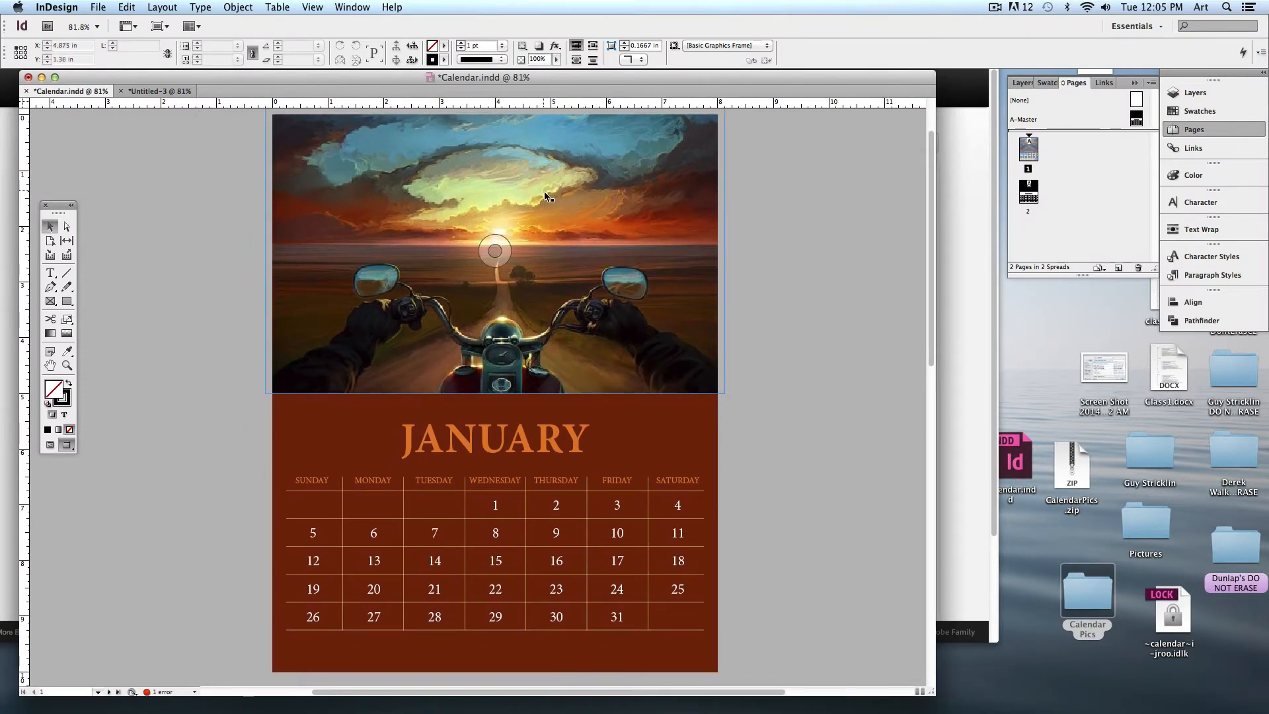
pyautogui.click(428, 452)
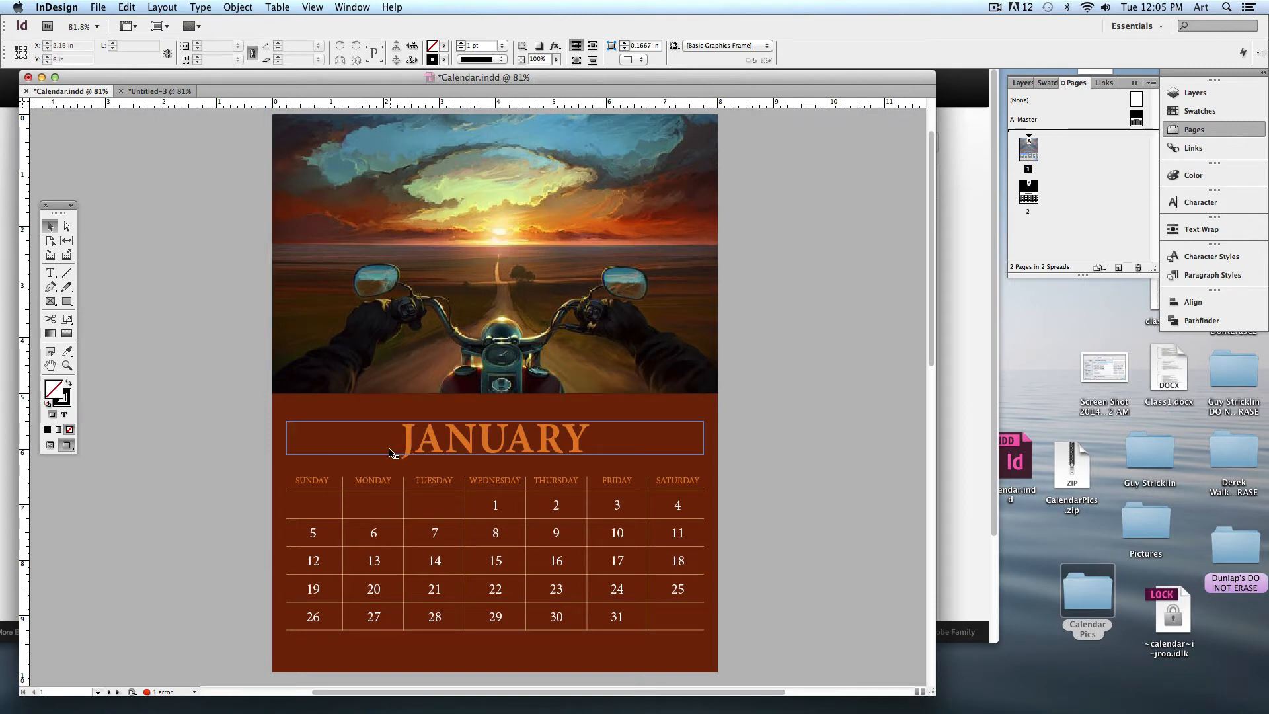
# Examine the January page's weekday headings, dates and grid lines, and the blank MONTH template page below it
pyautogui.click(322, 488)
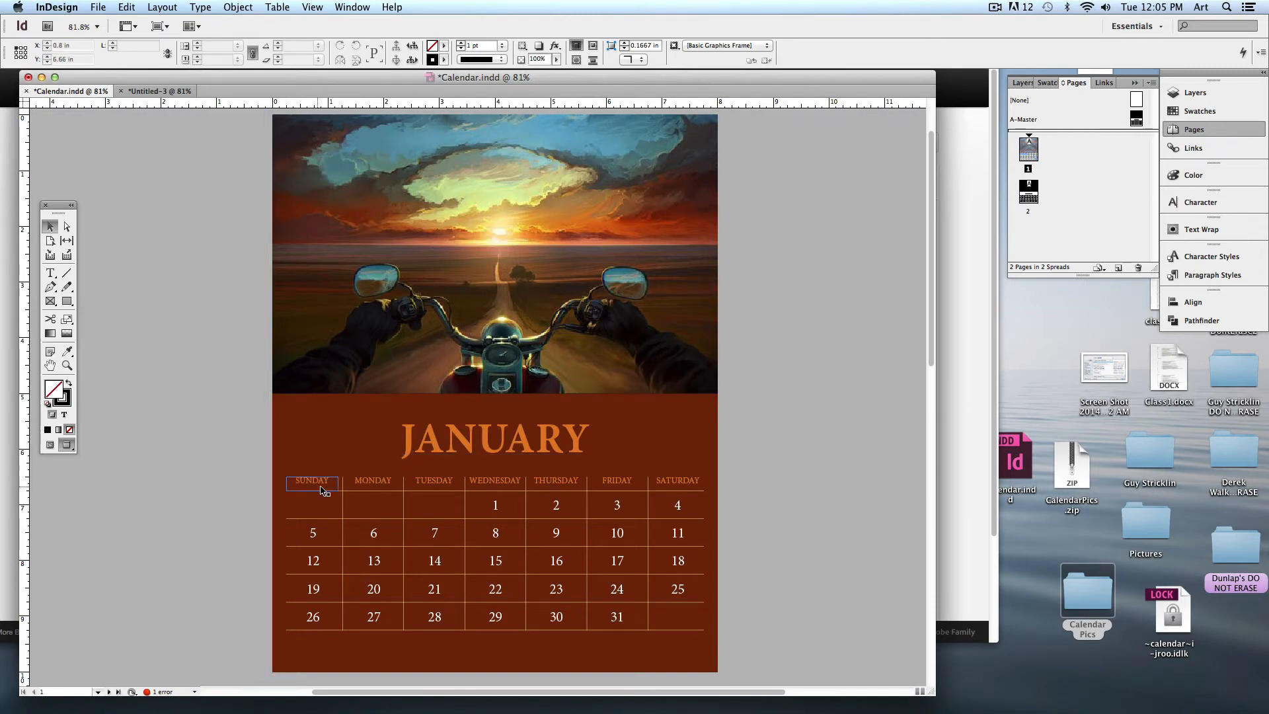
pyautogui.click(615, 618)
pyautogui.click(409, 546)
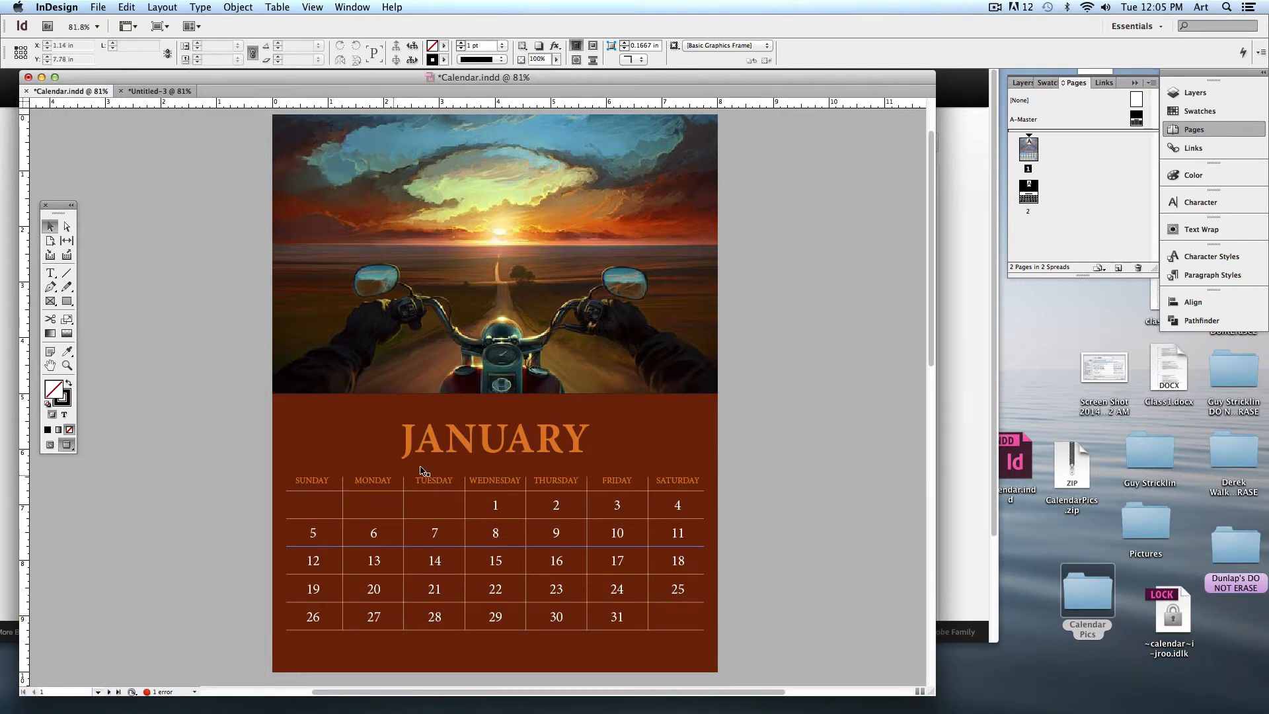
pyautogui.click(775, 554)
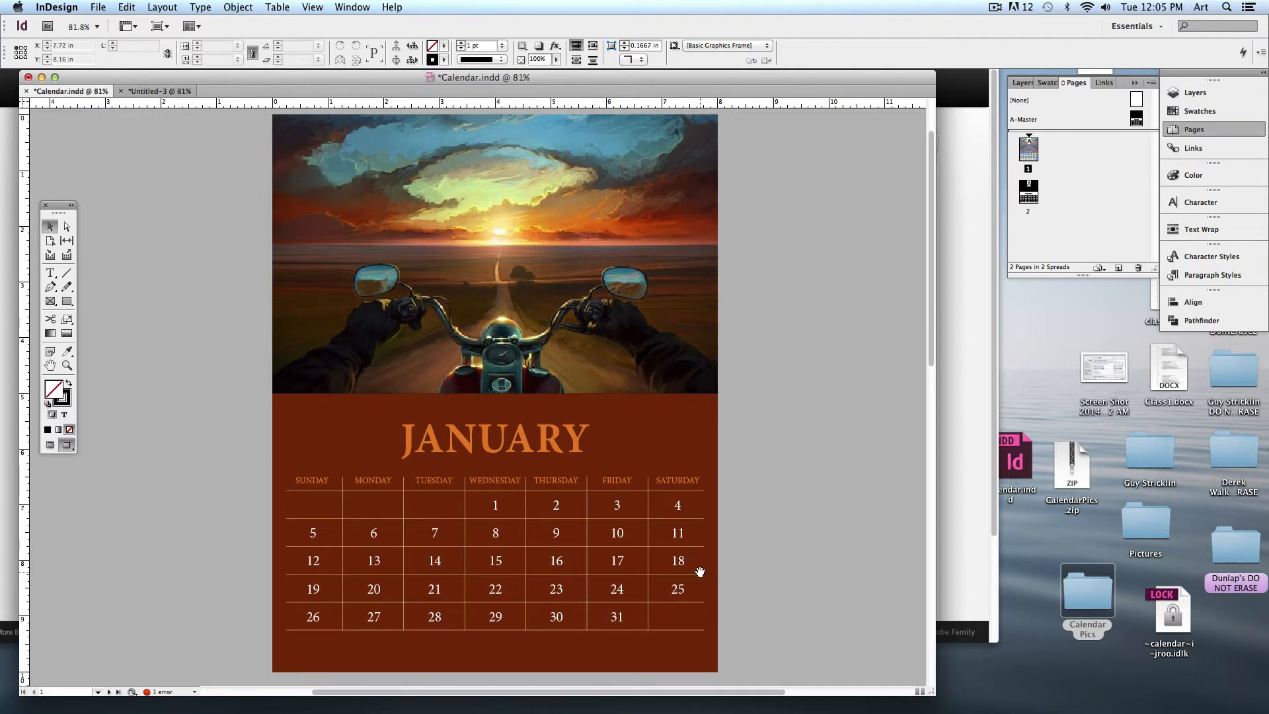
pyautogui.scroll(-10, 700, 564)
pyautogui.scroll(-5, 662, 309)
pyautogui.scroll(1, 657, 330)
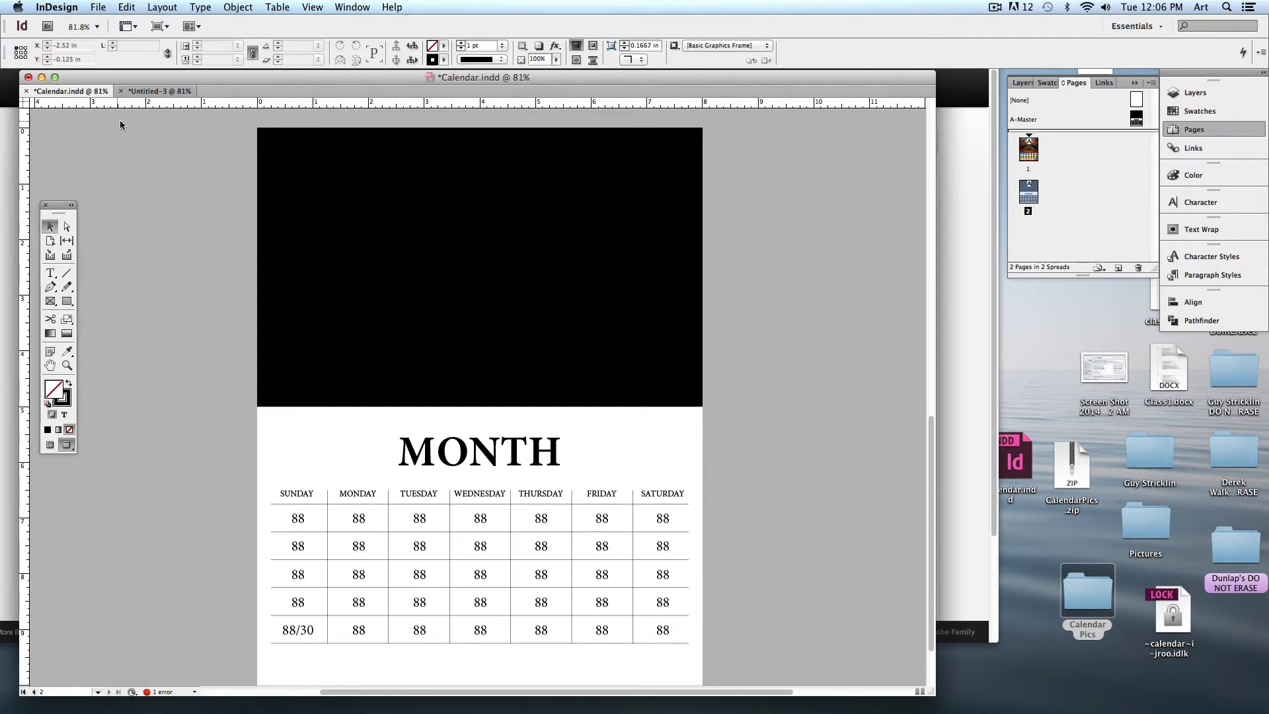
# Close the Untitled-3 document without saving its changes
pyautogui.click(120, 91)
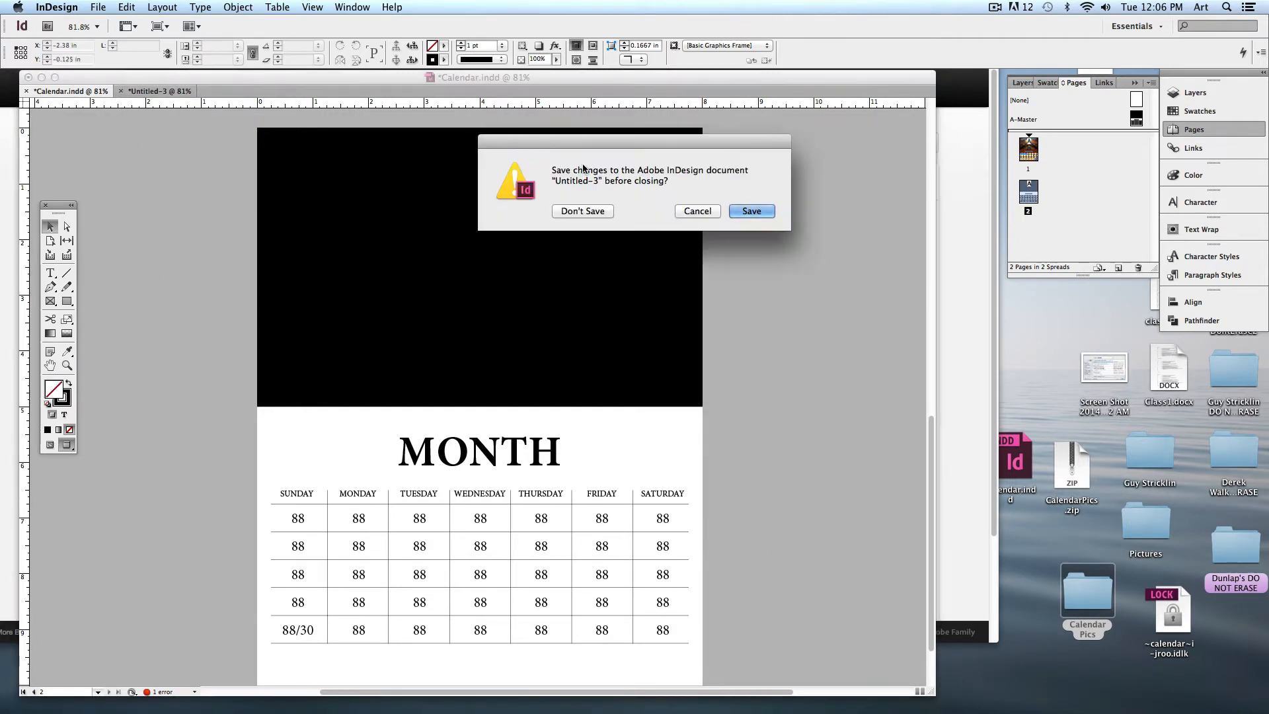
pyautogui.click(583, 211)
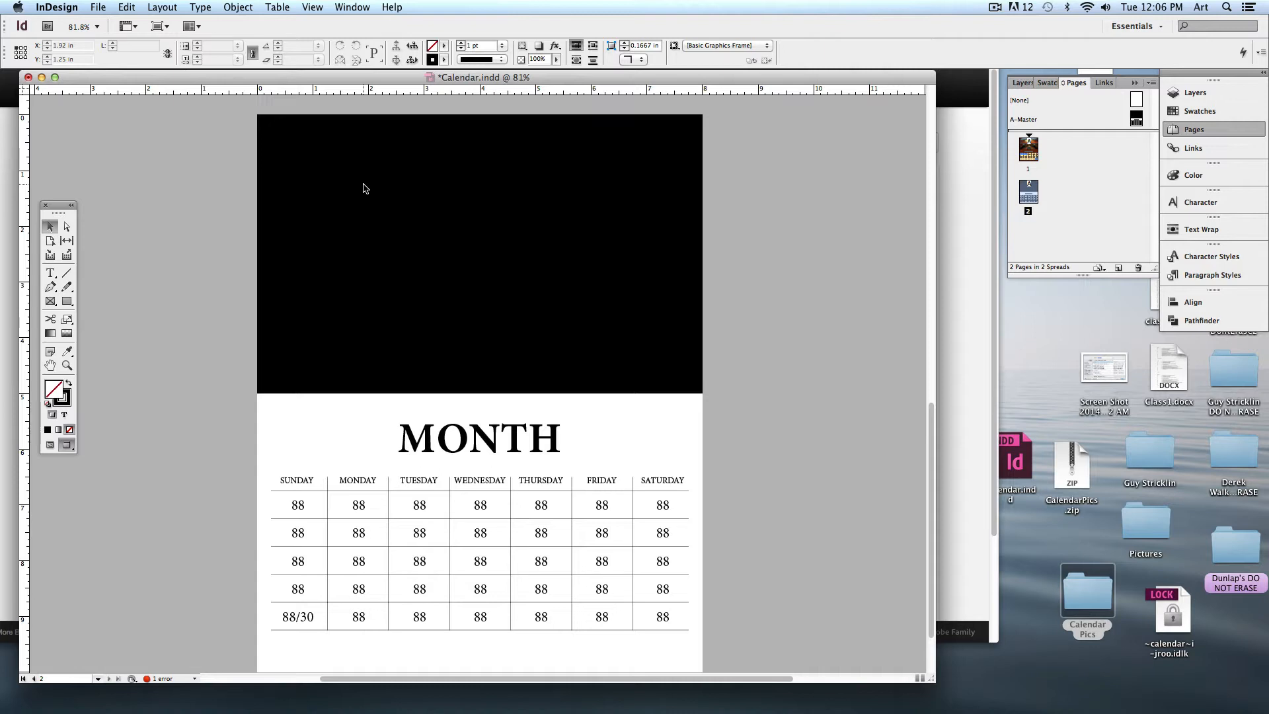
# Start a new print document with facing pages off and a page size of 8 in wide by 10 in high
pyautogui.click(106, 7)
pyautogui.moveTo(106, 22)
pyautogui.click(264, 27)
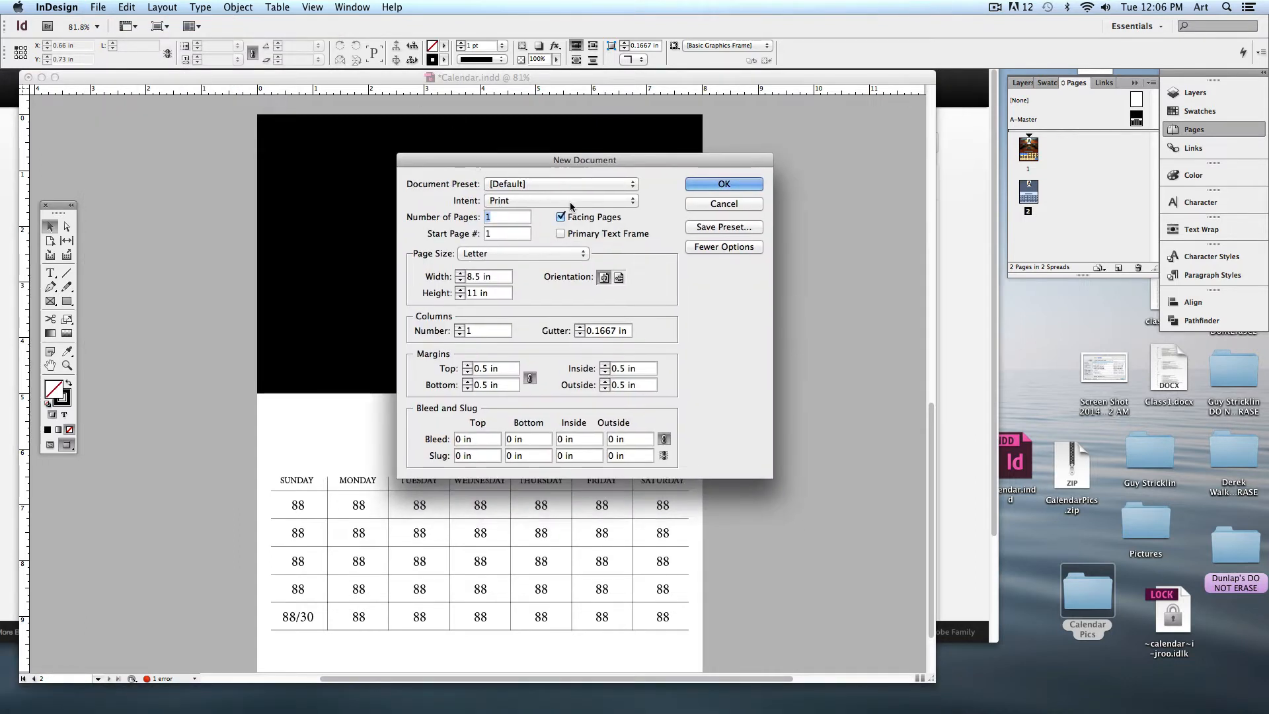
pyautogui.click(561, 216)
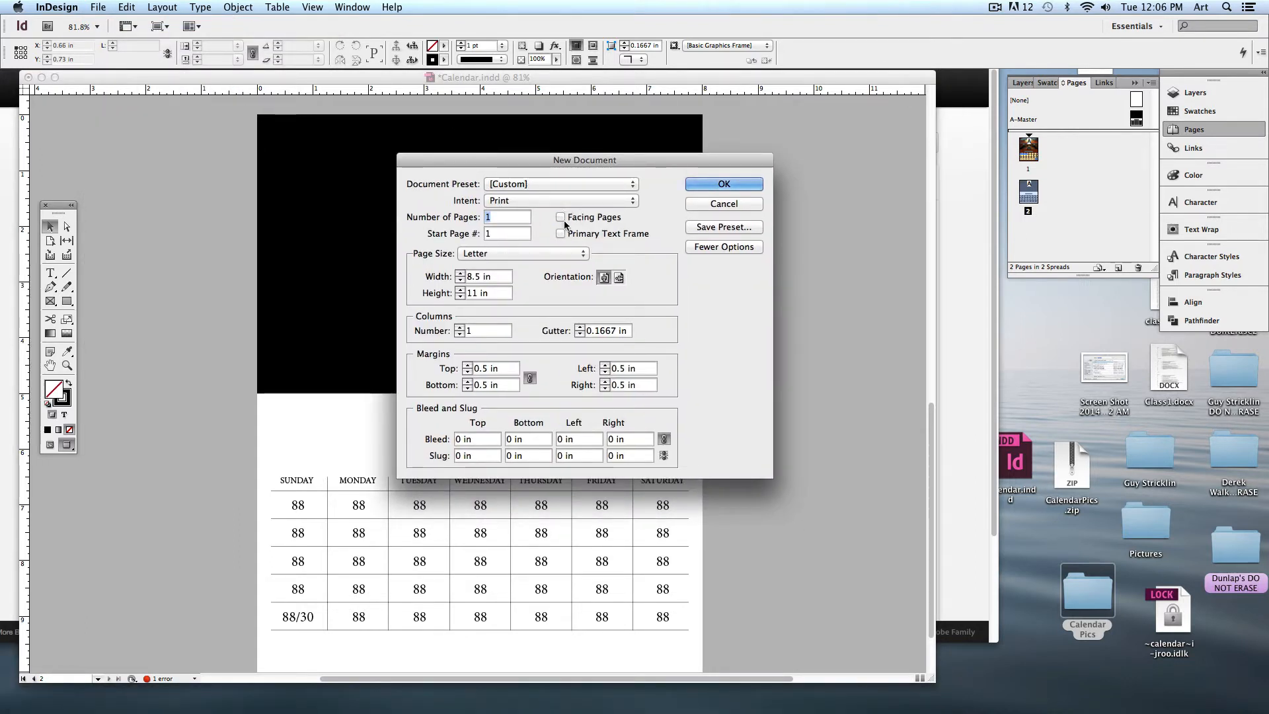
pyautogui.tripleClick(498, 279)
pyautogui.write('8')
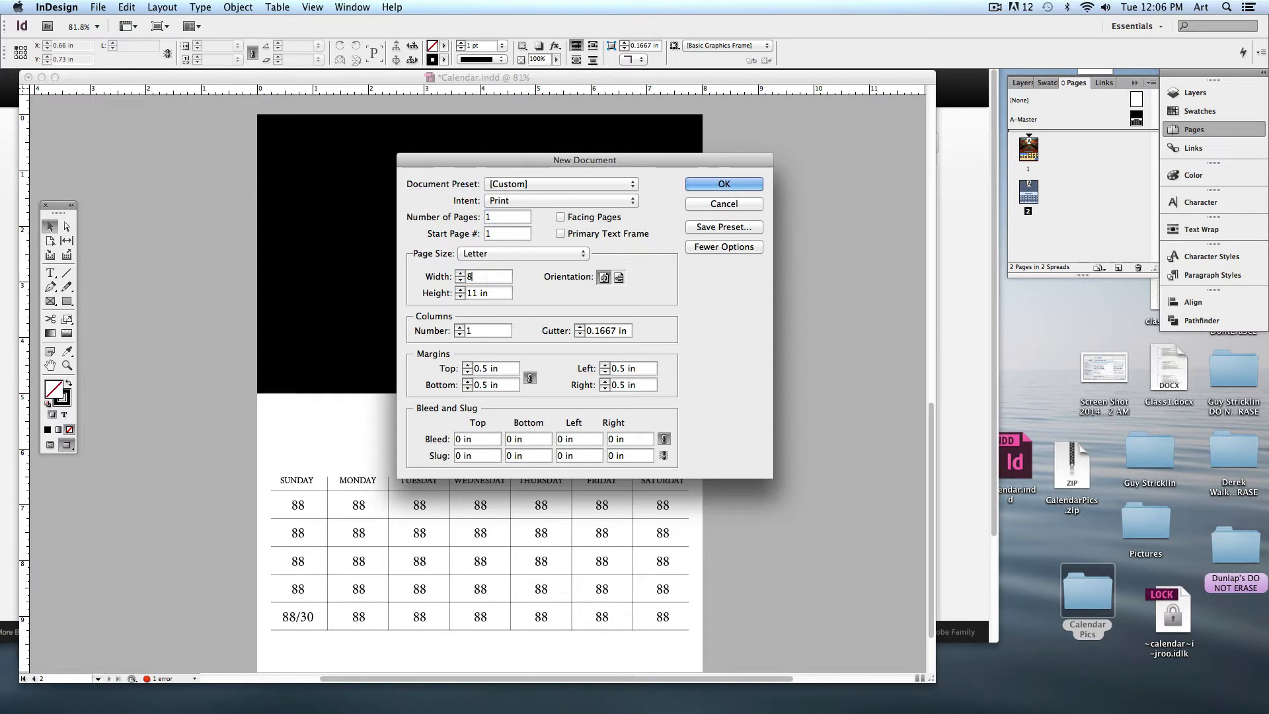
pyautogui.press('Tab')
pyautogui.write('10')
# Set all margins to 0.25 in and the bleed to 0.125 in on every side, and create the document
pyautogui.click(486, 368)
pyautogui.write('2')
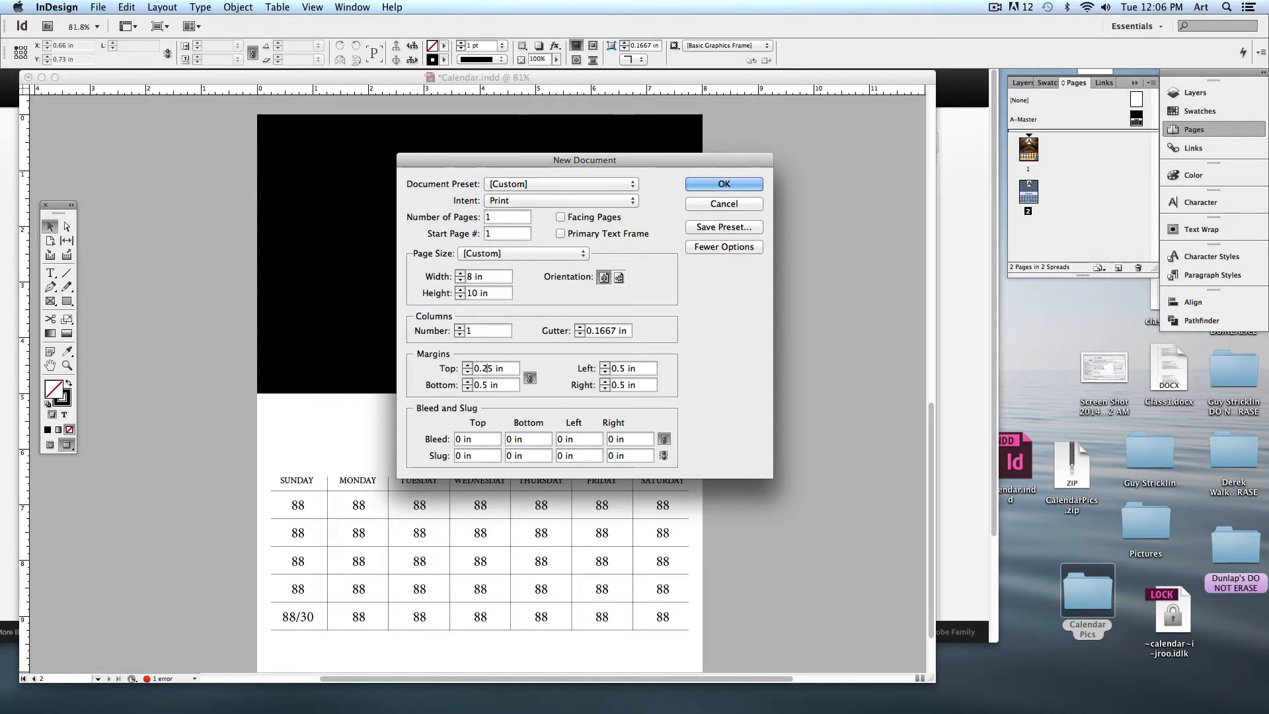
pyautogui.click(529, 378)
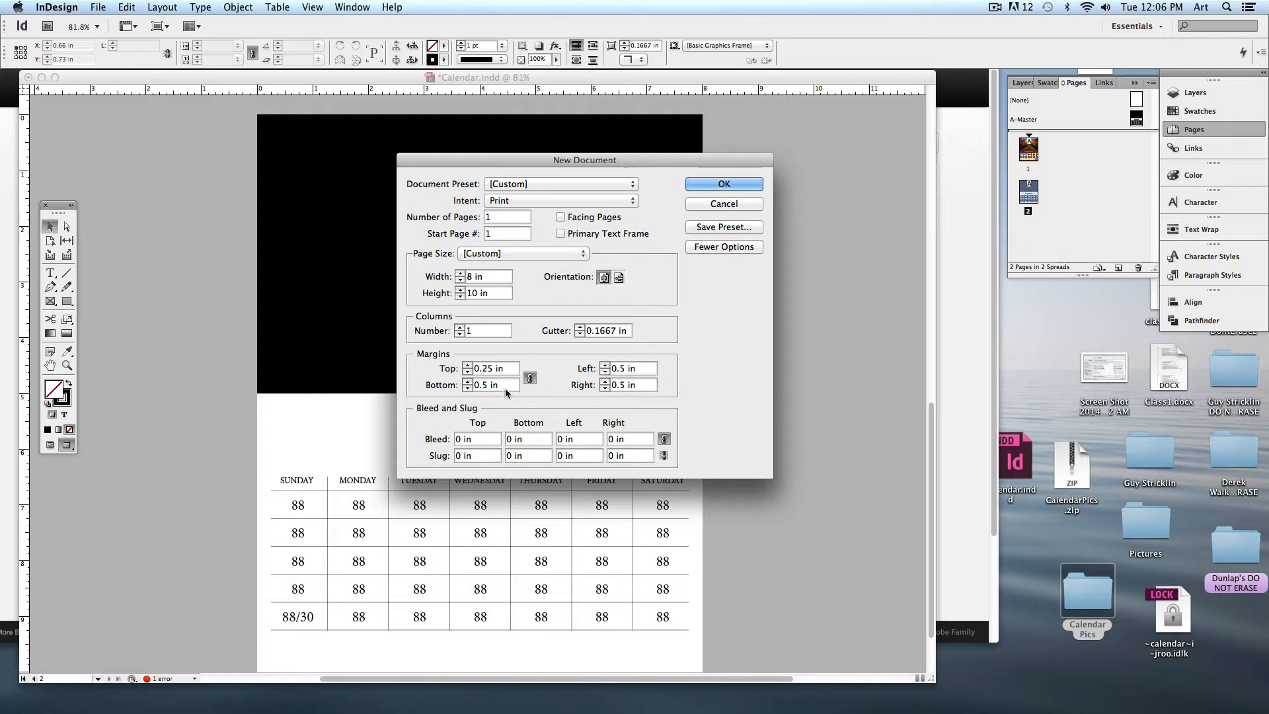
pyautogui.tripleClick(476, 442)
pyautogui.write('.125')
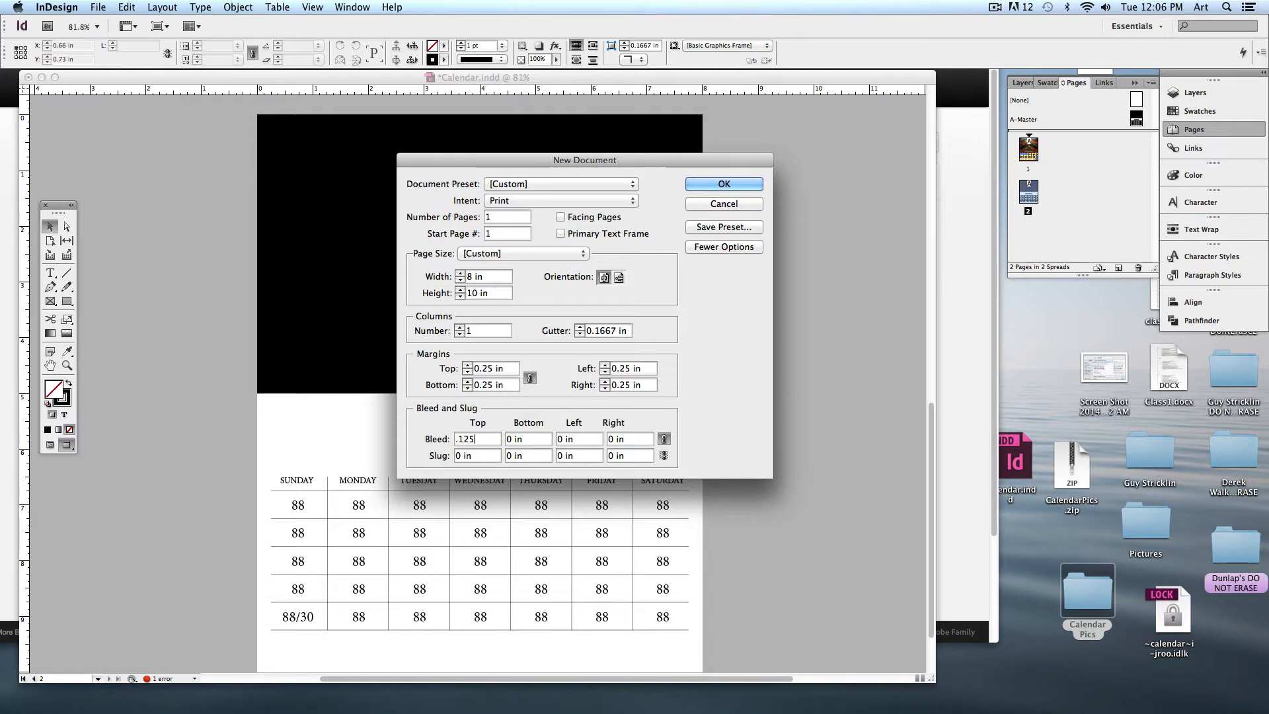
pyautogui.press('Tab')
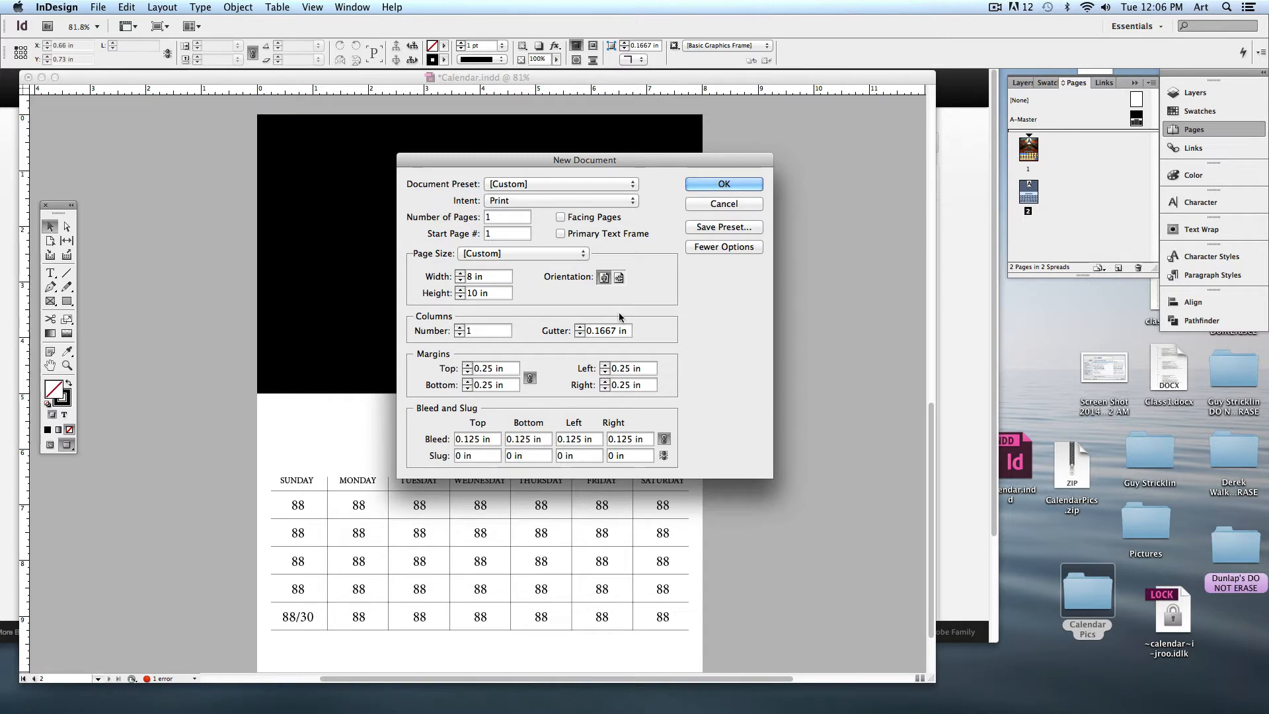
pyautogui.click(718, 185)
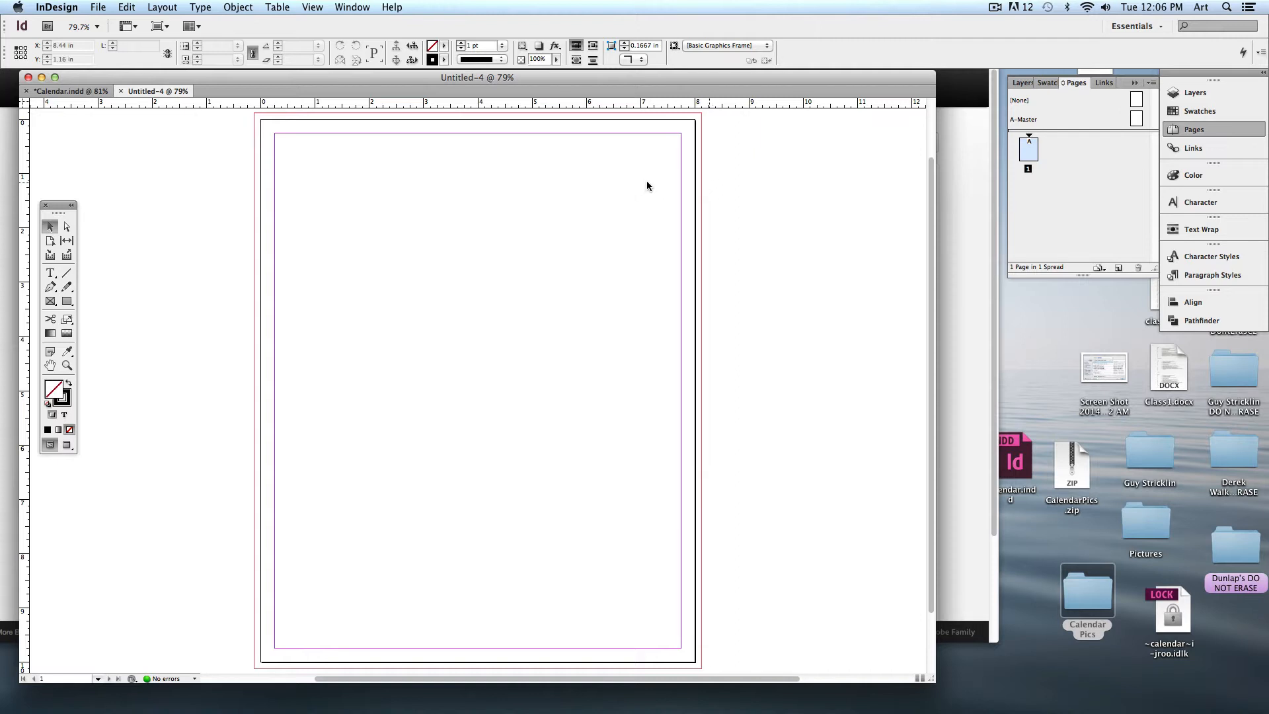
# In Calendar.indd, switch to Normal view to show the frame edges and add three more MONTH template pages
pyautogui.click(70, 91)
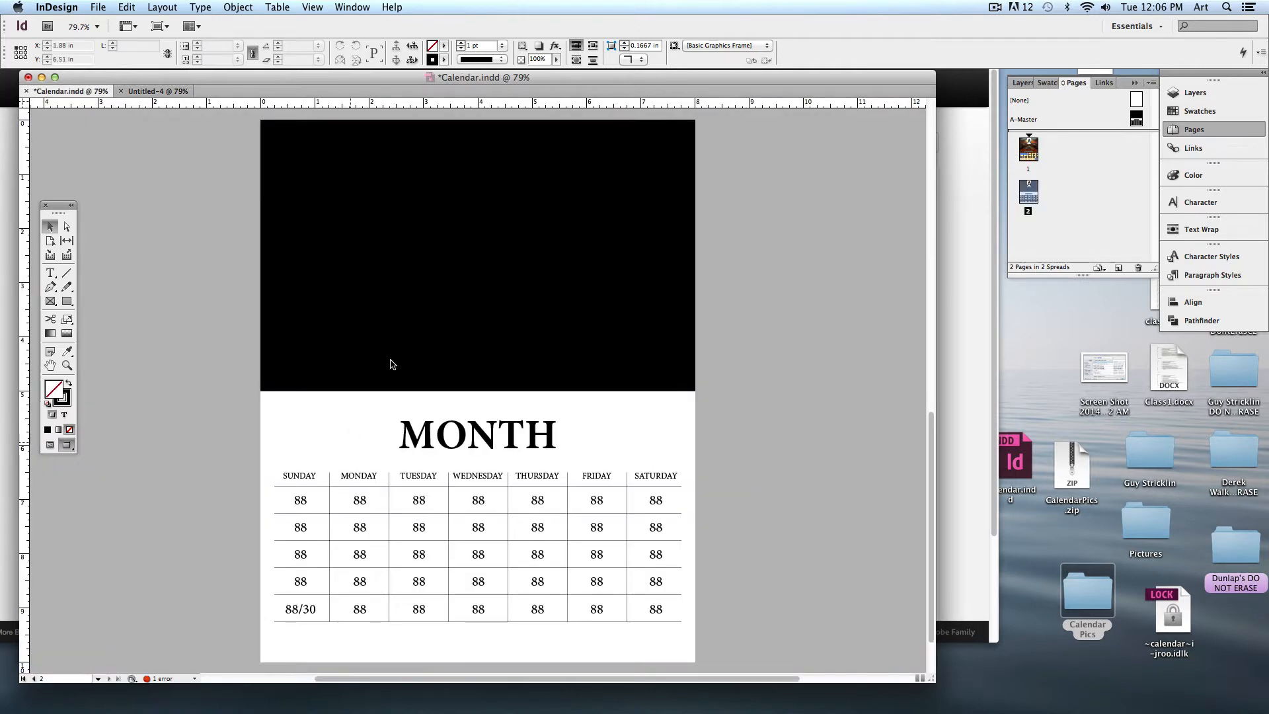
pyautogui.click(50, 446)
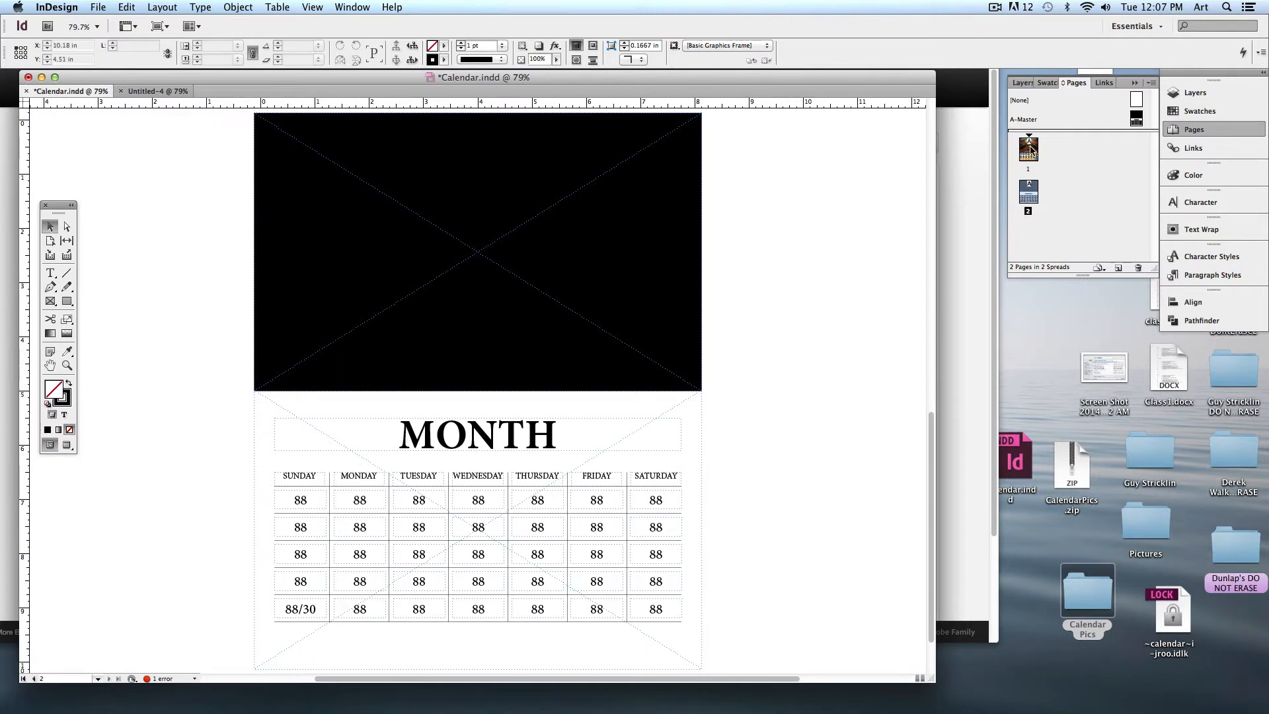
pyautogui.click(1119, 269)
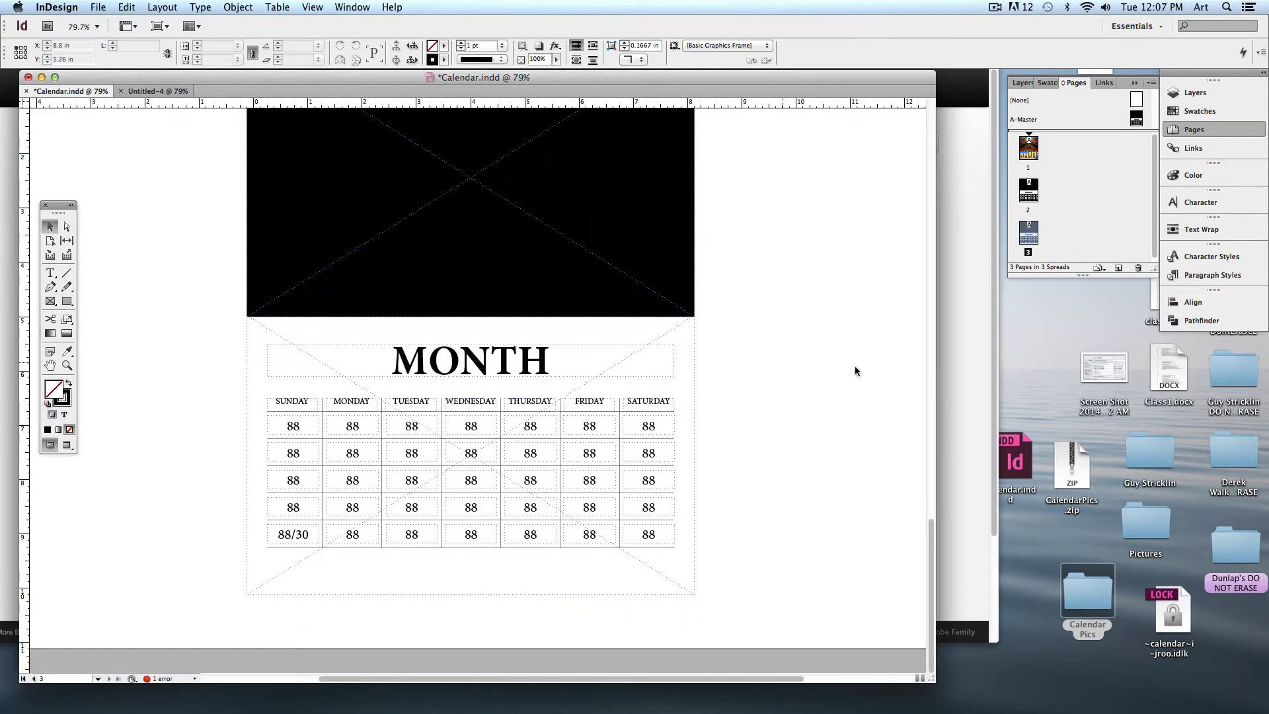
pyautogui.click(1119, 269)
pyautogui.click(1120, 269)
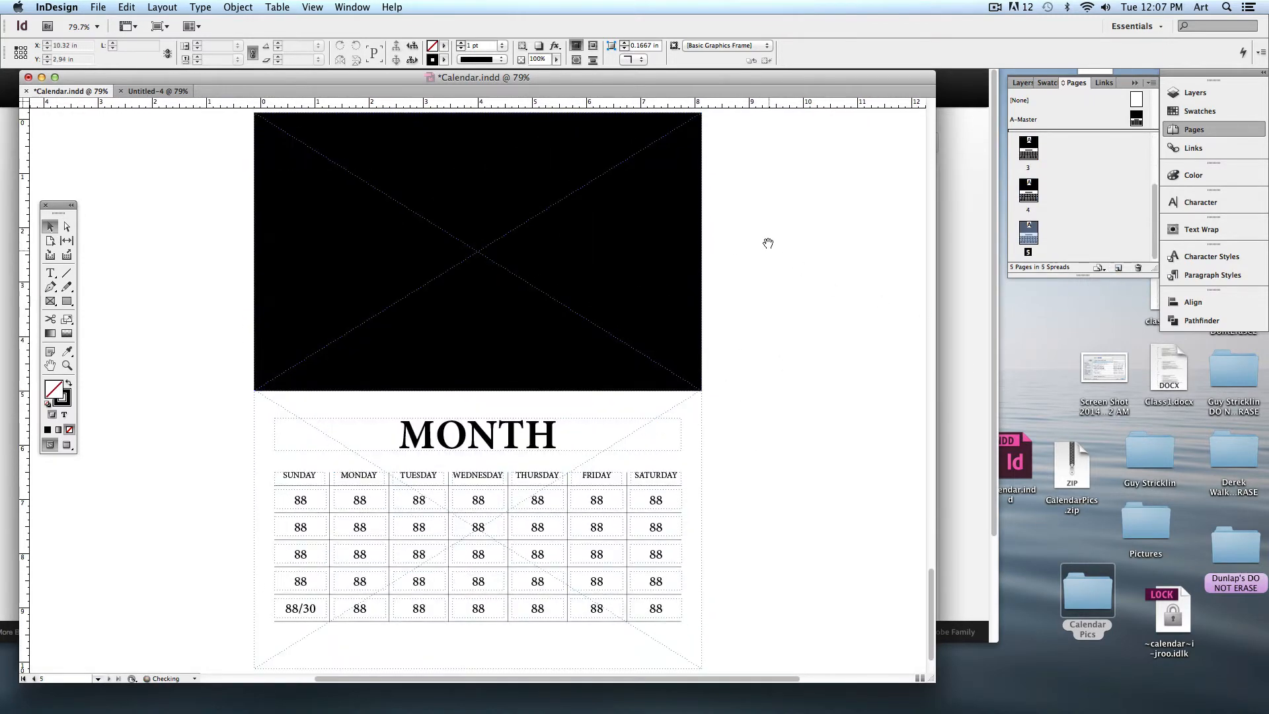
pyautogui.scroll(7, 768, 244)
pyautogui.scroll(5, 783, 273)
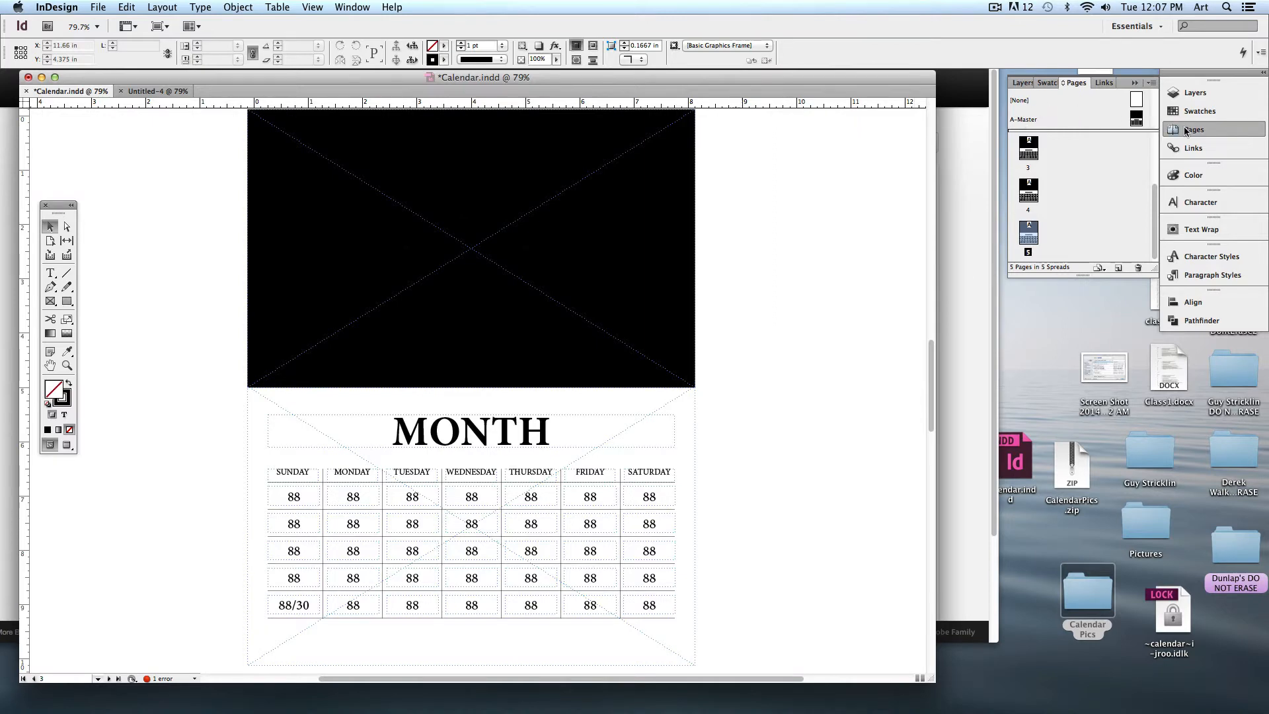
# Detach and expand the Pages panel, and open the A-Master page of Calendar.indd
pyautogui.moveTo(1189, 129); pyautogui.dragTo(955, 117)
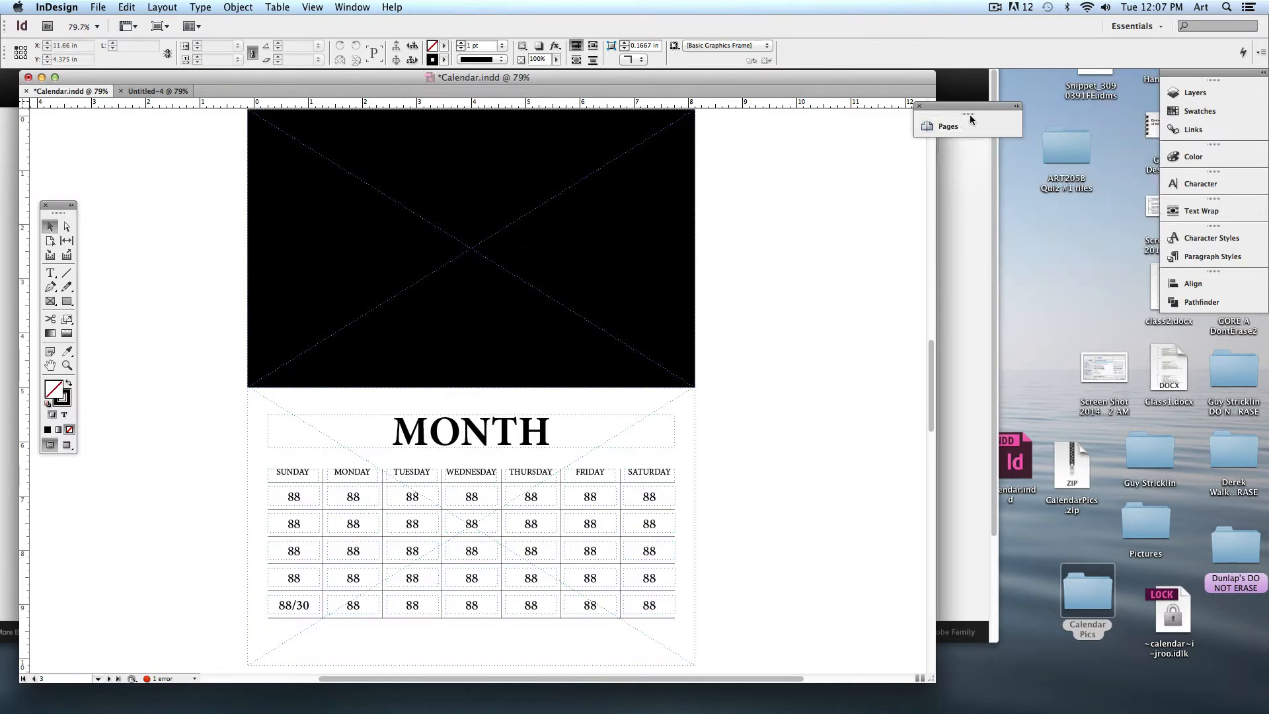
pyautogui.doubleClick(970, 116)
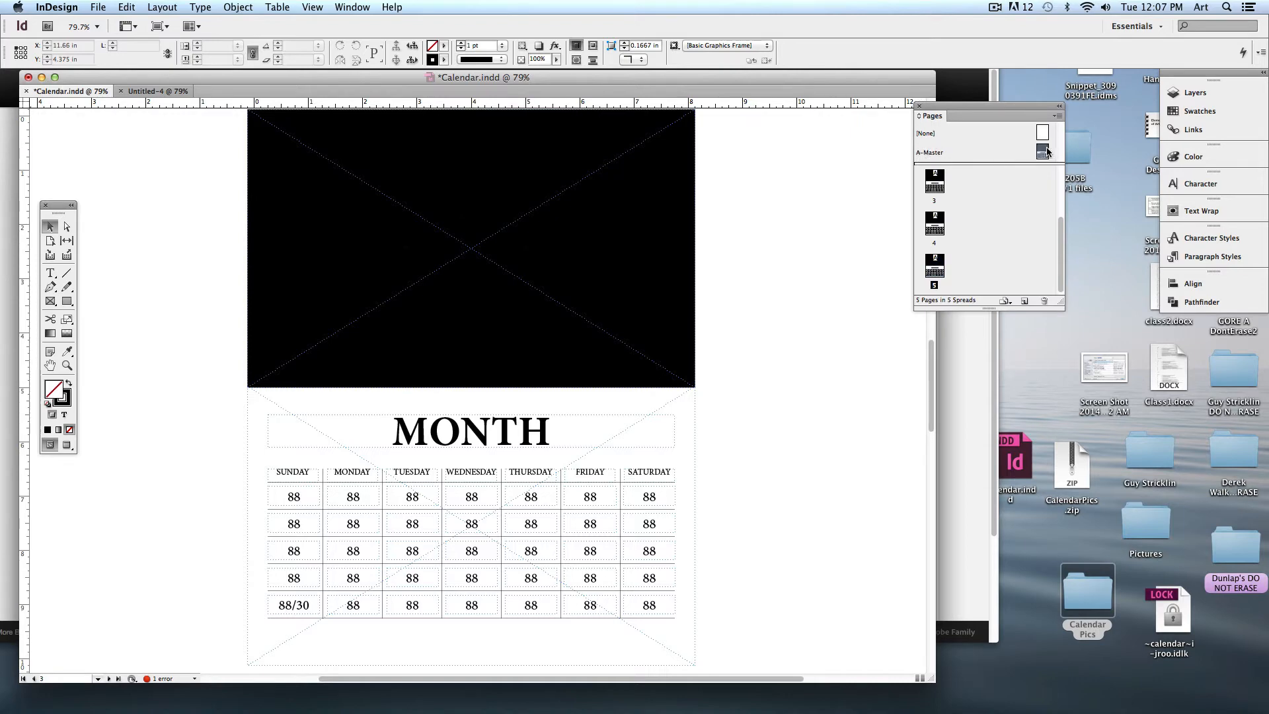
pyautogui.doubleClick(1044, 154)
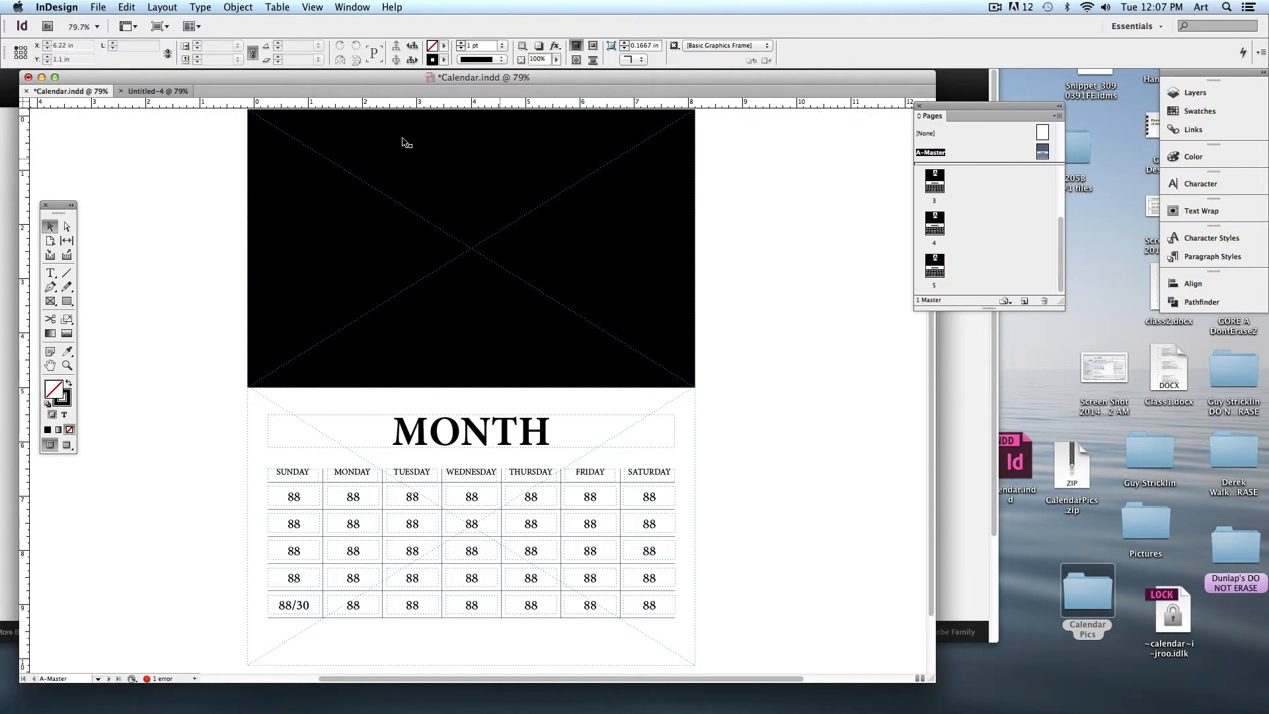
# On the A-Master page of Untitled-4, place horizontal guides at 5 in, about 5.5 in and about 6.5 in
pyautogui.click(154, 91)
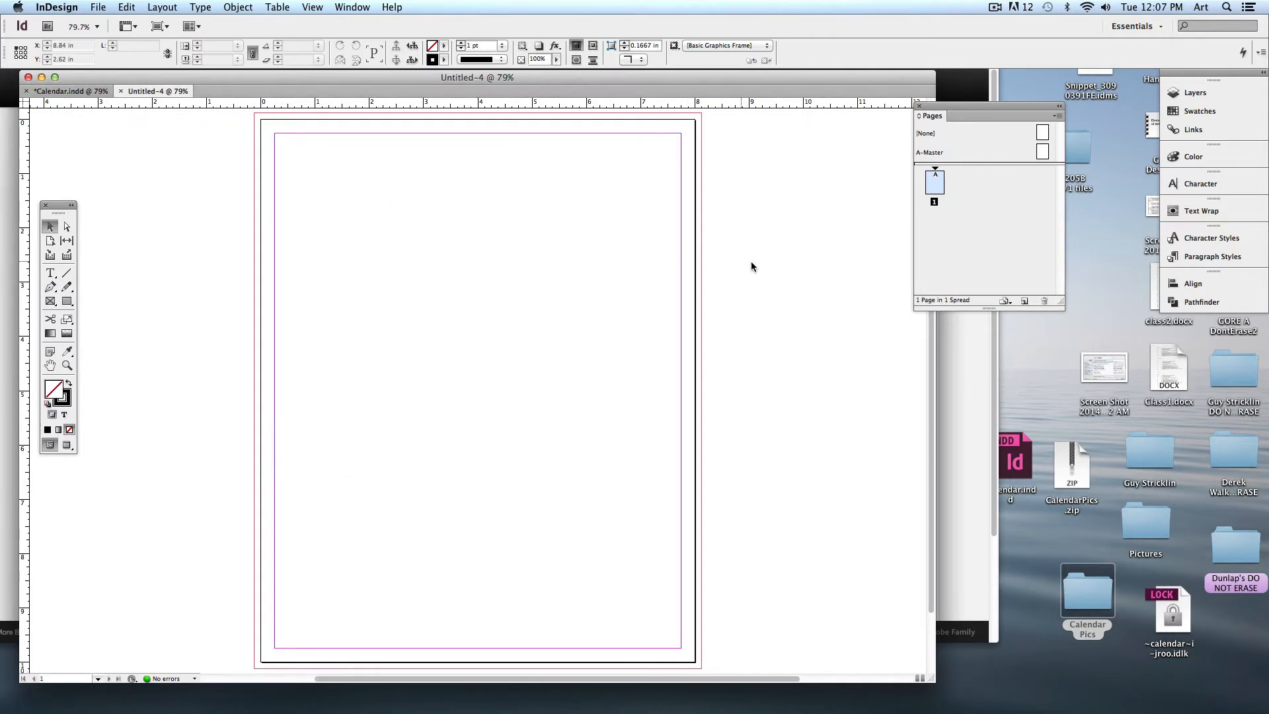
pyautogui.doubleClick(1044, 154)
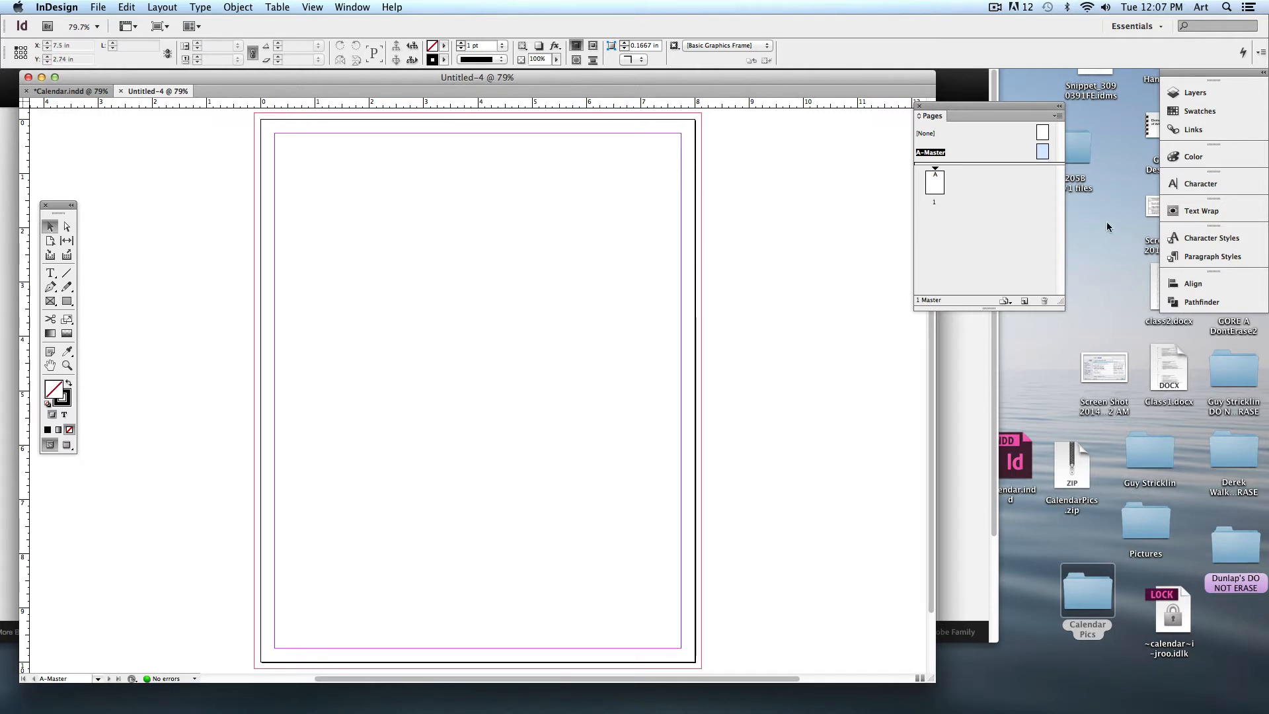
pyautogui.doubleClick(1043, 152)
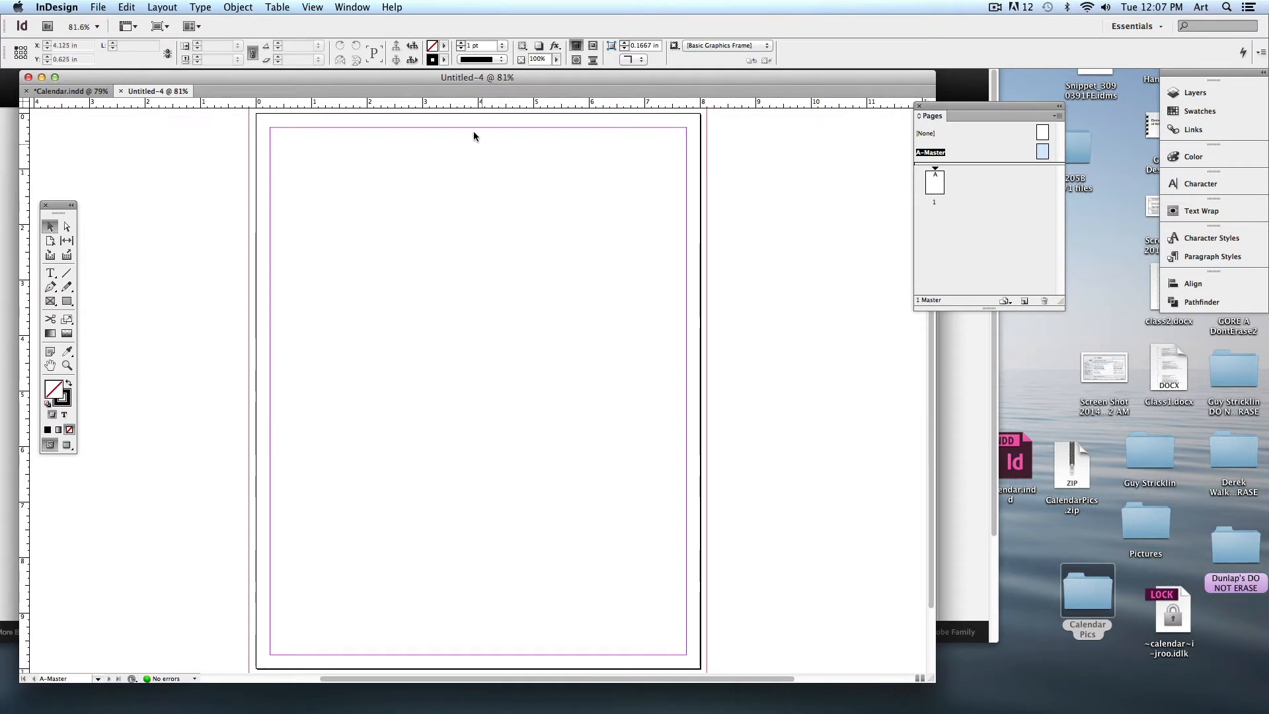
pyautogui.moveTo(438, 107); pyautogui.dragTo(467, 391)
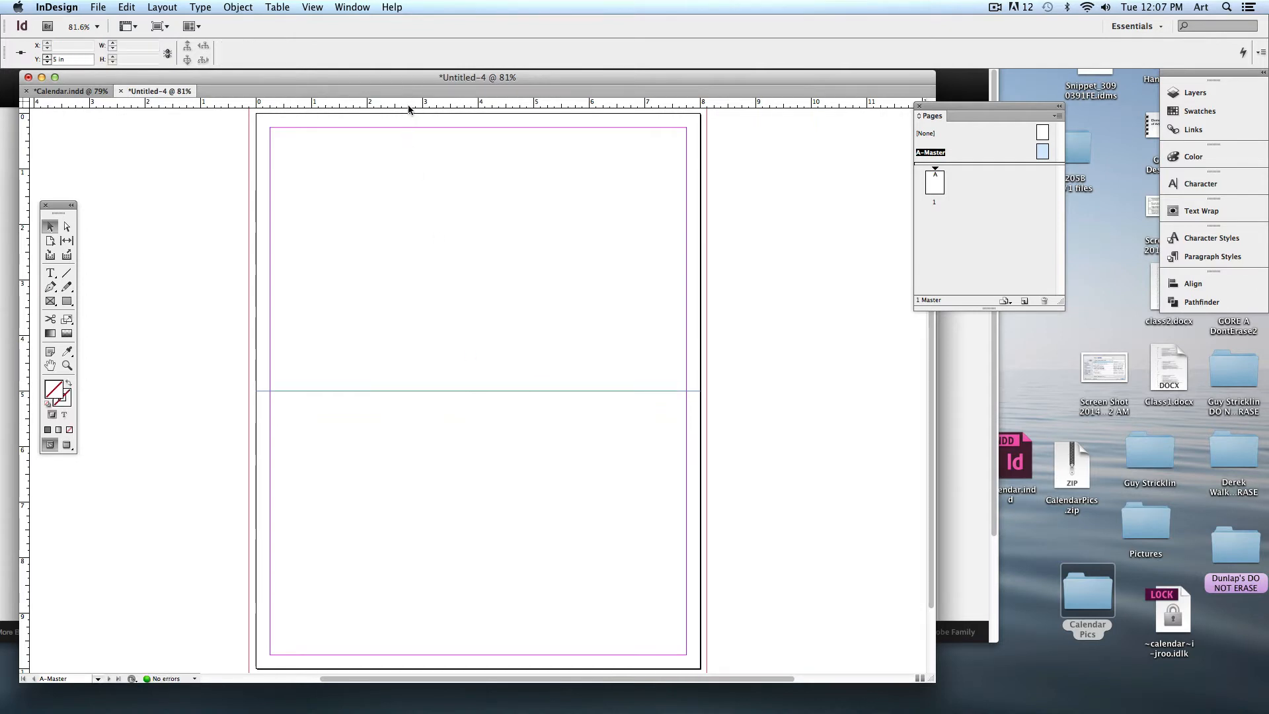
pyautogui.moveTo(410, 107); pyautogui.dragTo(414, 418)
pyautogui.moveTo(424, 104); pyautogui.dragTo(420, 475)
pyautogui.click(441, 525)
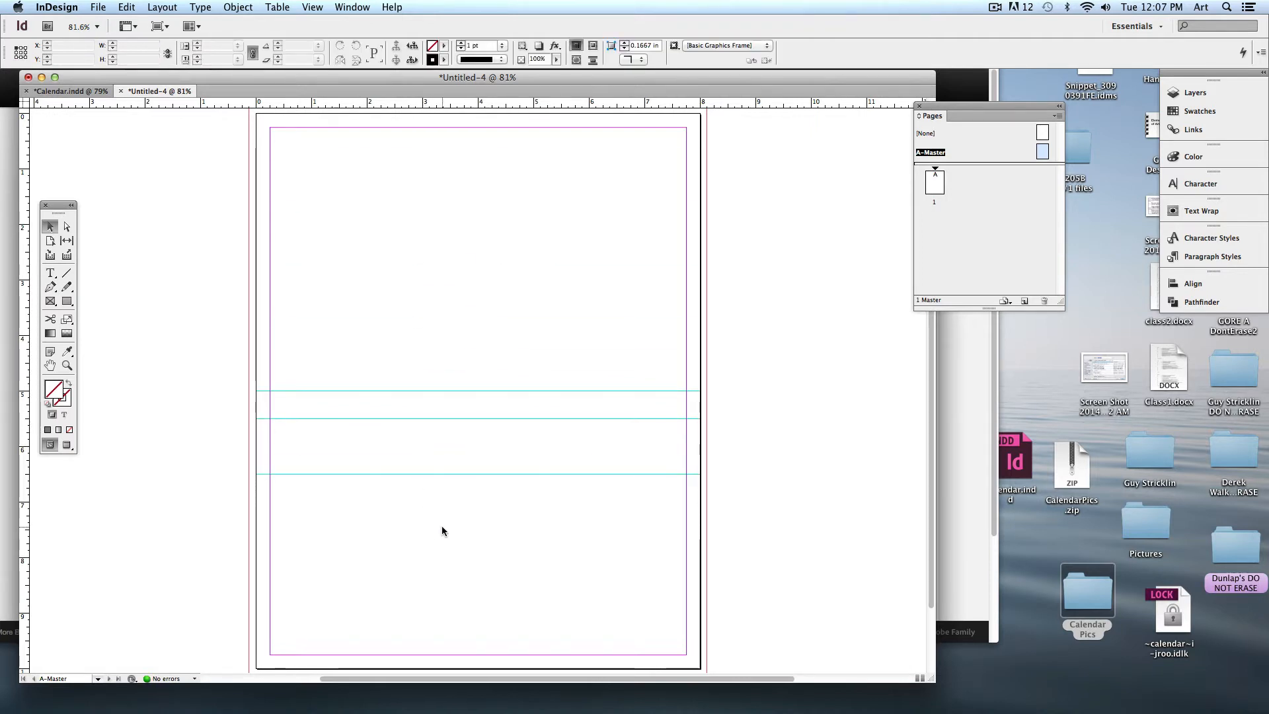
# Check the month layout in Calendar.indd and, on Untitled-4's master, add a margin-to-margin text frame reading "Month" between the lower two guides
pyautogui.press('super+1')
pyautogui.moveTo(441, 525); pyautogui.dragTo(405, 351)
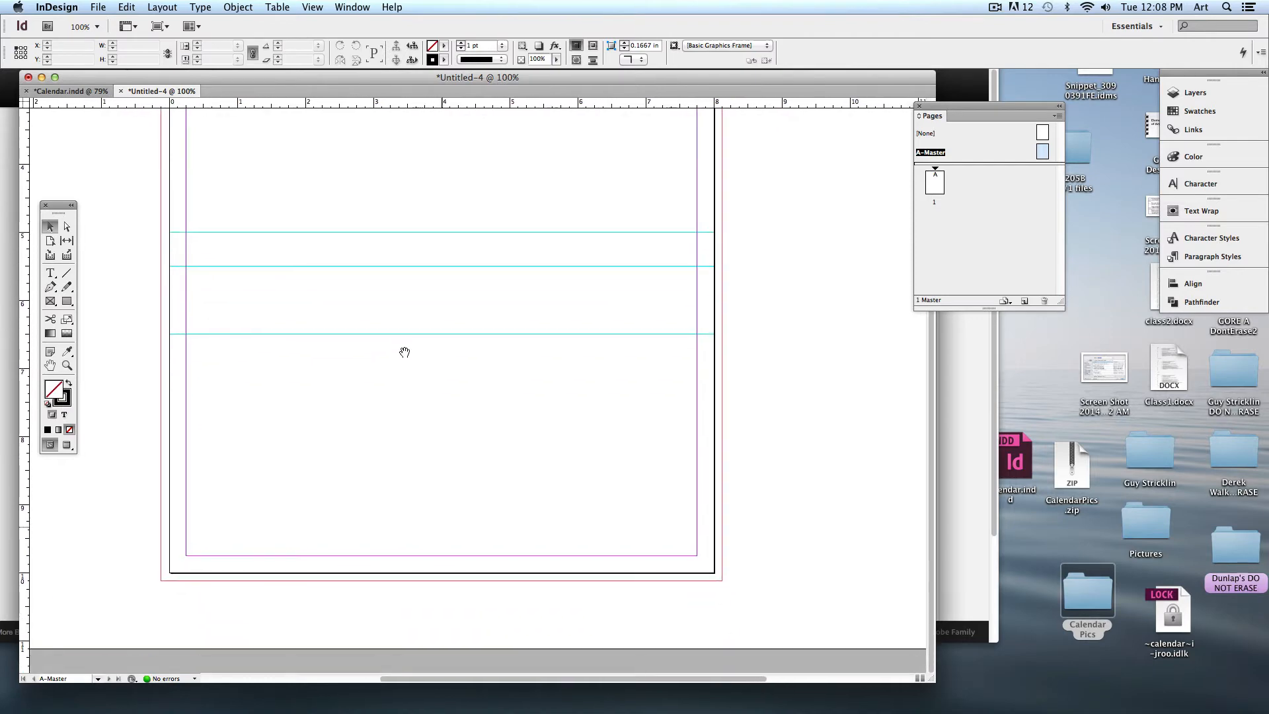
pyautogui.click(66, 90)
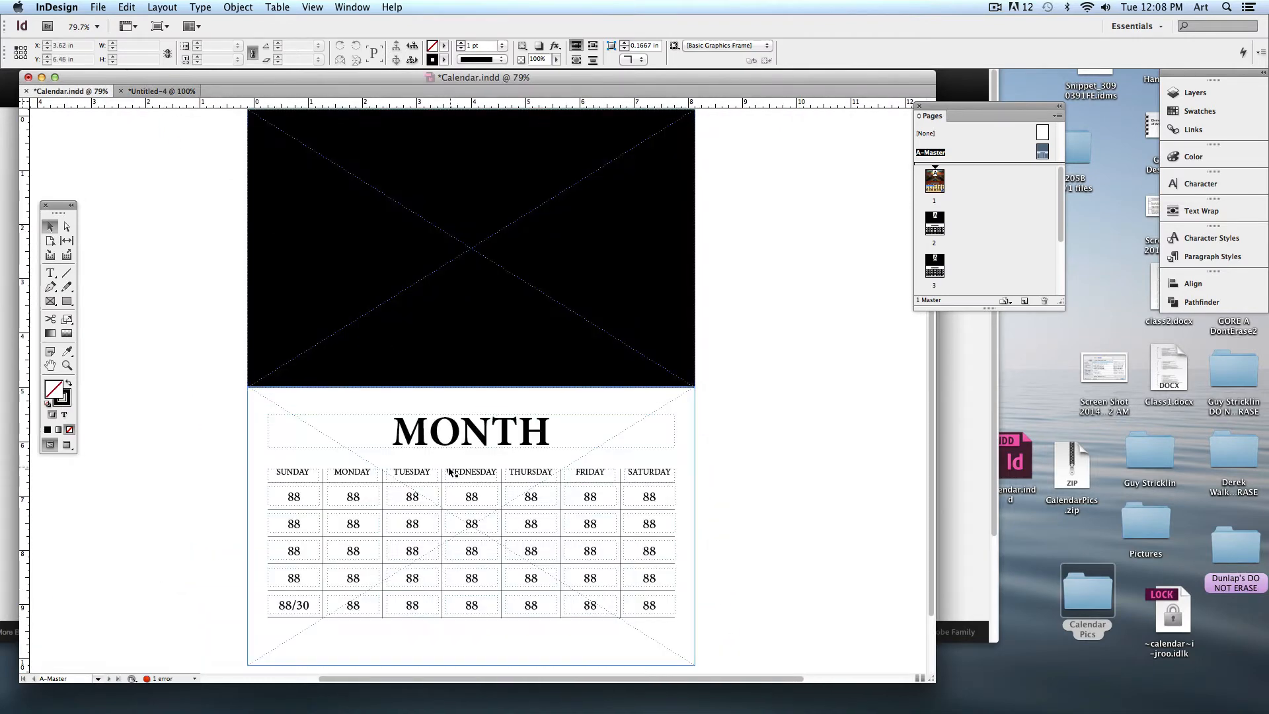
pyautogui.click(161, 90)
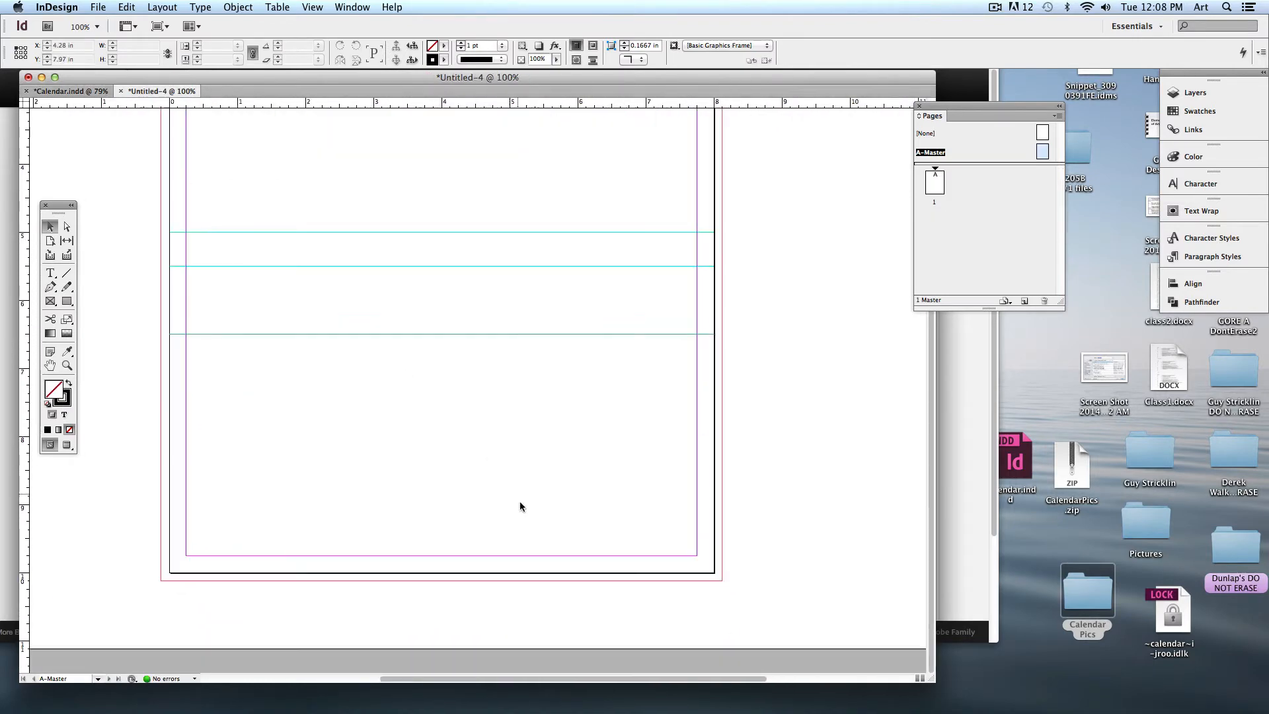
pyautogui.click(50, 273)
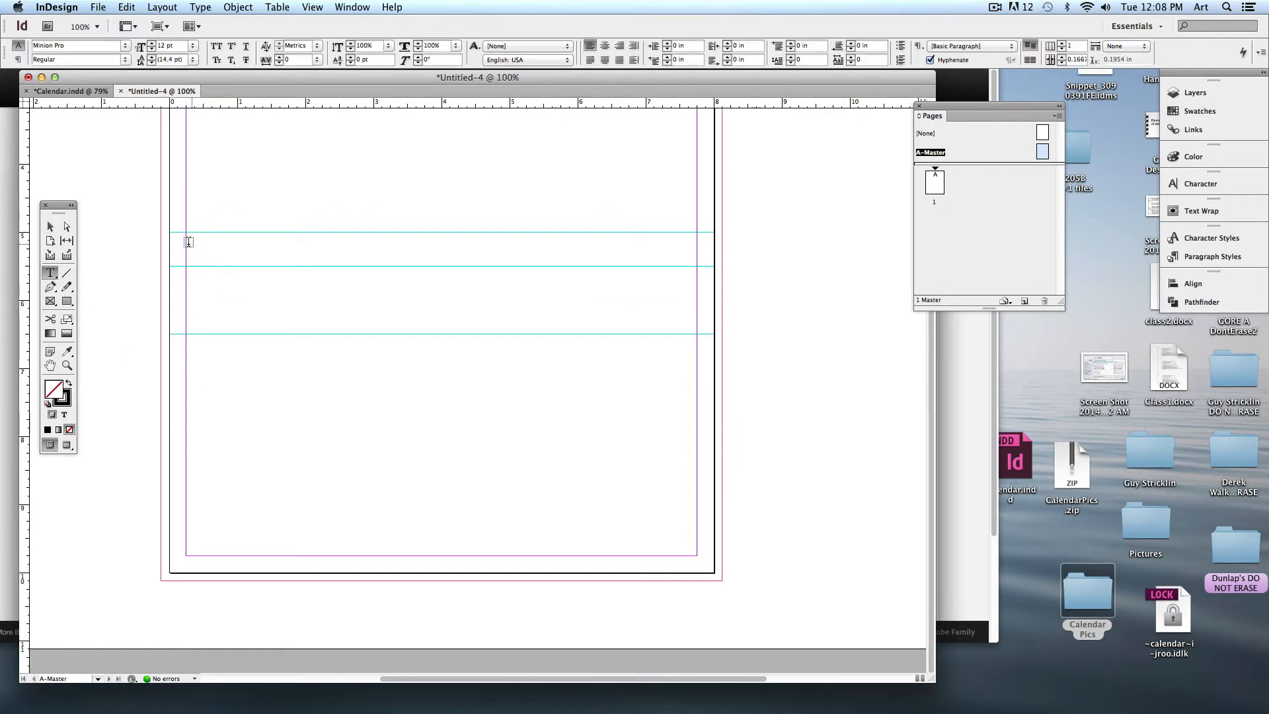
pyautogui.moveTo(186, 268); pyautogui.dragTo(694, 334)
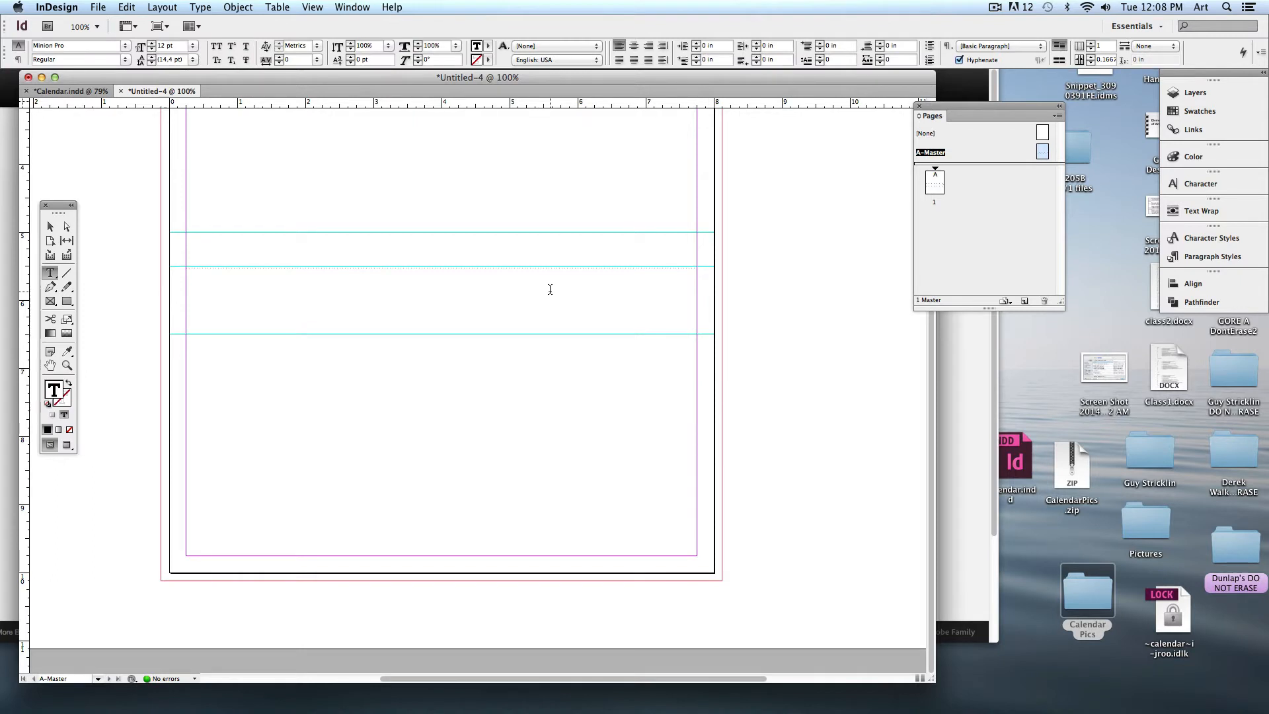
pyautogui.write('Month')
# Format the whole month title as All Caps, 55 pt, in the Bold style
pyautogui.press('super+a')
pyautogui.click(216, 46)
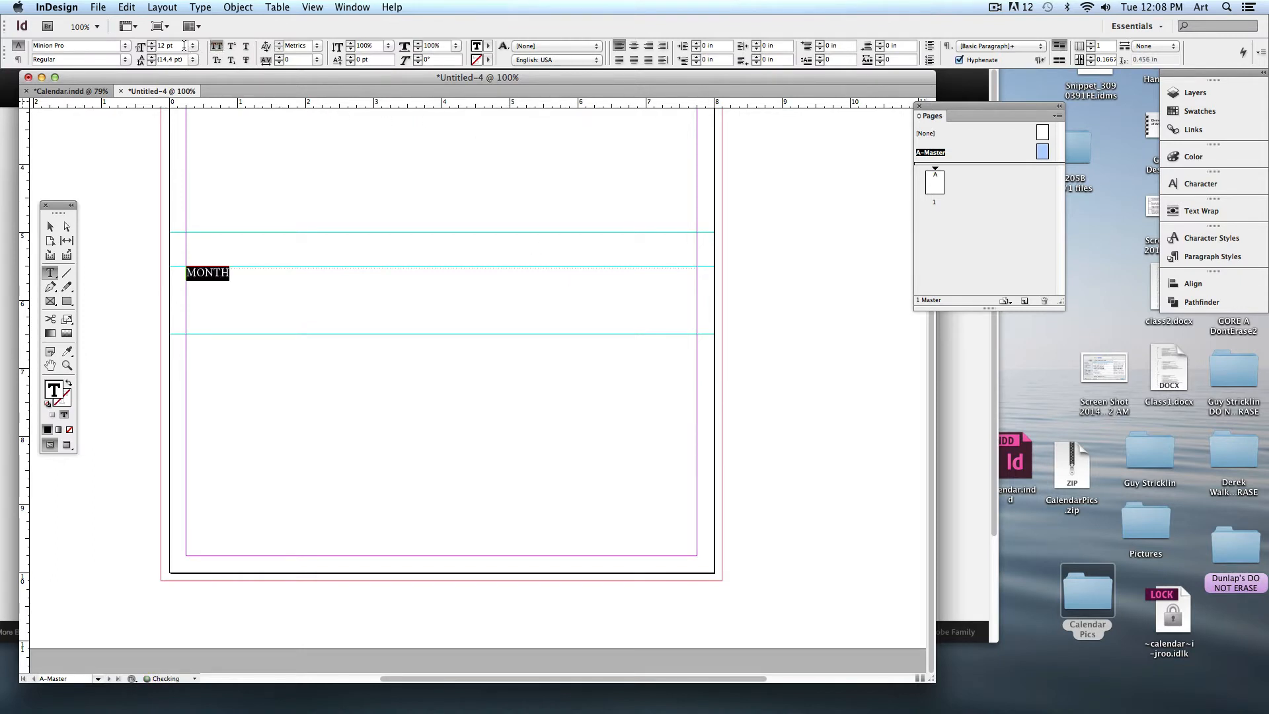
pyautogui.click(134, 49)
pyautogui.write('55')
pyautogui.press('Return')
pyautogui.click(125, 60)
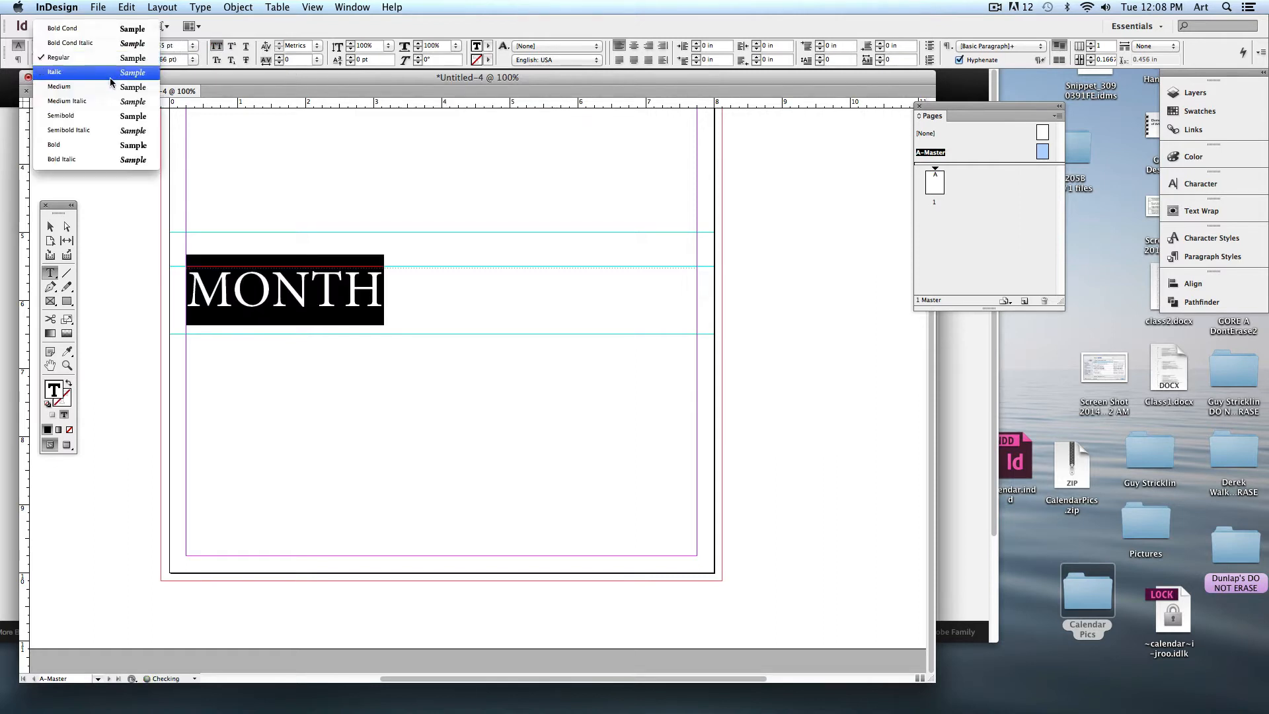
pyautogui.click(104, 147)
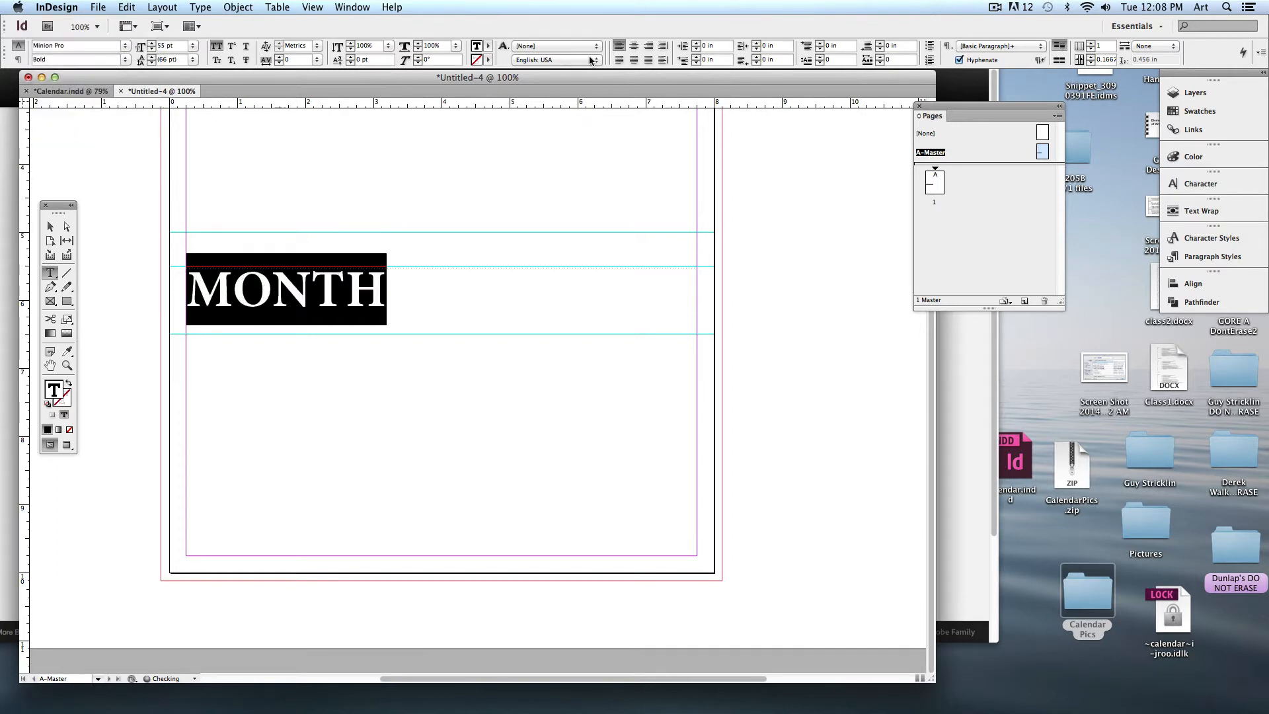
# Center the month title in its text frame and shorten the frame's lower edge to just below the text
pyautogui.click(634, 48)
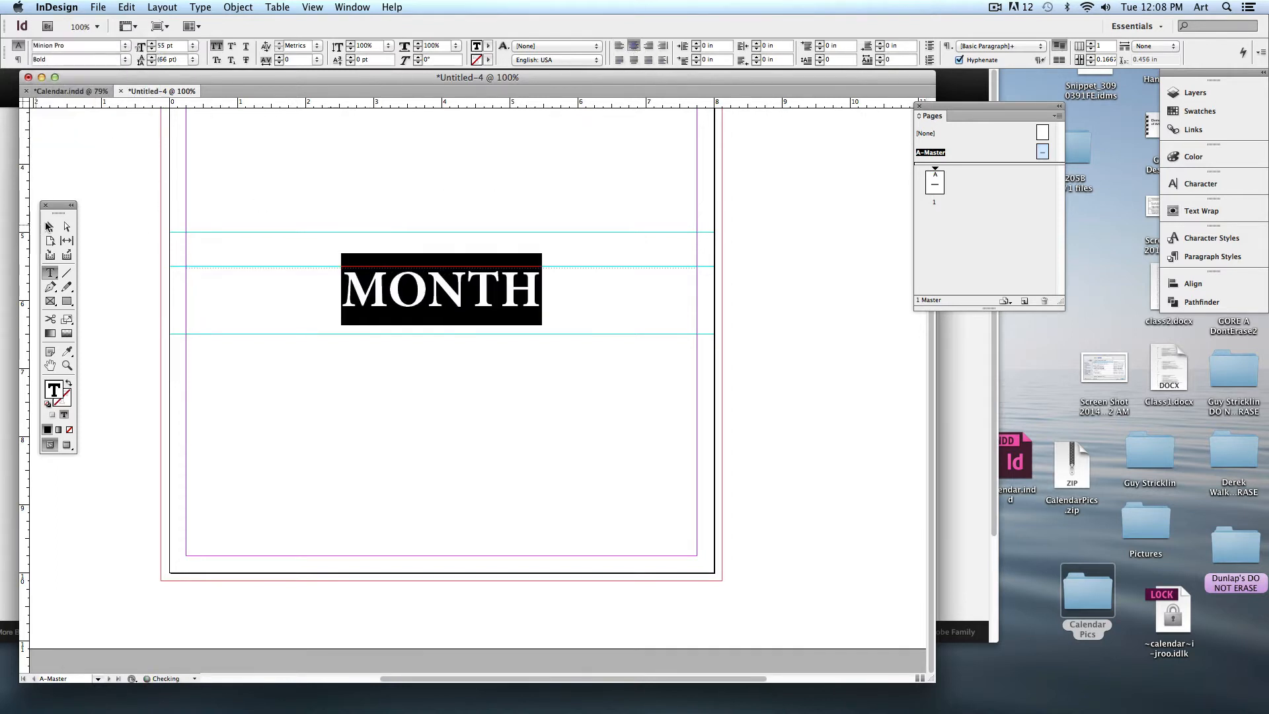
pyautogui.click(50, 226)
pyautogui.moveTo(441, 334); pyautogui.dragTo(442, 313)
pyautogui.click(456, 362)
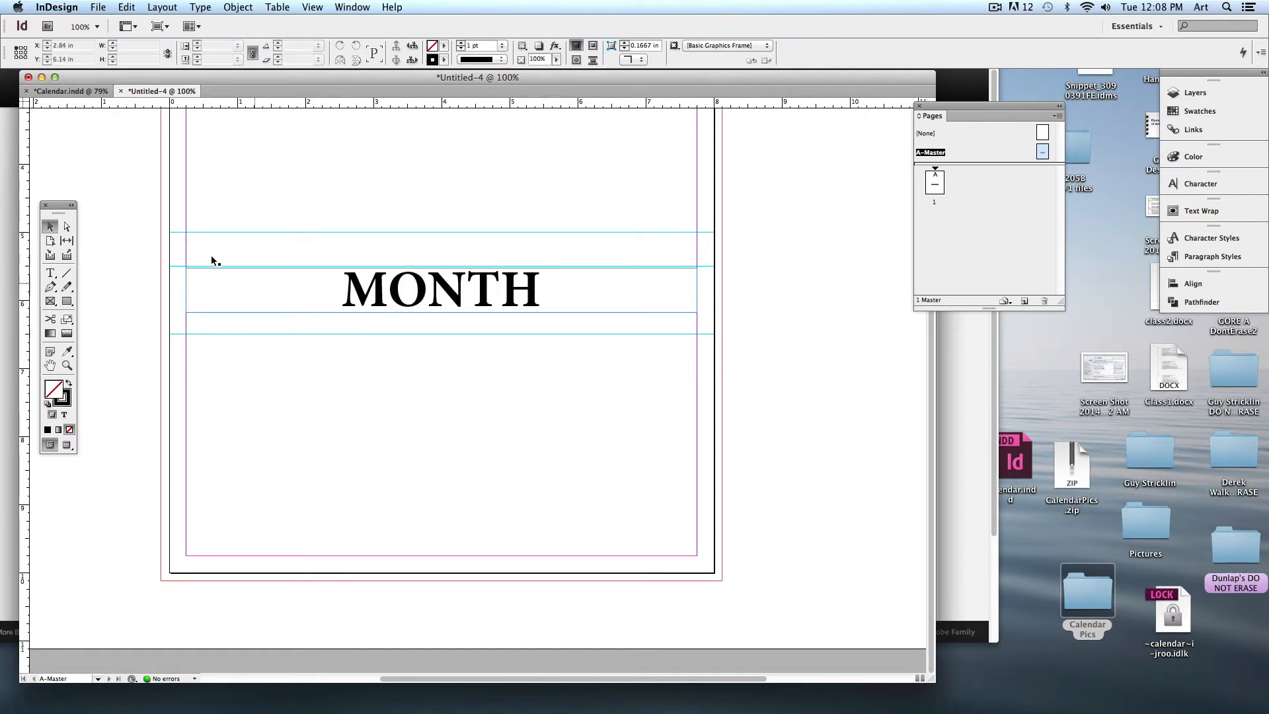
# Check the weekday row layout in Calendar.indd and return to Untitled-4's master with the Rectangle Frame tool active
pyautogui.click(75, 92)
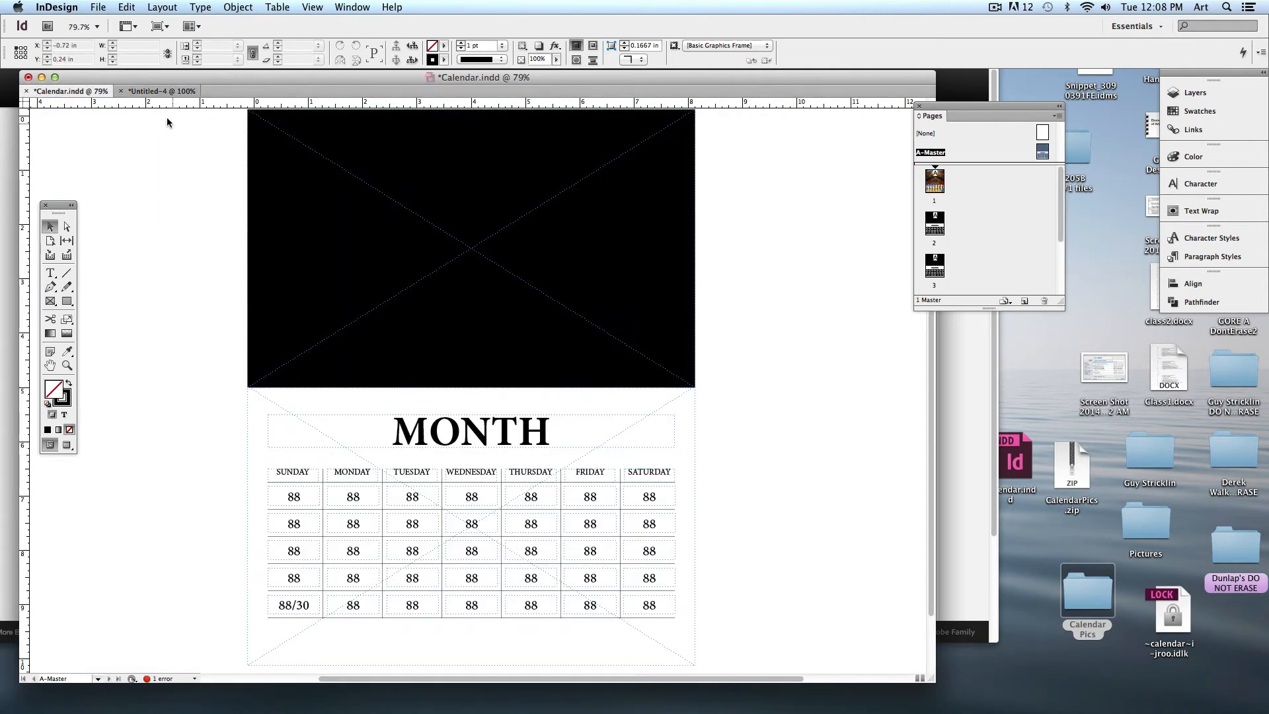
pyautogui.click(142, 92)
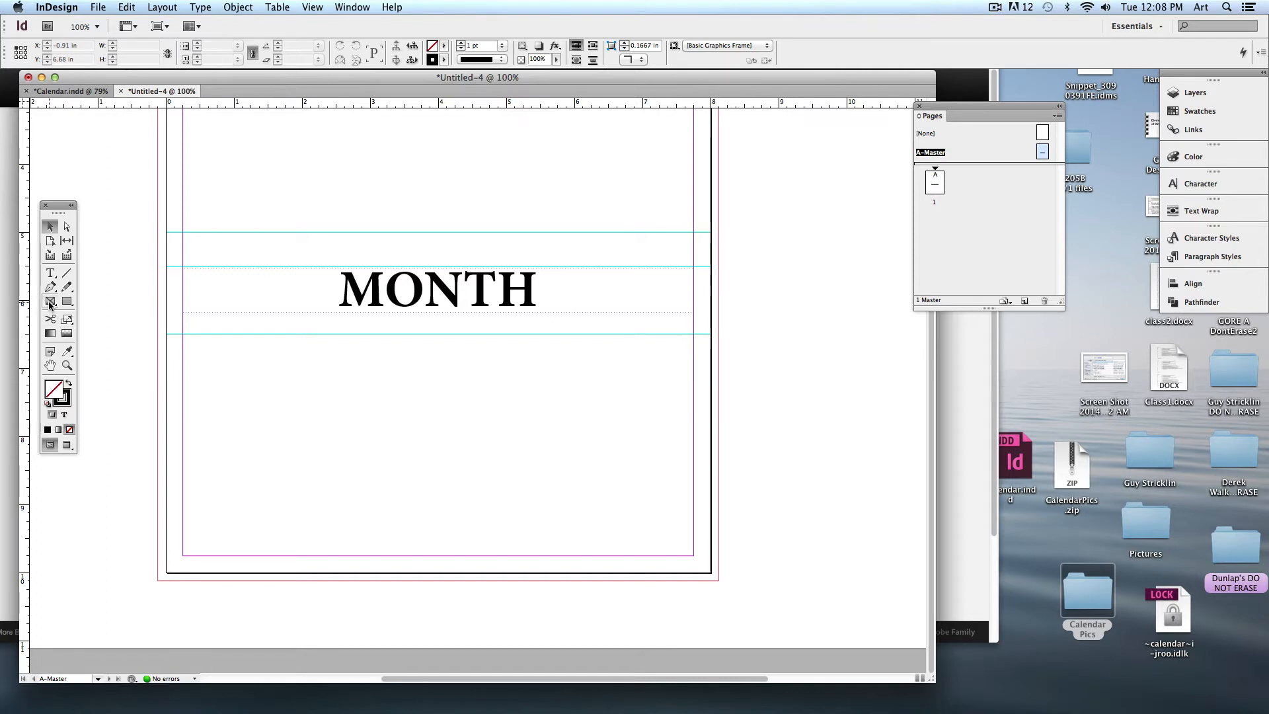
pyautogui.moveTo(51, 301); pyautogui.dragTo(104, 308)
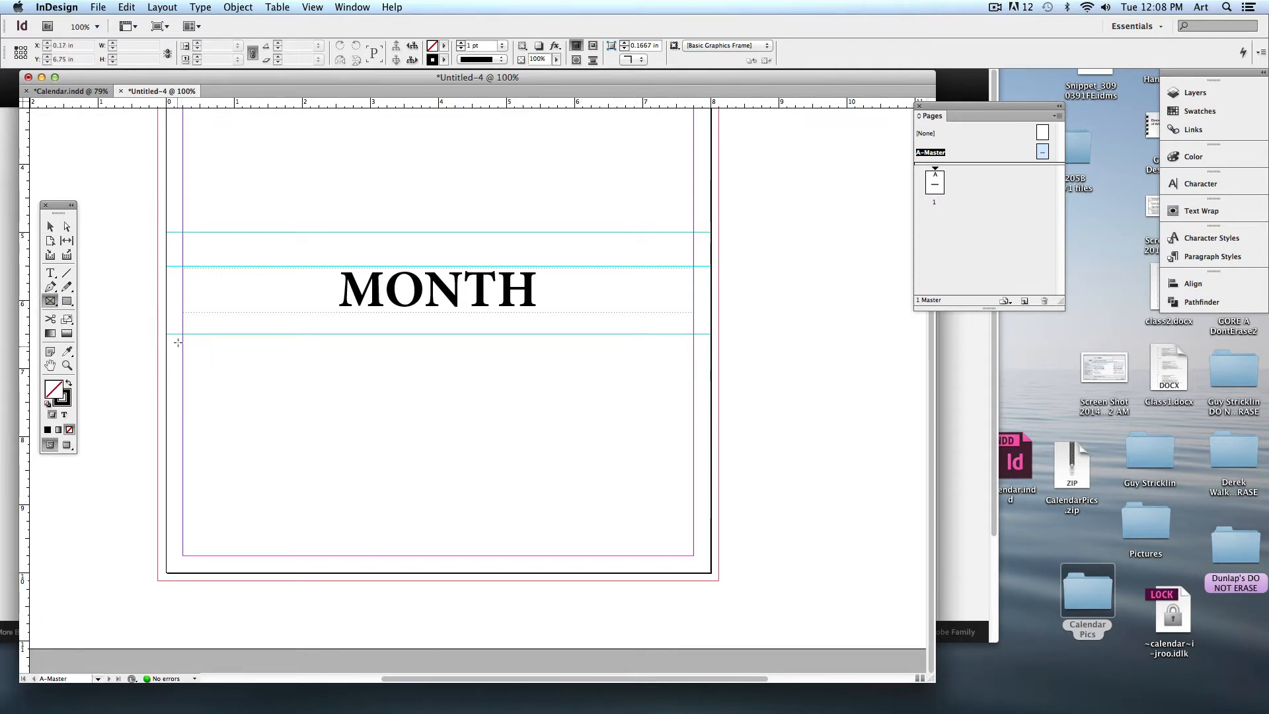
# Draw a trial grid of graphic frames, eight columns by five rows, below the lowest guide and delete it
pyautogui.moveTo(184, 334); pyautogui.dragTo(691, 354)
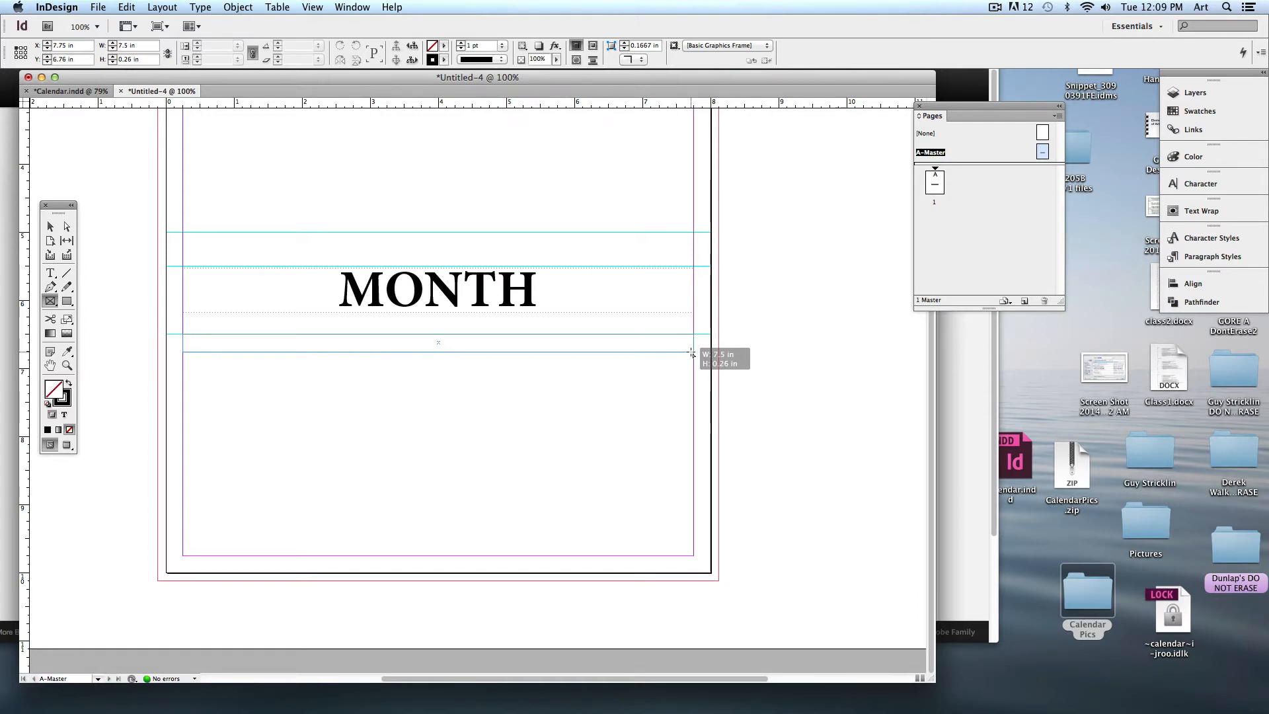
pyautogui.moveTo(692, 354); pyautogui.dragTo(550, 502)
pyautogui.press('Right')
pyautogui.press('Right')
pyautogui.press('Right')
pyautogui.press('Right')
pyautogui.press('Right')
pyautogui.press('Right')
pyautogui.press('Right')
pyautogui.press('Right')
pyautogui.press('Right')
pyautogui.press('Right')
pyautogui.press('Left')
pyautogui.press('Left')
pyautogui.press('Left')
pyautogui.press('Left')
pyautogui.press('Right')
pyautogui.press('Up')
pyautogui.press('Up')
pyautogui.press('Up')
pyautogui.press('Up')
pyautogui.press('Down')
pyautogui.press('Down')
pyautogui.press('Up')
pyautogui.press('Up')
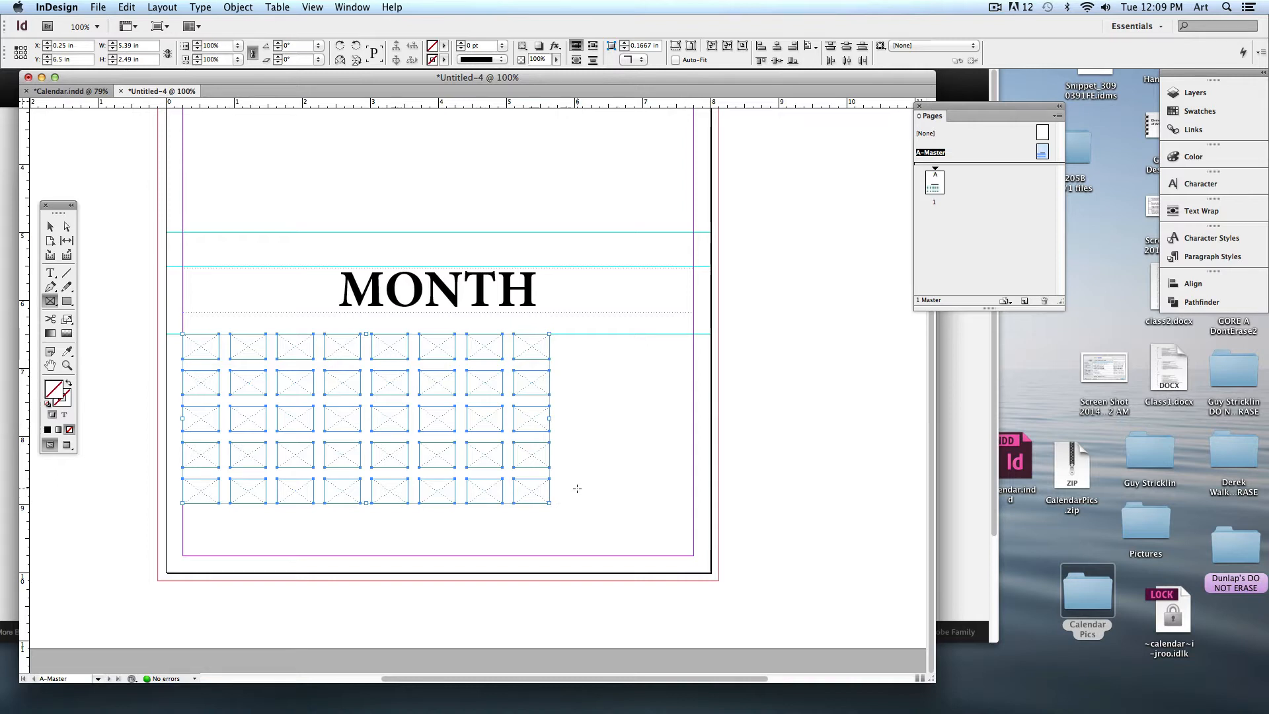
pyautogui.press('Delete')
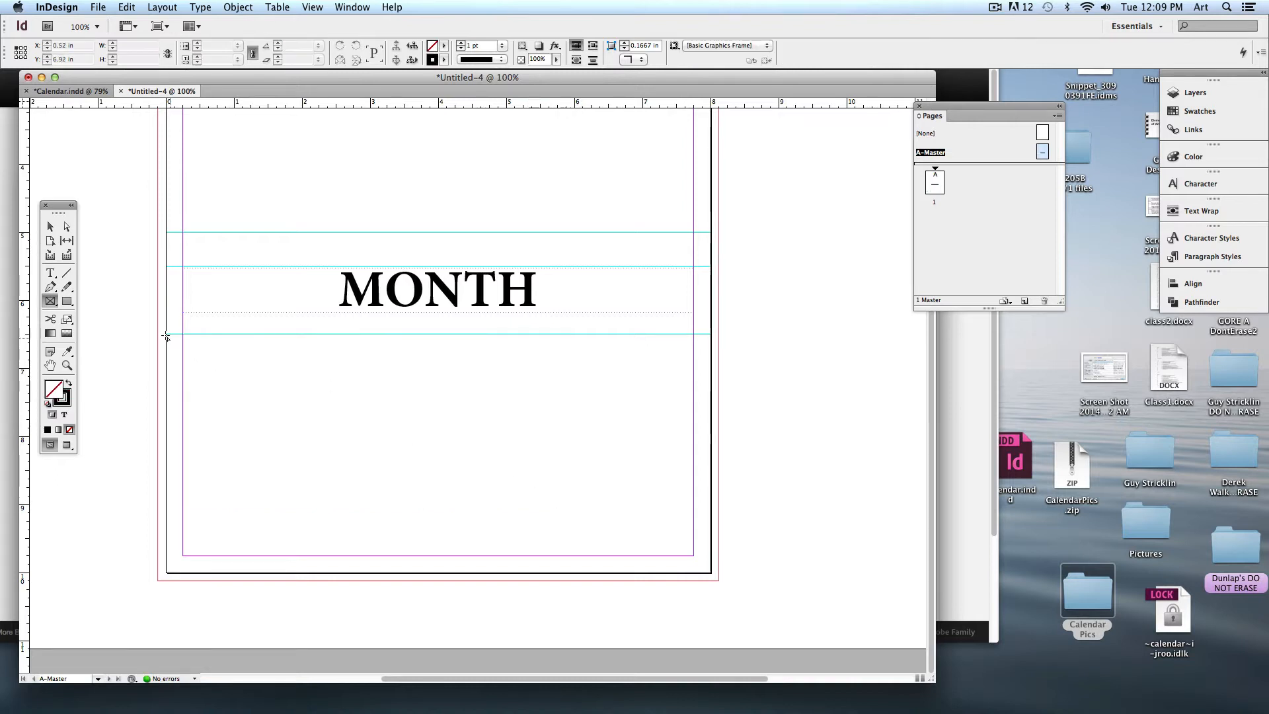
# Draw a single row of seven equal graphic frames from margin to margin below the lowest guide, about 0.26 in high
pyautogui.moveTo(182, 336); pyautogui.dragTo(696, 355)
pyautogui.press('Right')
pyautogui.press('Right')
pyautogui.press('Right')
pyautogui.press('Right')
pyautogui.press('Right')
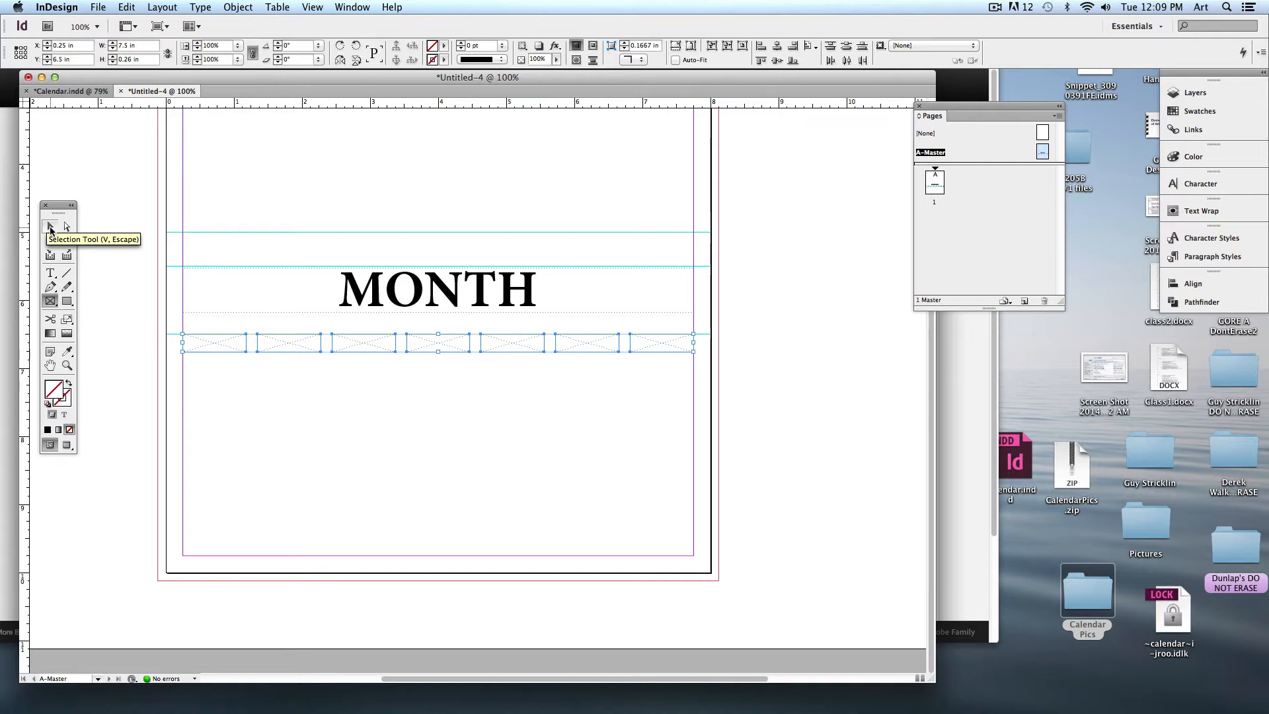
# Convert the seven selected graphic frames to text frames
pyautogui.click(51, 228)
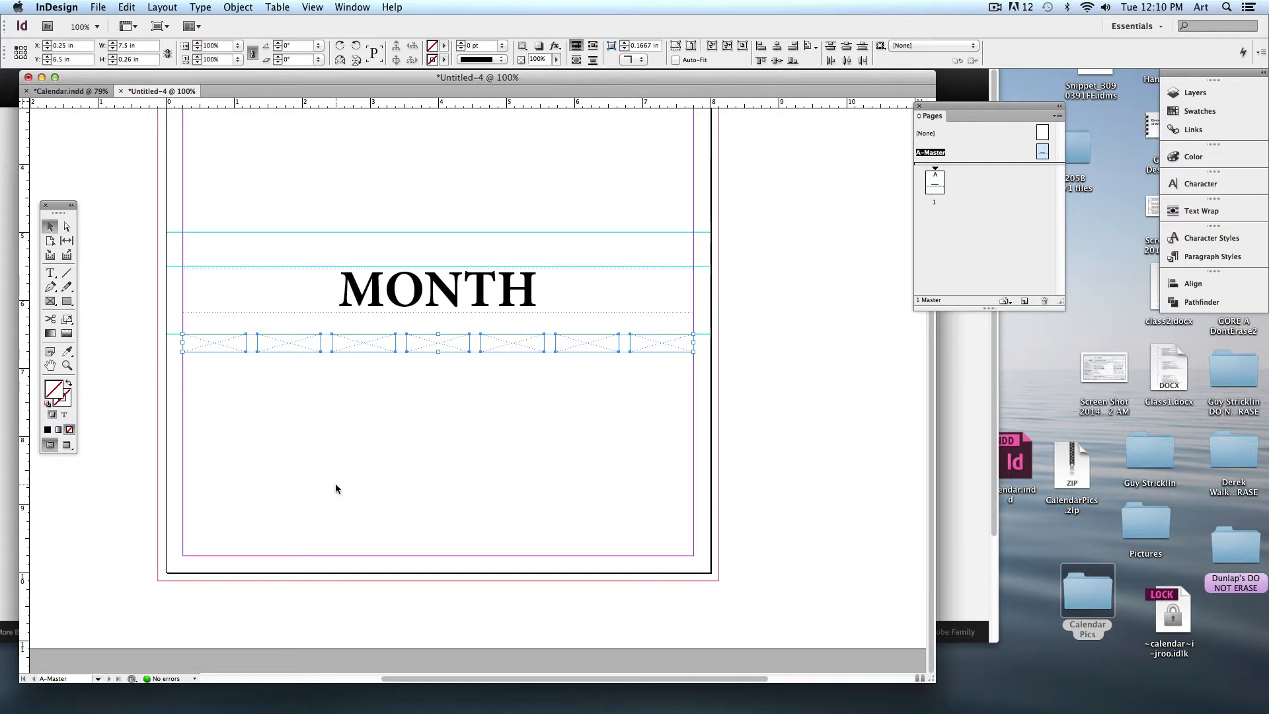
pyautogui.moveTo(50, 301); pyautogui.dragTo(133, 308)
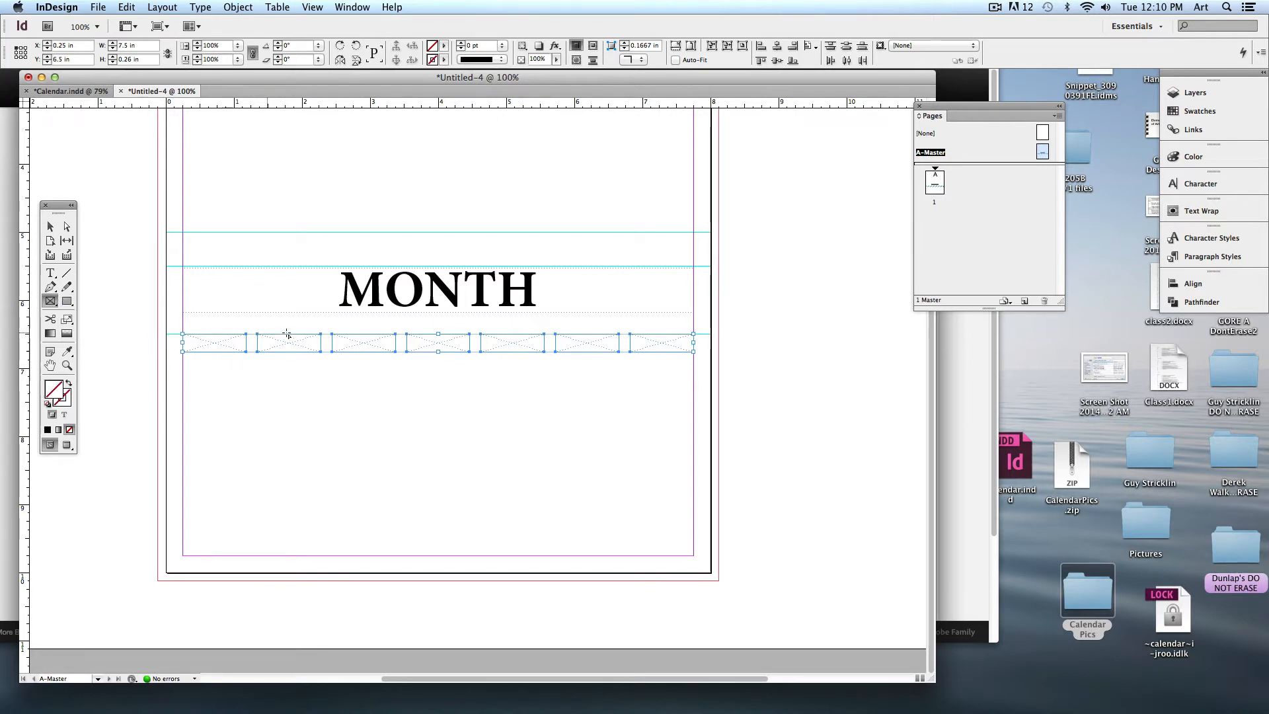
pyautogui.click(49, 226)
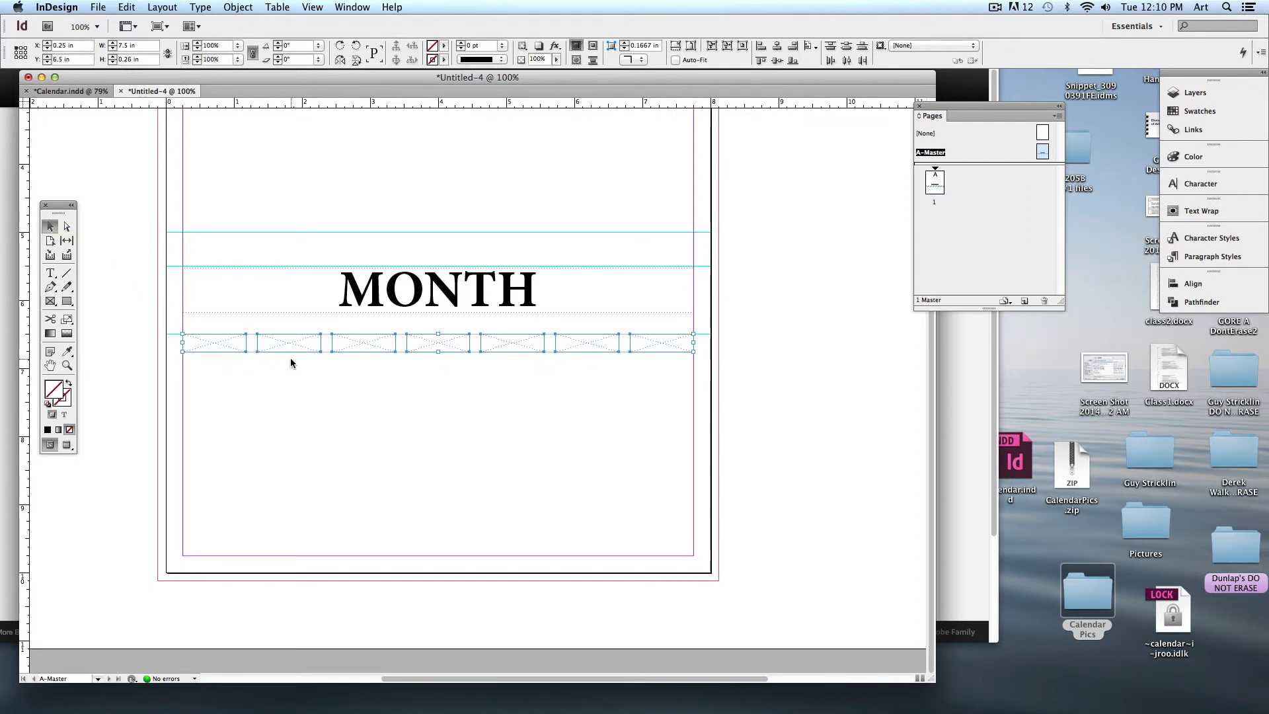
pyautogui.click(238, 7)
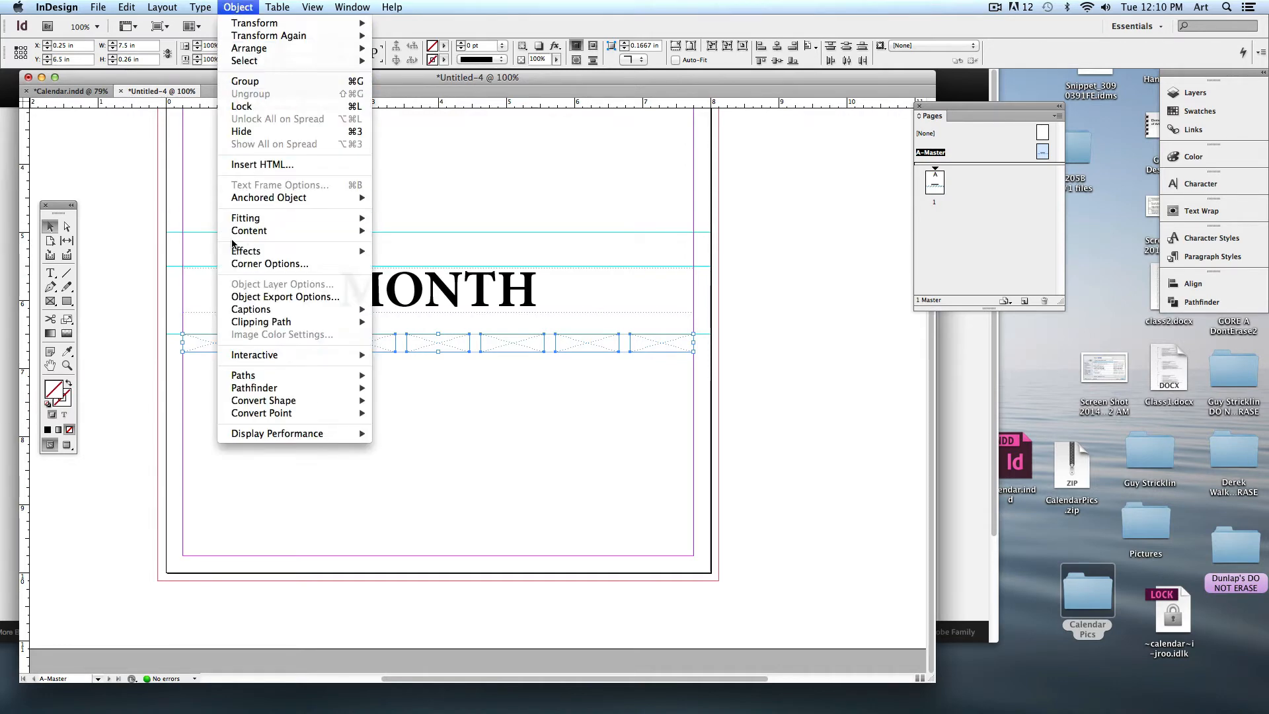
pyautogui.moveTo(233, 231)
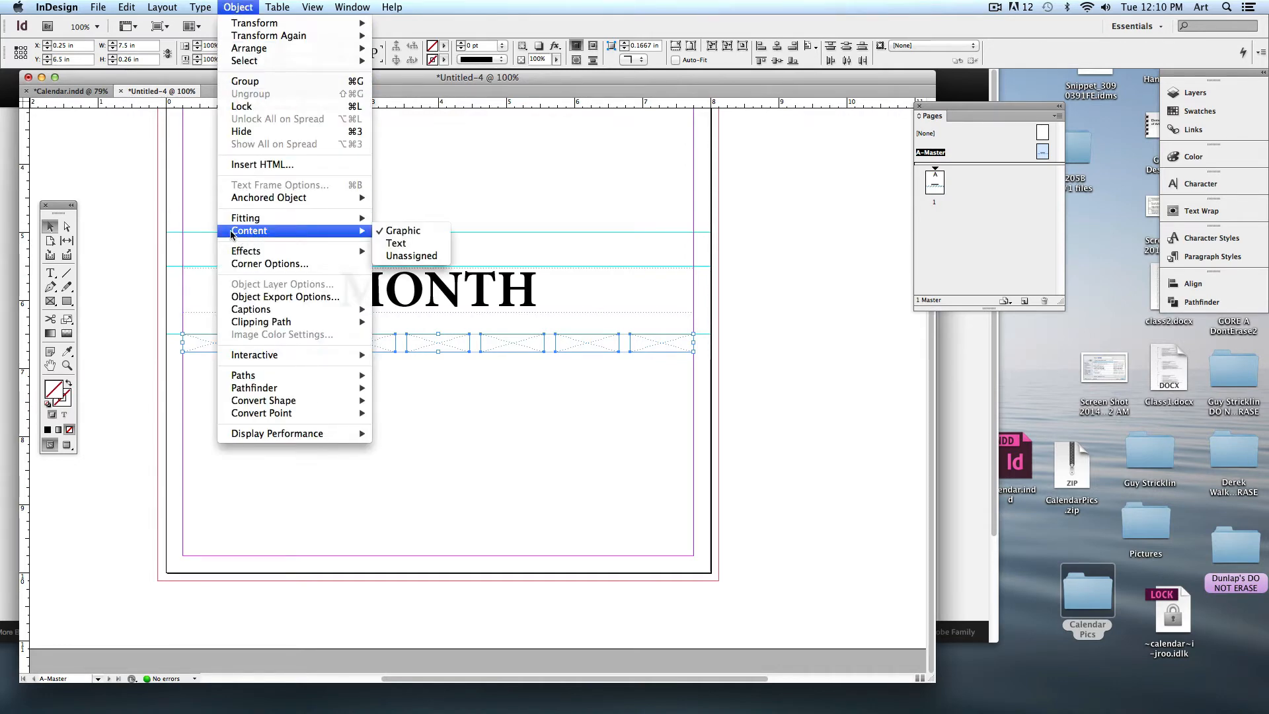
pyautogui.click(401, 246)
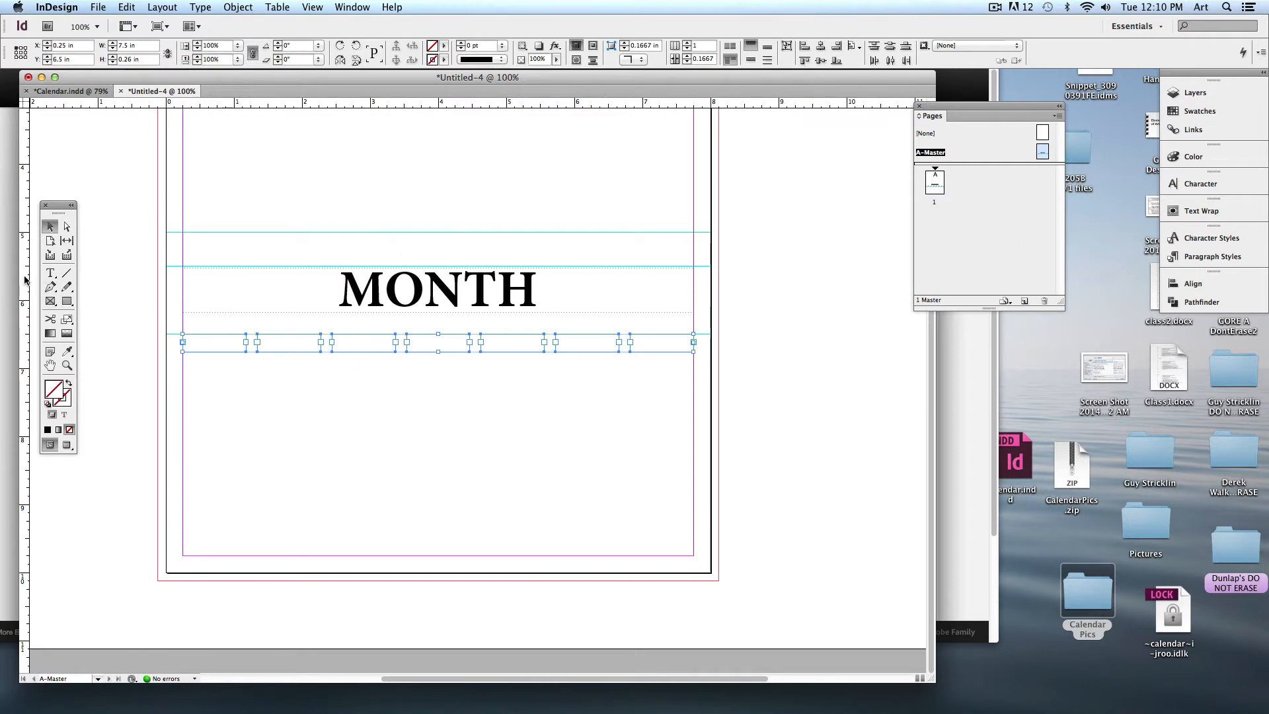
# Enter "Sunday" in the first frame of the row and format it as 11 pt, centered, All Caps
pyautogui.click(50, 273)
pyautogui.click(203, 342)
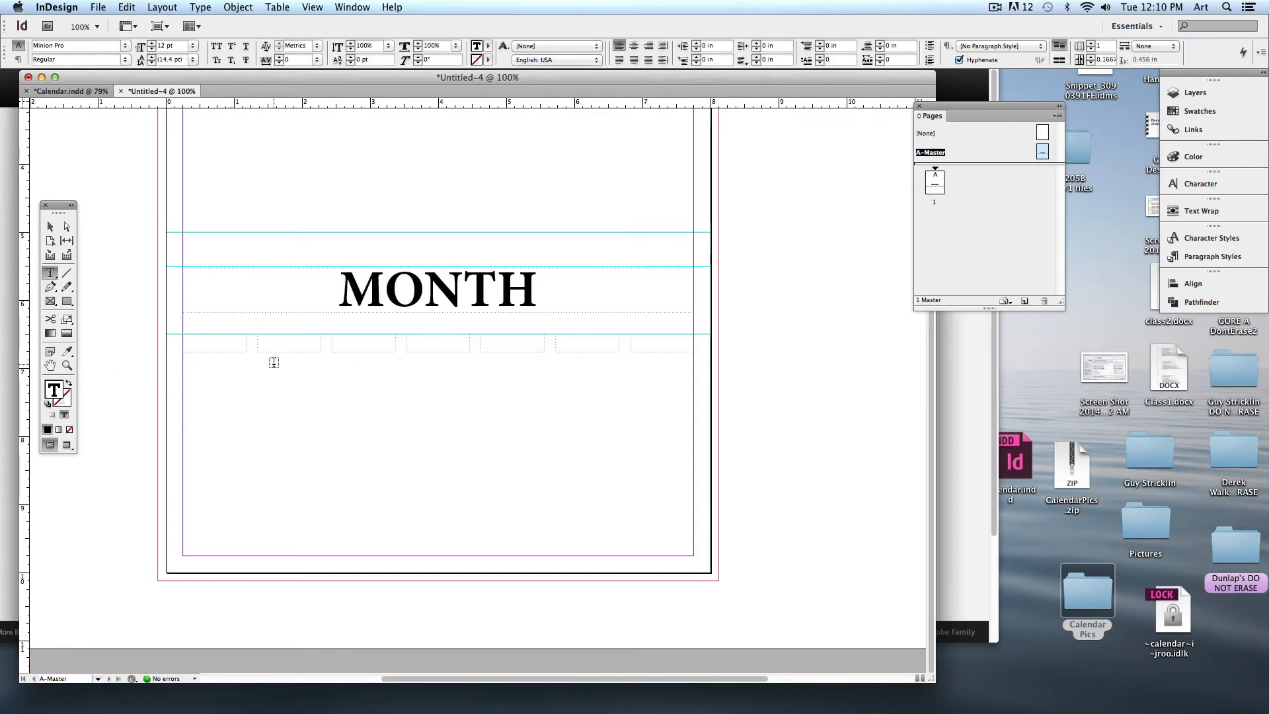
pyautogui.write('Sunday')
pyautogui.press('super+a')
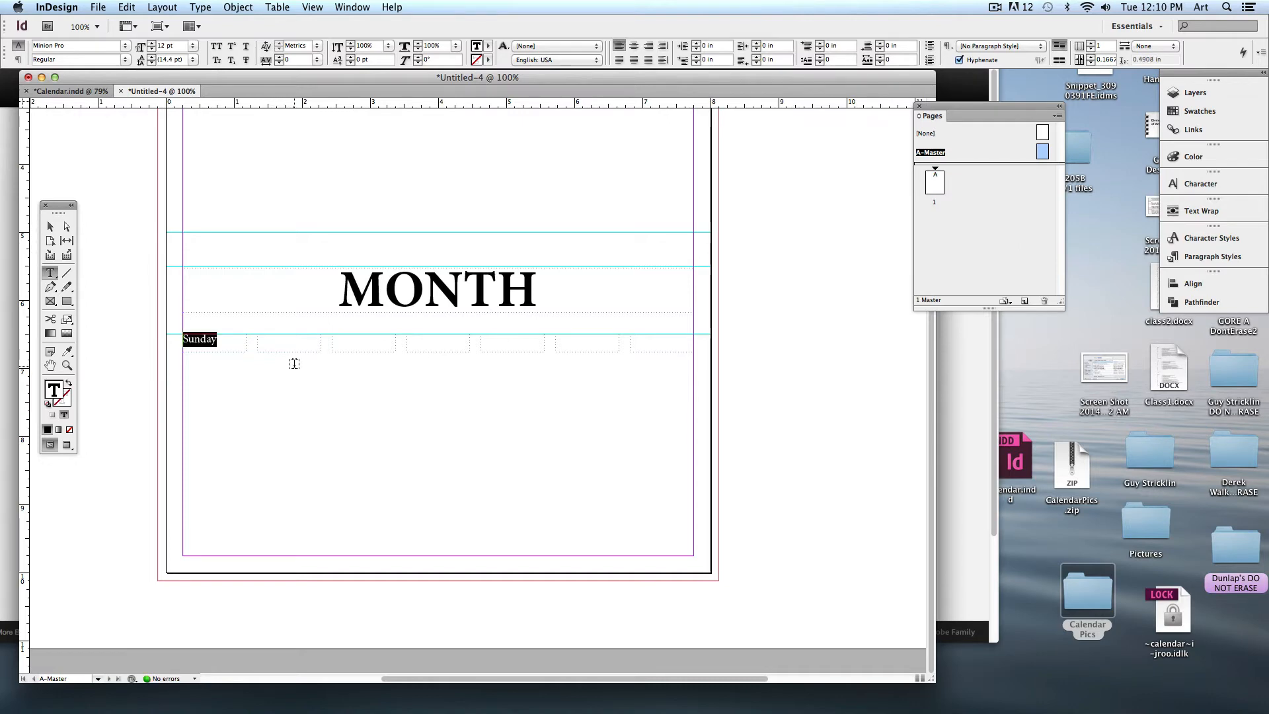
pyautogui.click(140, 48)
pyautogui.press('Return')
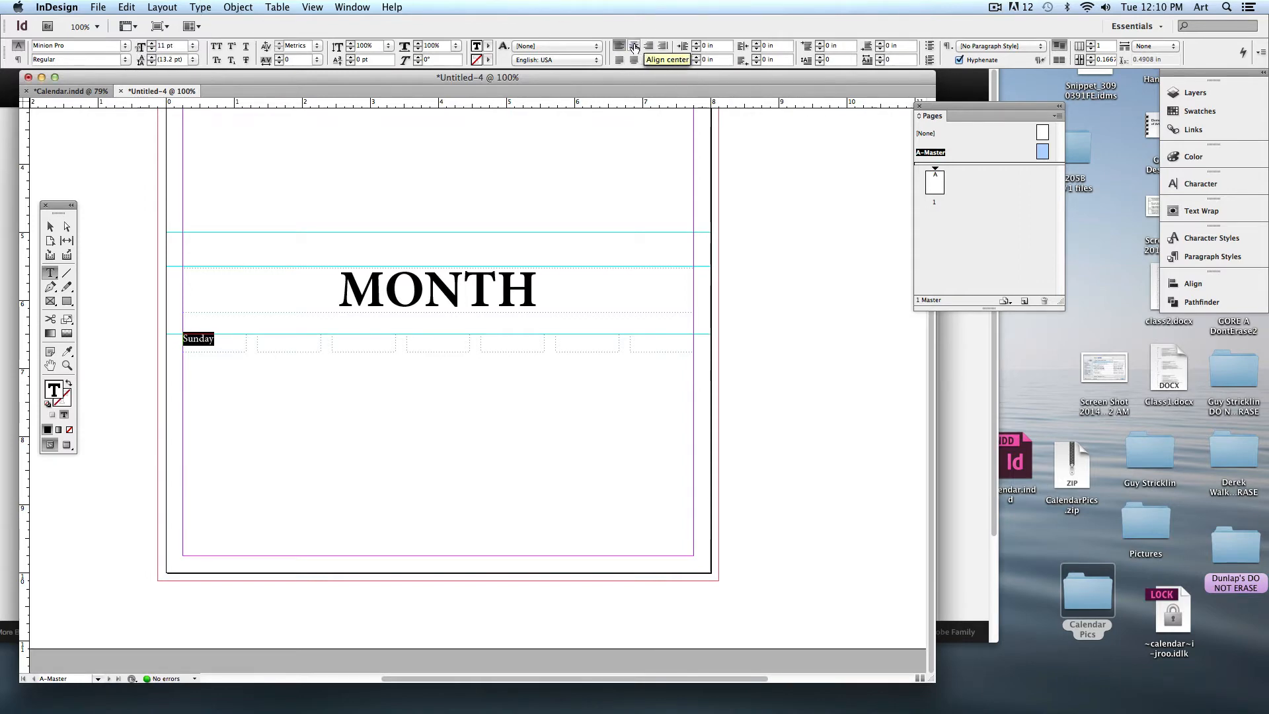
pyautogui.press('super+shift+c')
pyautogui.click(216, 47)
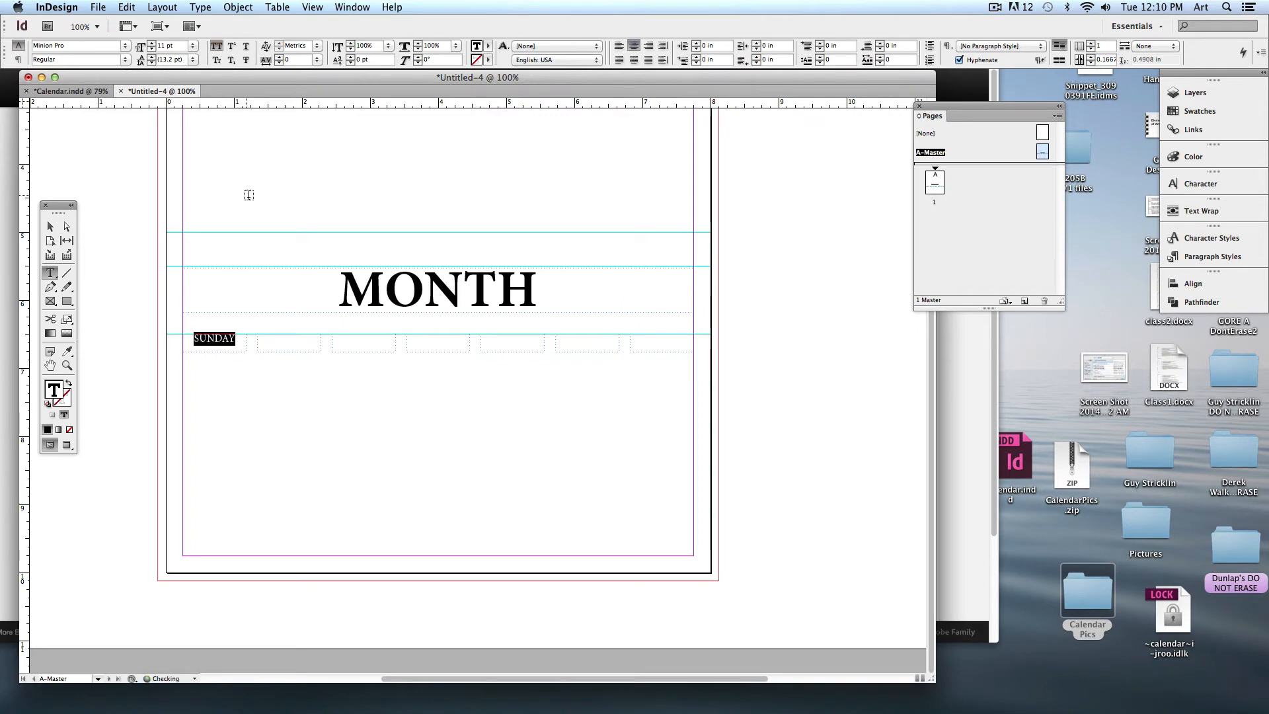
# Copy the formatted SUNDAY text into the other six frames of the weekday row
pyautogui.press('super+c')
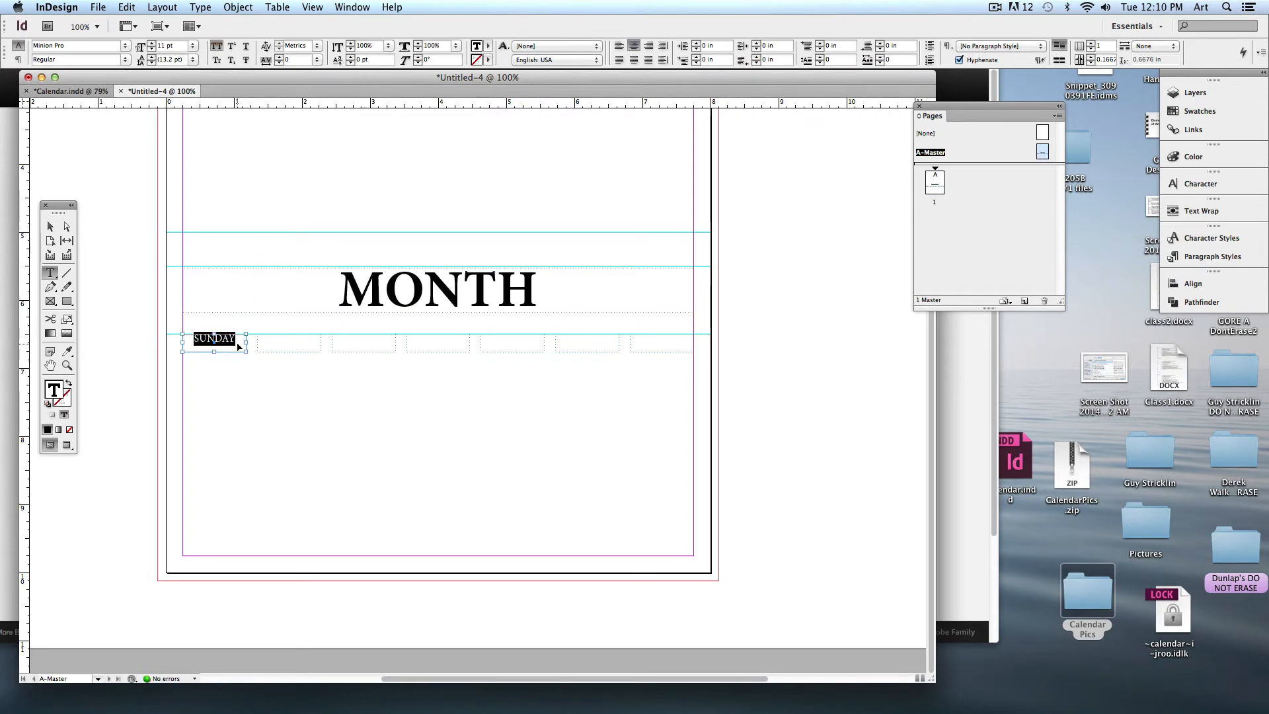
pyautogui.click(272, 339)
pyautogui.press('super+v')
pyautogui.click(382, 340)
pyautogui.press('super+v')
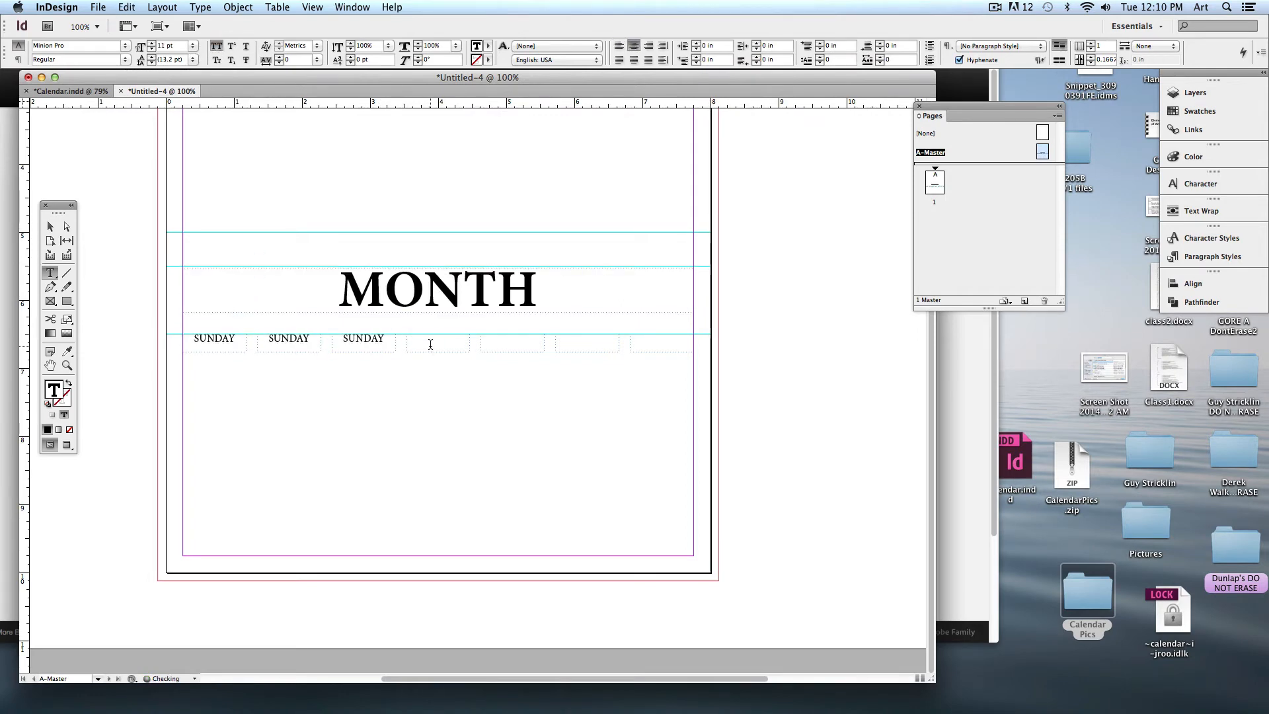
pyautogui.click(425, 343)
pyautogui.press('super+v')
pyautogui.click(516, 340)
pyautogui.press('super+v')
pyautogui.click(577, 339)
pyautogui.press('super+v')
pyautogui.click(643, 340)
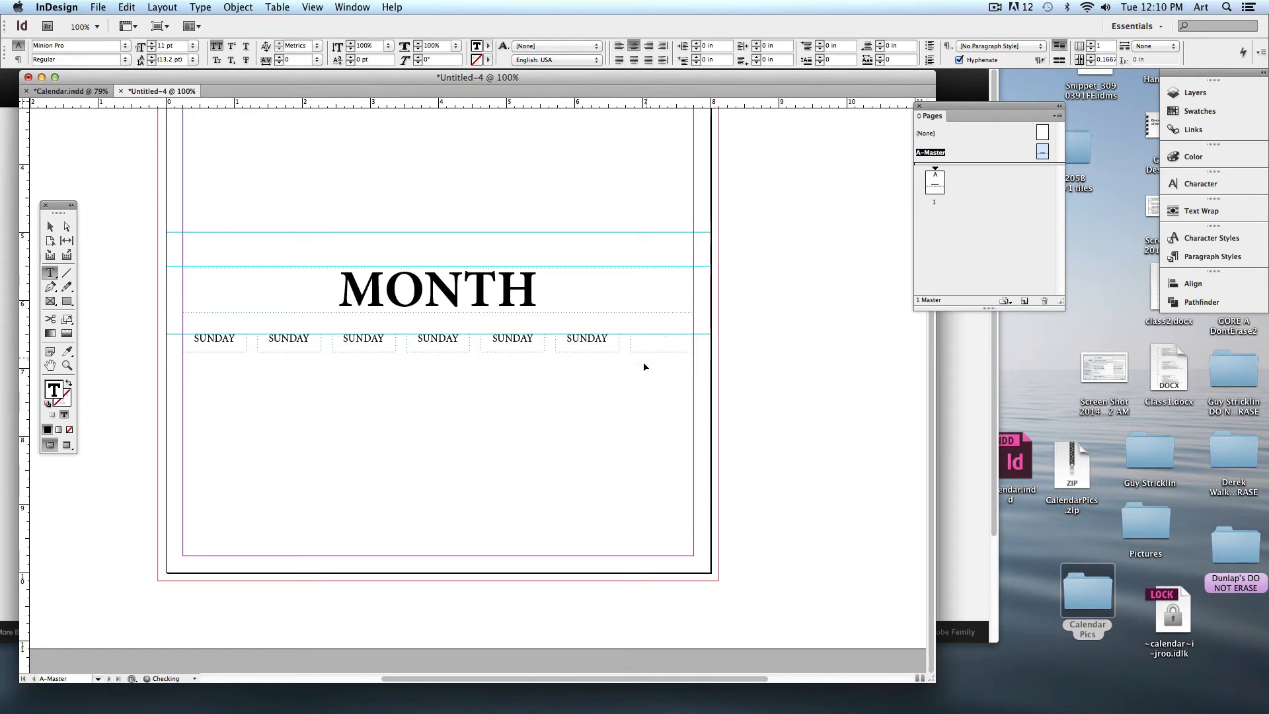
pyautogui.press('super+v')
# Replace the six copied labels with MONDAY, TUESDAY, WEDNESDAY, THURSDAY, FRIDAY and SATURDAY in order
pyautogui.doubleClick(286, 338)
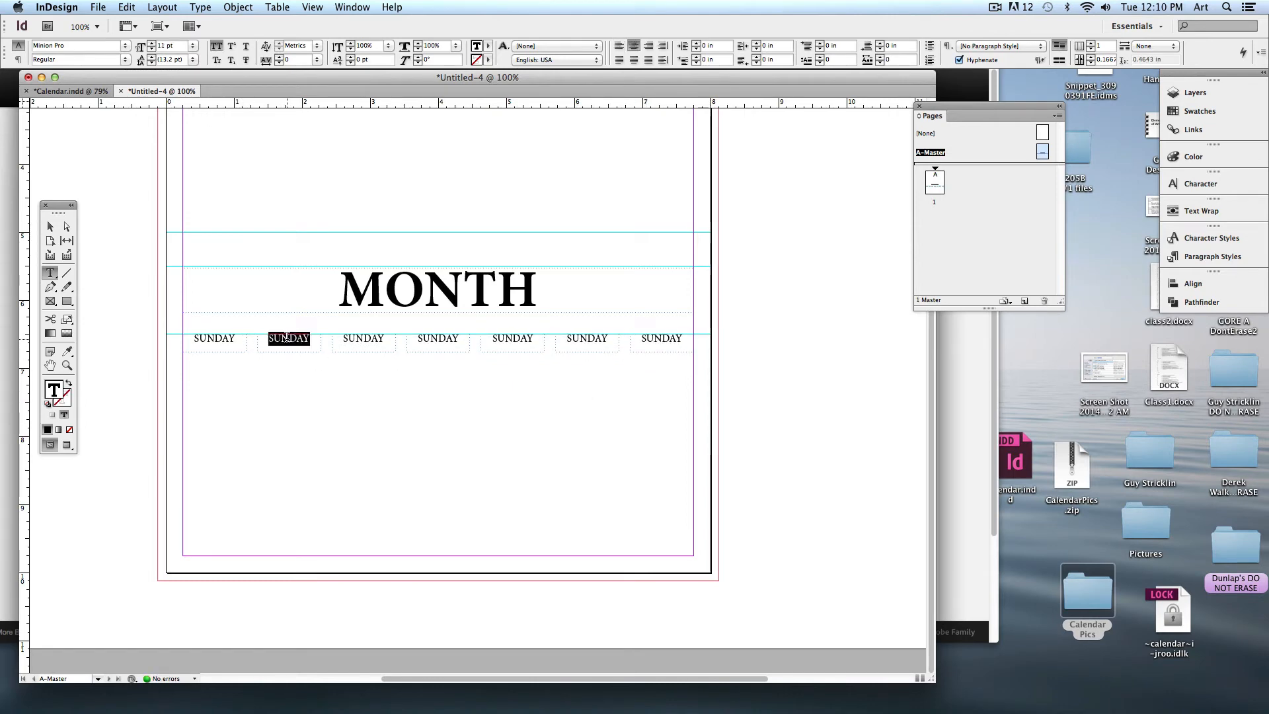
pyautogui.write('MONDAY')
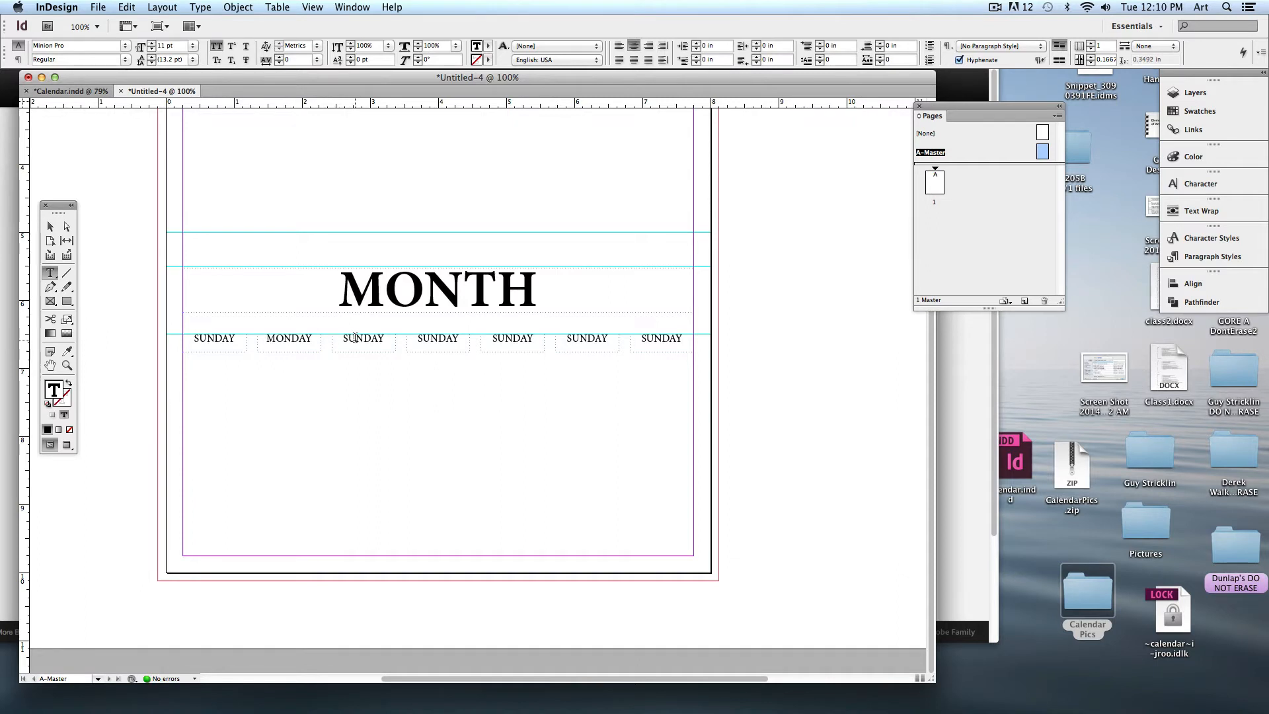
pyautogui.doubleClick(356, 338)
pyautogui.write('TUESDAY')
pyautogui.doubleClick(436, 339)
pyautogui.write('WEDNESDAY')
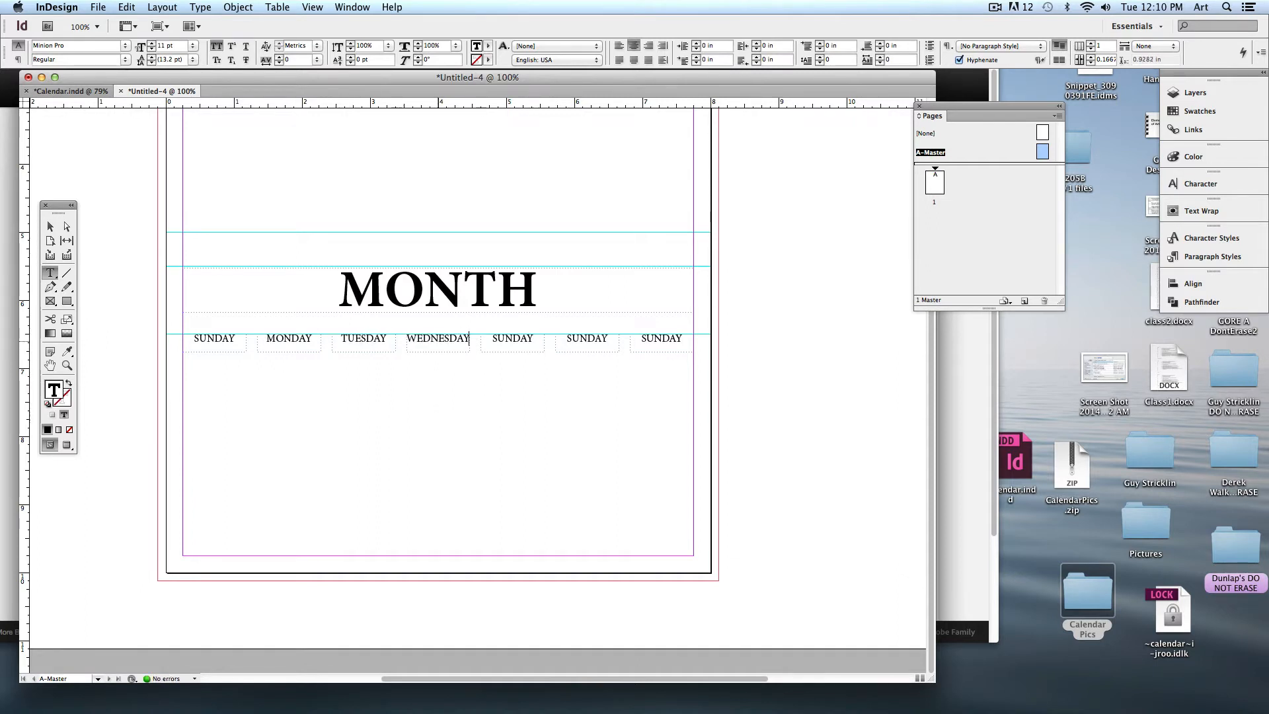
pyautogui.doubleClick(503, 335)
pyautogui.write('THURSDAY')
pyautogui.doubleClick(597, 336)
pyautogui.write('FRIDAY')
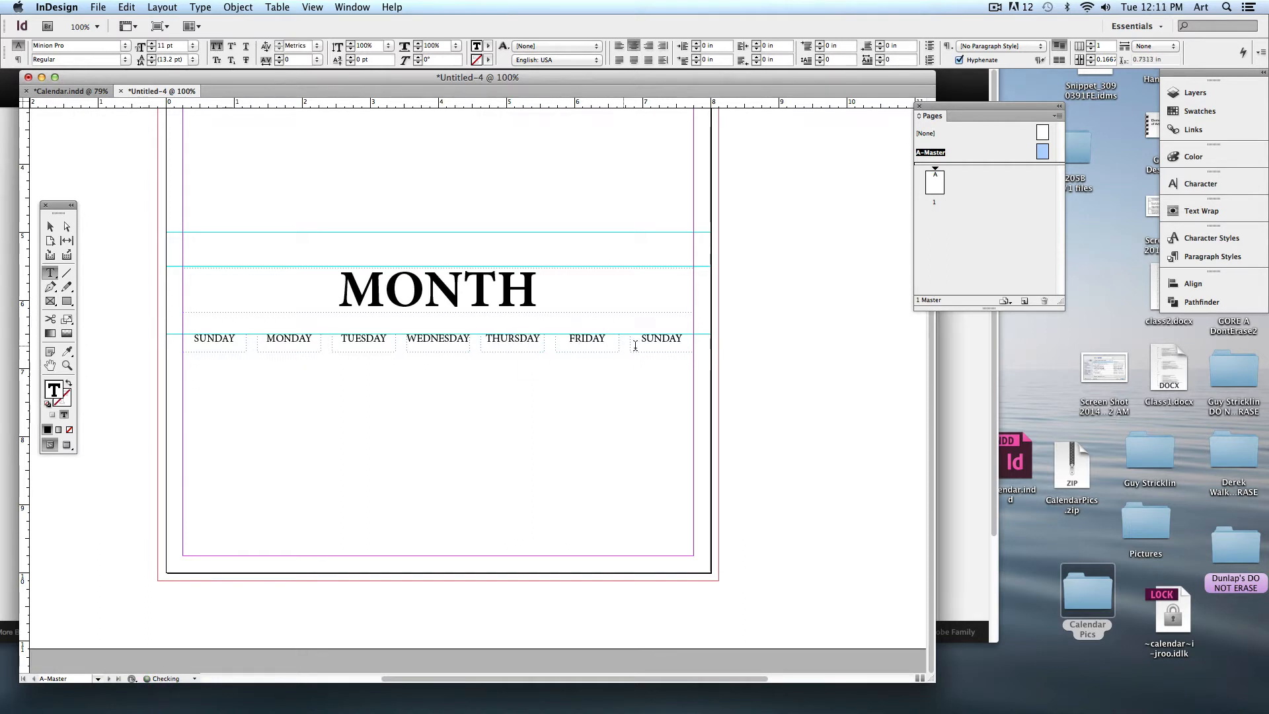
pyautogui.doubleClick(635, 340)
pyautogui.write('SATURDAY')
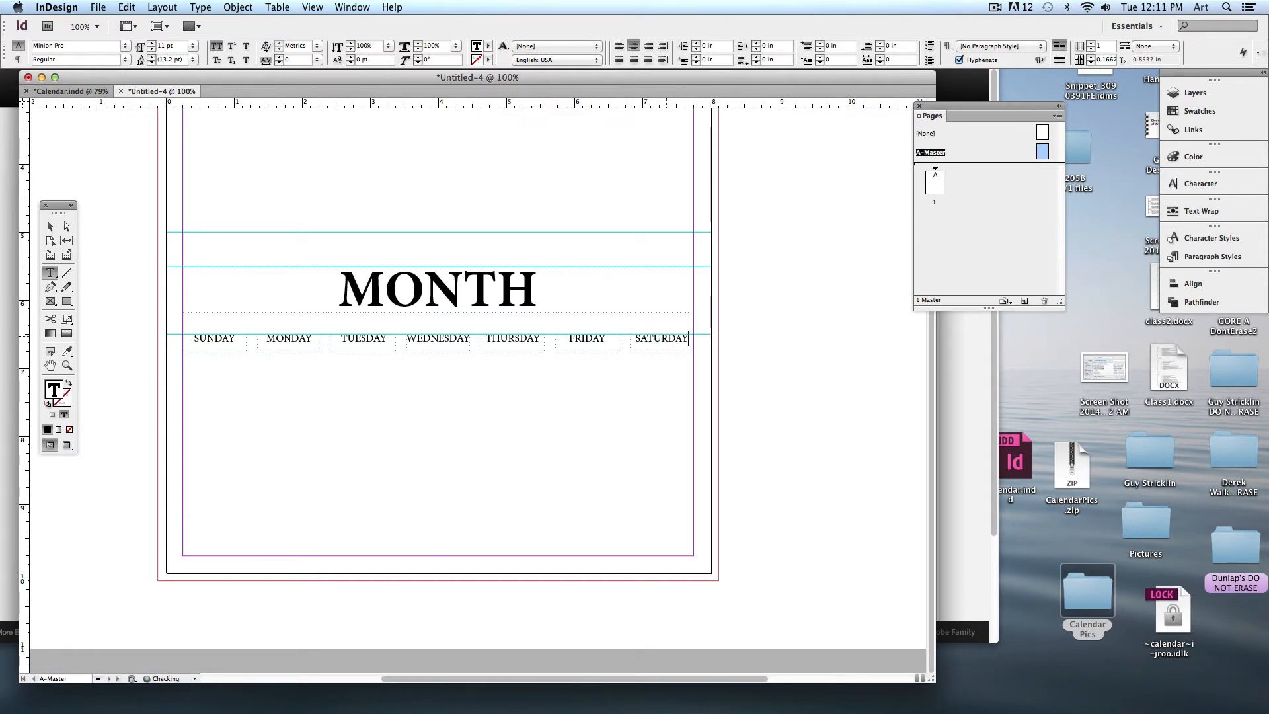
pyautogui.press('Escape')
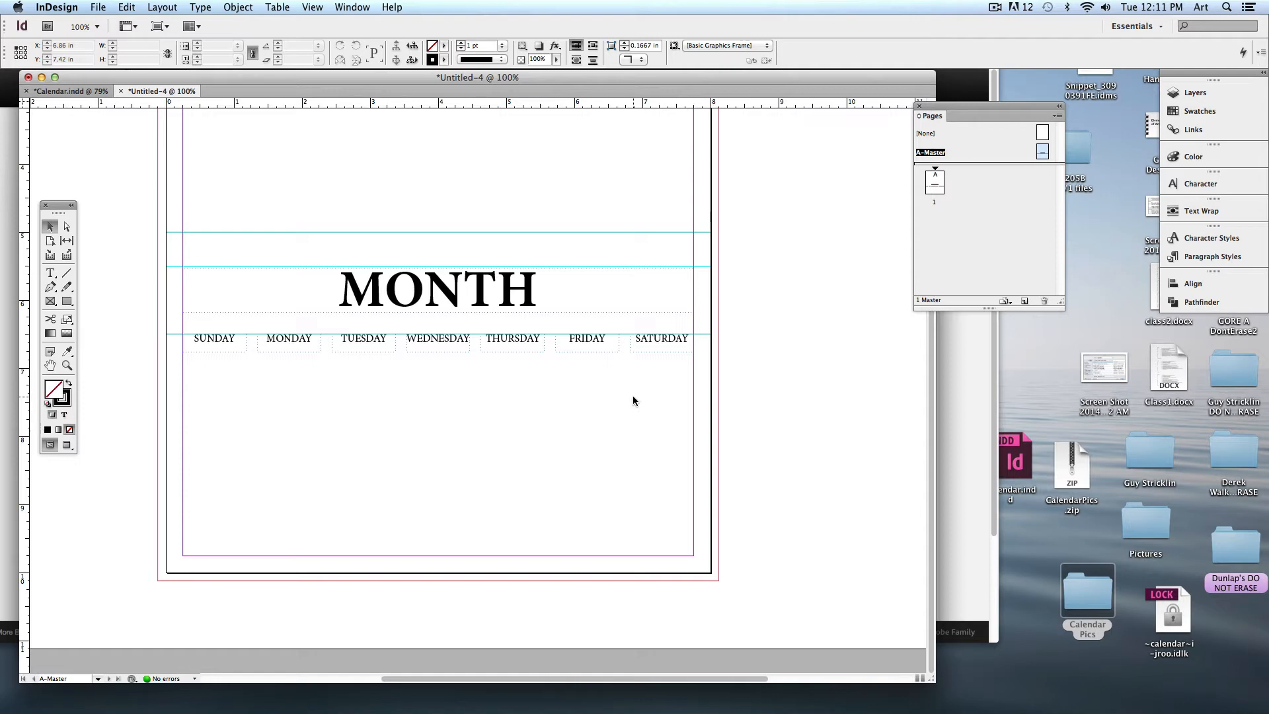
# Check the grid lines in Calendar.indd and, on Untitled-4, draw a 3.25 in vertical line between SUNDAY and MONDAY down to the bottom margin
pyautogui.click(69, 91)
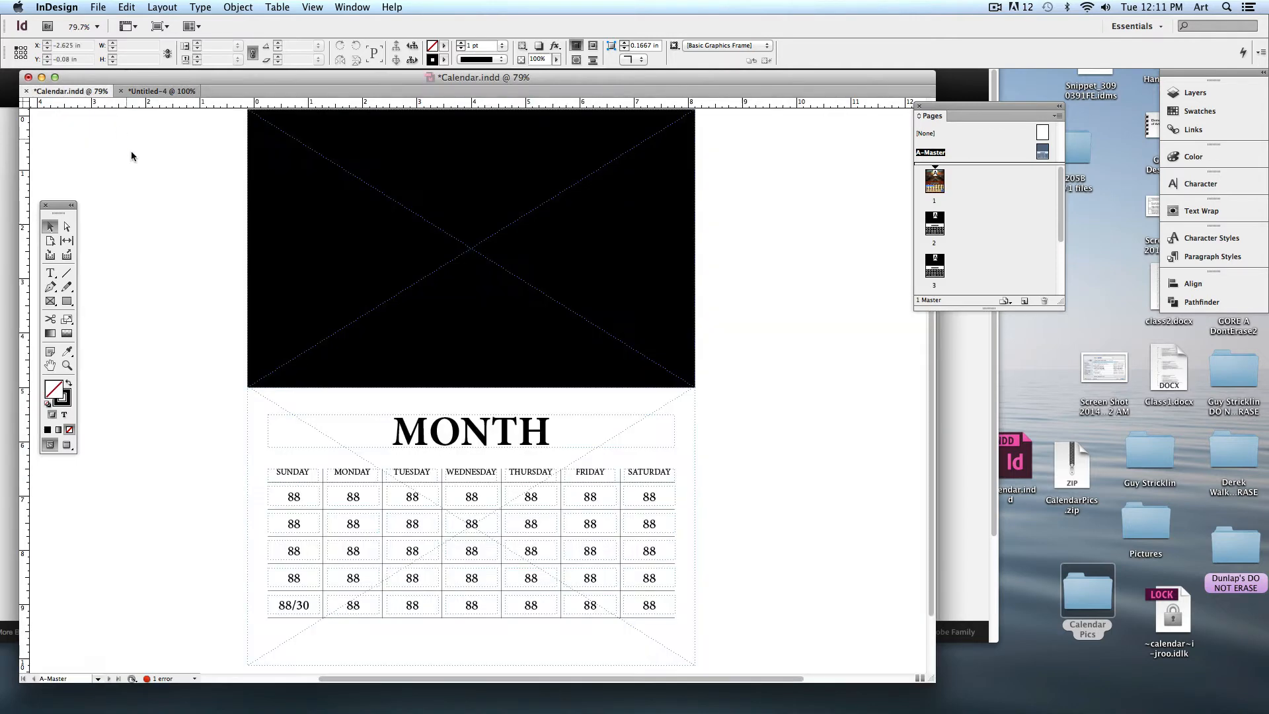
pyautogui.moveTo(170, 487); pyautogui.dragTo(156, 418)
pyautogui.press('super+equal')
pyautogui.press('super+equal')
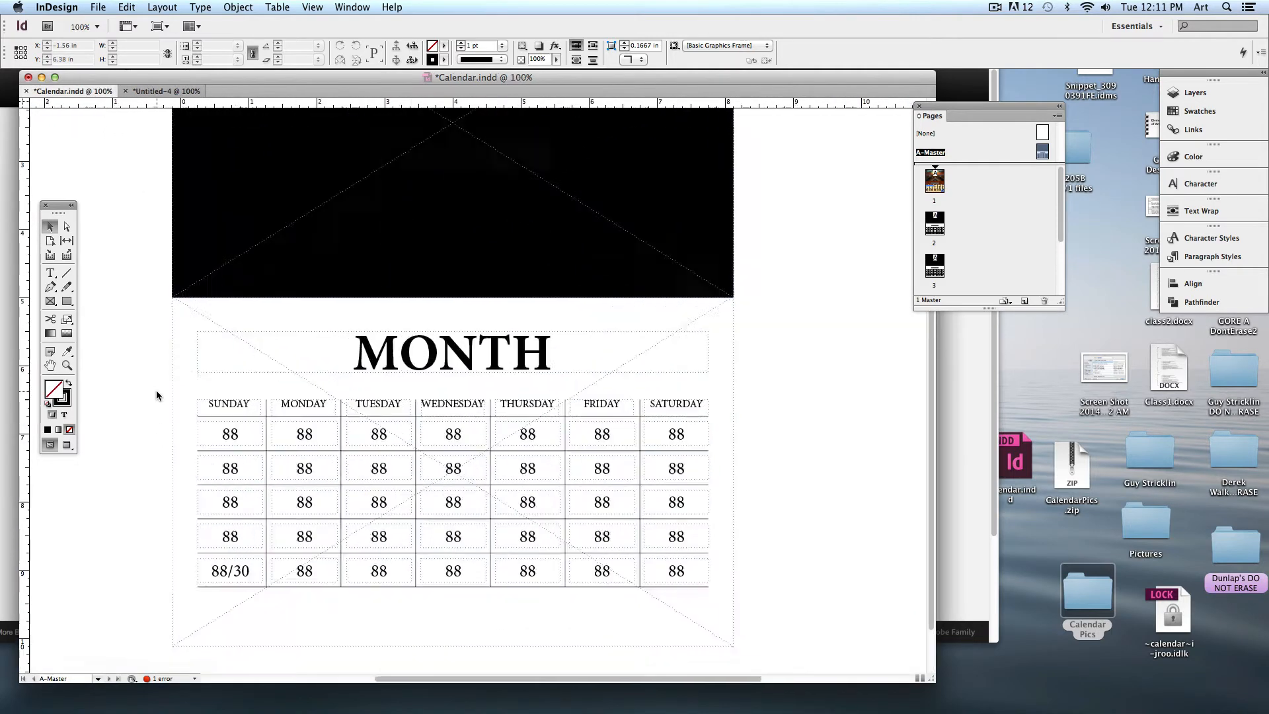
pyautogui.scroll(-3, 164, 329)
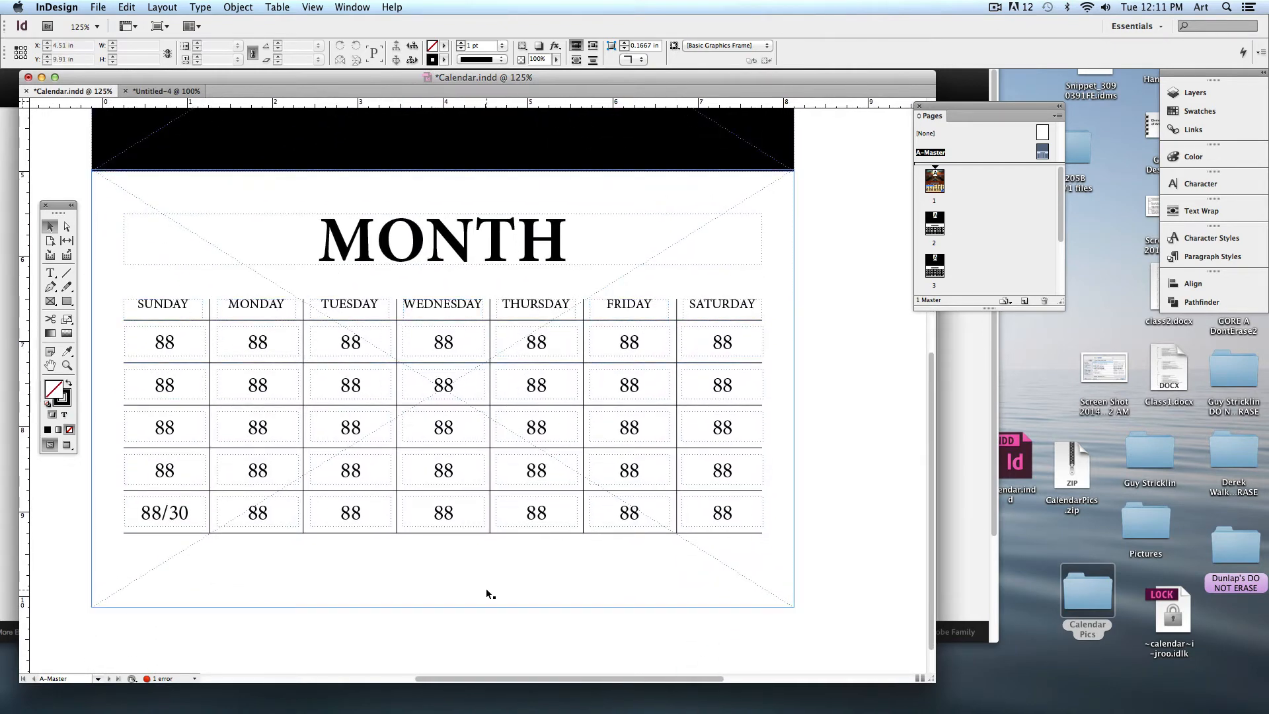
pyautogui.click(173, 91)
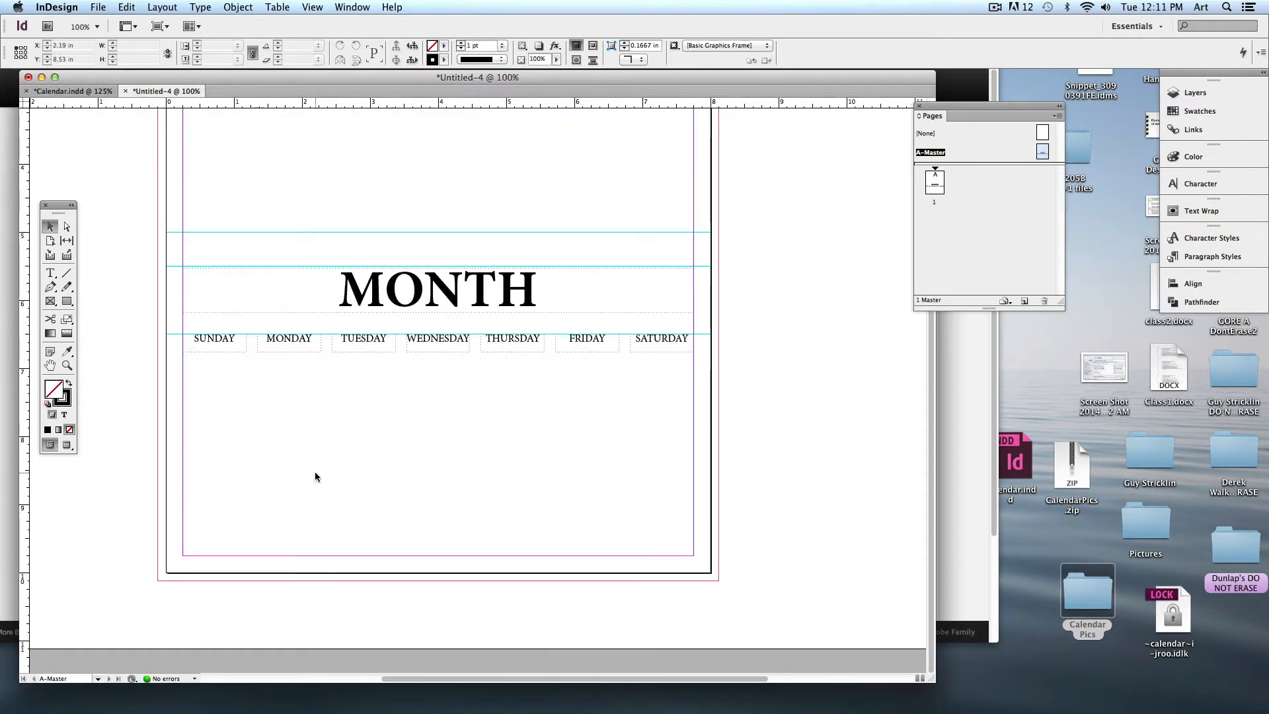
pyautogui.press('super+equal')
pyautogui.press('super+equal')
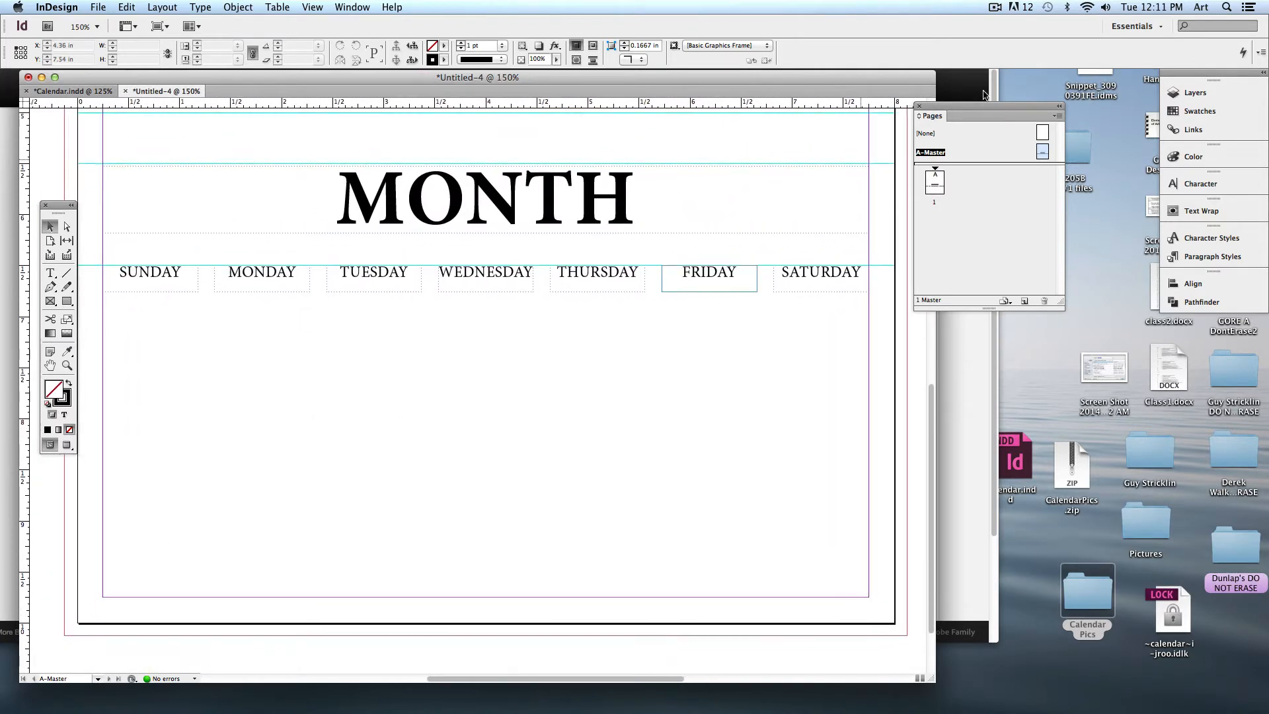
pyautogui.moveTo(998, 105); pyautogui.dragTo(1055, 99)
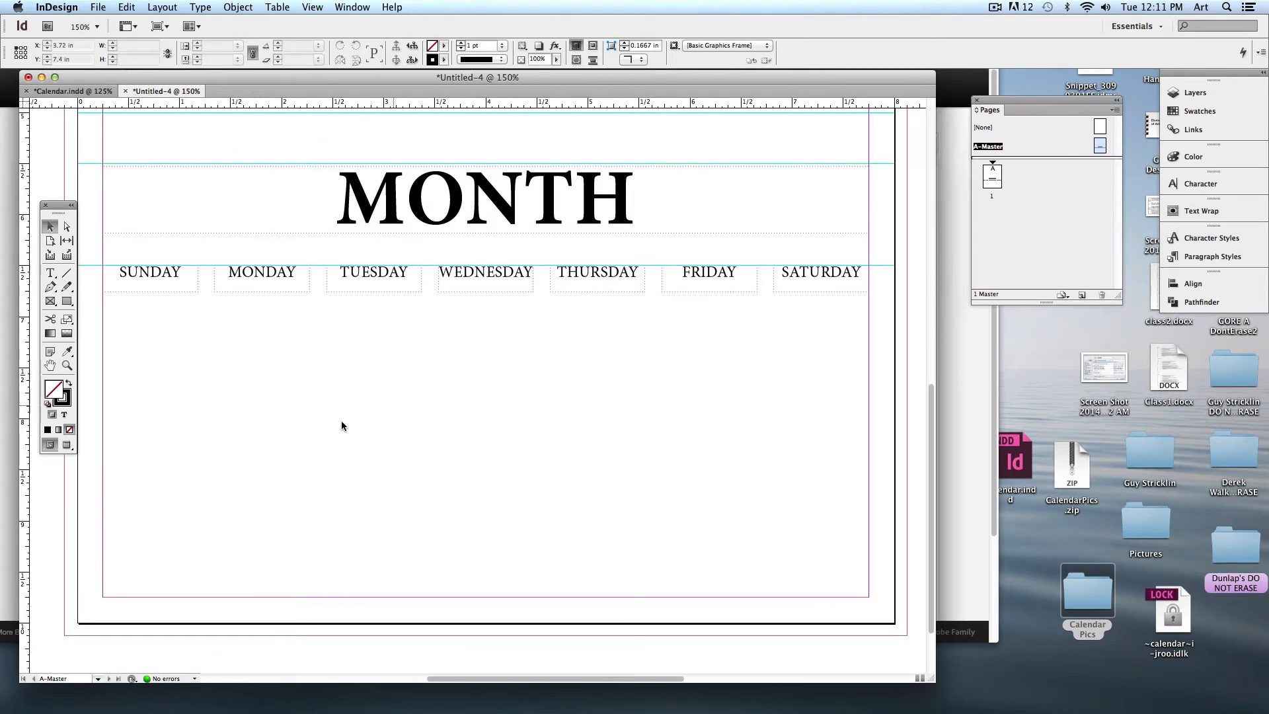
pyautogui.click(67, 272)
pyautogui.moveTo(205, 265); pyautogui.dragTo(224, 599)
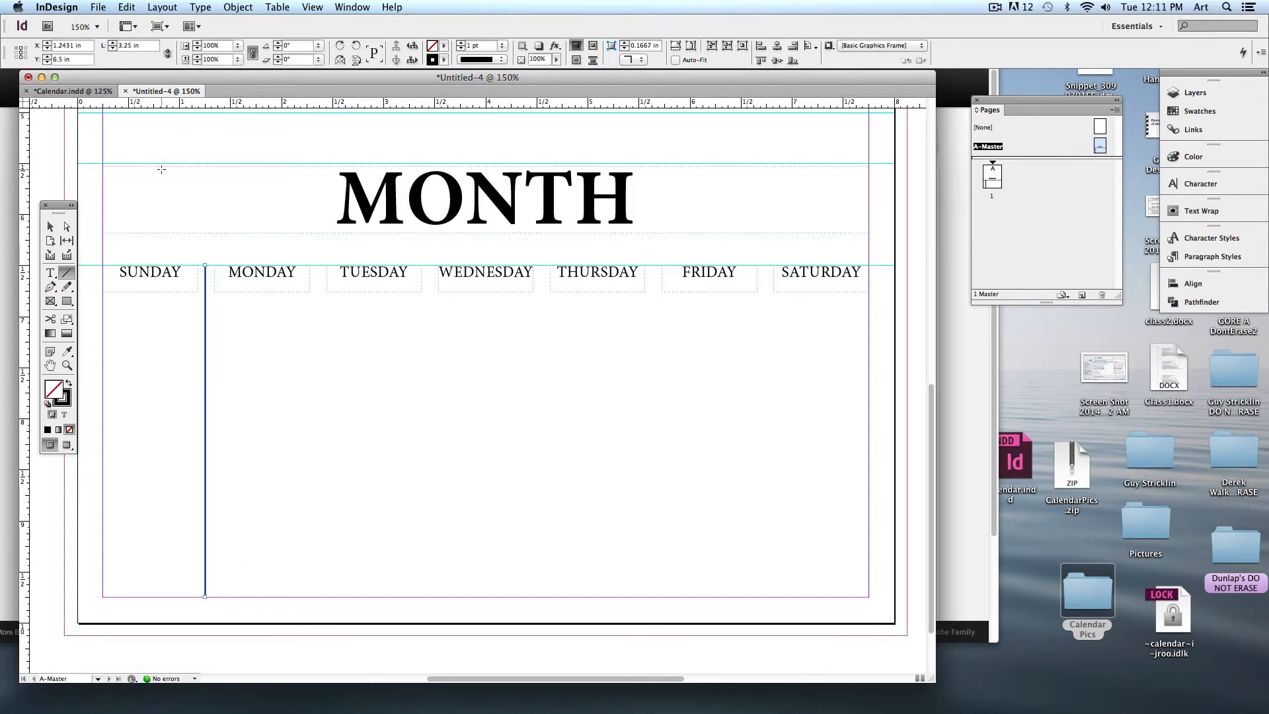
# Move the vertical line between SUNDAY and MONDAY to X 1.2619 in and set its stroke weight to 0.5 pt
pyautogui.doubleClick(62, 45)
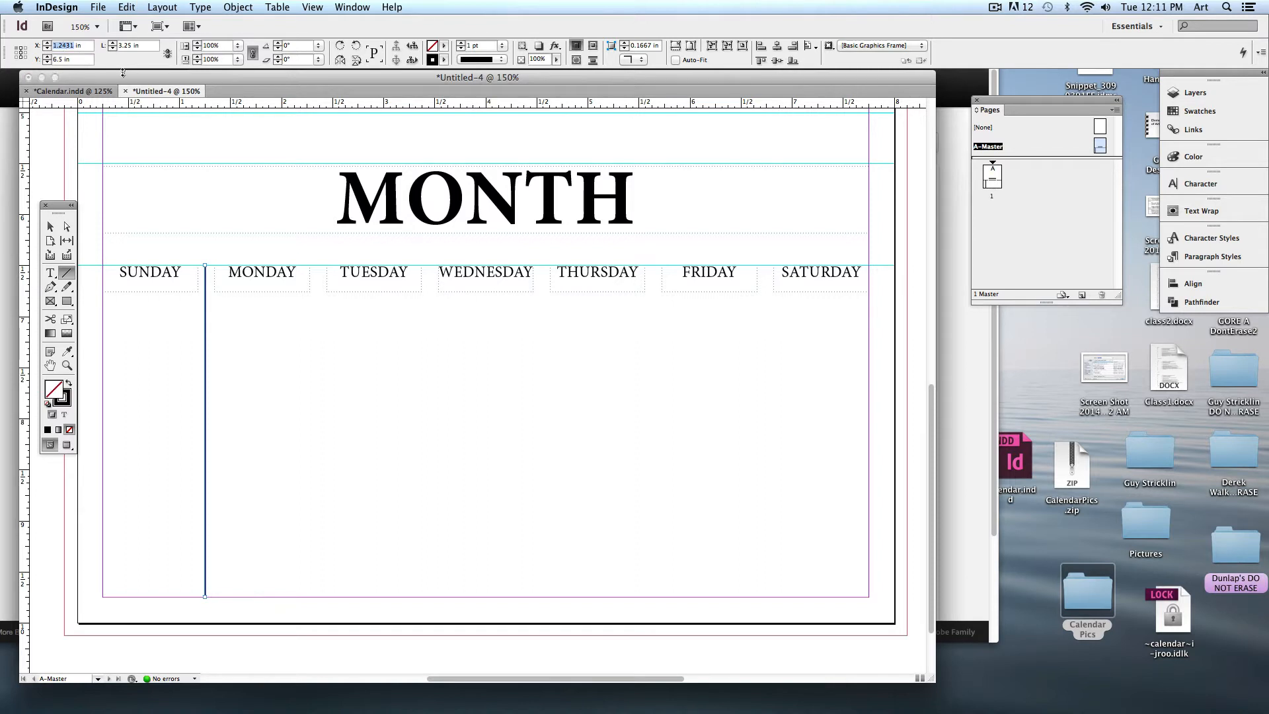
pyautogui.write('1.1')
pyautogui.press('Return')
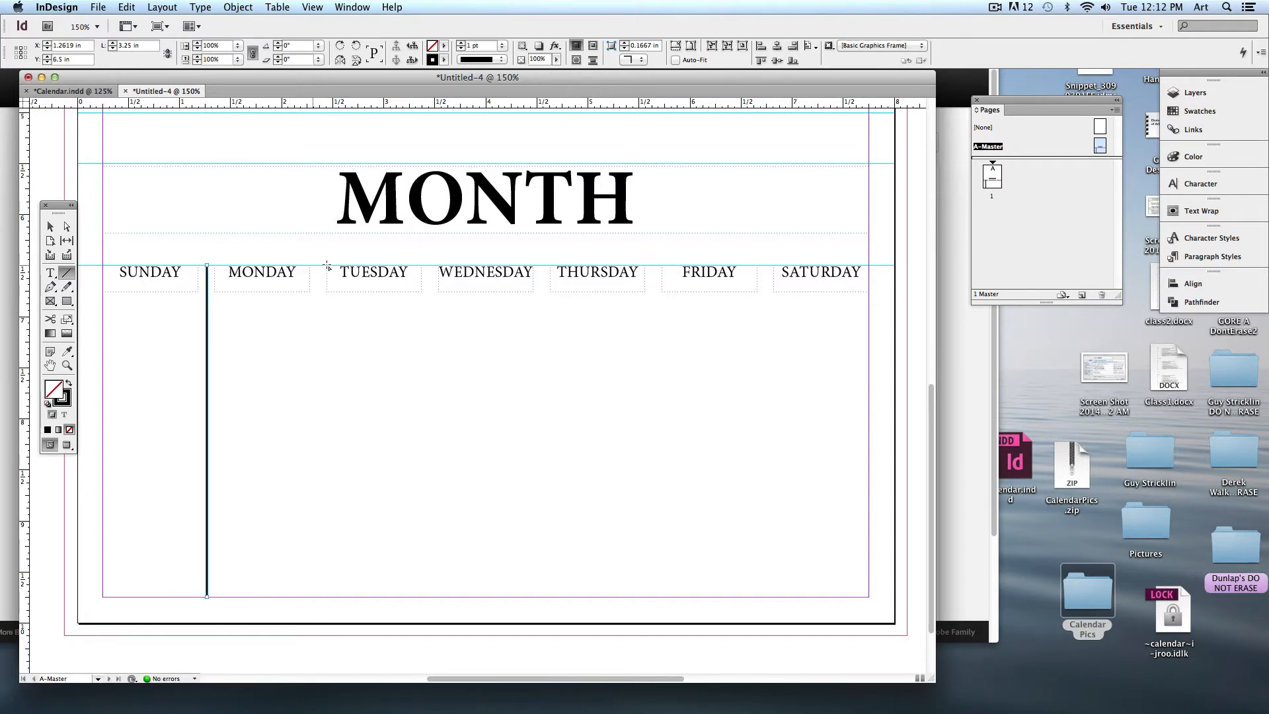
pyautogui.click(503, 49)
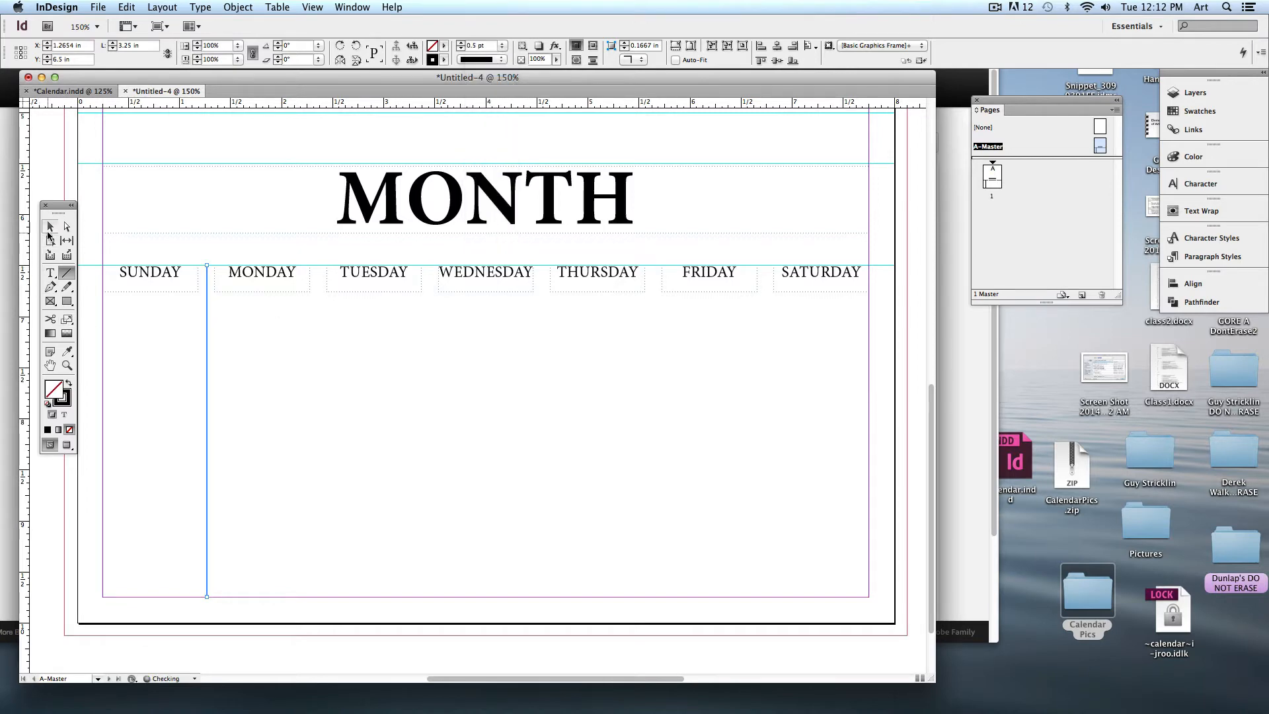
pyautogui.click(50, 226)
pyautogui.click(298, 398)
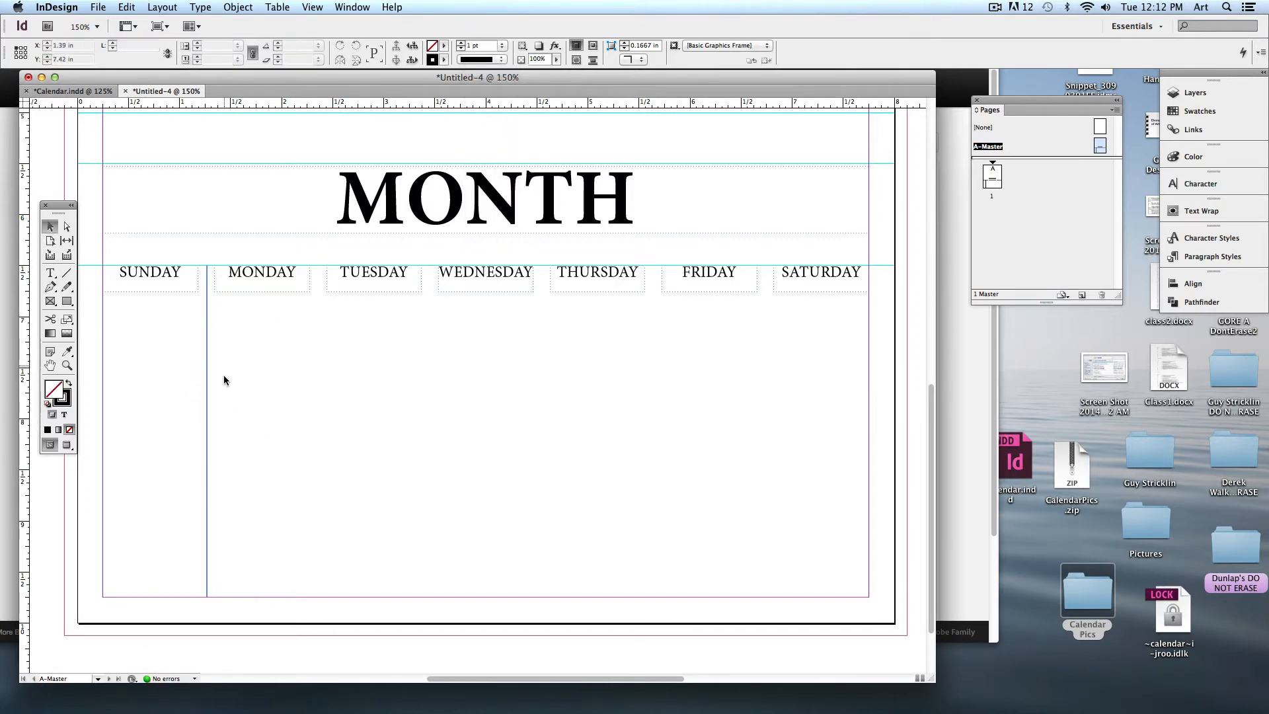
# Try placing a pasted copy of the vertical line between MONDAY and TUESDAY, and delete the copy
pyautogui.click(207, 400)
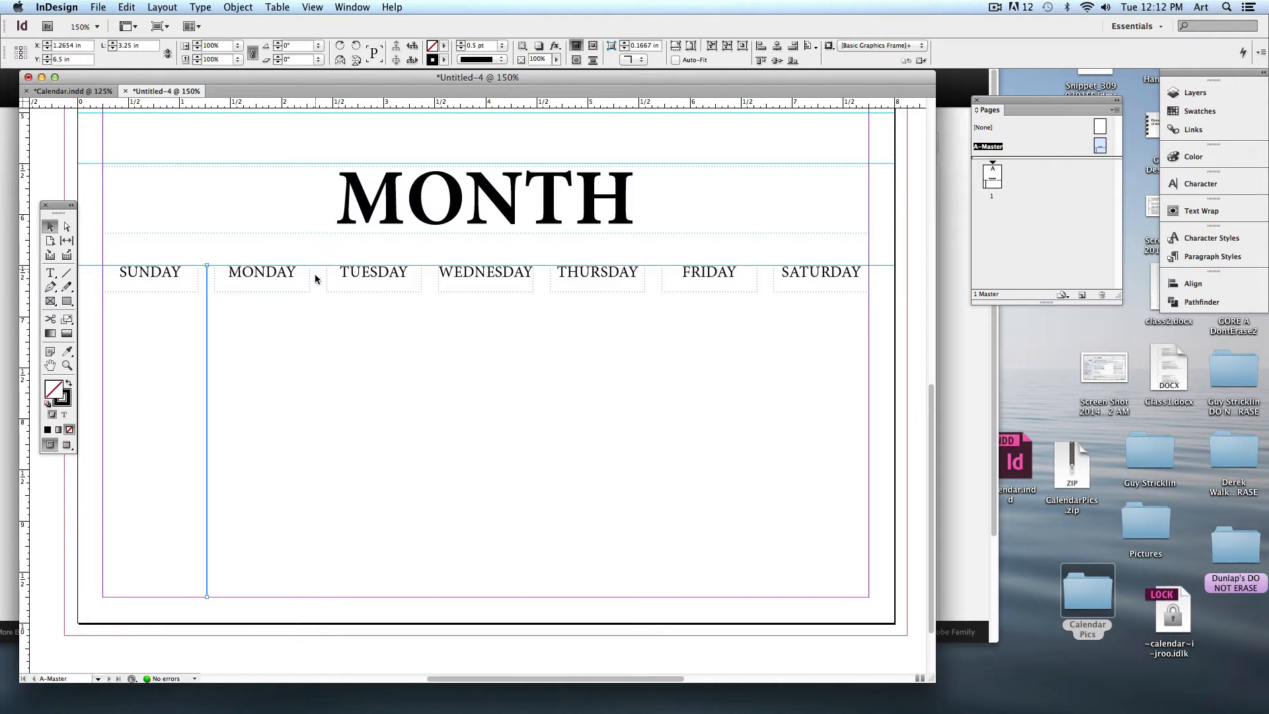
pyautogui.press('super+c')
pyautogui.press('super+v')
pyautogui.moveTo(480, 335); pyautogui.dragTo(288, 457)
pyautogui.click(341, 404)
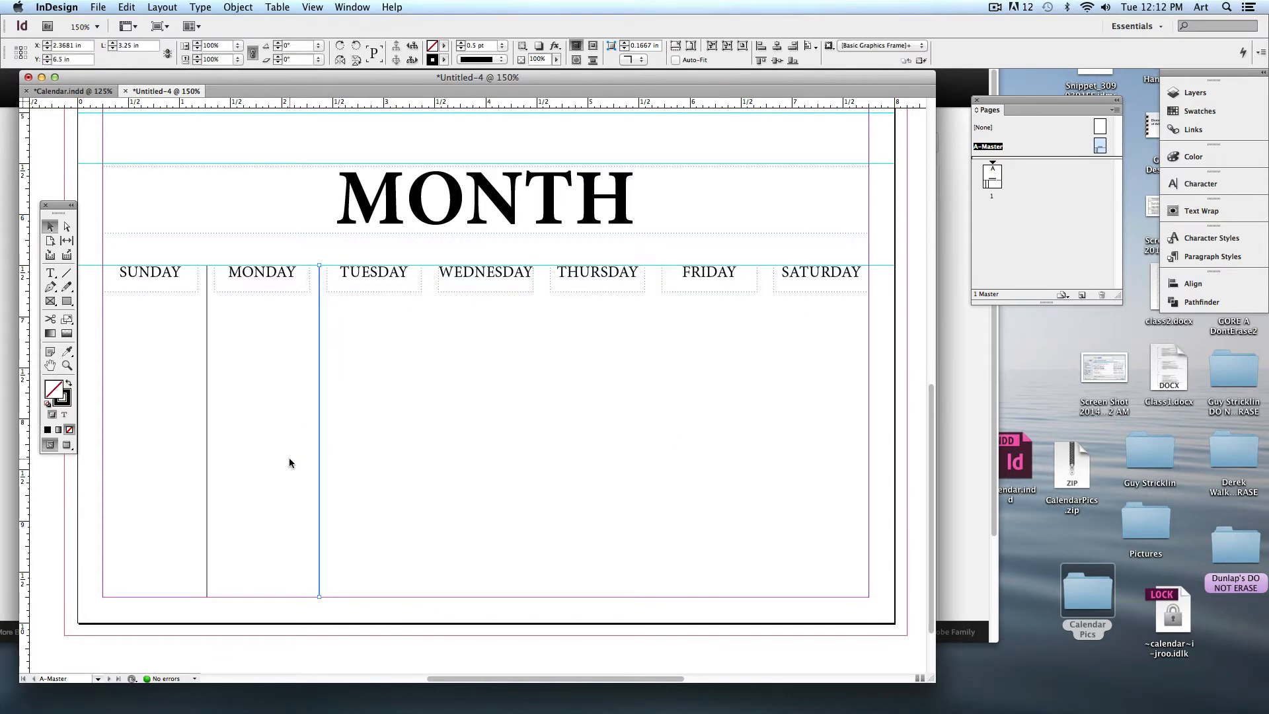
pyautogui.press('Delete')
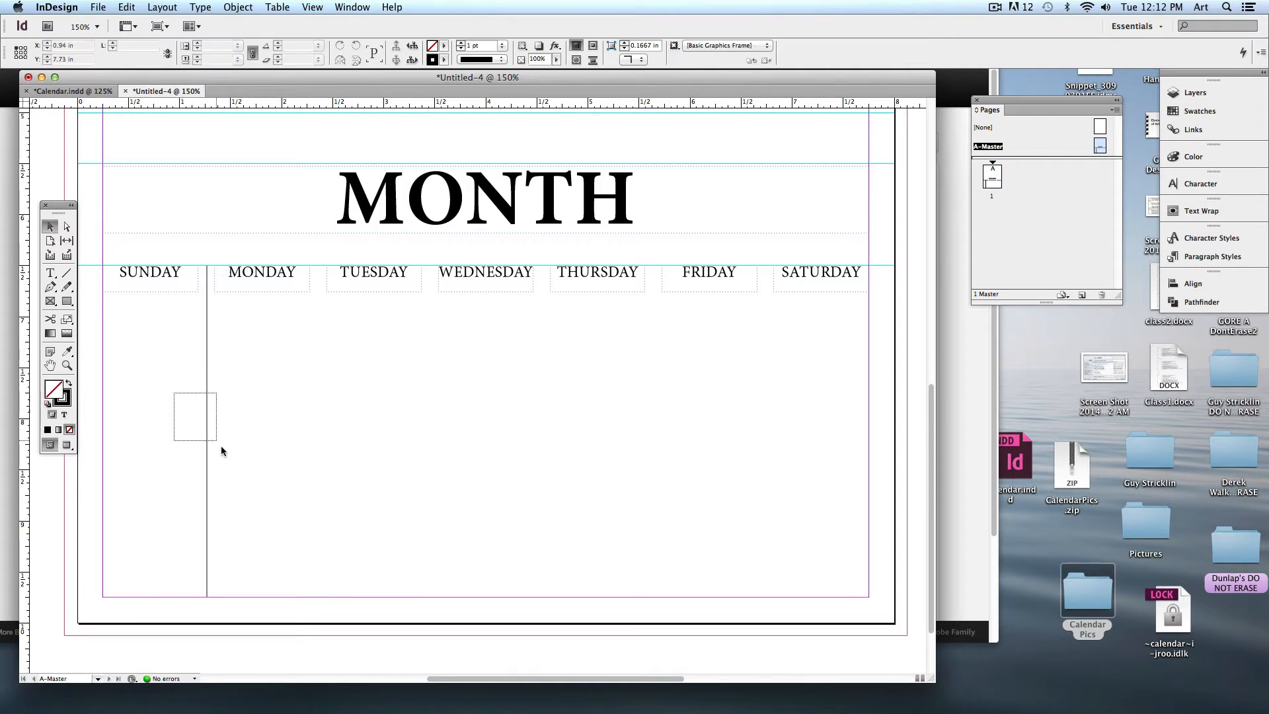
# Try Step and Repeat on the vertical line with 5 copies at 0 in vertical and 1 in horizontal offset, and undo it
pyautogui.moveTo(221, 450); pyautogui.dragTo(223, 507)
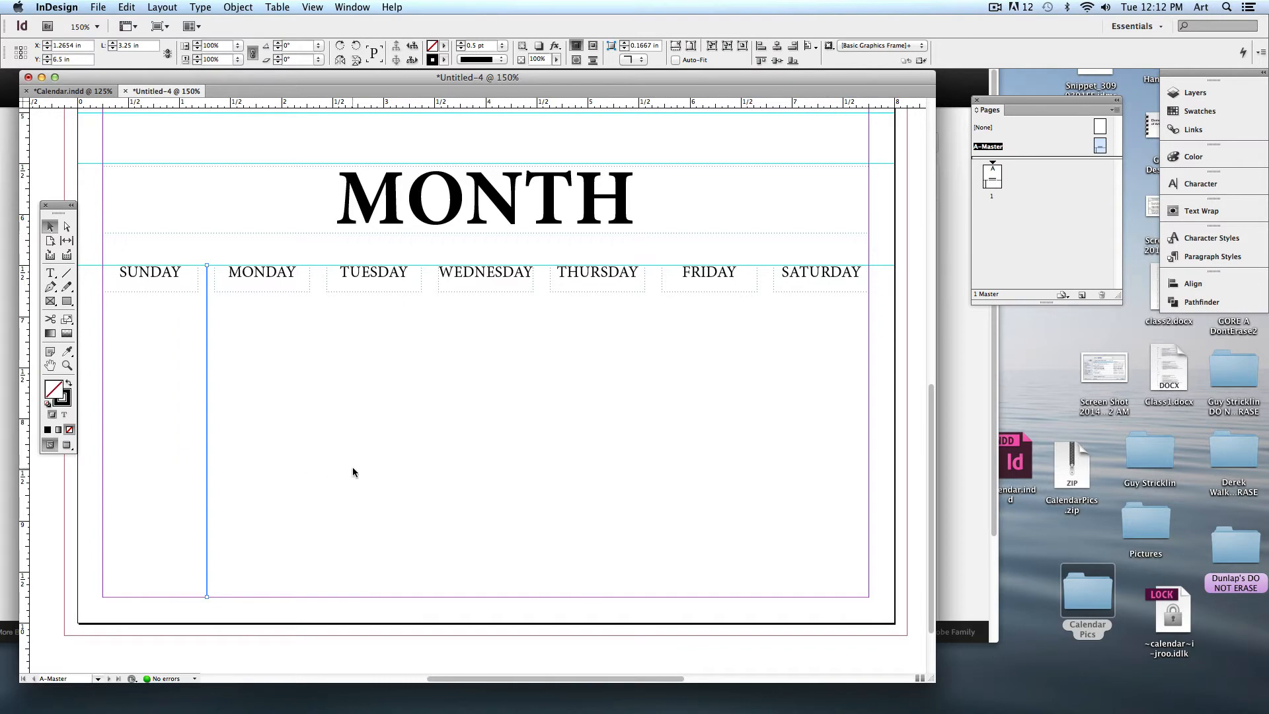
pyautogui.click(127, 7)
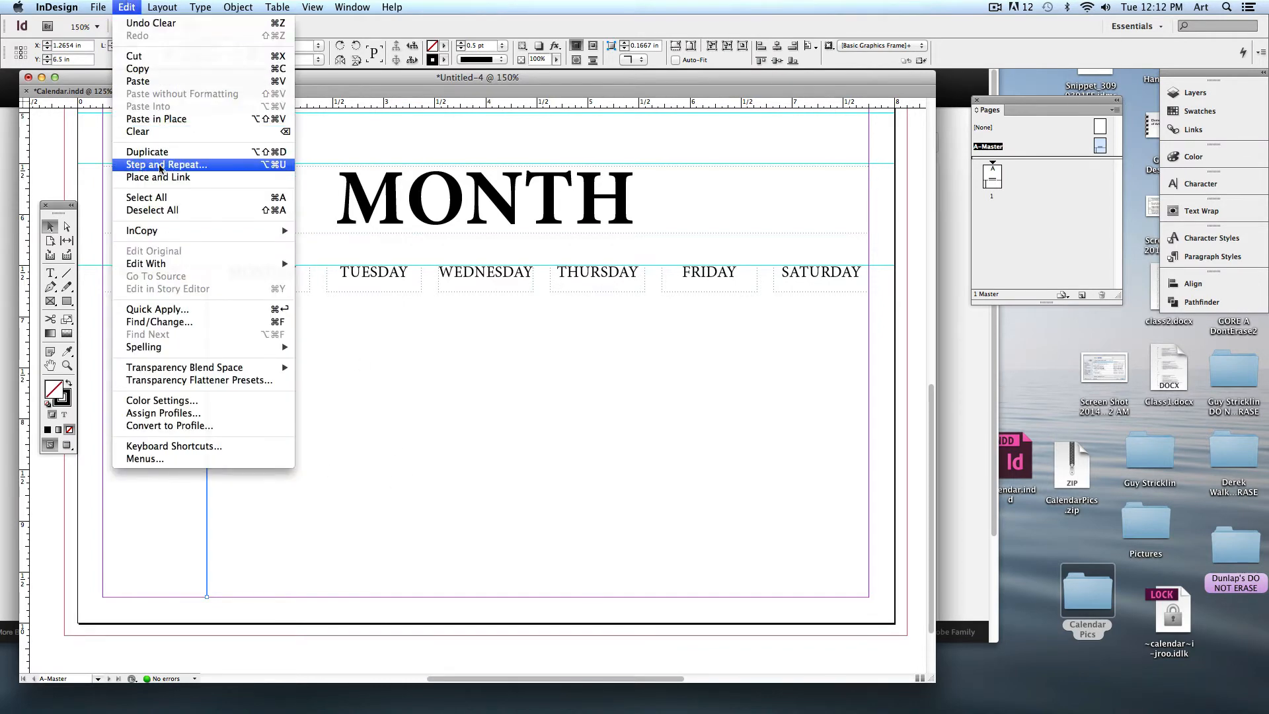
pyautogui.click(206, 166)
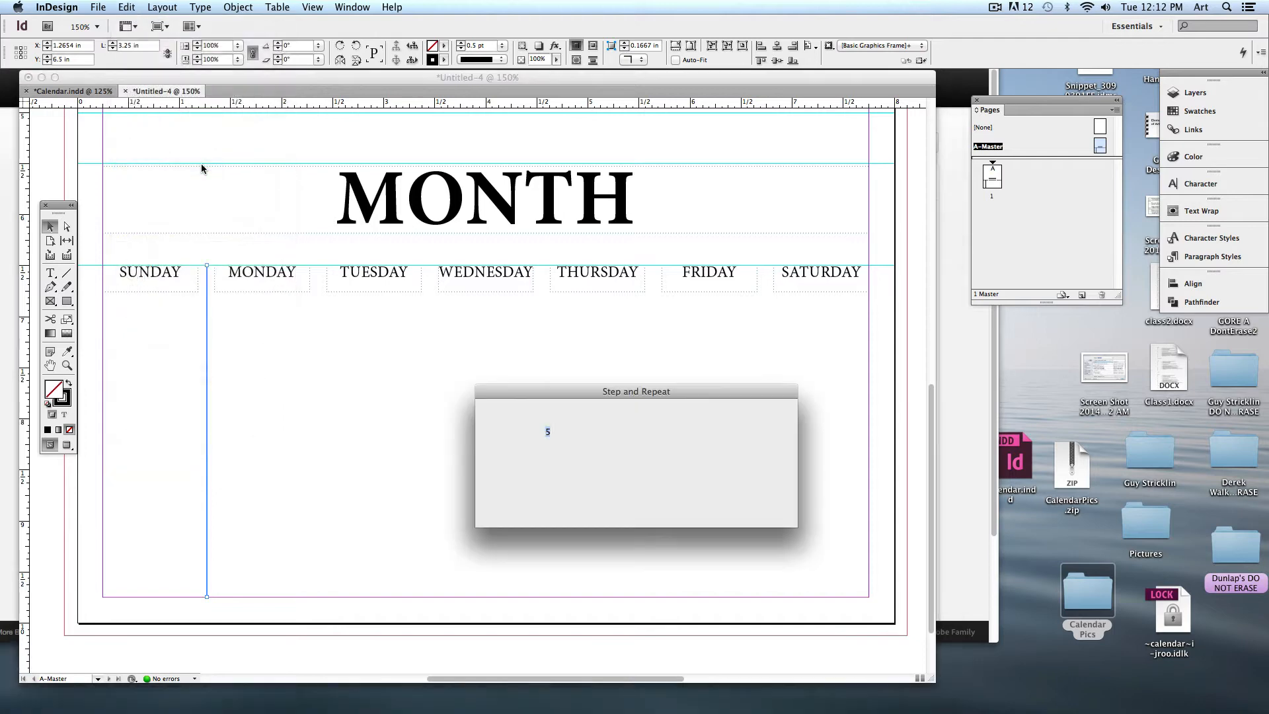
pyautogui.moveTo(568, 409); pyautogui.dragTo(601, 365)
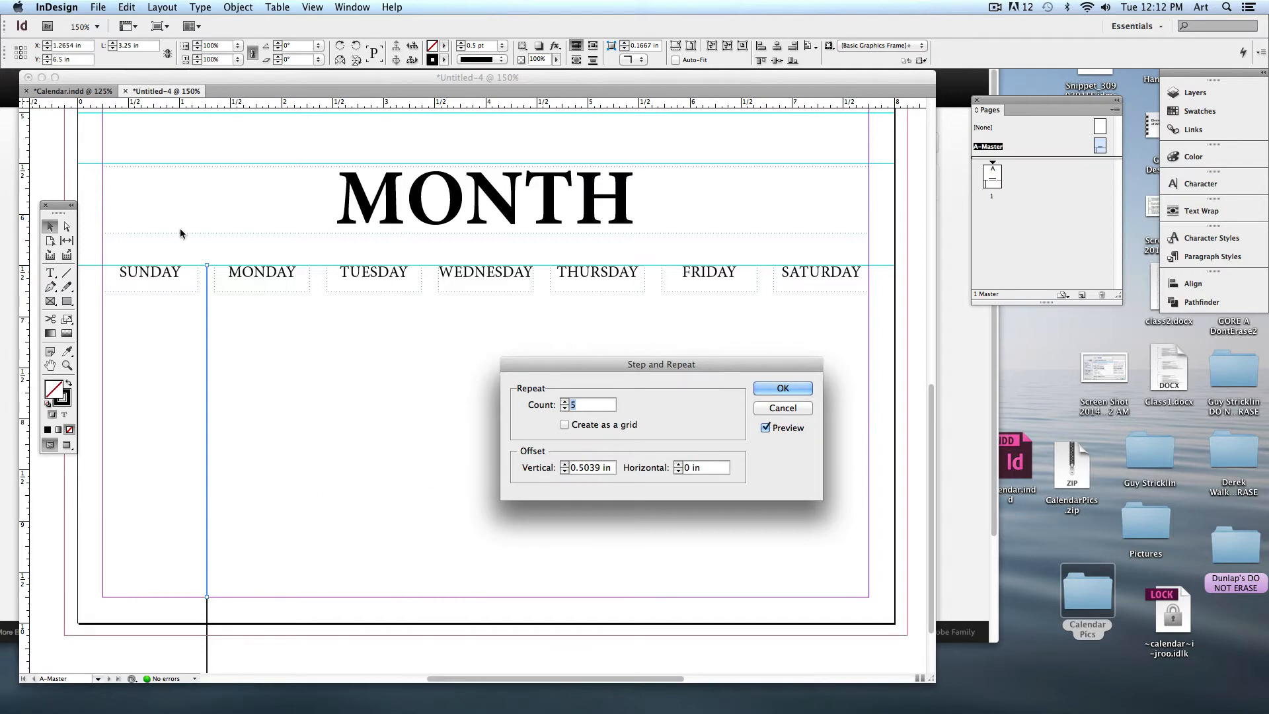
pyautogui.press('Tab')
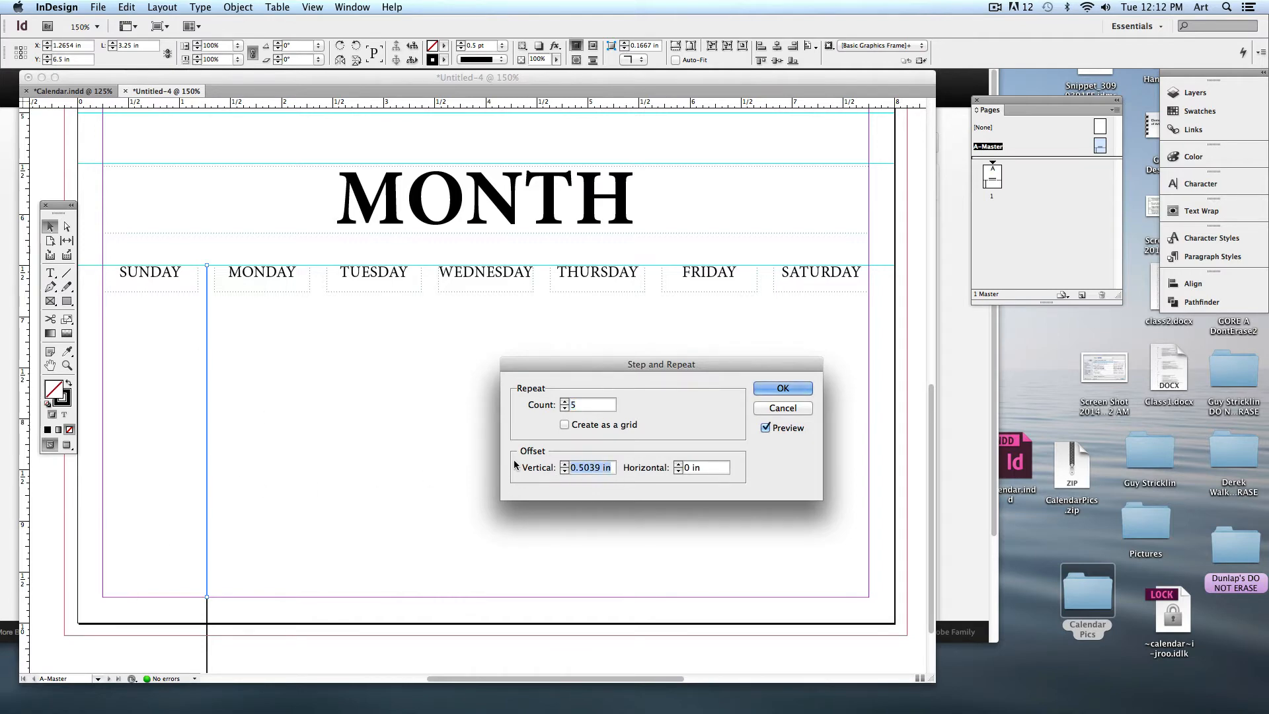
pyautogui.write('0')
pyautogui.press('Tab')
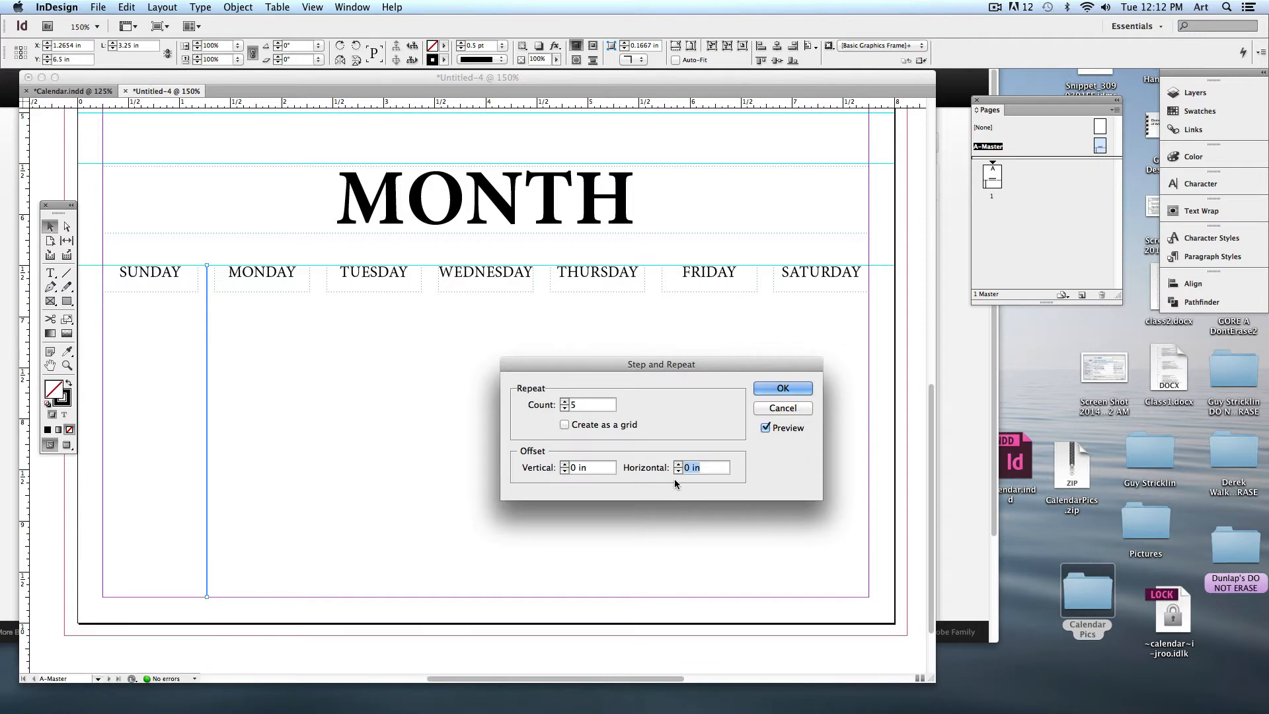
pyautogui.write('1')
pyautogui.press('Return')
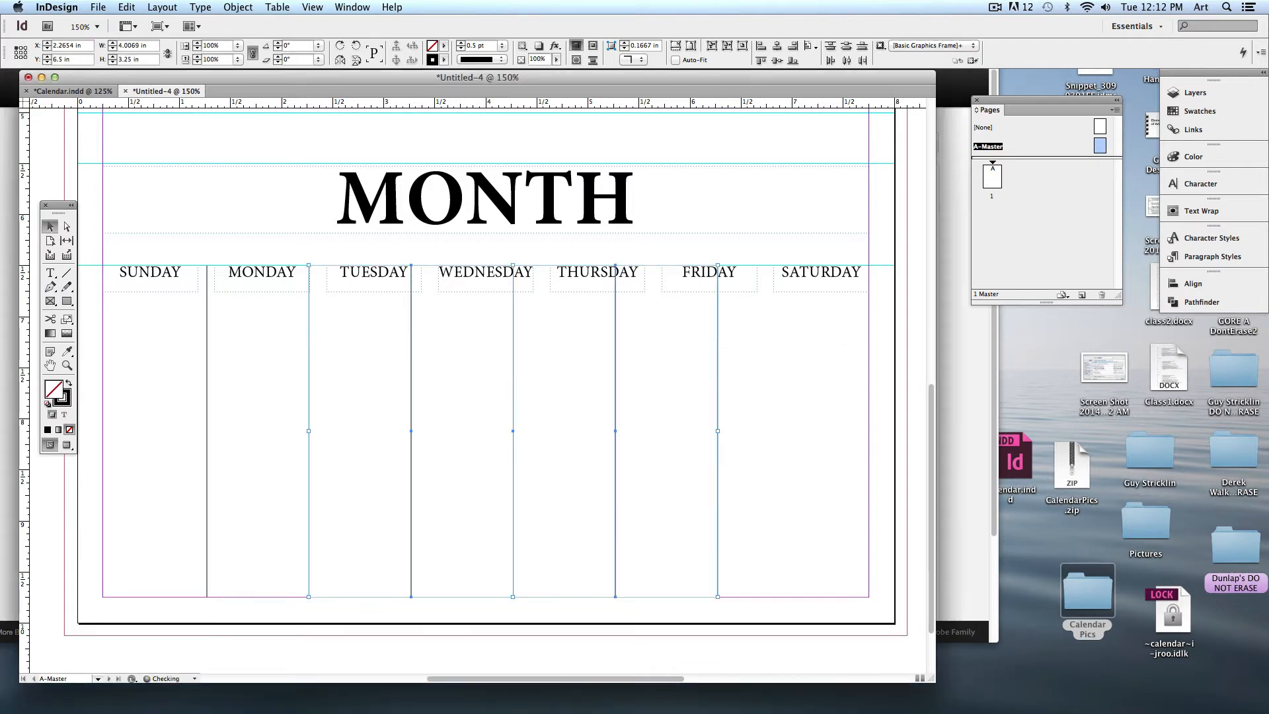
pyautogui.click(161, 6)
pyautogui.click(159, 6)
pyautogui.press('super+z')
# Set up Step and Repeat for the vertical line with 5 copies at 0 in vertical and 1.0971 in horizontal offset, previewing the result
pyautogui.click(159, 7)
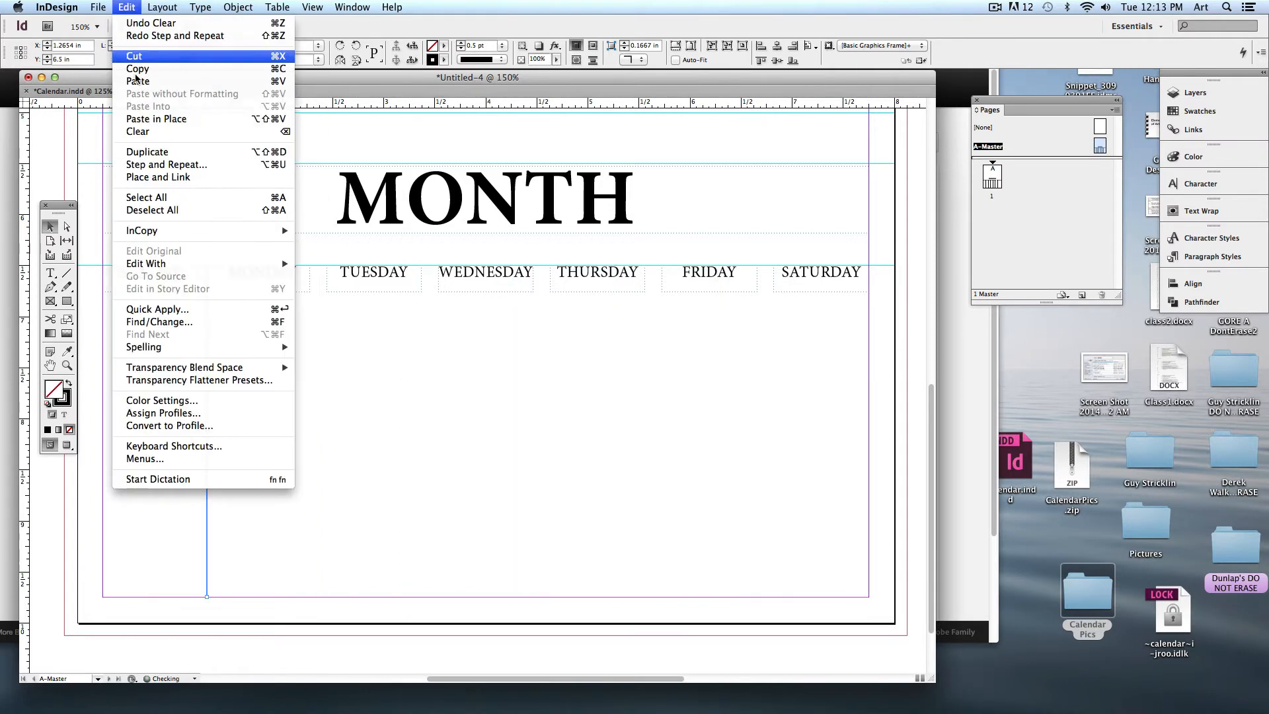
pyautogui.click(176, 168)
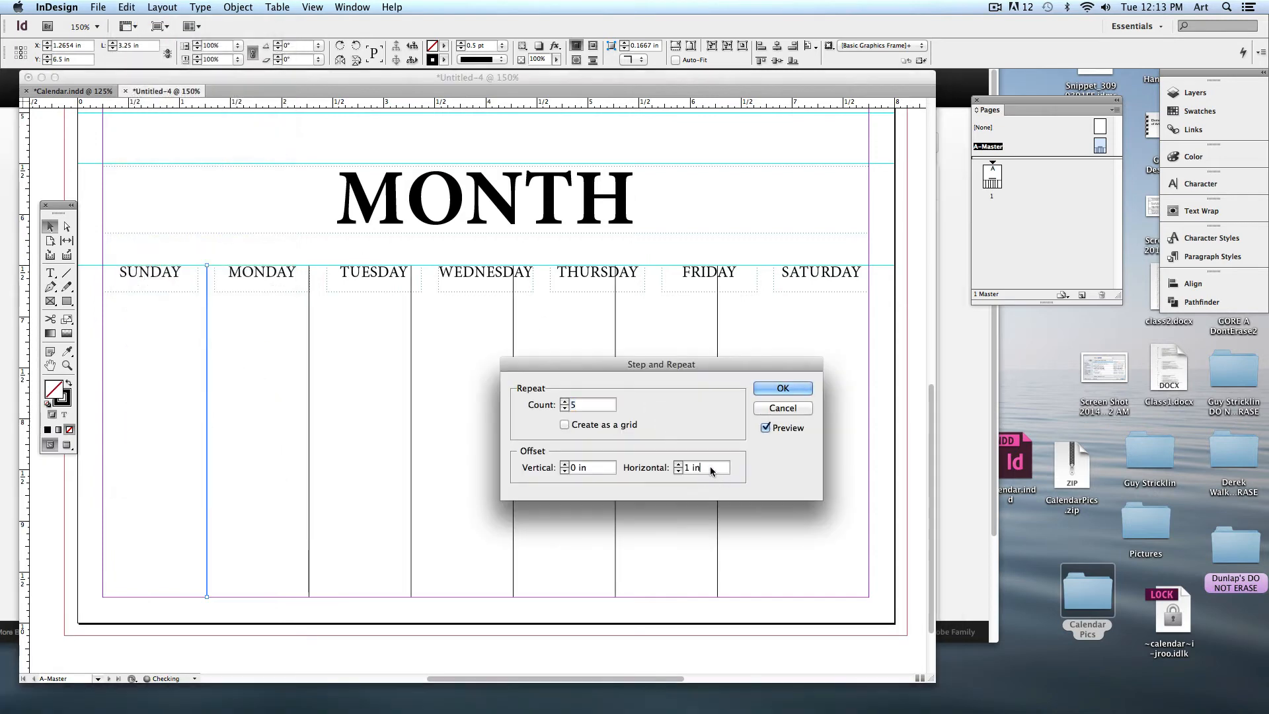
pyautogui.moveTo(712, 471); pyautogui.dragTo(634, 470)
pyautogui.write('1.')
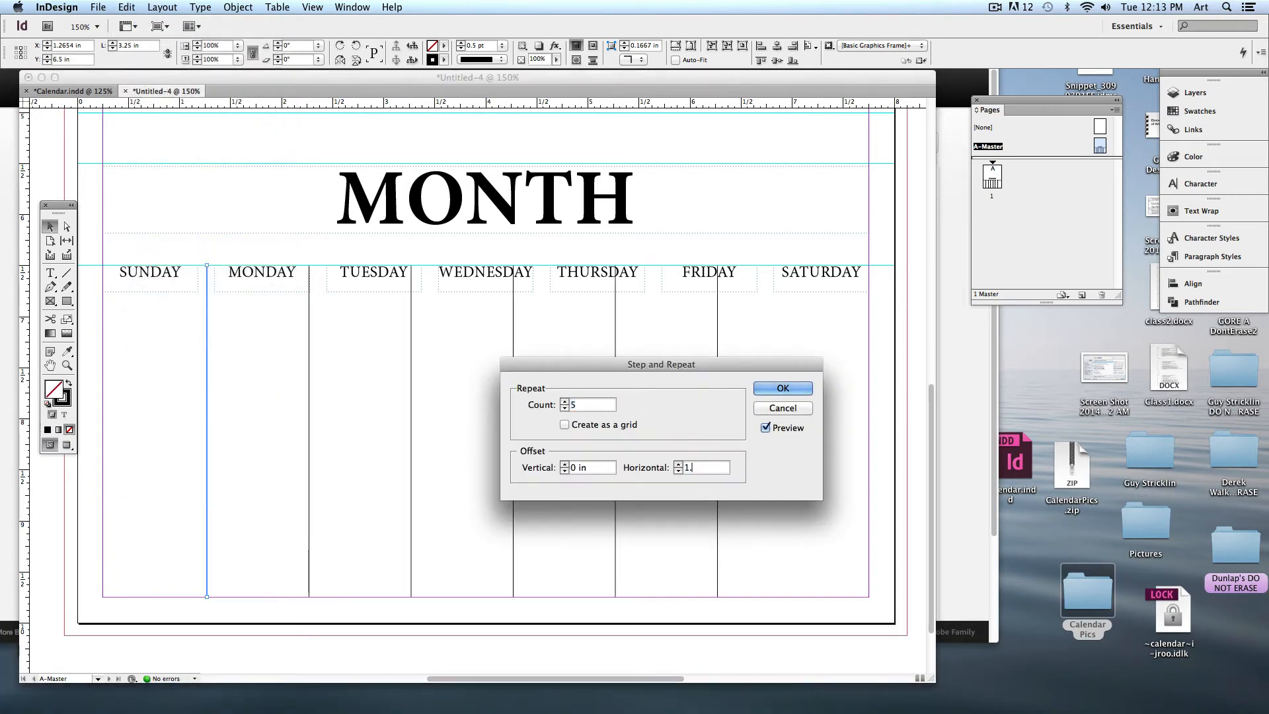
pyautogui.write('0971')
pyautogui.moveTo(702, 367); pyautogui.dragTo(682, 382)
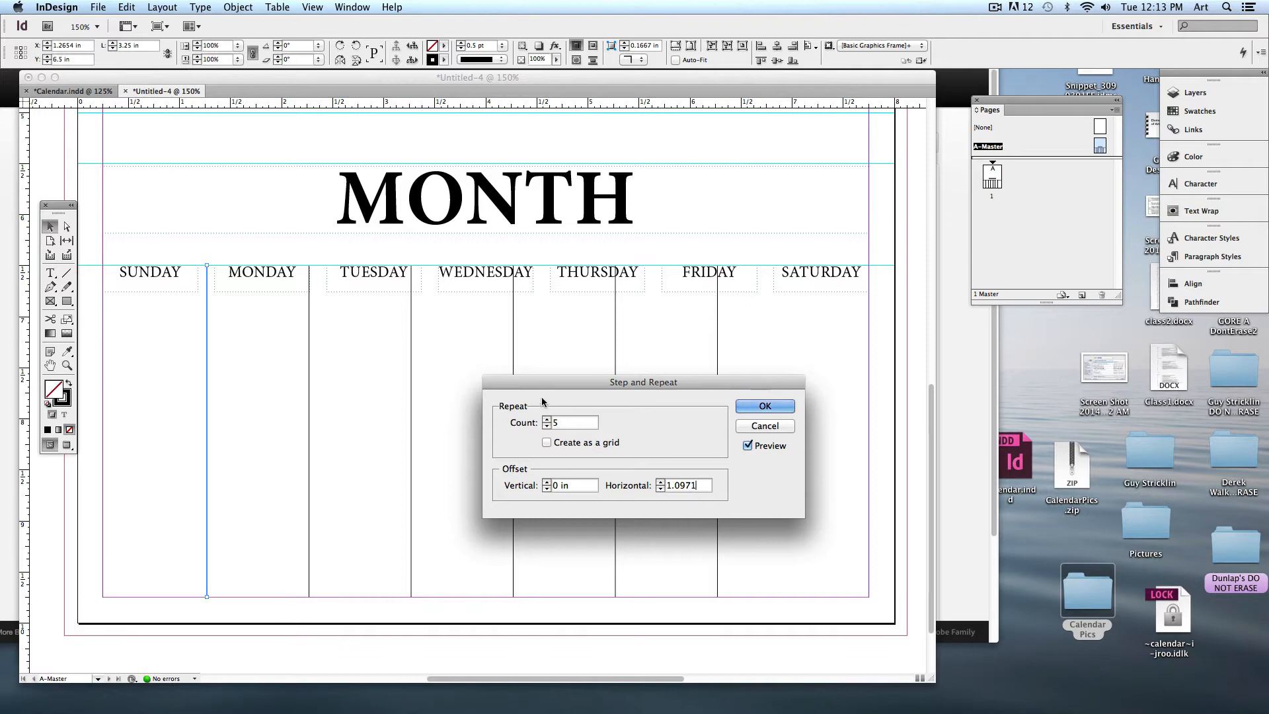
pyautogui.moveTo(583, 383); pyautogui.dragTo(570, 387)
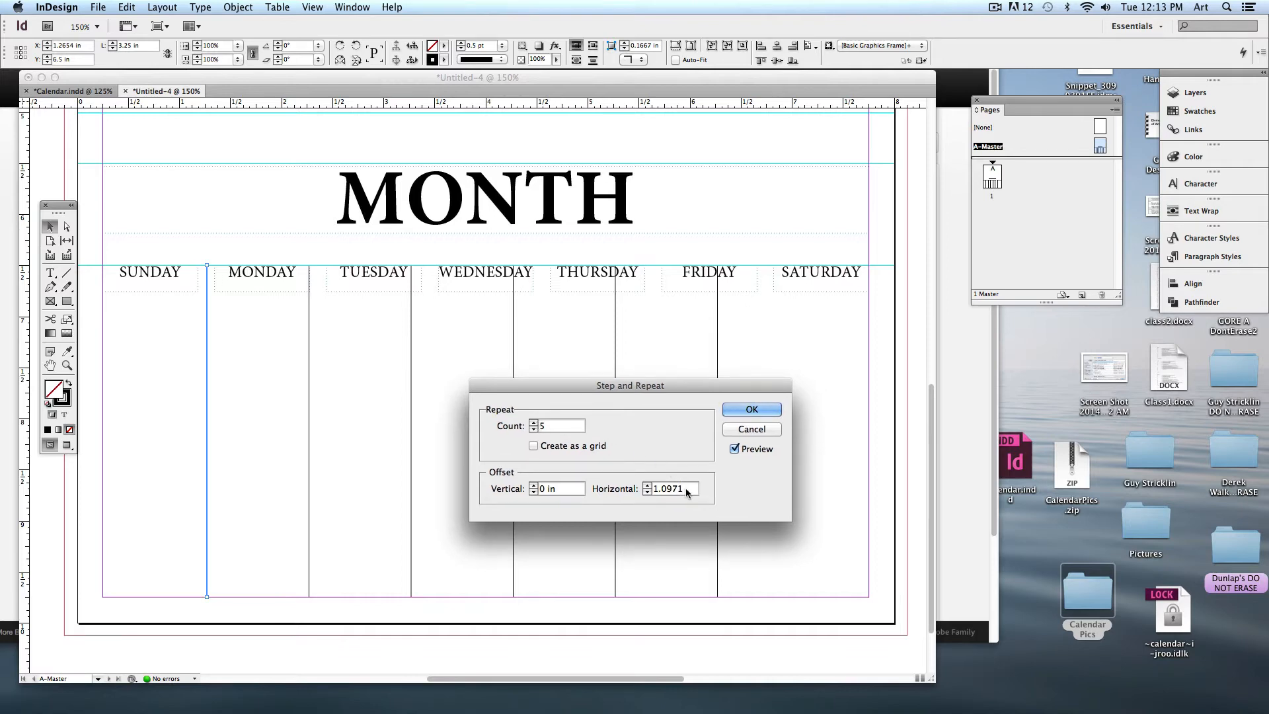
pyautogui.click(736, 448)
pyautogui.click(736, 448)
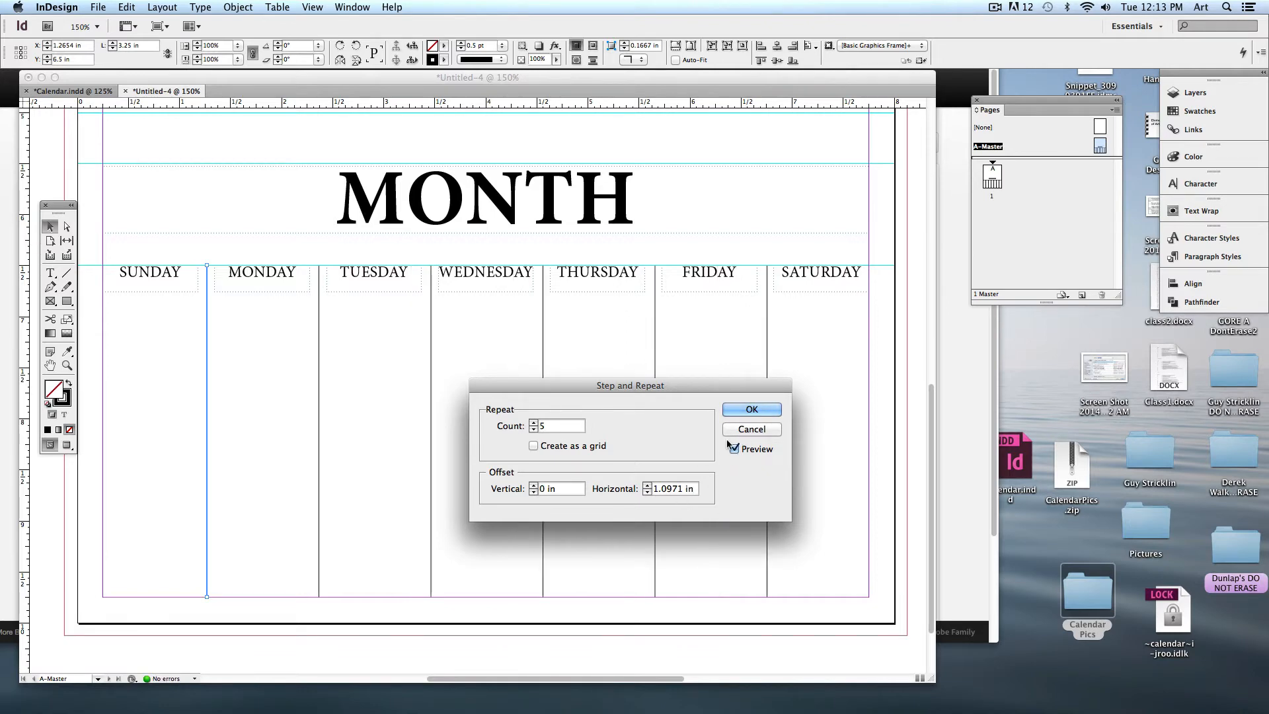
pyautogui.moveTo(570, 395); pyautogui.dragTo(359, 460)
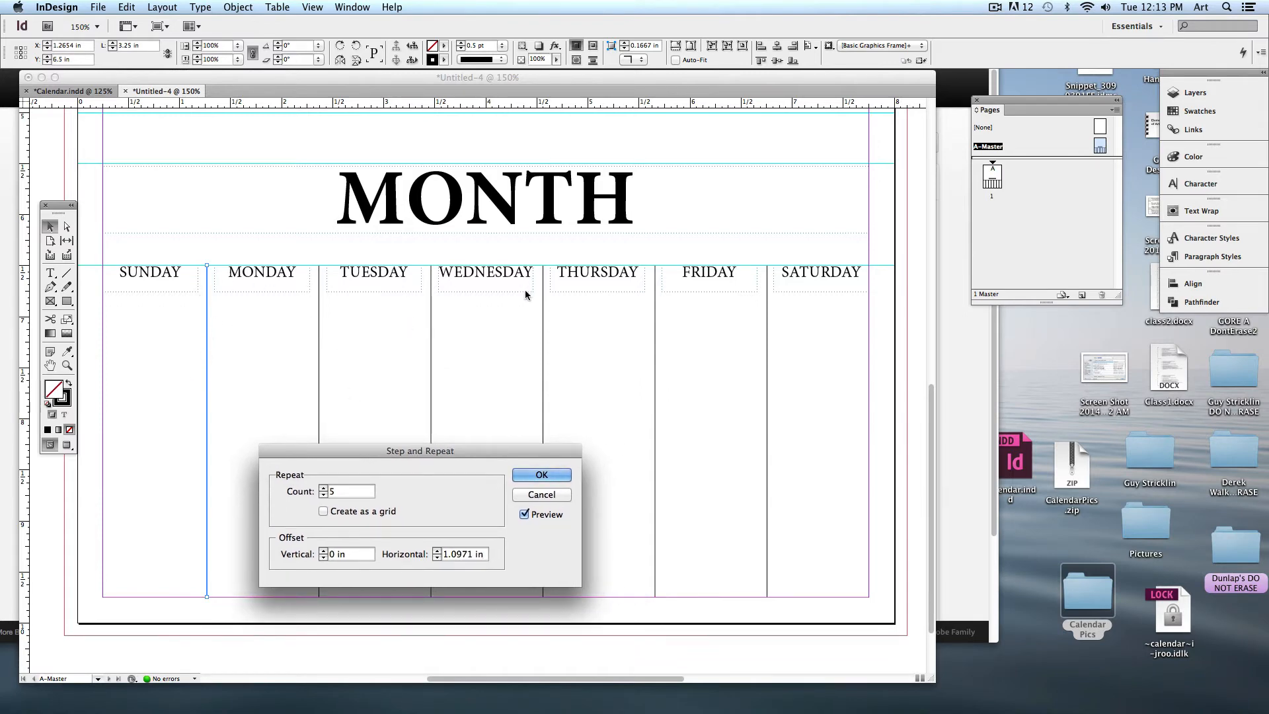
# Preview lower and higher copy counts for the vertical line, set the count back to 5 and apply the repeat
pyautogui.click(323, 494)
pyautogui.click(323, 494)
pyautogui.click(323, 495)
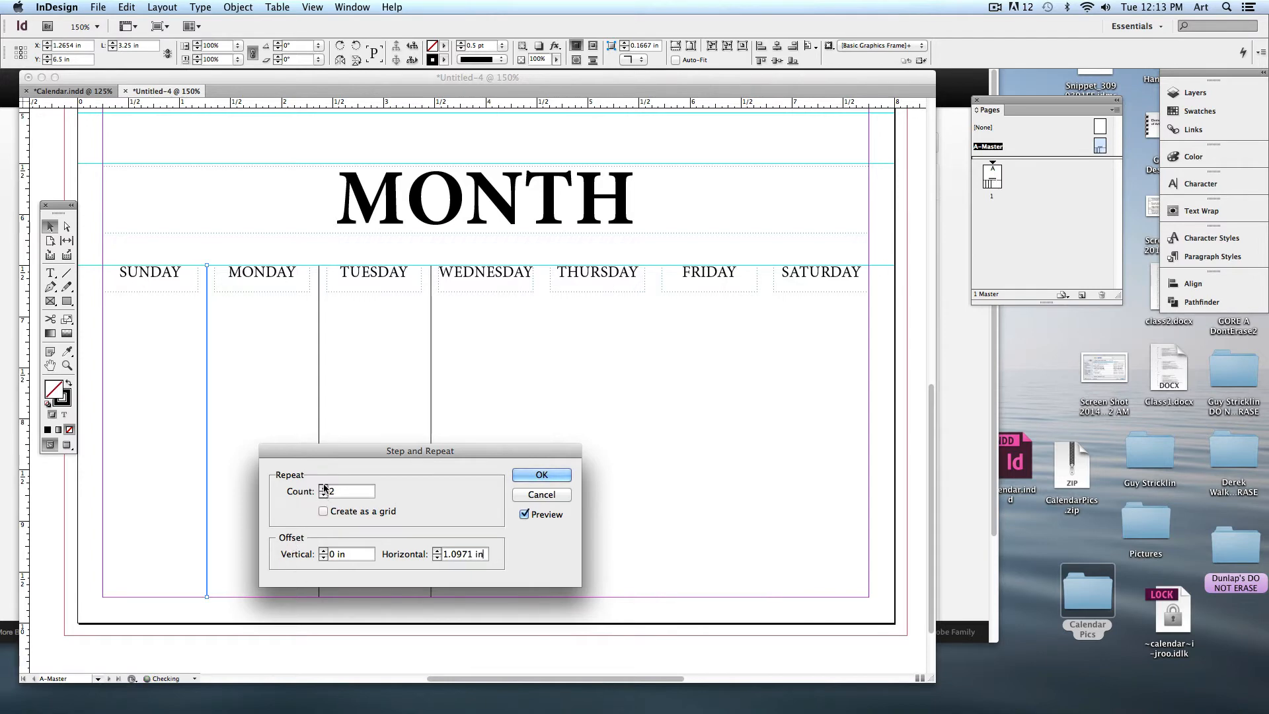
pyautogui.click(324, 488)
pyautogui.click(323, 489)
pyautogui.click(323, 489)
pyautogui.click(323, 489)
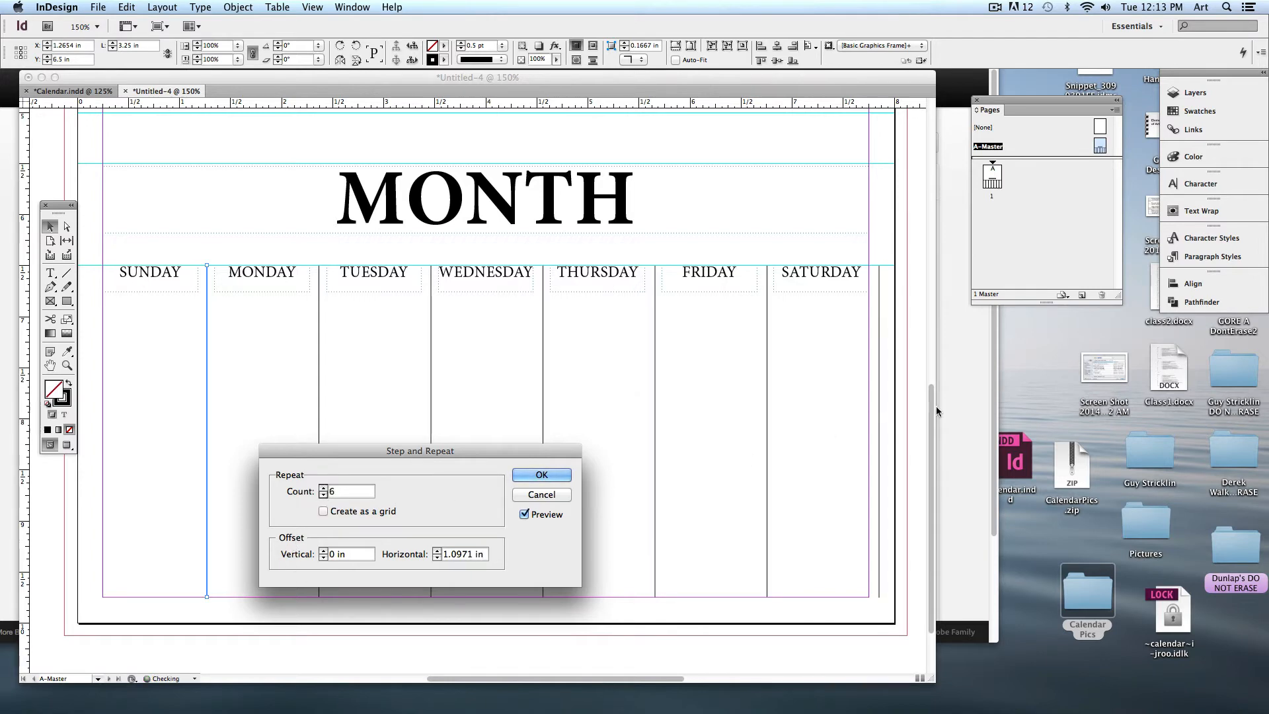
pyautogui.click(323, 494)
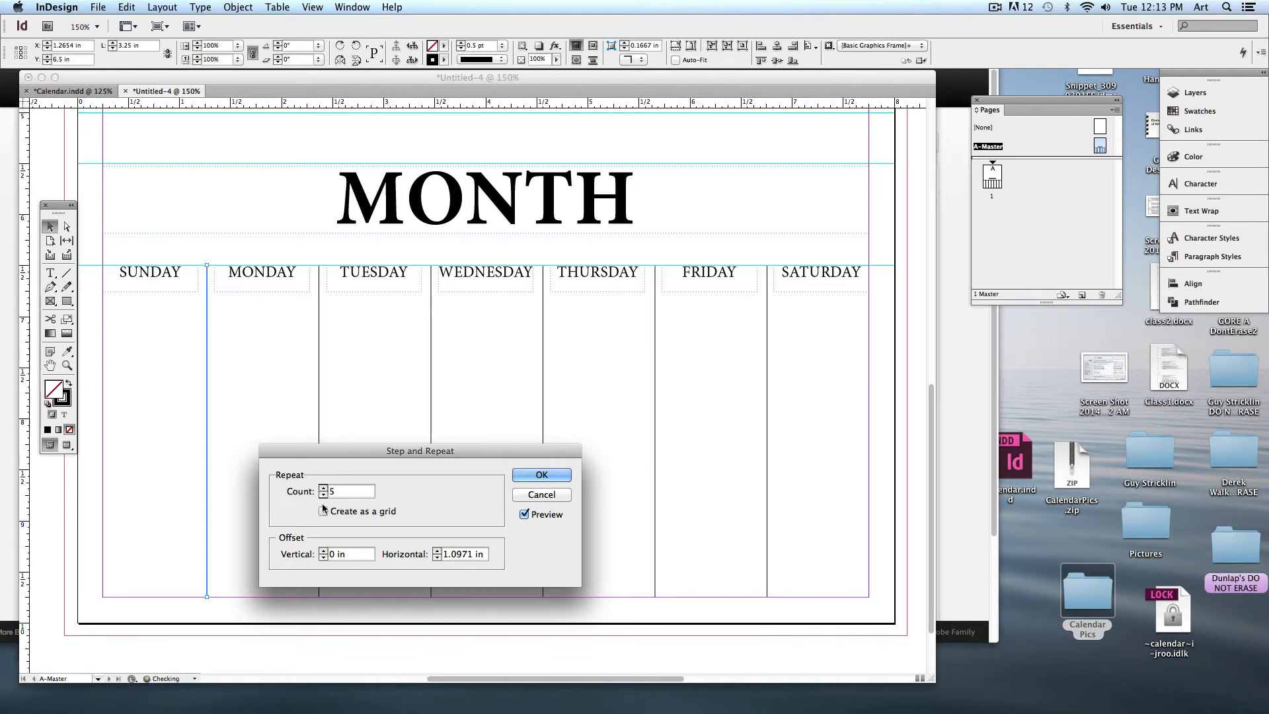
pyautogui.click(539, 475)
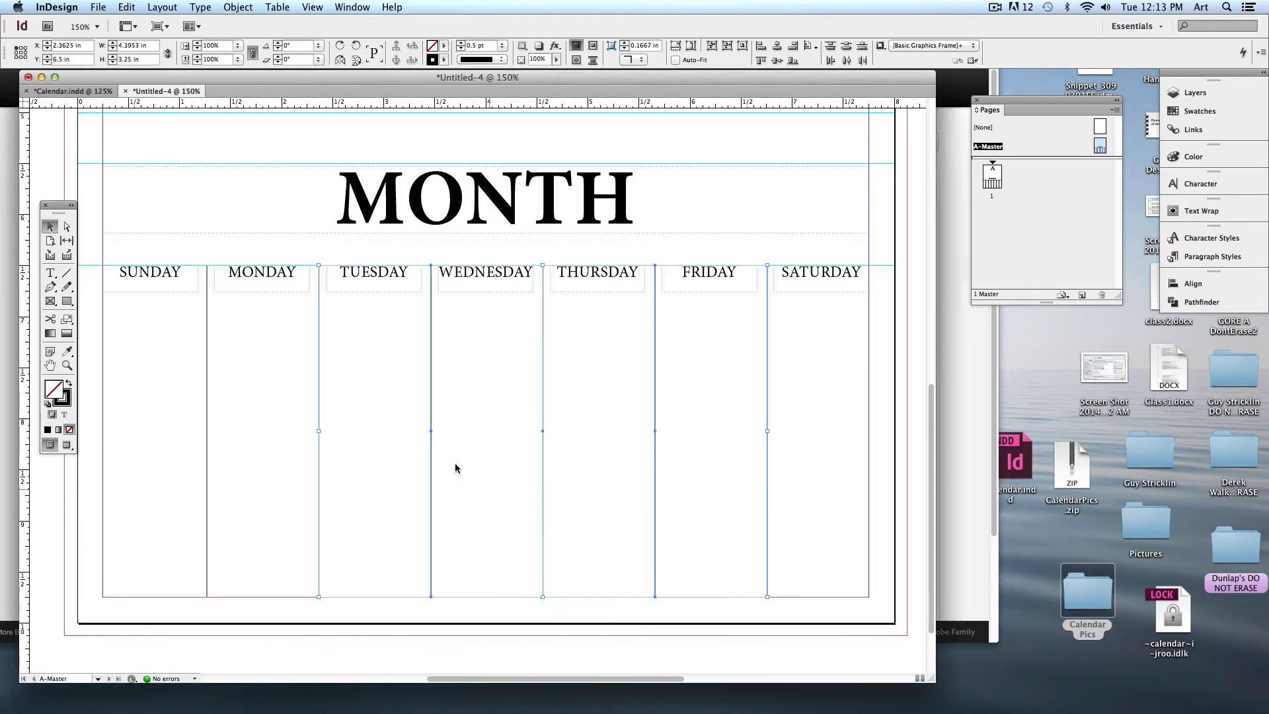
pyautogui.click(822, 429)
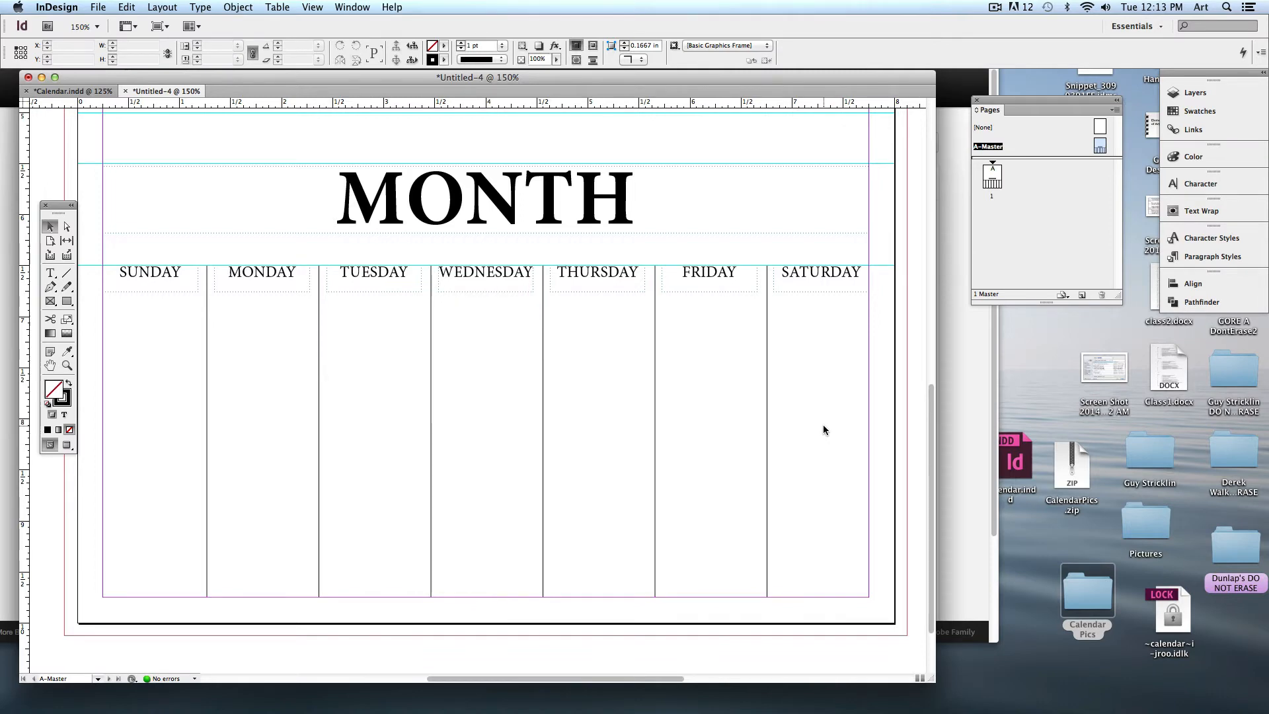
# Draw a 7.5 in horizontal line from margin to margin under the weekday names, with 0.5 pt stroke at Y 6.75 in
pyautogui.click(67, 273)
pyautogui.moveTo(103, 291); pyautogui.dragTo(869, 321)
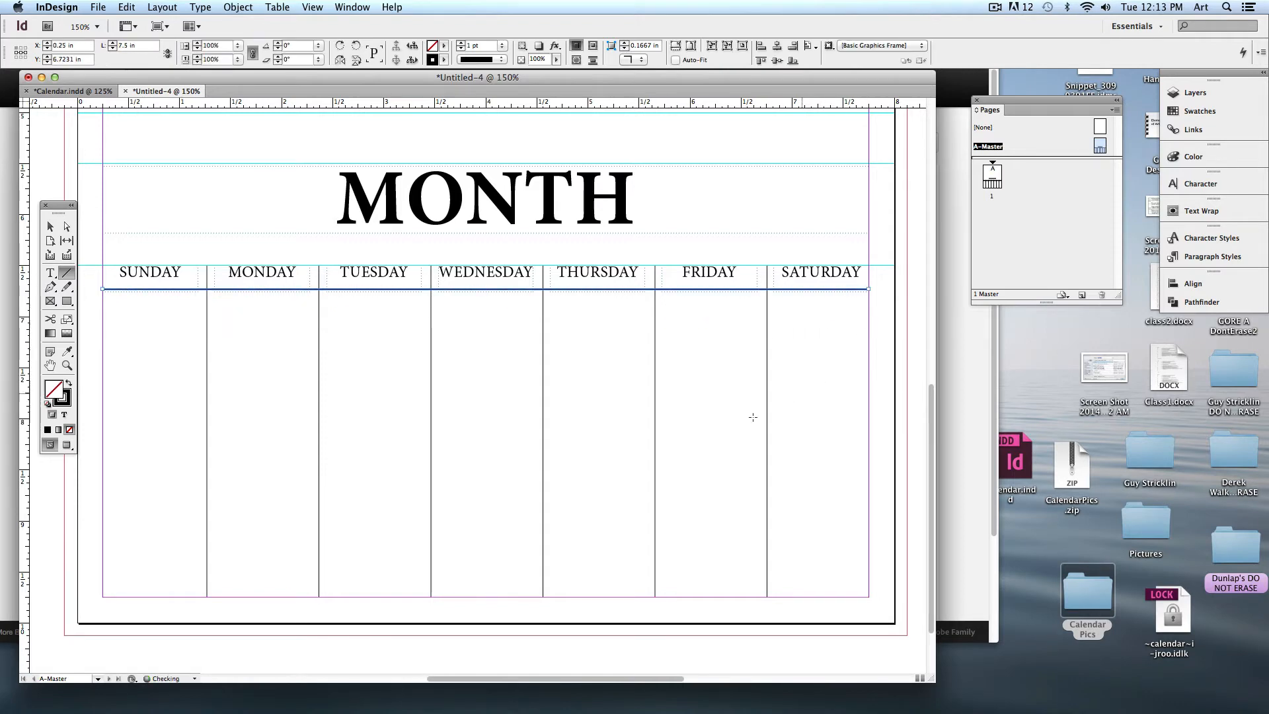
pyautogui.click(502, 47)
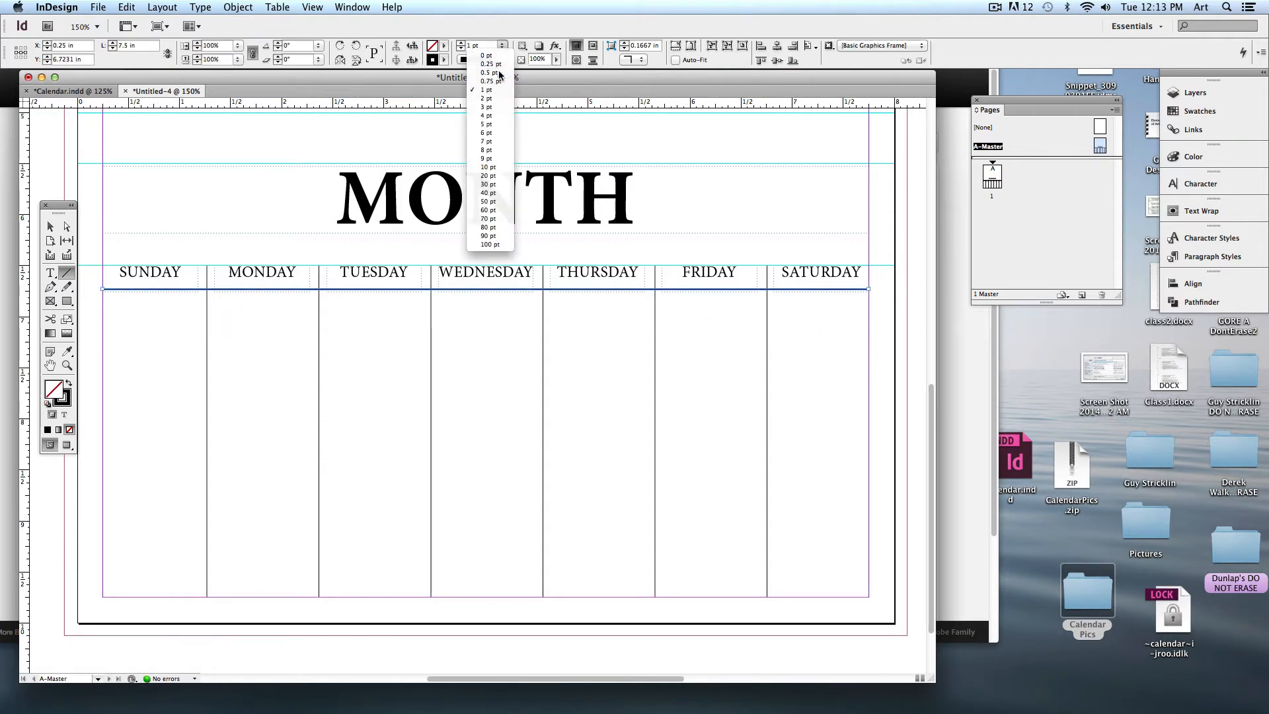
pyautogui.click(496, 74)
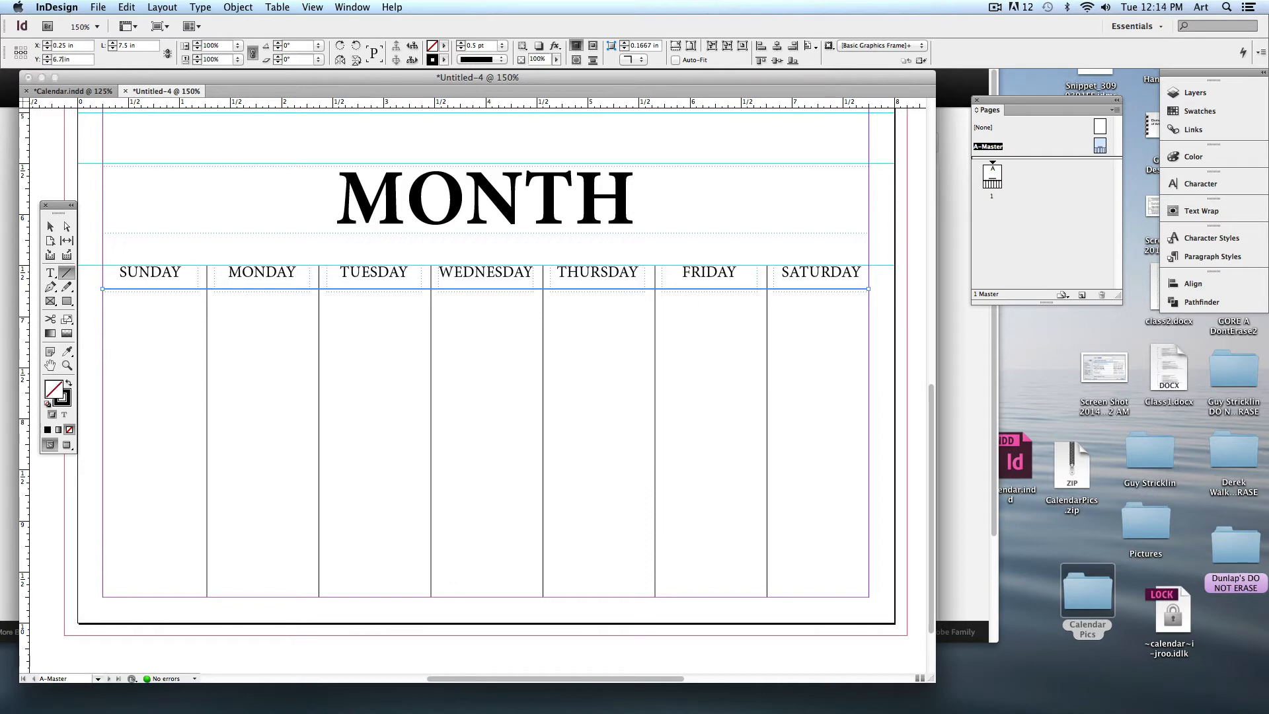
pyautogui.write('5')
pyautogui.press('Return')
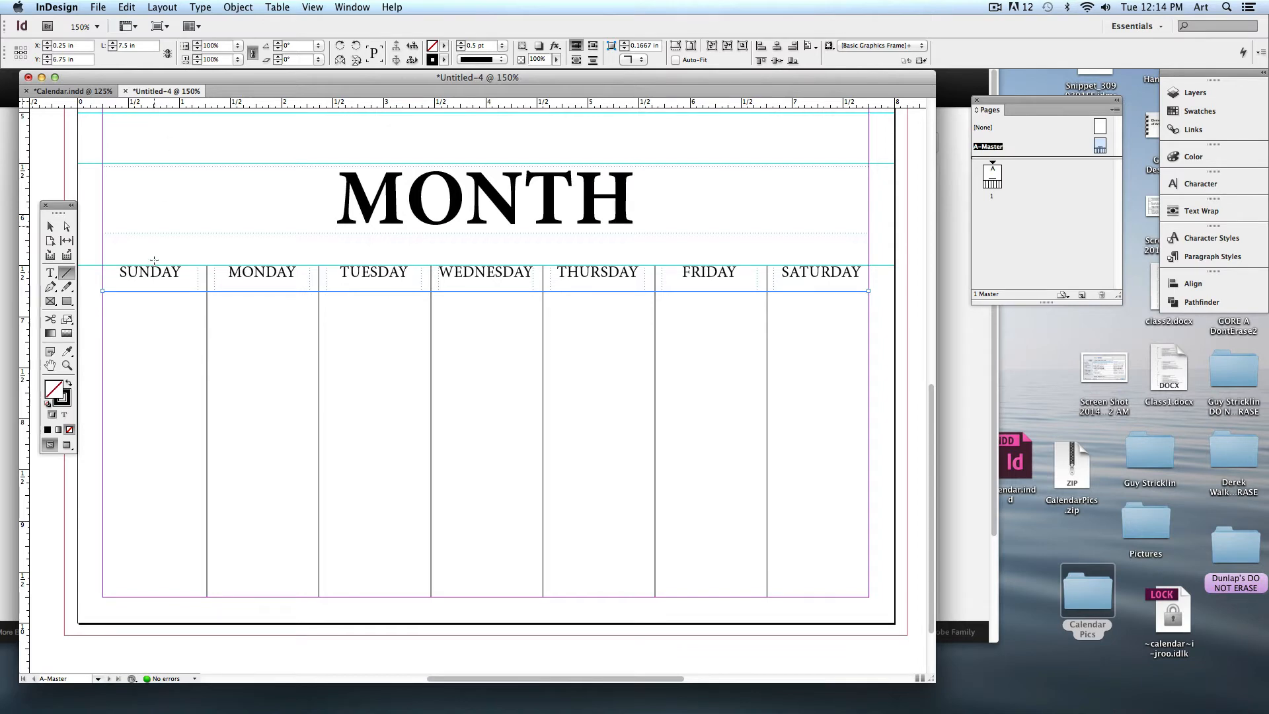
# Step and Repeat the horizontal line with 5 copies at 0.5 in vertical and 0 in horizontal offset
pyautogui.click(51, 226)
pyautogui.click(126, 8)
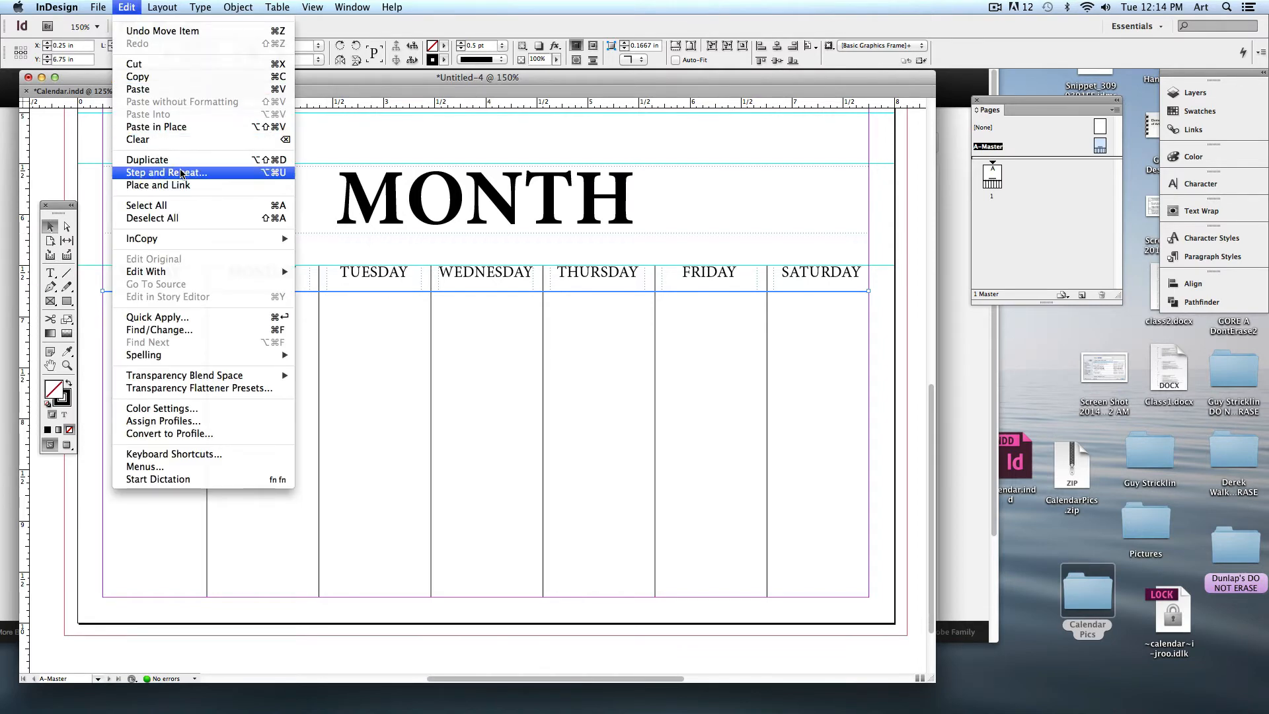
pyautogui.click(191, 172)
pyautogui.moveTo(435, 448); pyautogui.dragTo(853, 332)
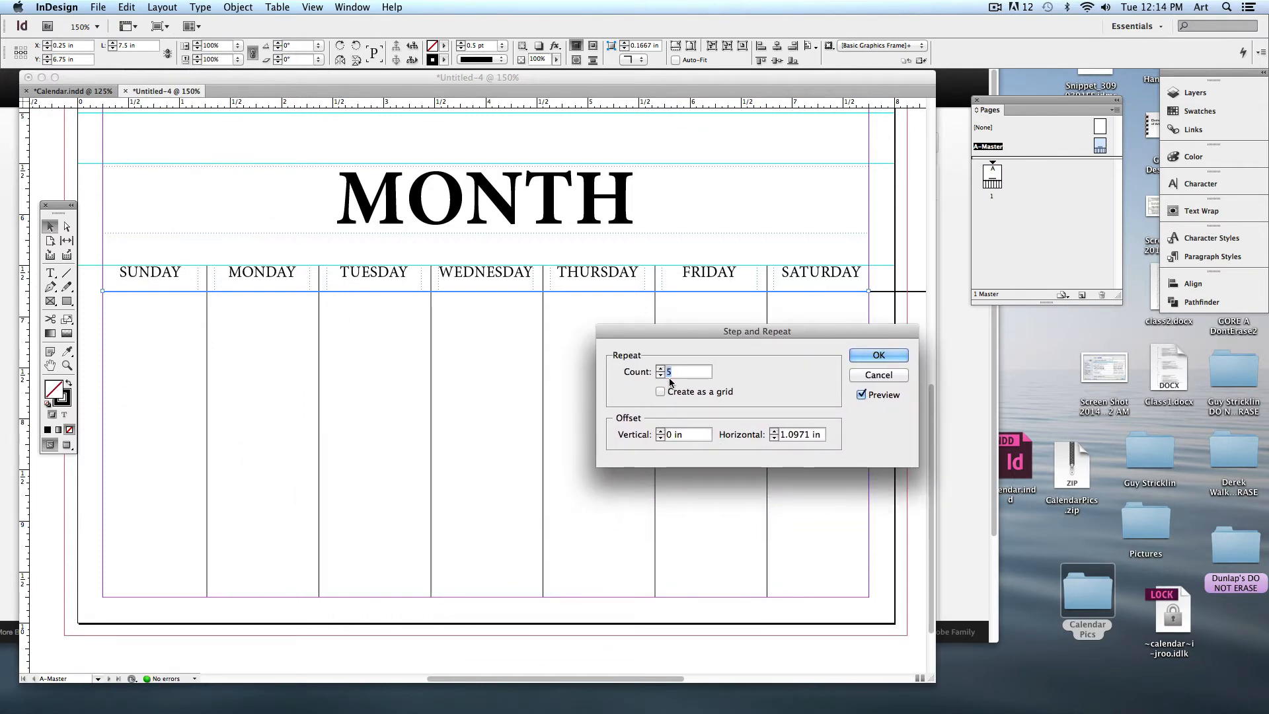
pyautogui.click(669, 435)
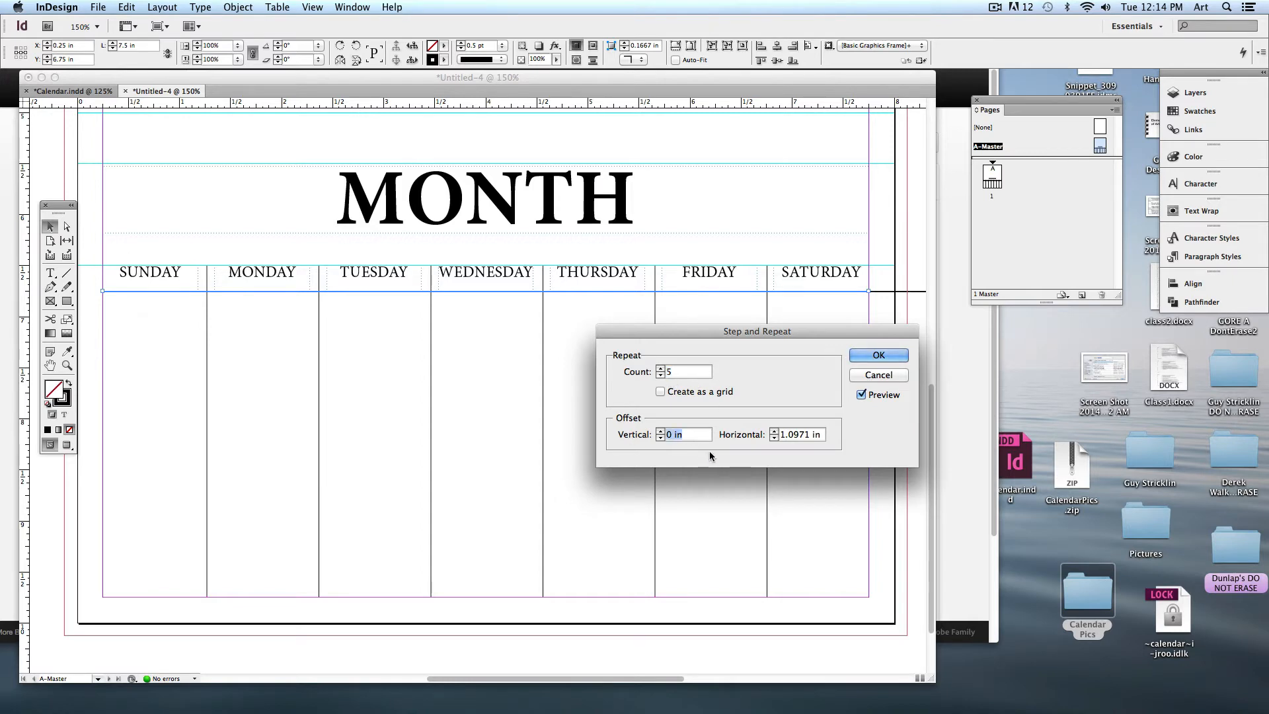
pyautogui.write('0.5')
pyautogui.click(798, 430)
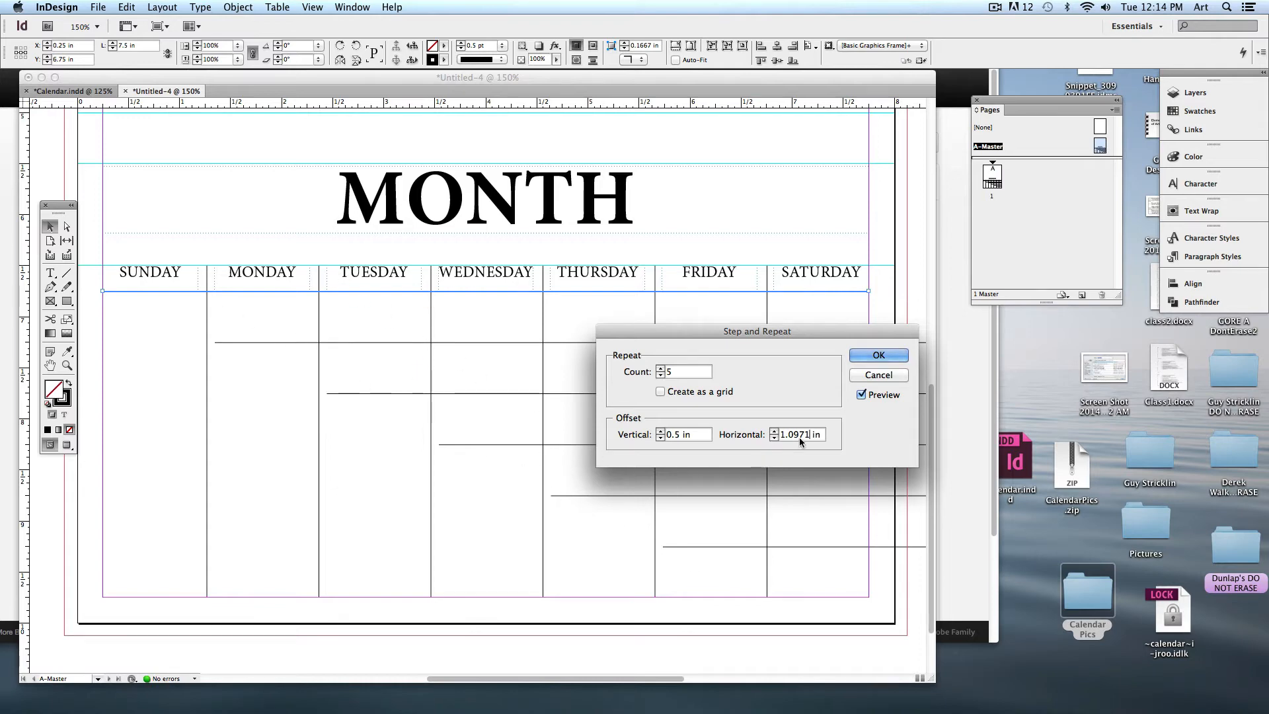
pyautogui.tripleClick(816, 434)
pyautogui.write('0')
pyautogui.click(687, 433)
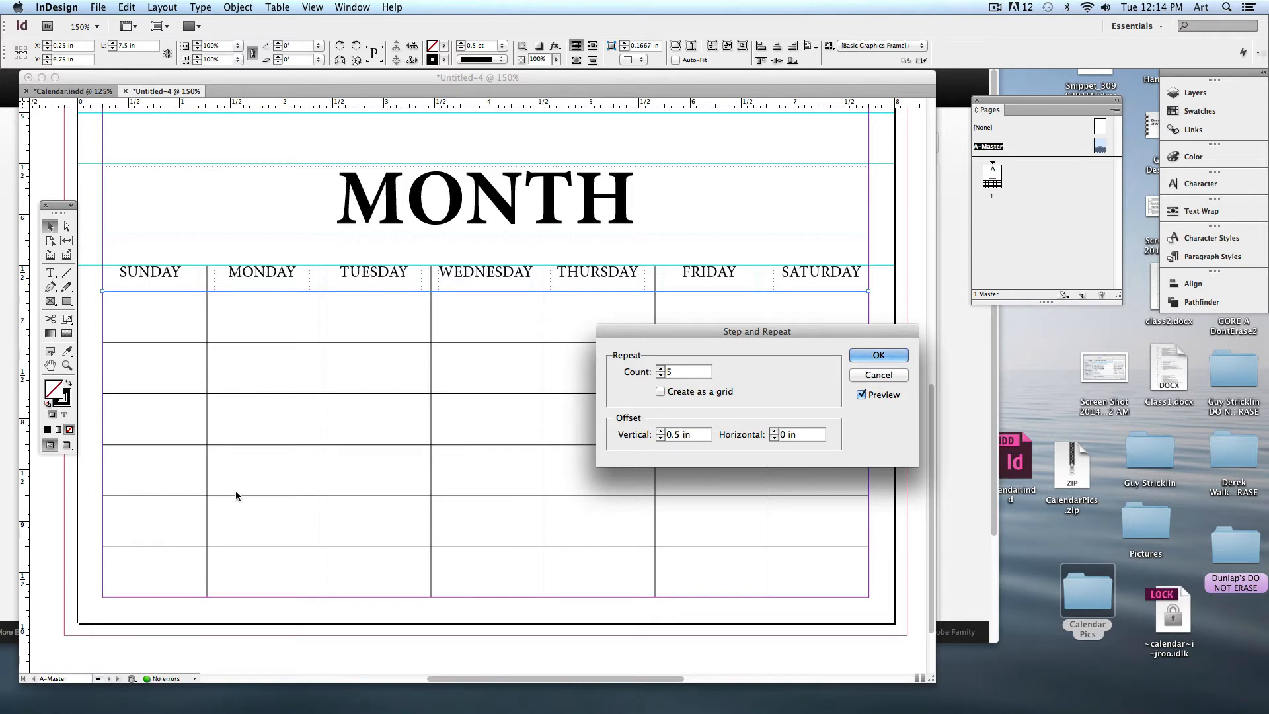
pyautogui.click(878, 357)
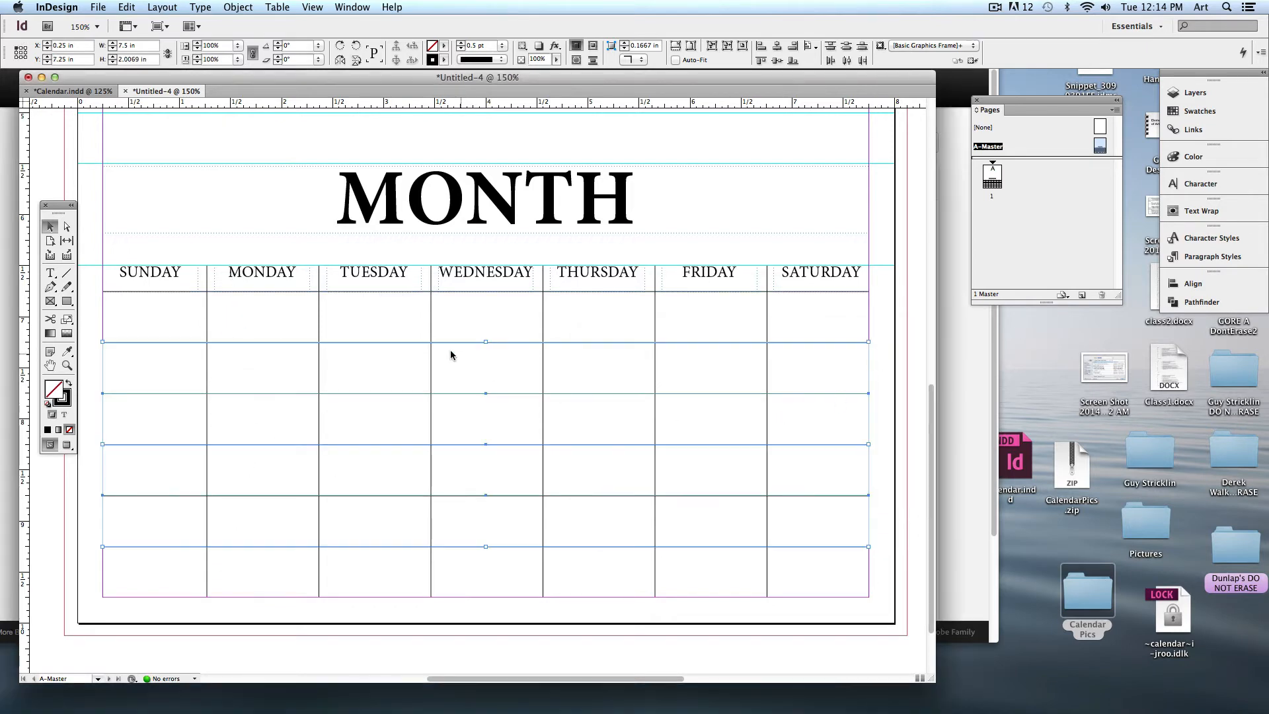
pyautogui.click(464, 318)
# Compare with the grid in Calendar.indd, and shorten all the vertical lines so they end at the lowest horizontal line
pyautogui.click(81, 91)
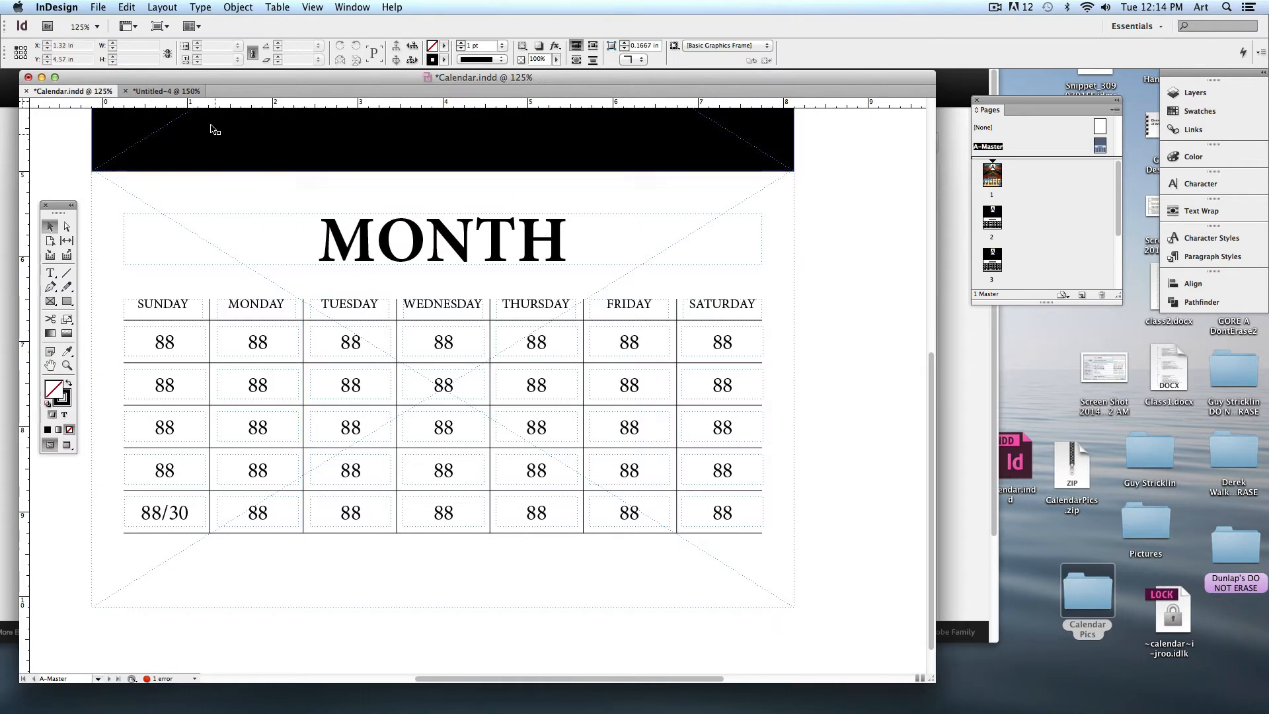
pyautogui.click(160, 92)
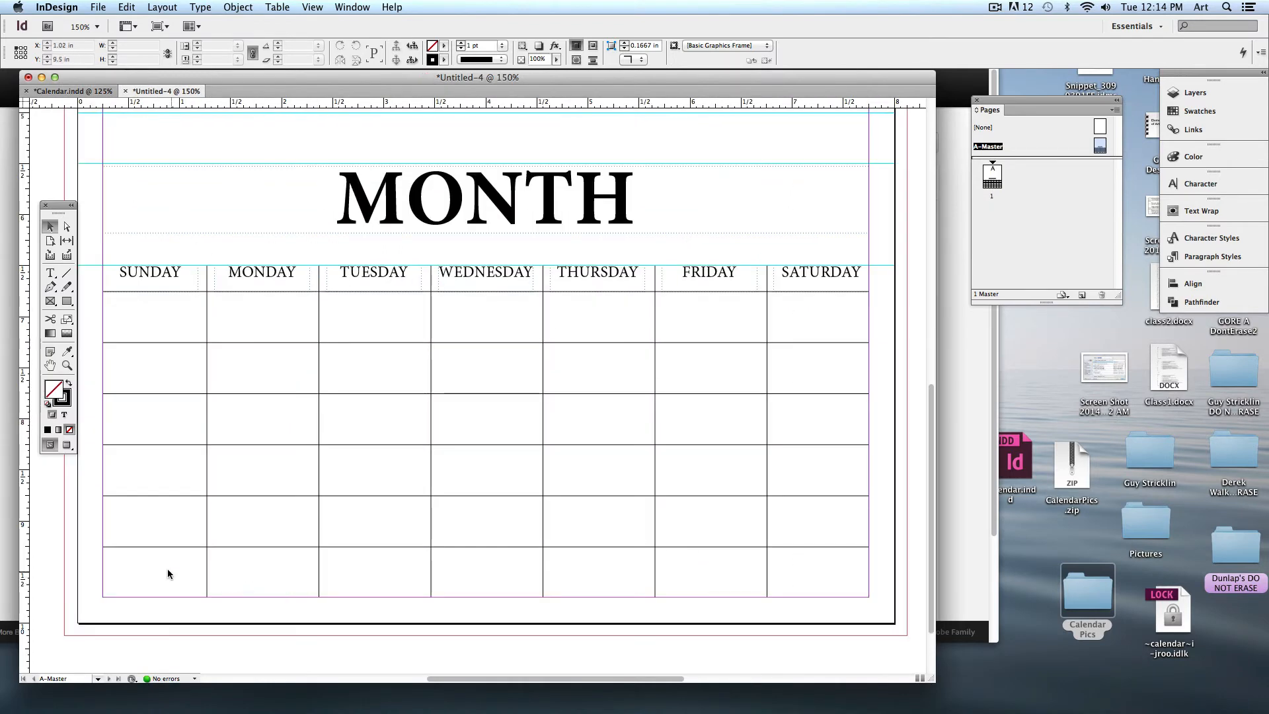
pyautogui.moveTo(152, 568); pyautogui.dragTo(808, 637)
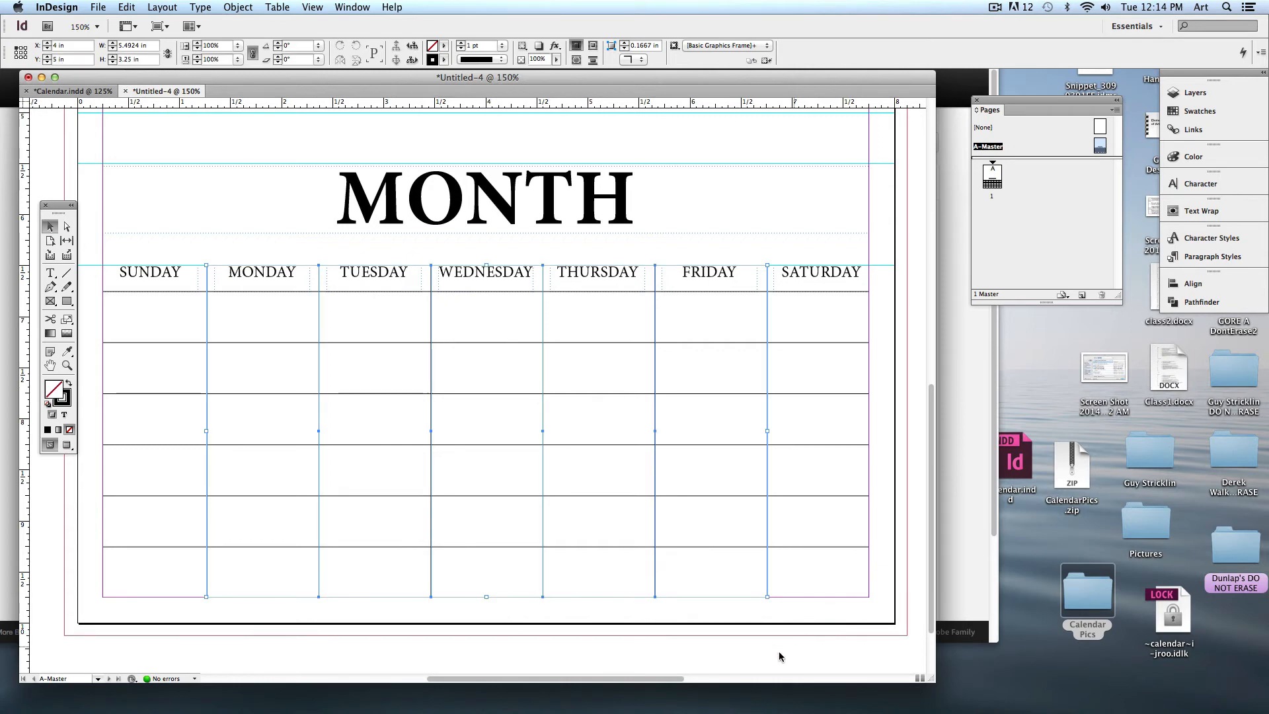
pyautogui.moveTo(486, 596); pyautogui.dragTo(490, 548)
pyautogui.click(470, 596)
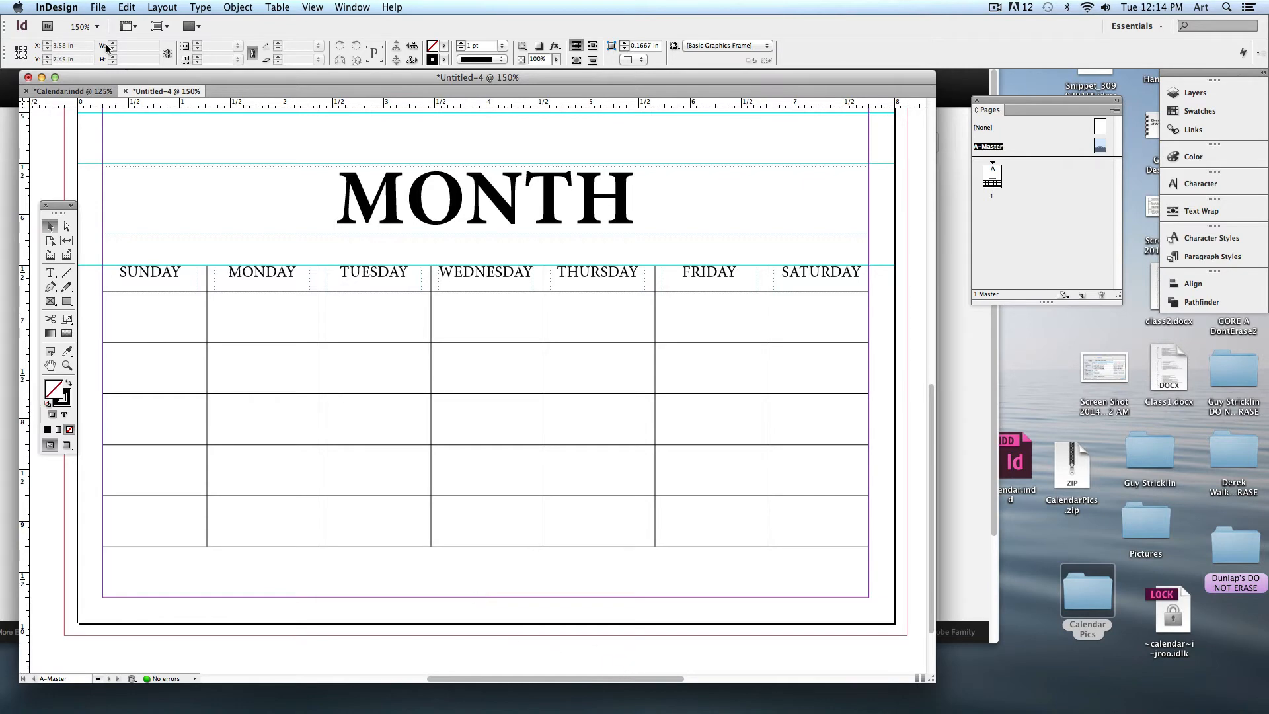
# Examine the individual date number frames across the first week row of the master page in Calendar.indd
pyautogui.click(81, 90)
pyautogui.click(165, 334)
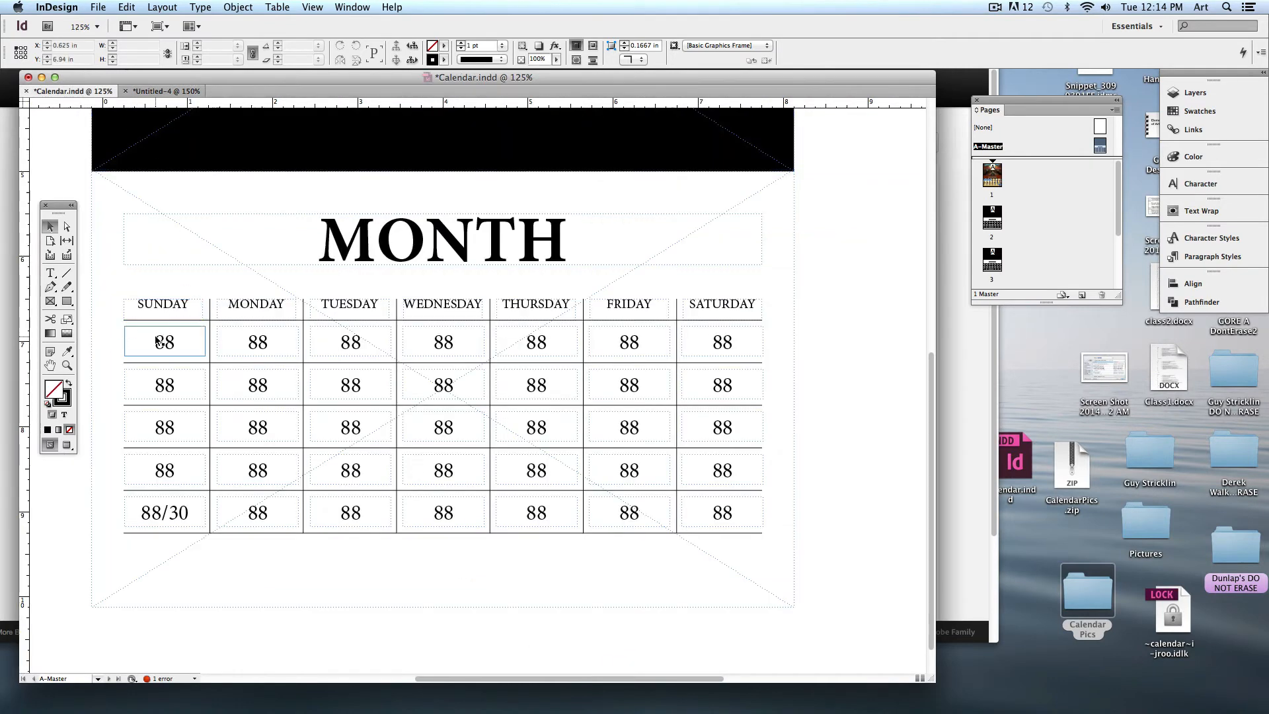
pyautogui.click(253, 342)
pyautogui.click(349, 341)
pyautogui.click(444, 341)
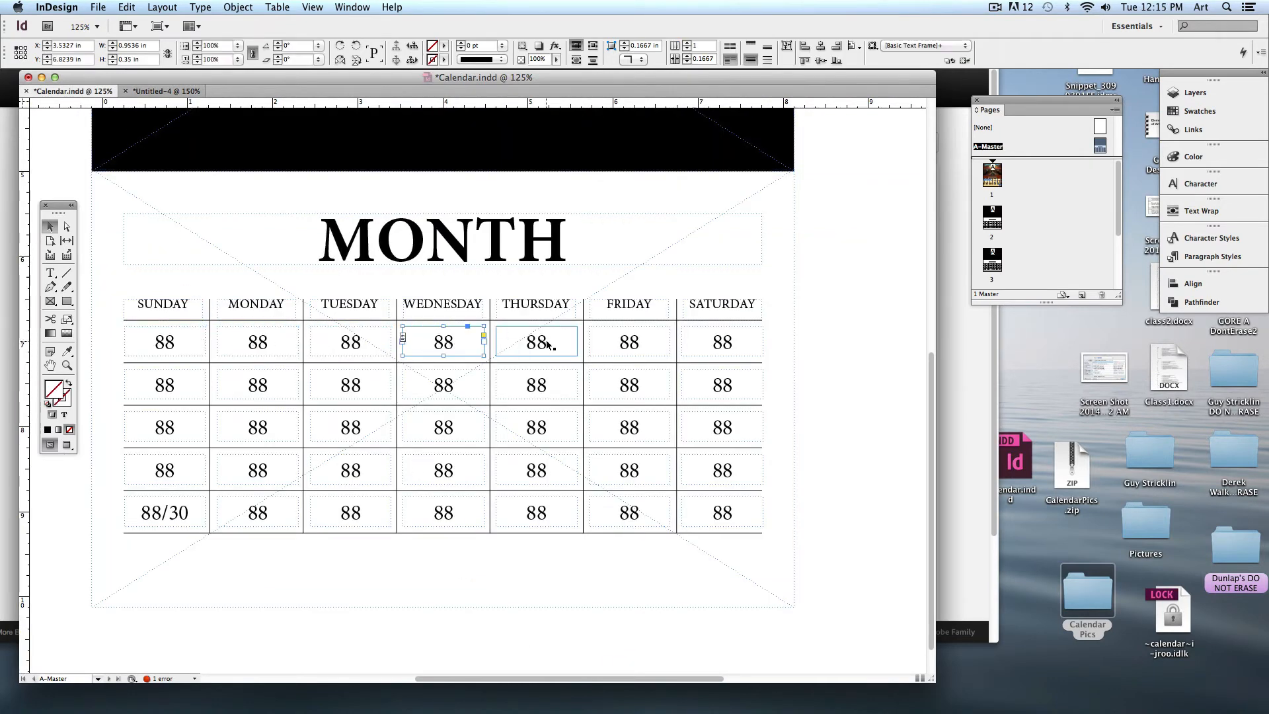
pyautogui.click(536, 341)
pyautogui.click(628, 341)
pyautogui.click(727, 342)
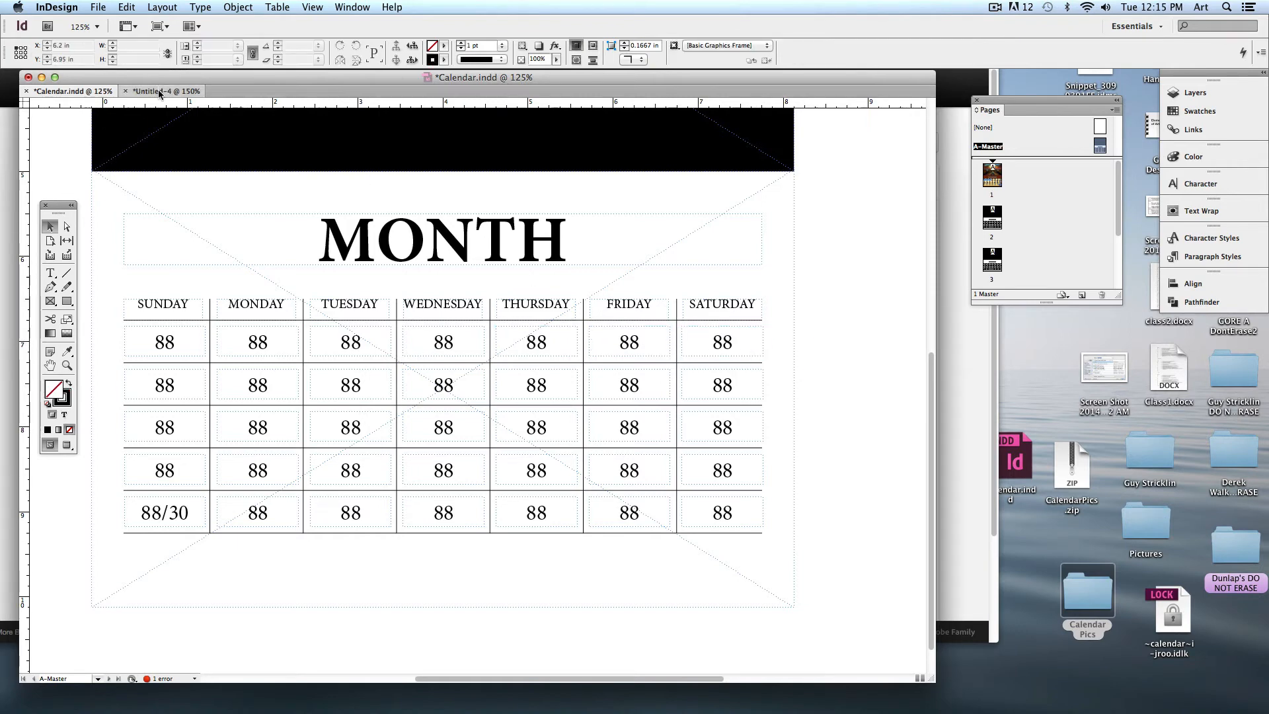
# In the untitled calendar document, draw a text frame in the first Sunday cell and size it 0.95 in wide by 0.35 in high
pyautogui.click(158, 90)
pyautogui.click(50, 272)
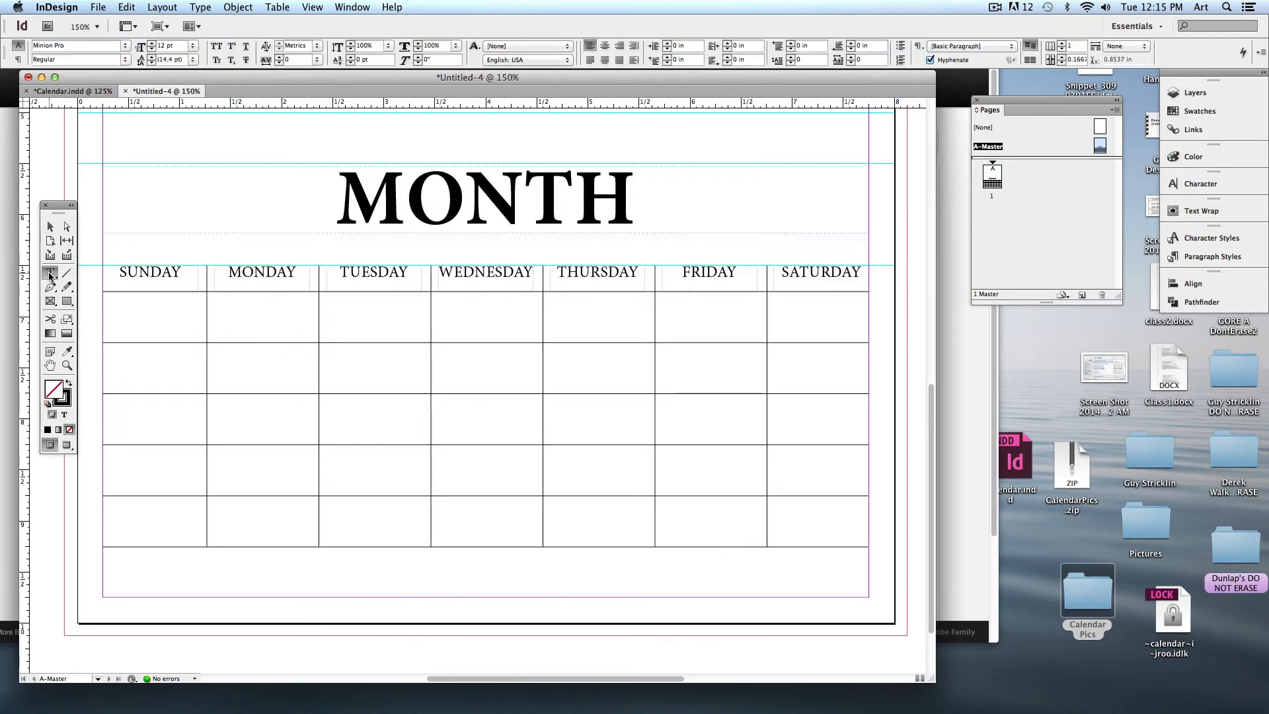
pyautogui.moveTo(103, 304); pyautogui.dragTo(199, 335)
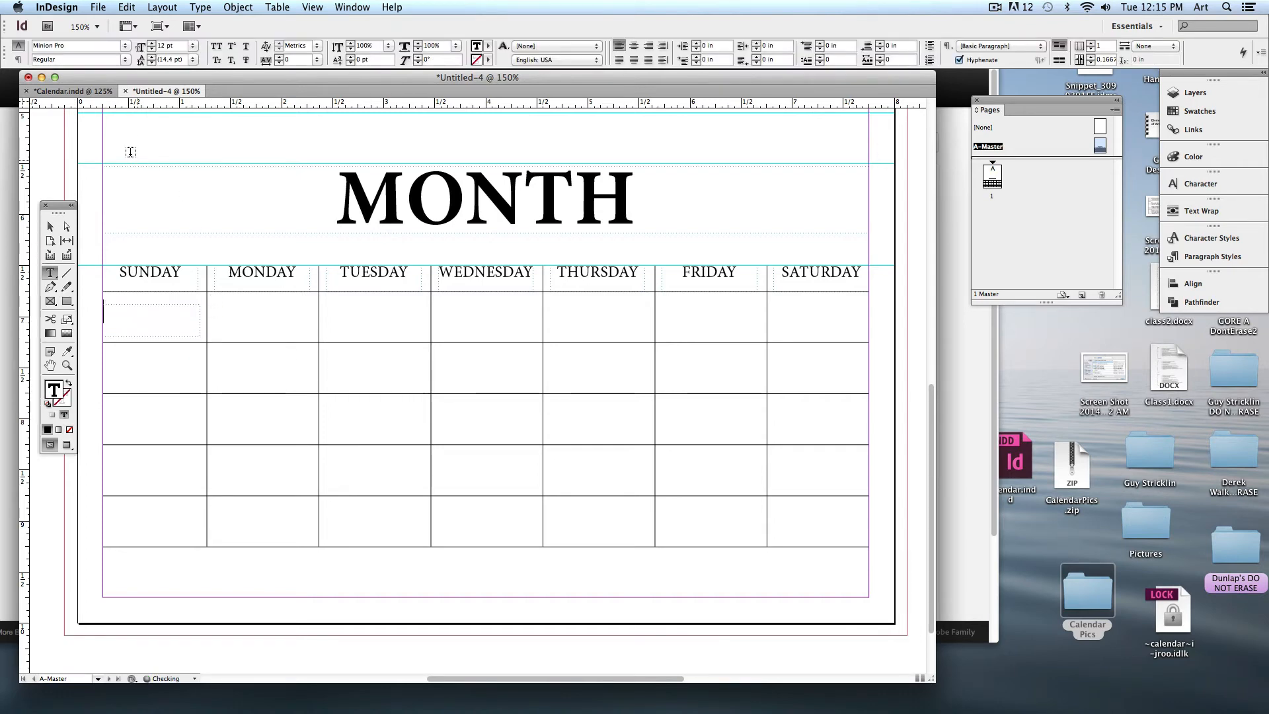
pyautogui.click(50, 226)
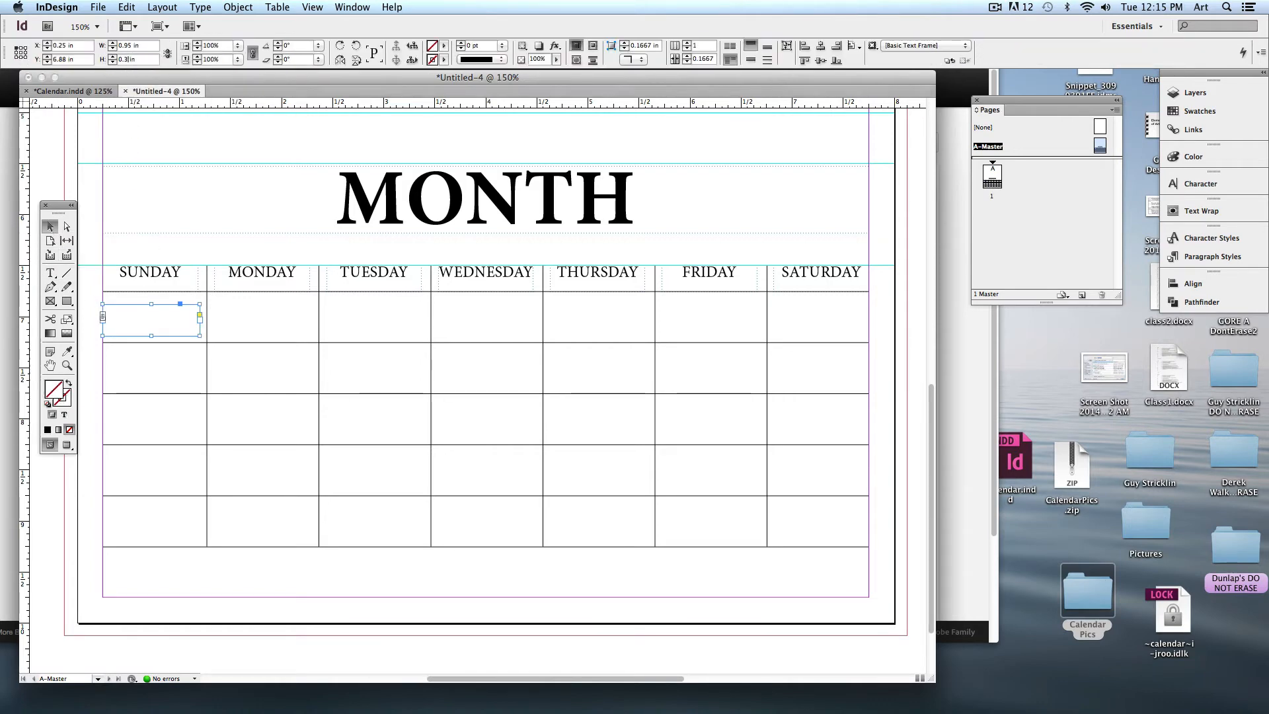
pyautogui.write('5')
pyautogui.press('Return')
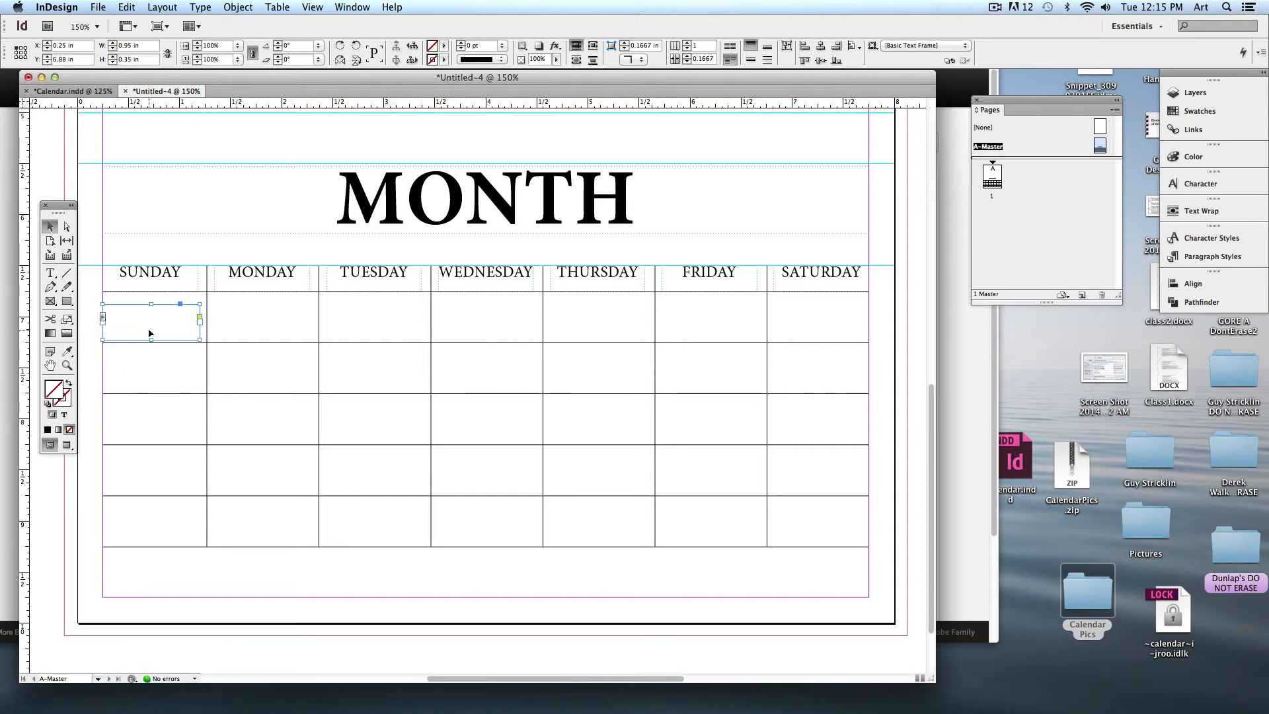
# Move the empty text frame up within the first Sunday cell to Y 6.83 in
pyautogui.press('Up')
pyautogui.press('Up')
pyautogui.press('Up')
pyautogui.press('Up')
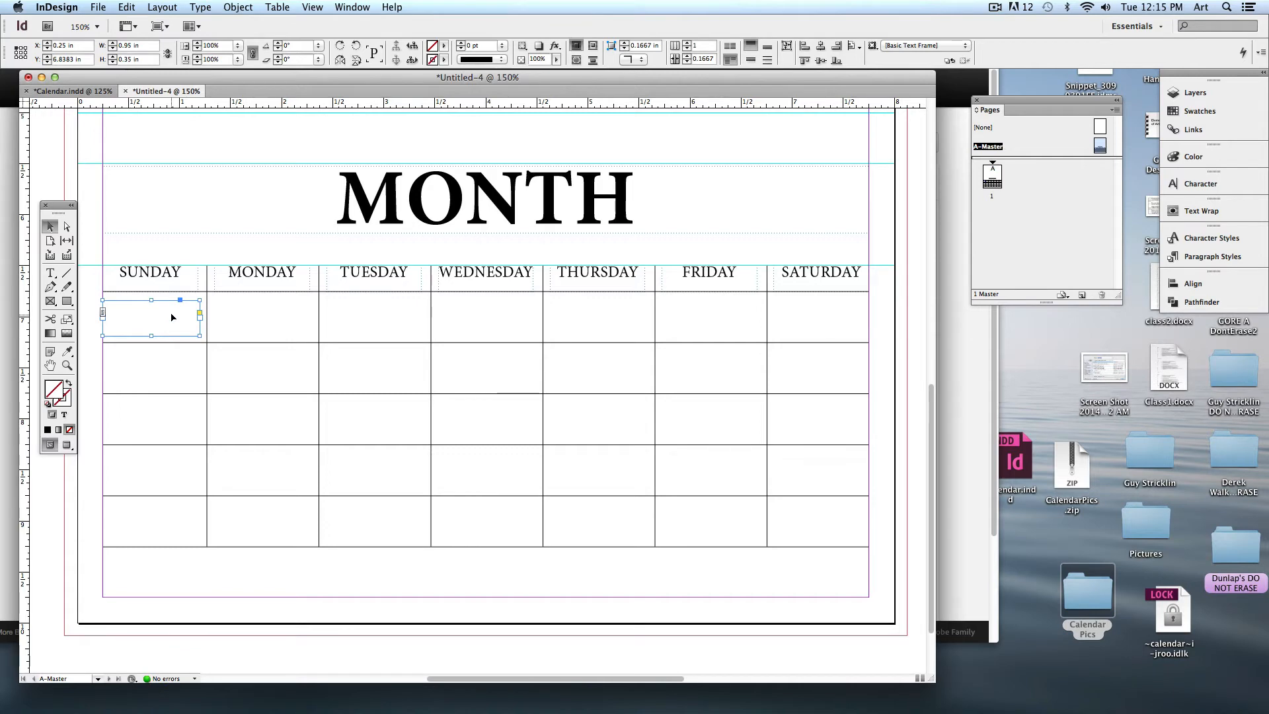
pyautogui.moveTo(173, 317); pyautogui.dragTo(172, 316)
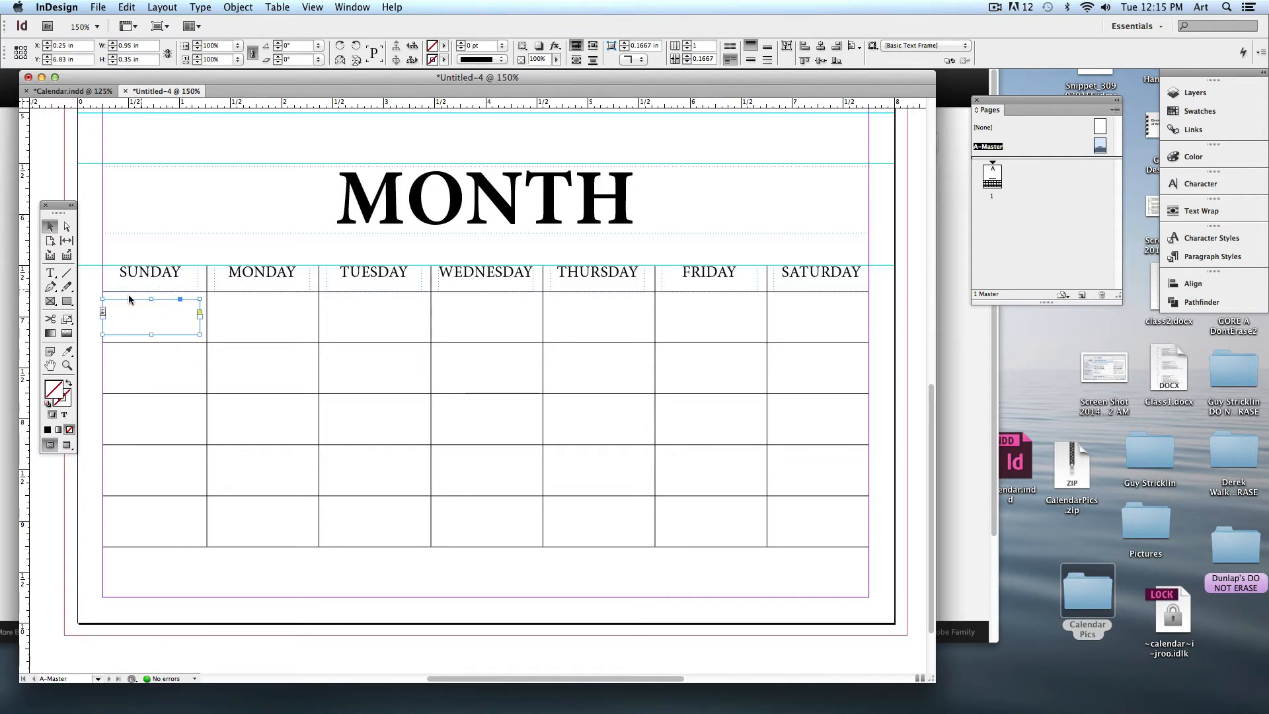
# Enter the placeholder date 88 in the text frame of the first Sunday cell
pyautogui.click(50, 273)
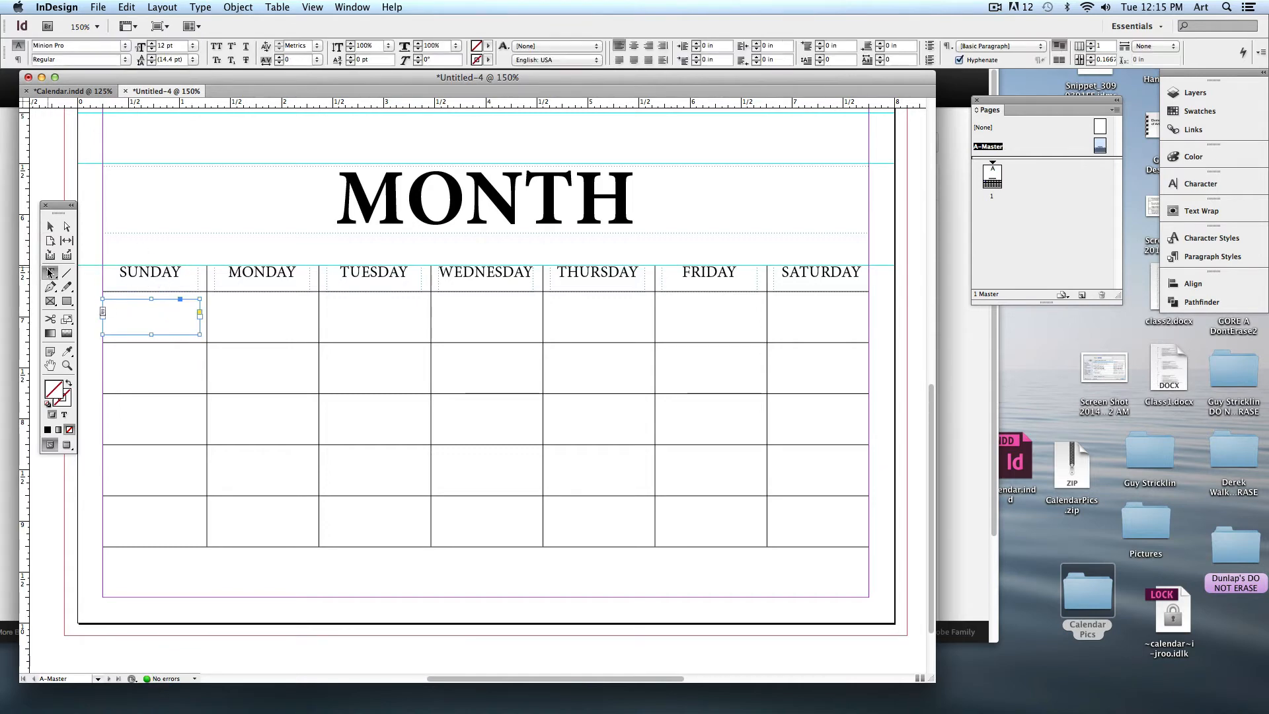
pyautogui.click(155, 320)
pyautogui.write('88')
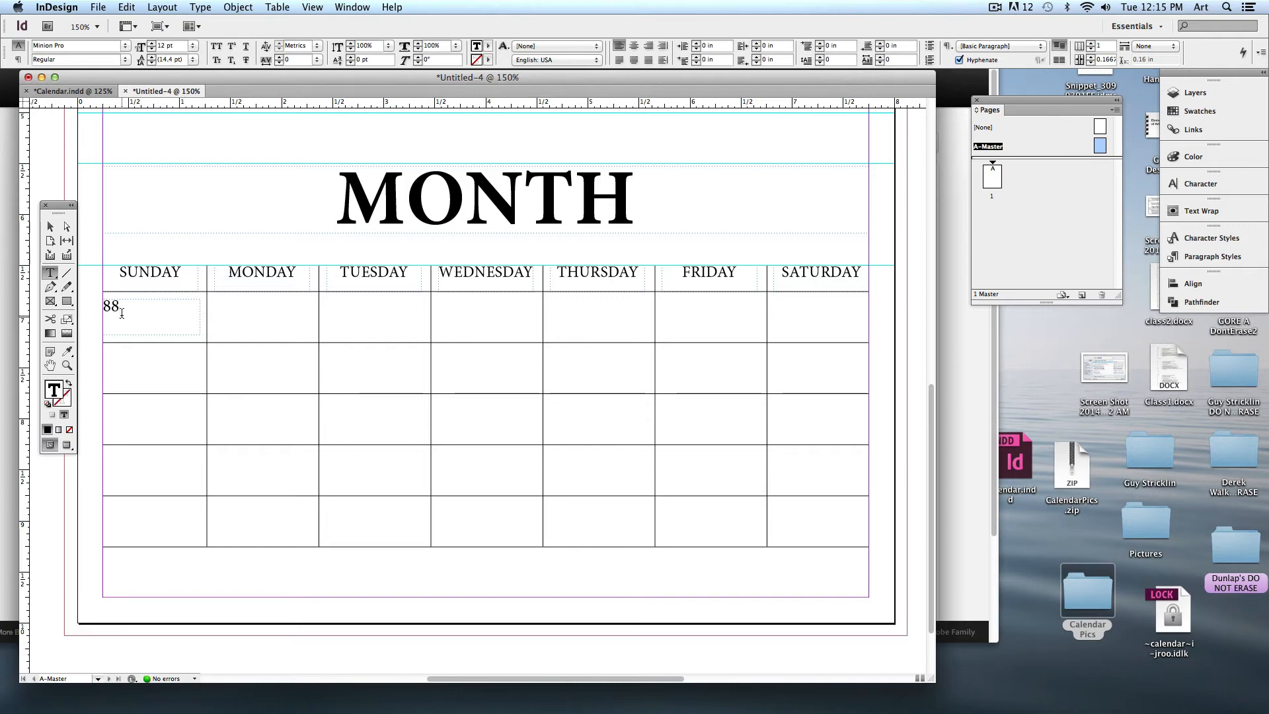
pyautogui.write('11')
pyautogui.press('BackSpace')
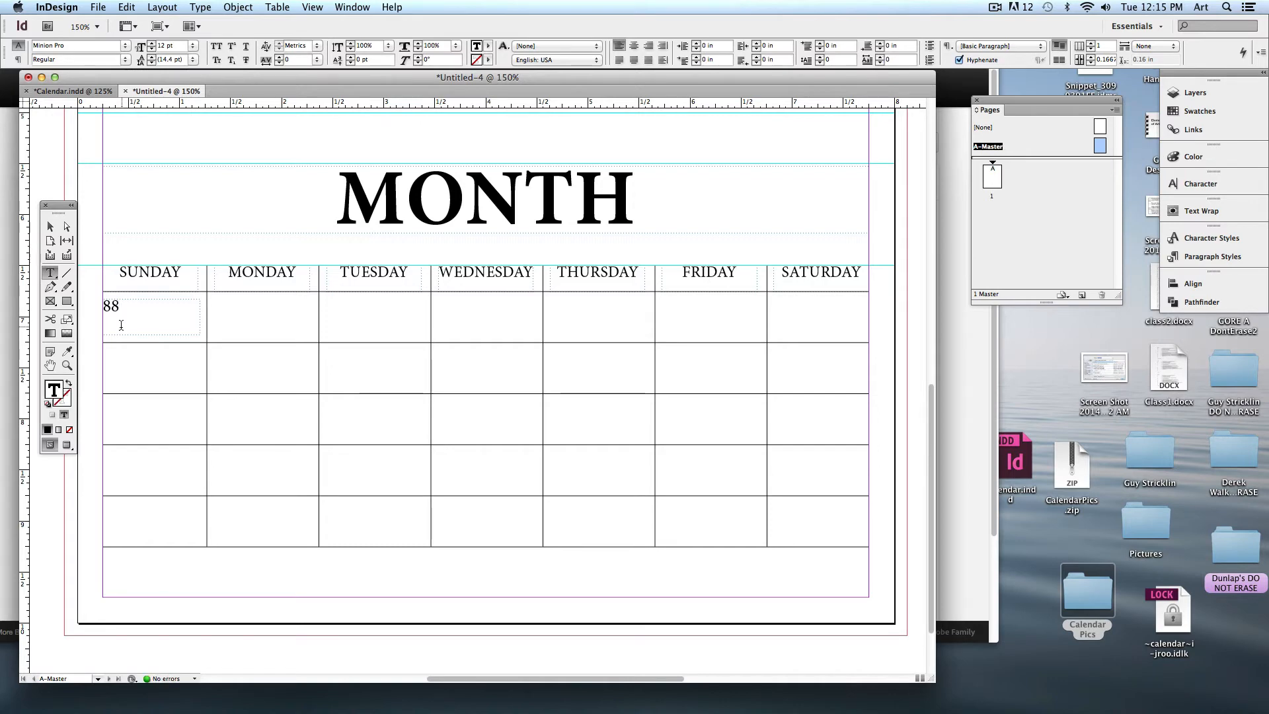
# Centre the placeholder 88 horizontally and set its font size to 18 pt
pyautogui.moveTo(119, 310); pyautogui.dragTo(64, 317)
pyautogui.click(633, 45)
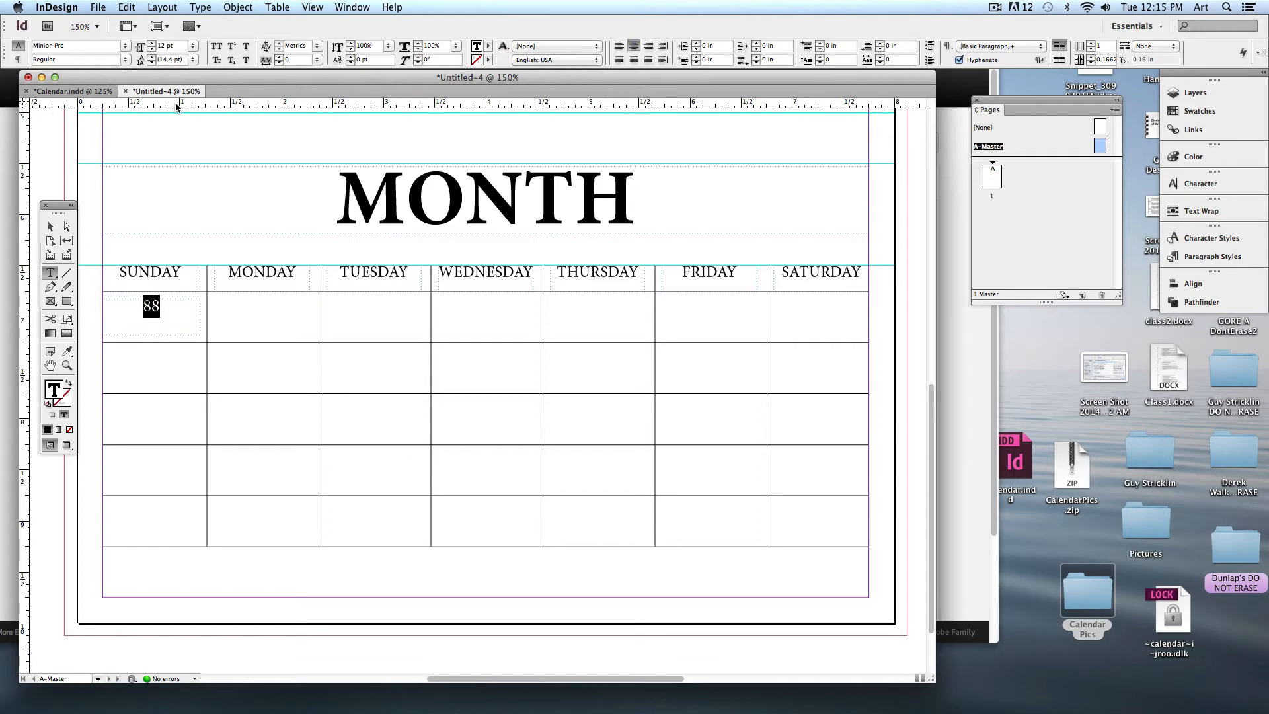
pyautogui.click(169, 46)
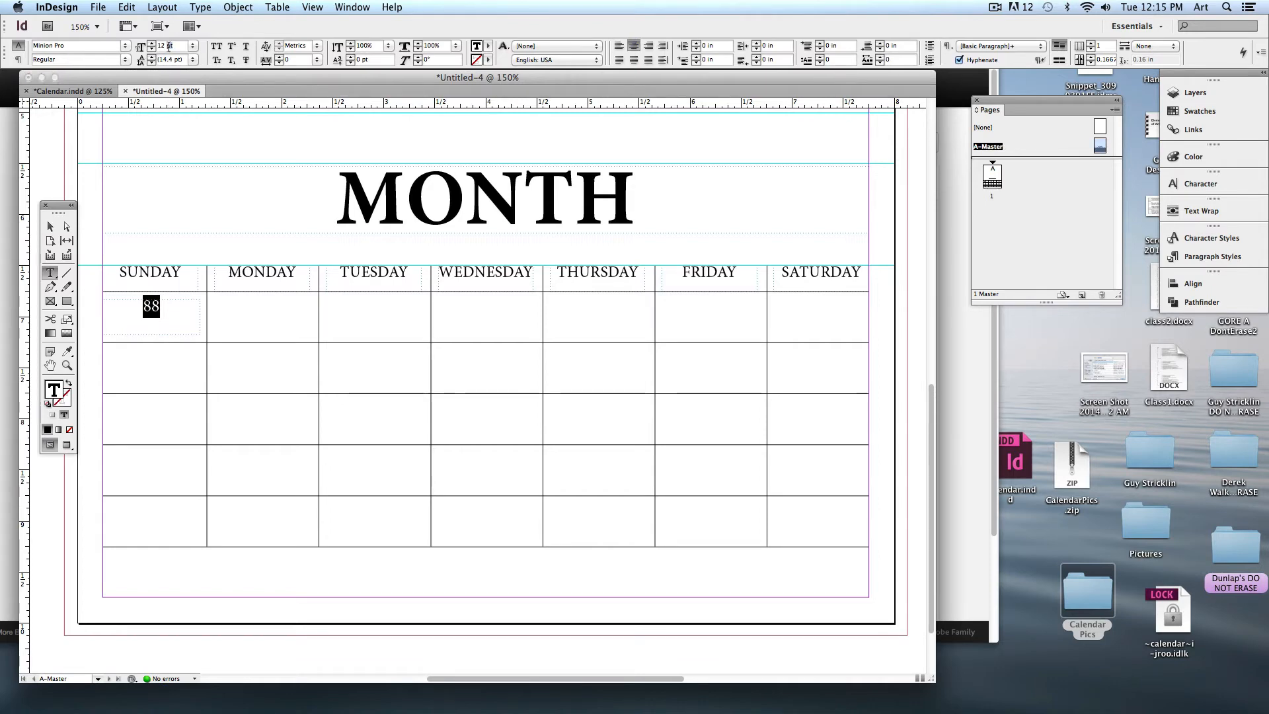
pyautogui.write('18')
pyautogui.press('Return')
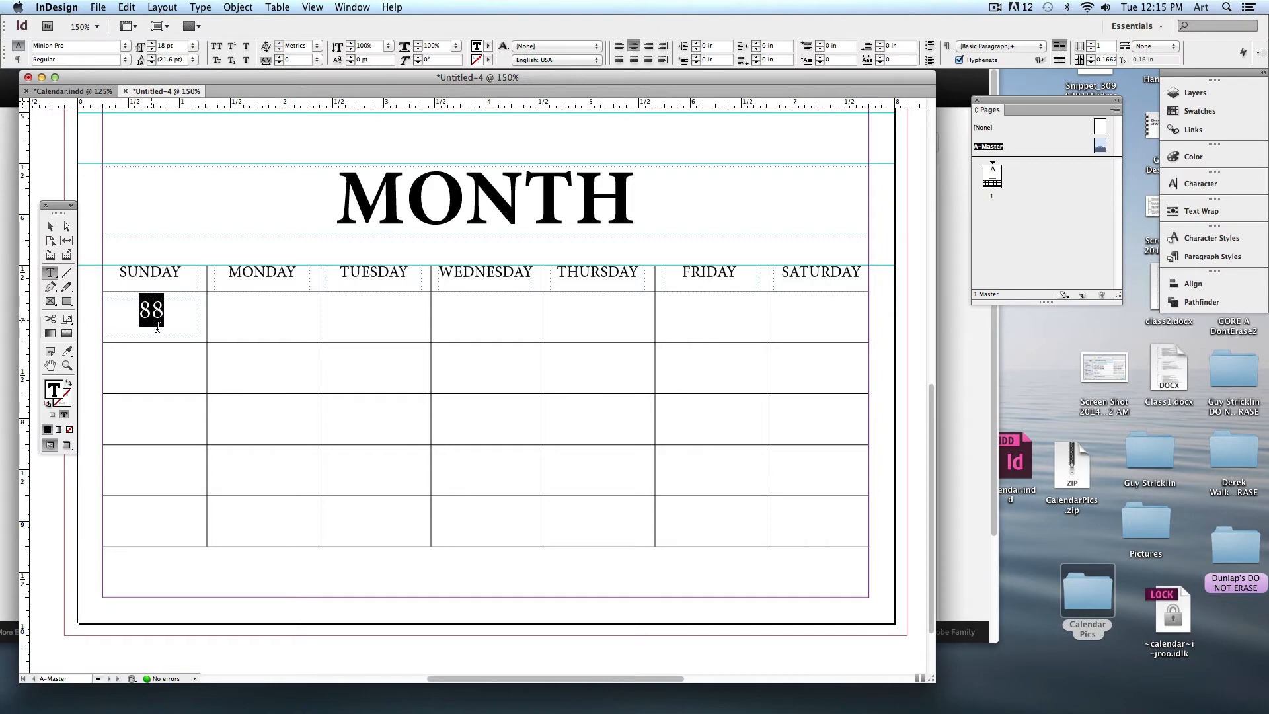
# Set the 88 text frame's vertical justification to Center in Text Frame Options, and deselect the frame
pyautogui.click(50, 226)
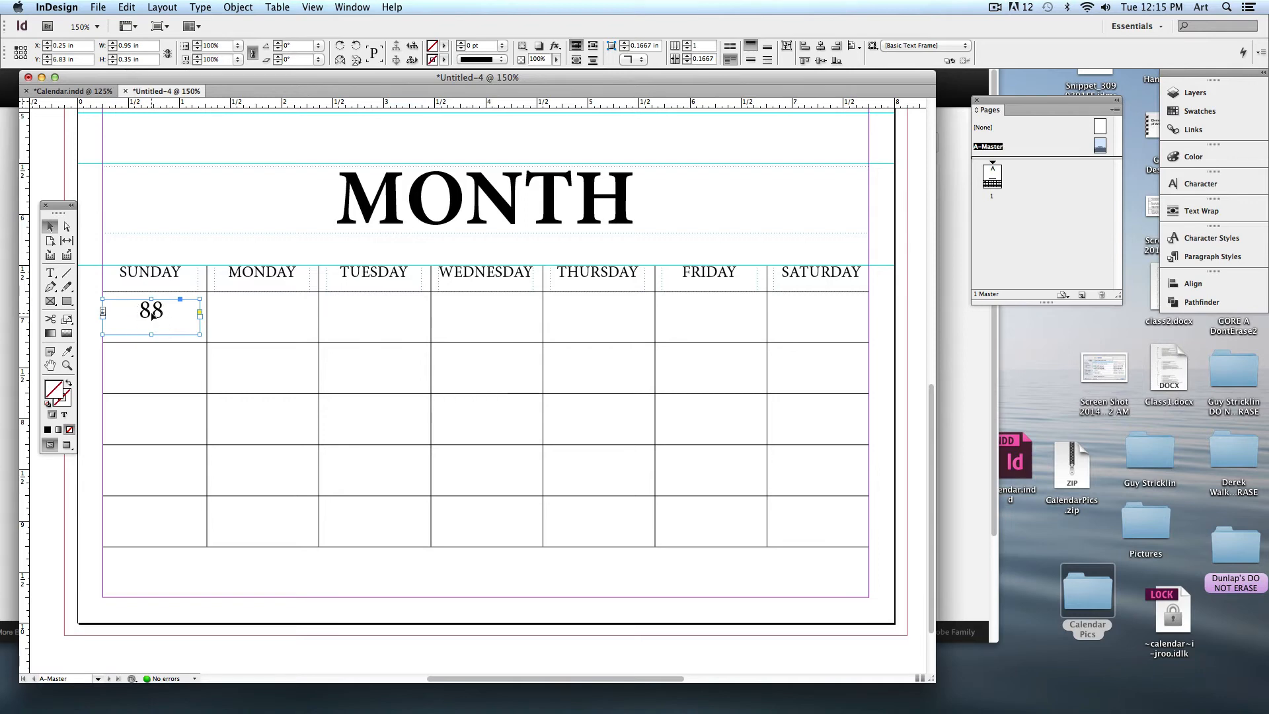
pyautogui.click(236, 6)
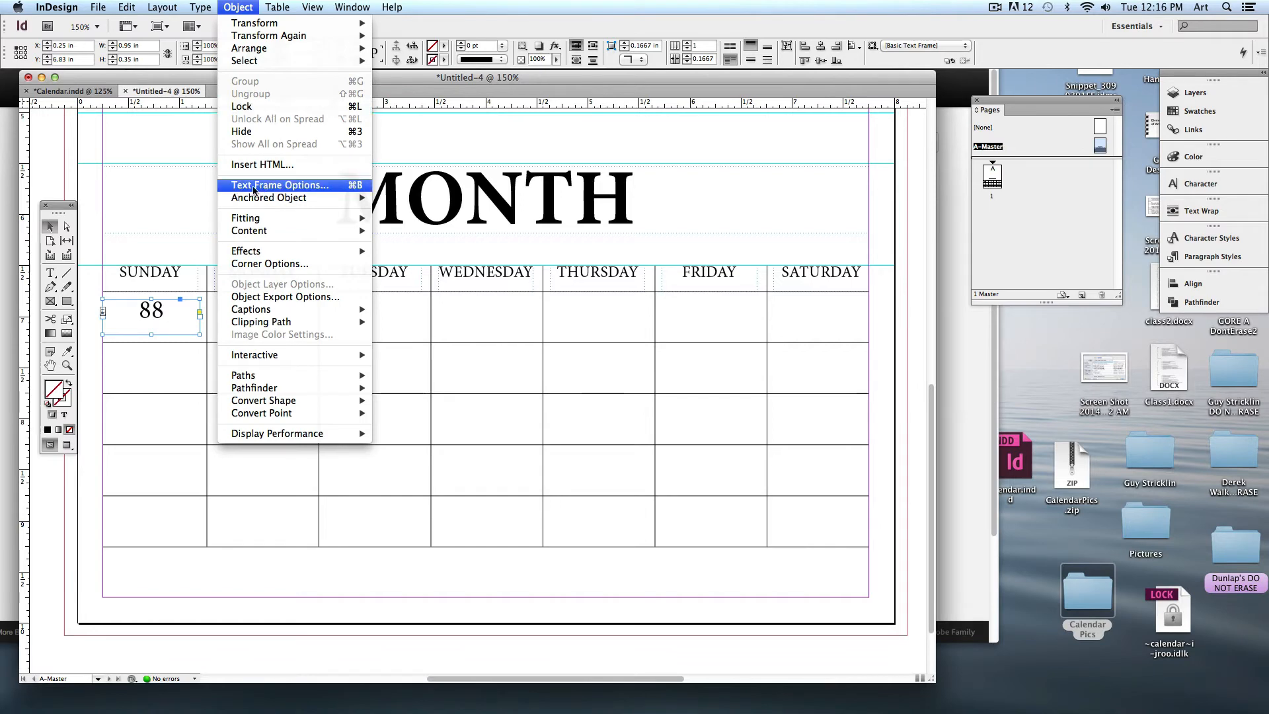
pyautogui.click(308, 185)
pyautogui.moveTo(515, 140); pyautogui.dragTo(508, 123)
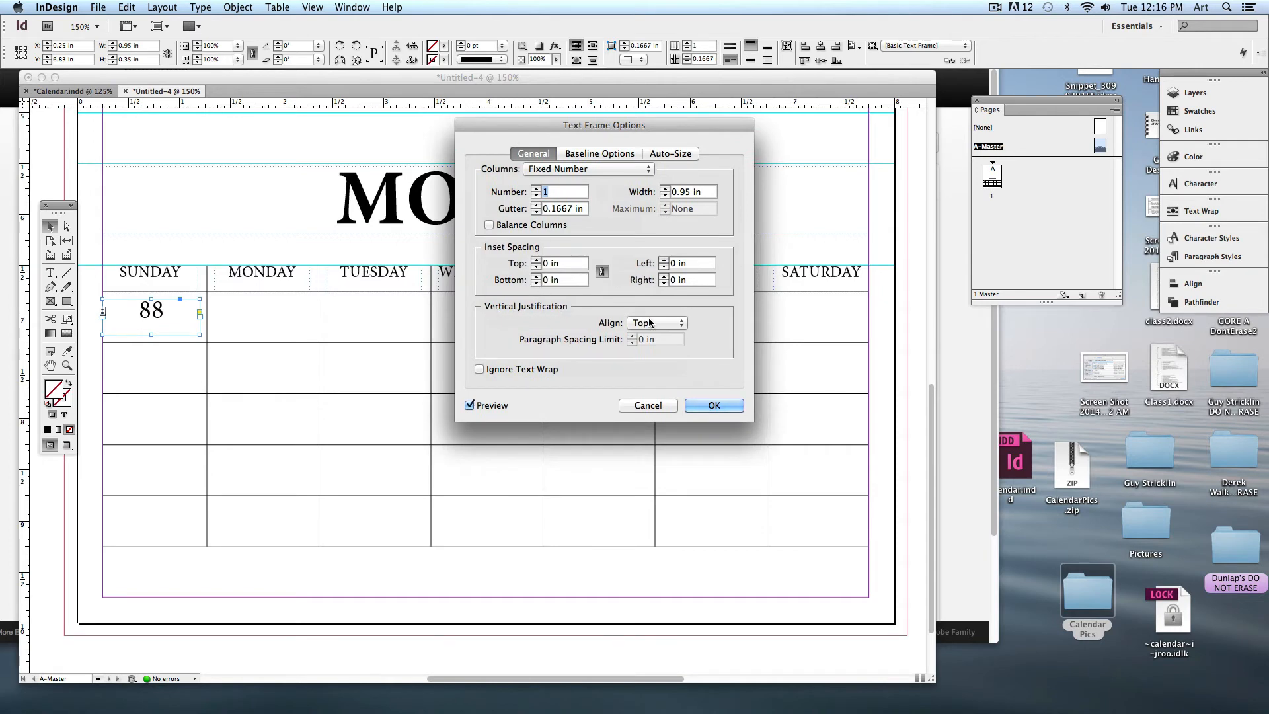
pyautogui.click(629, 324)
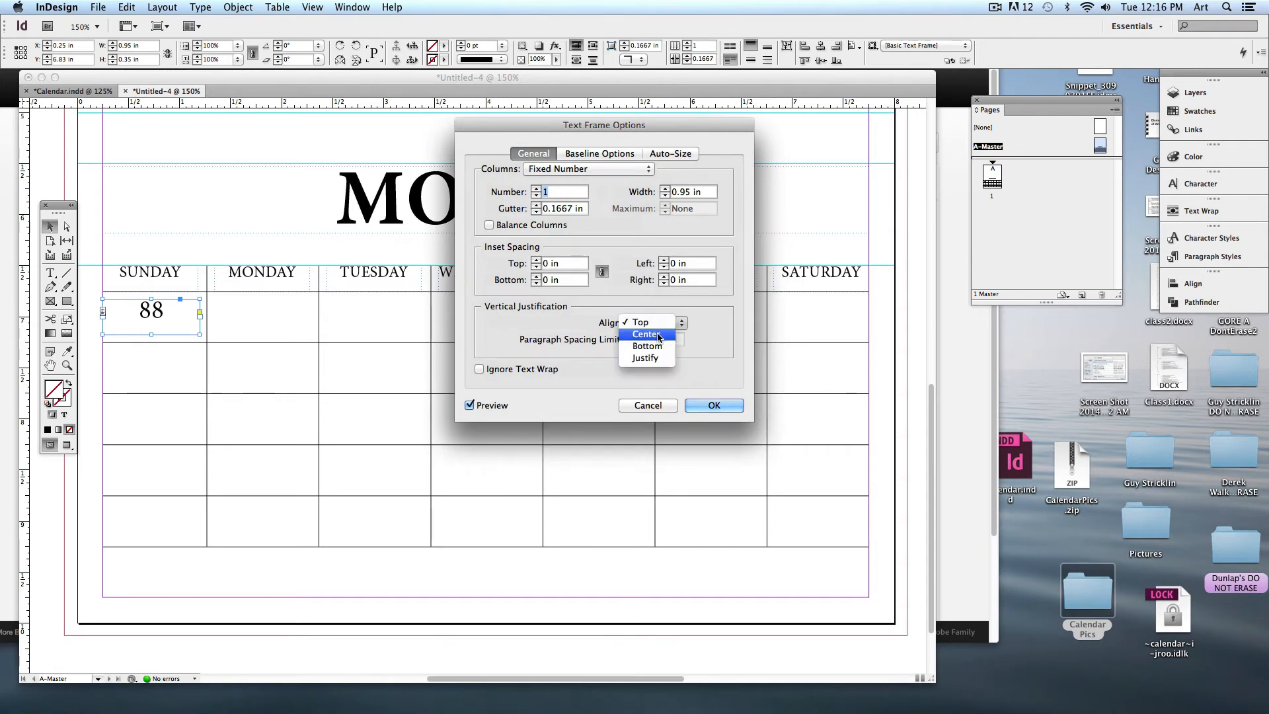
pyautogui.click(640, 334)
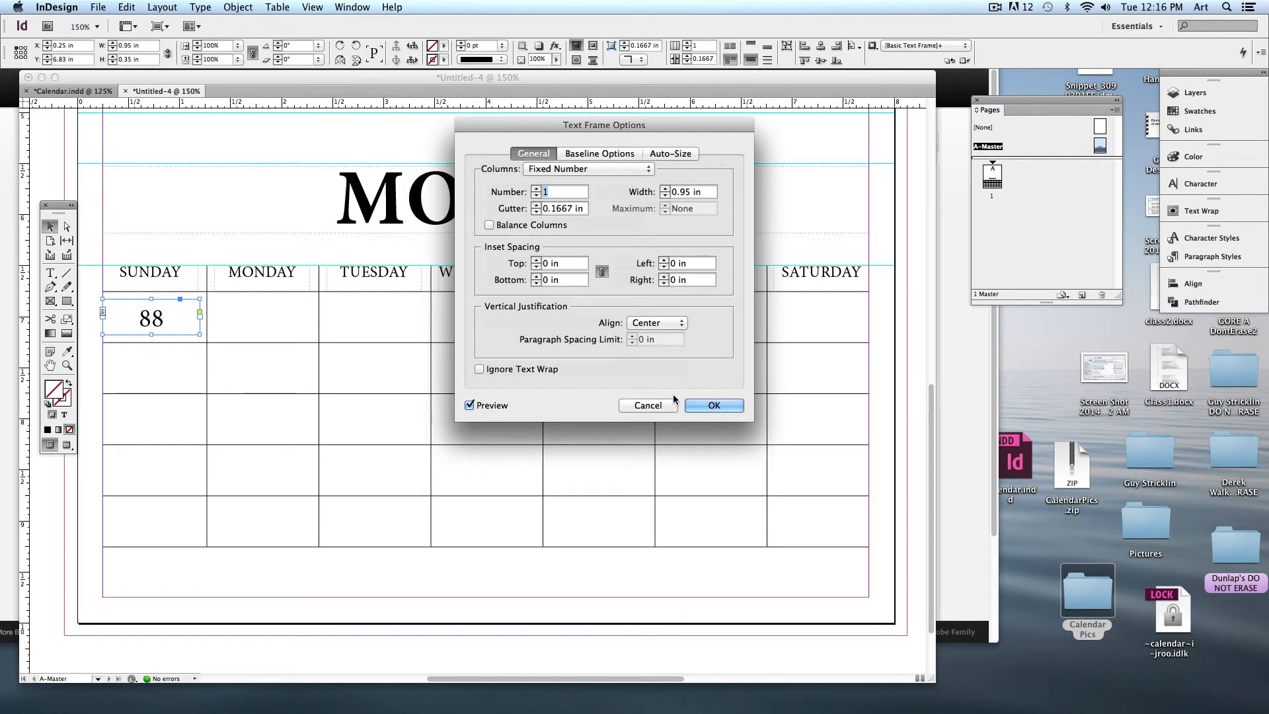
pyautogui.click(713, 406)
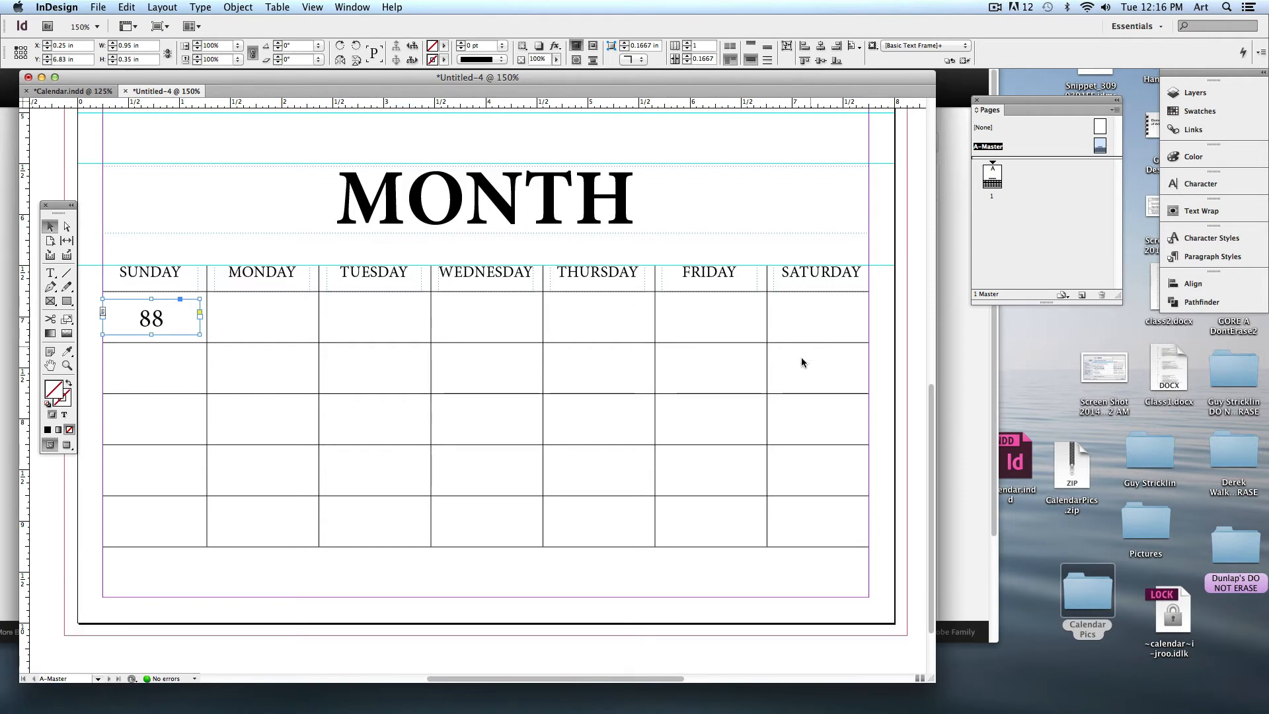
pyautogui.click(732, 254)
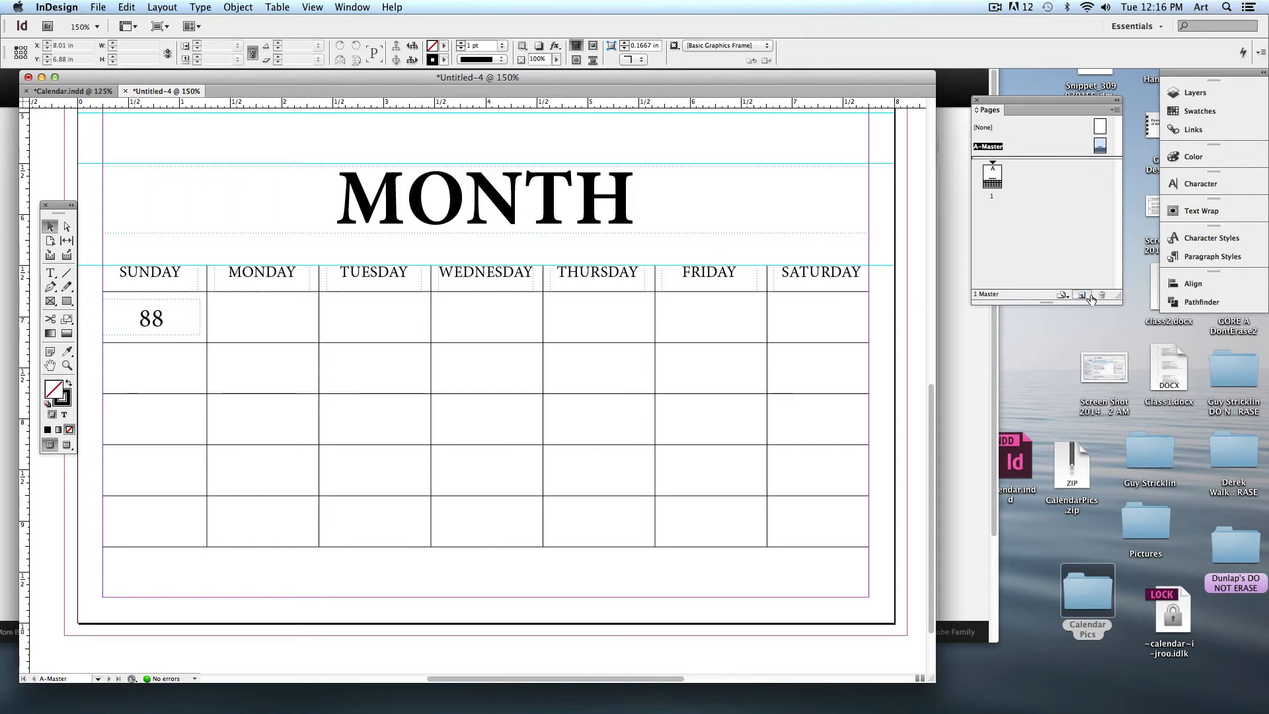
# Open the Align panel and detach it so it floats beside the document
pyautogui.click(1211, 283)
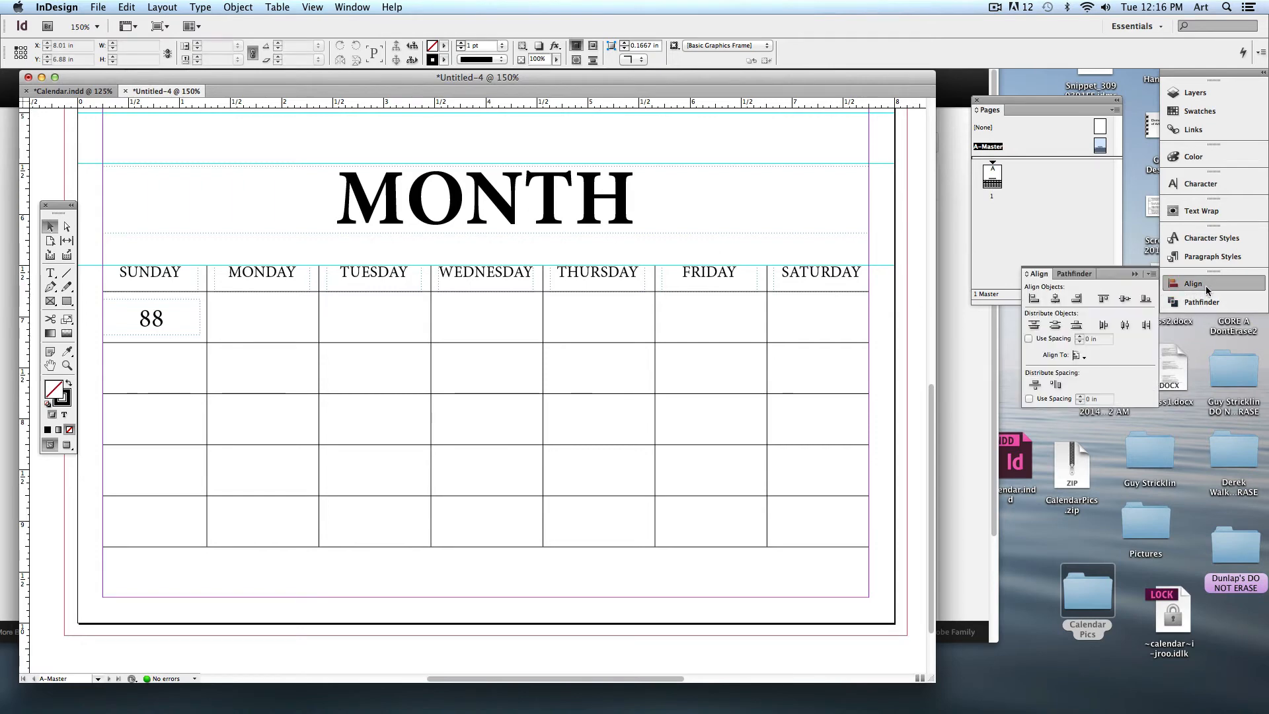
pyautogui.moveTo(1212, 283); pyautogui.dragTo(963, 324)
pyautogui.doubleClick(832, 309)
# Copy the 88 text frame from the first Sunday cell
pyautogui.click(137, 322)
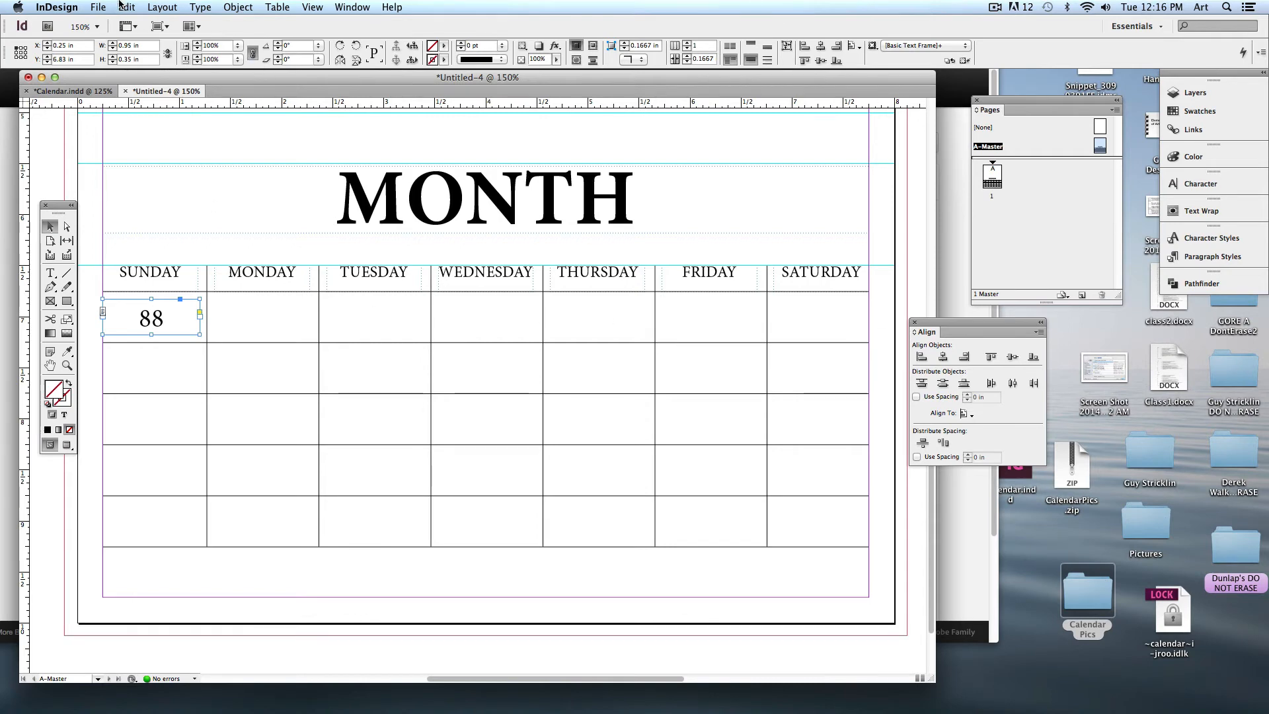
pyautogui.click(125, 6)
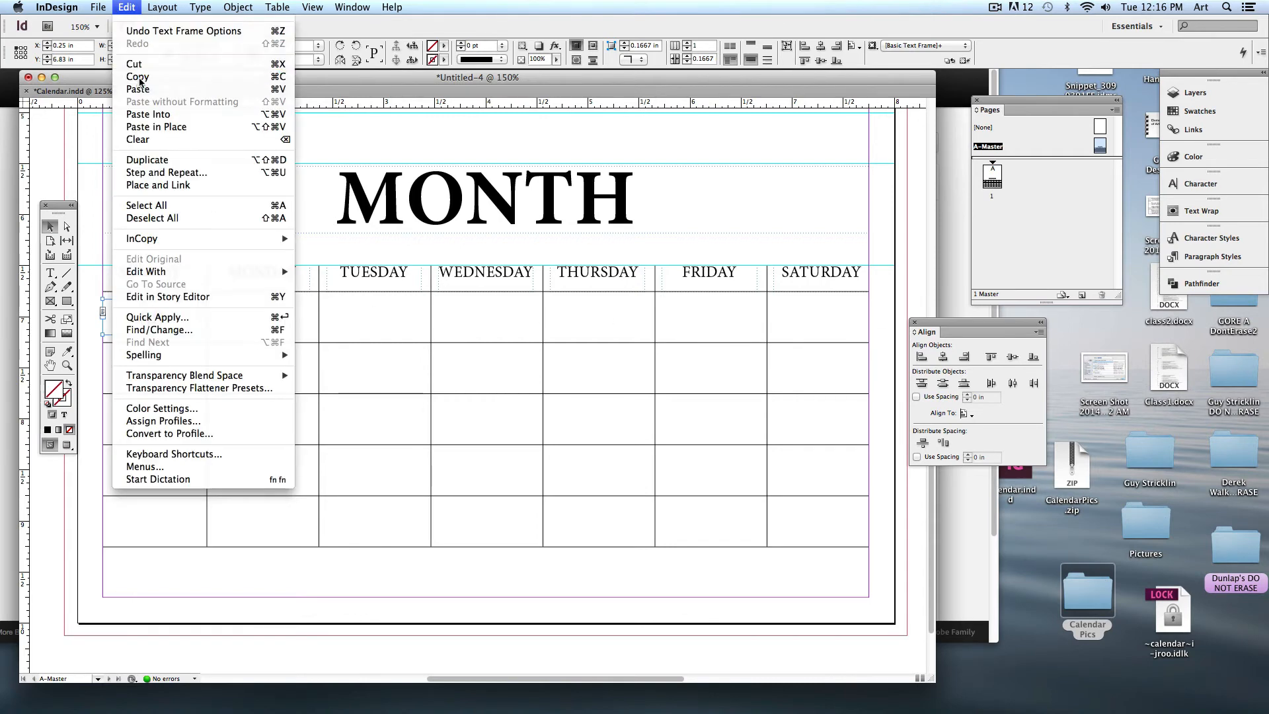
pyautogui.click(140, 81)
# Try a regular paste of the copied 88 frame with nothing selected, and delete the pasted copy
pyautogui.click(227, 340)
pyautogui.click(127, 7)
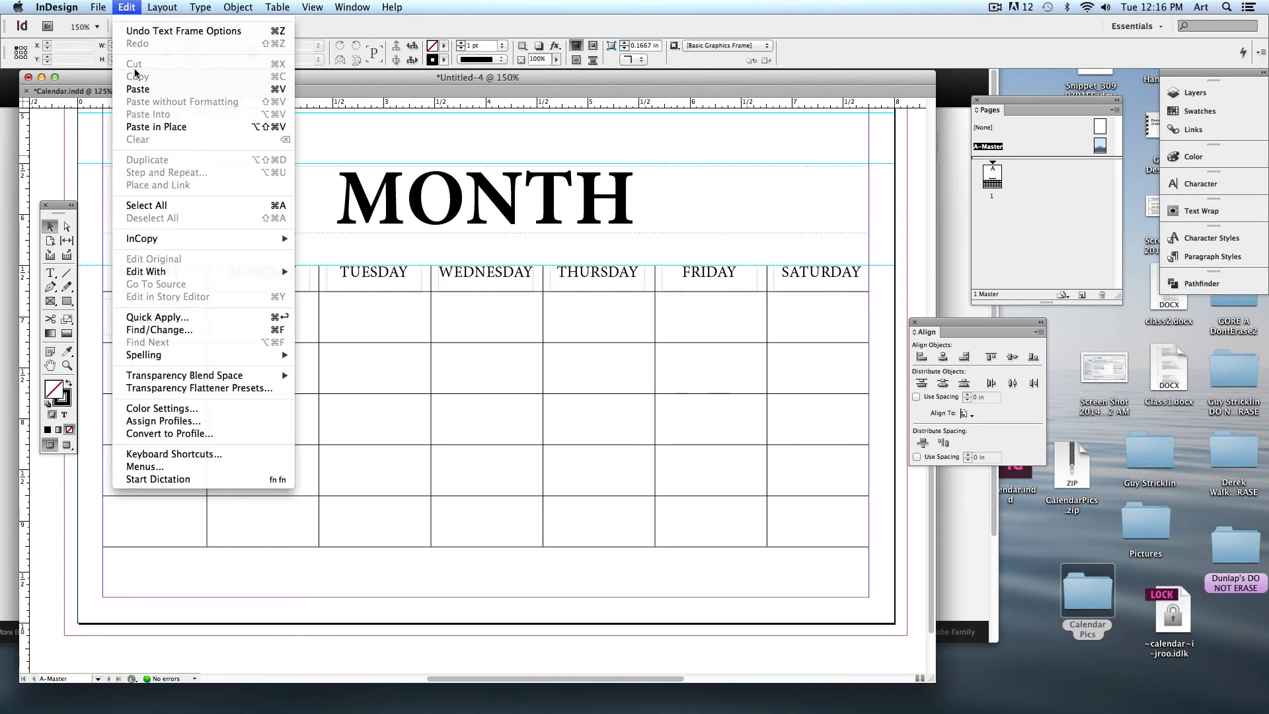
pyautogui.click(138, 89)
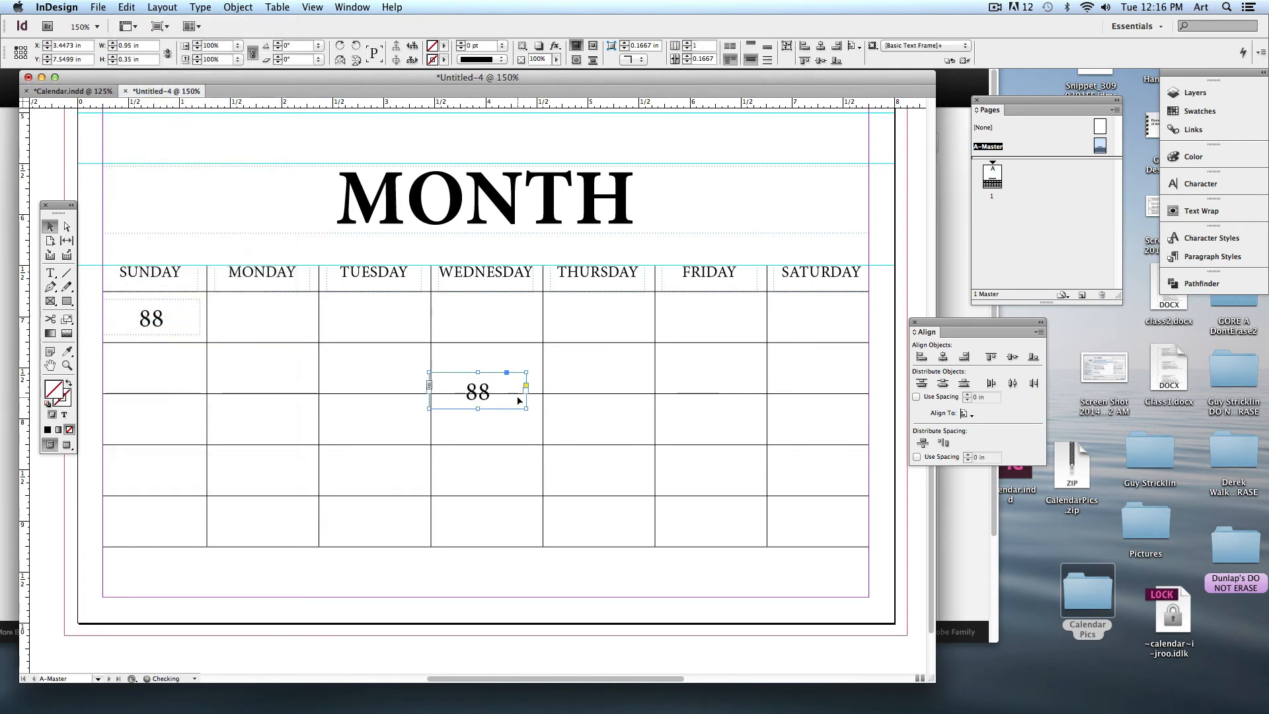
pyautogui.press('Delete')
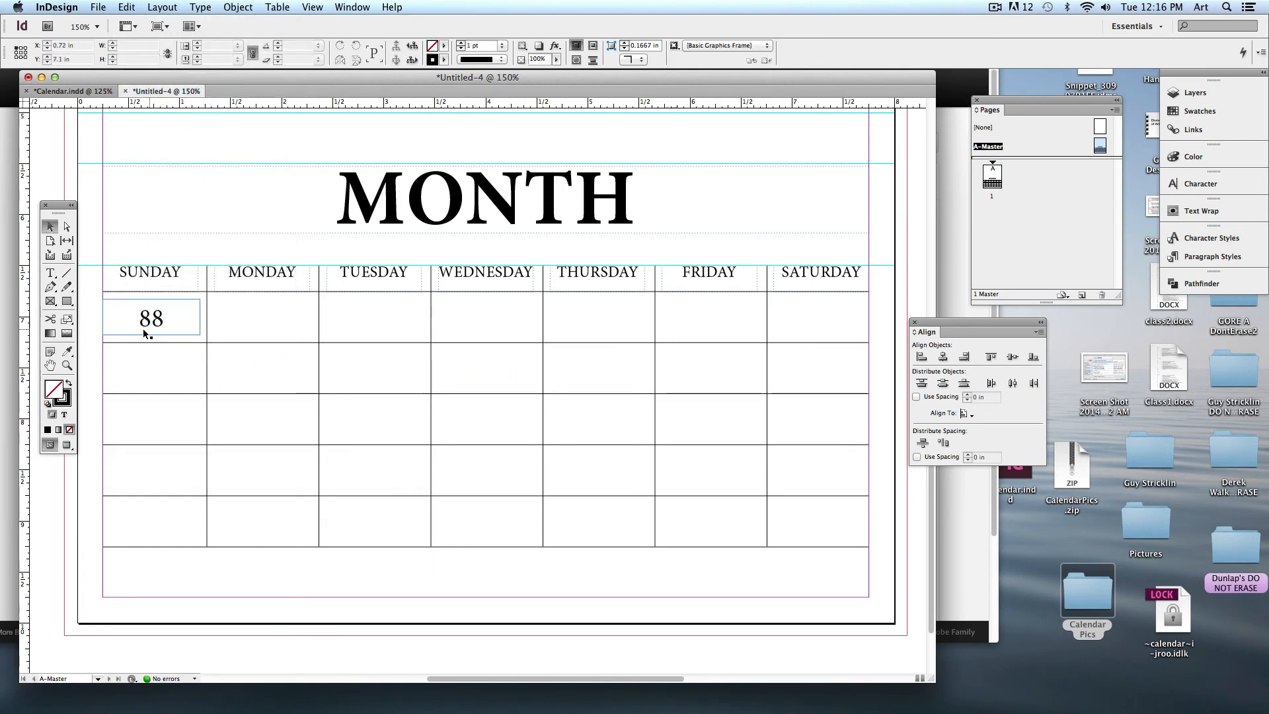
# Paste six copies of the 88 frame in place, stacked directly over the original in the first Sunday cell
pyautogui.click(126, 6)
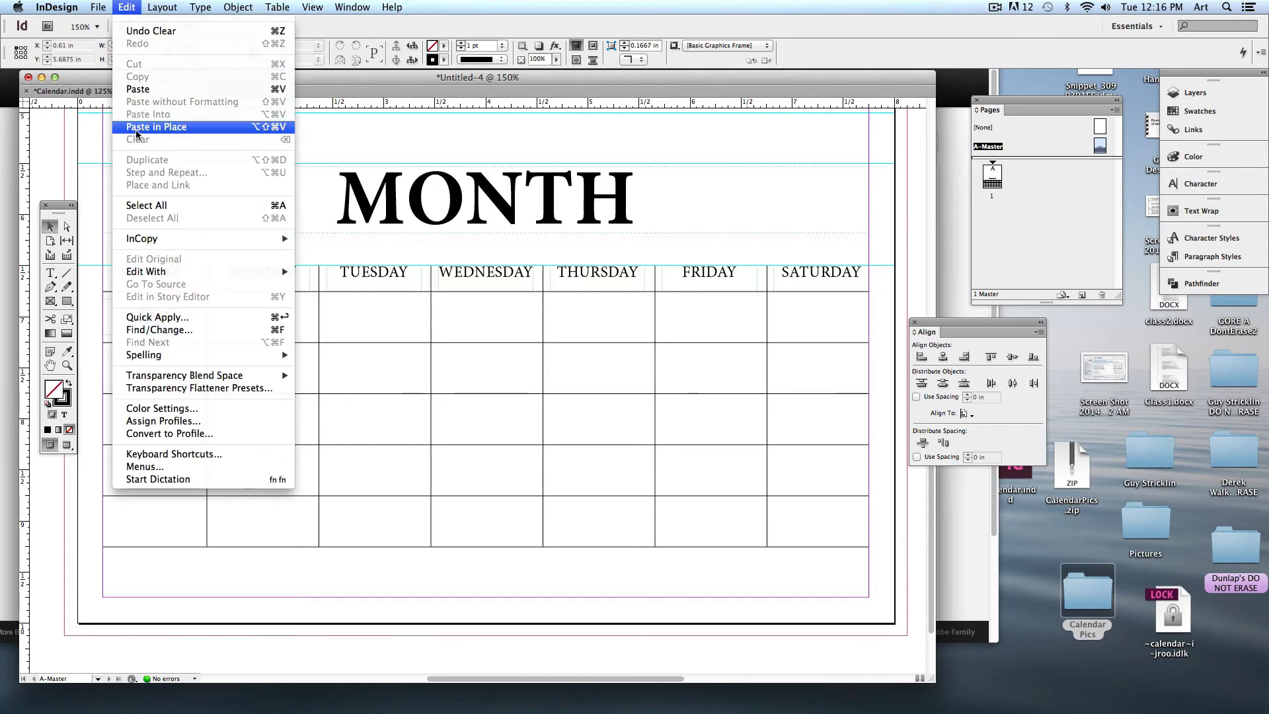
pyautogui.click(277, 128)
# Try pulling copies off the stack of 88 frames in the Sunday cell, and undo the moves
pyautogui.moveTo(150, 339); pyautogui.dragTo(202, 374)
pyautogui.press('super+z')
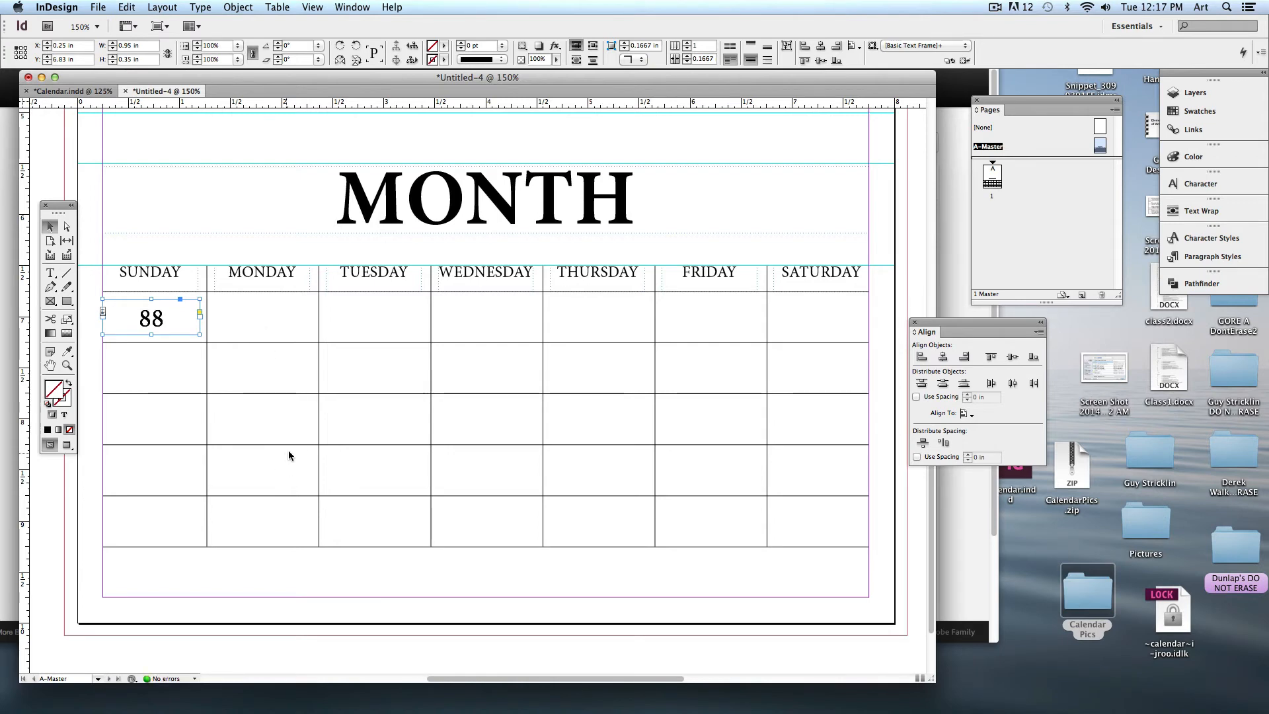
pyautogui.click(280, 396)
pyautogui.moveTo(159, 323); pyautogui.dragTo(137, 374)
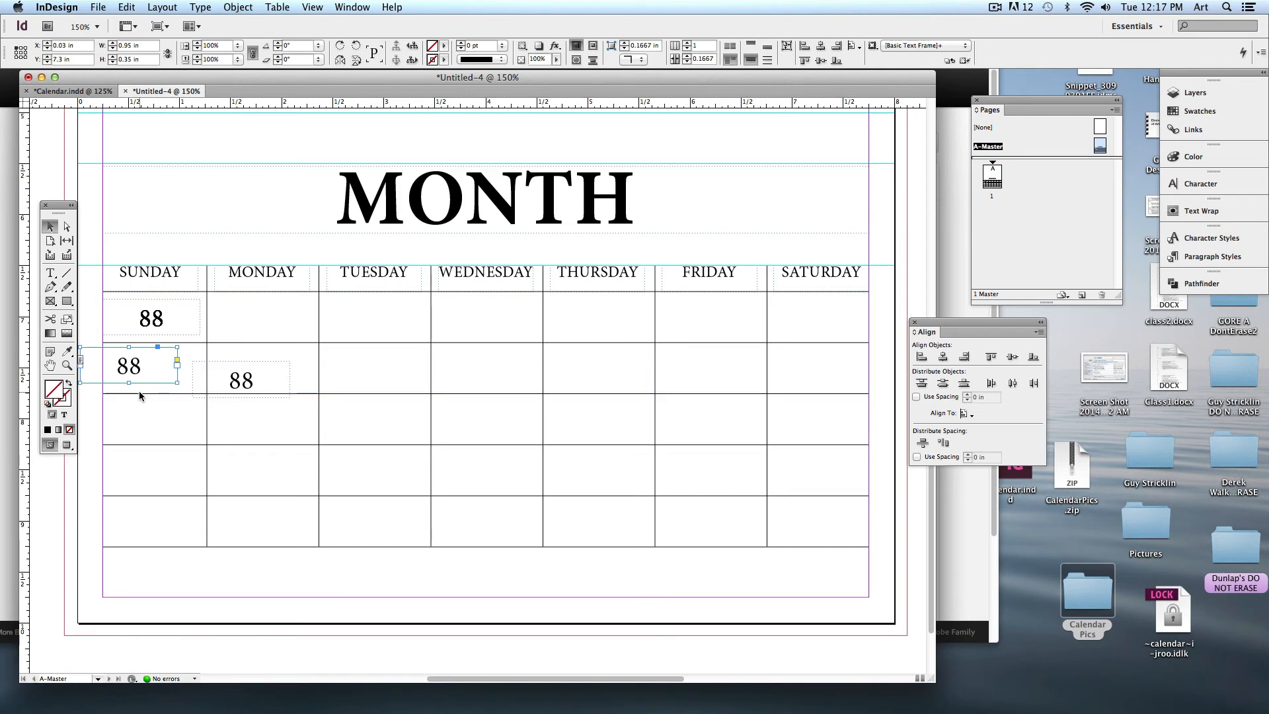
pyautogui.press('super+z')
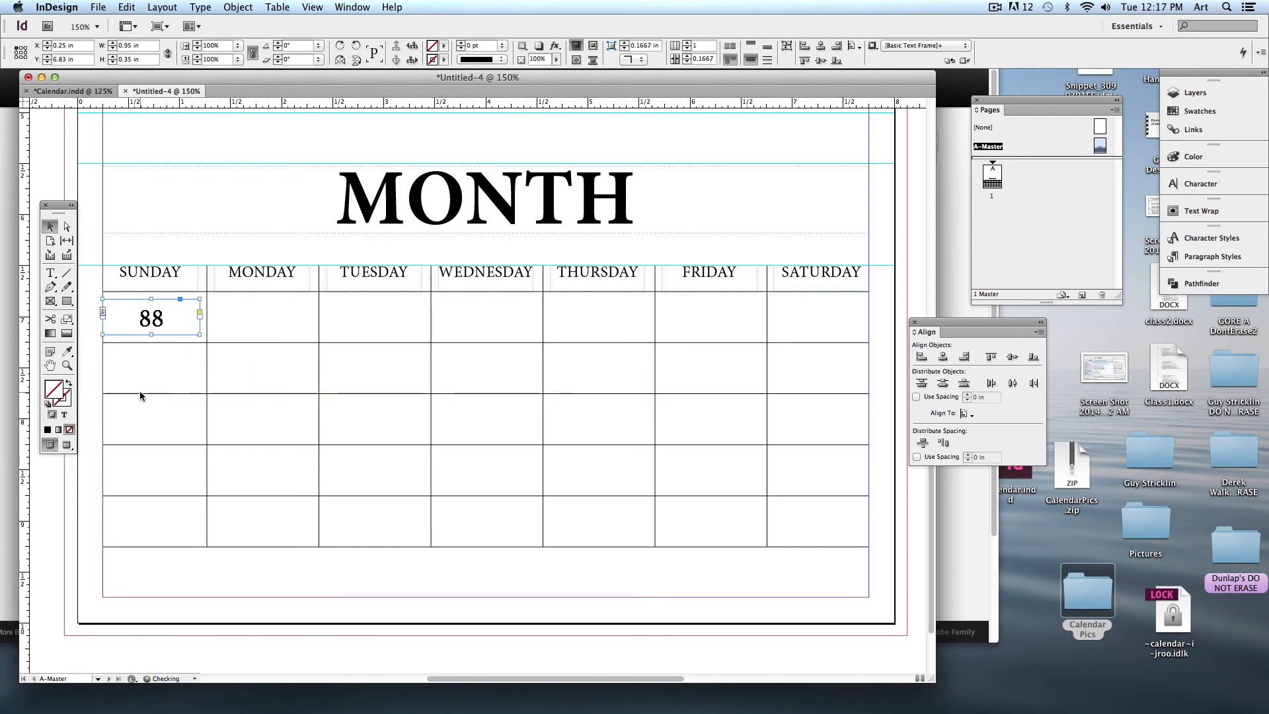
# Move the topmost 88 frame straight across to the first Saturday cell, flush with the right margin at X 6.8 in
pyautogui.click(226, 346)
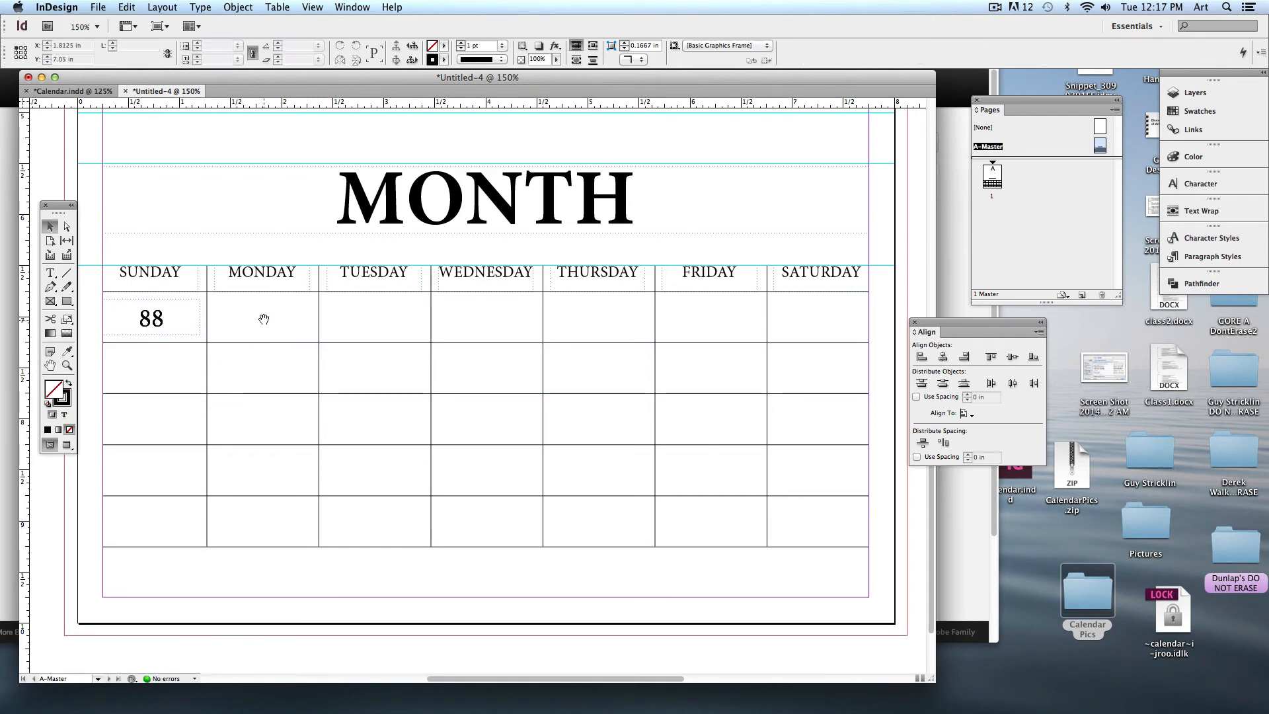
pyautogui.hscroll(2, 199, 344)
pyautogui.moveTo(138, 320); pyautogui.dragTo(804, 318)
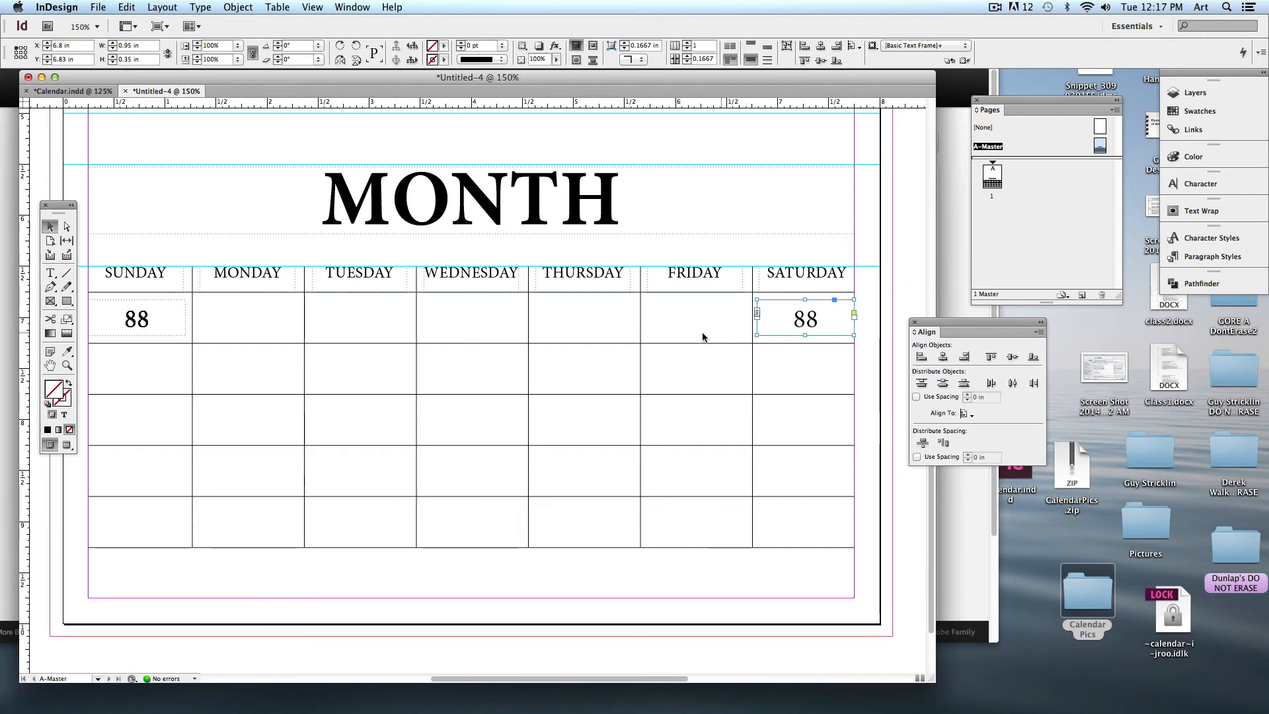
# Select all the first-row 88 frames, set alignment to Align to Selection, and distribute them by their horizontal centers
pyautogui.hscroll(-3, 702, 337)
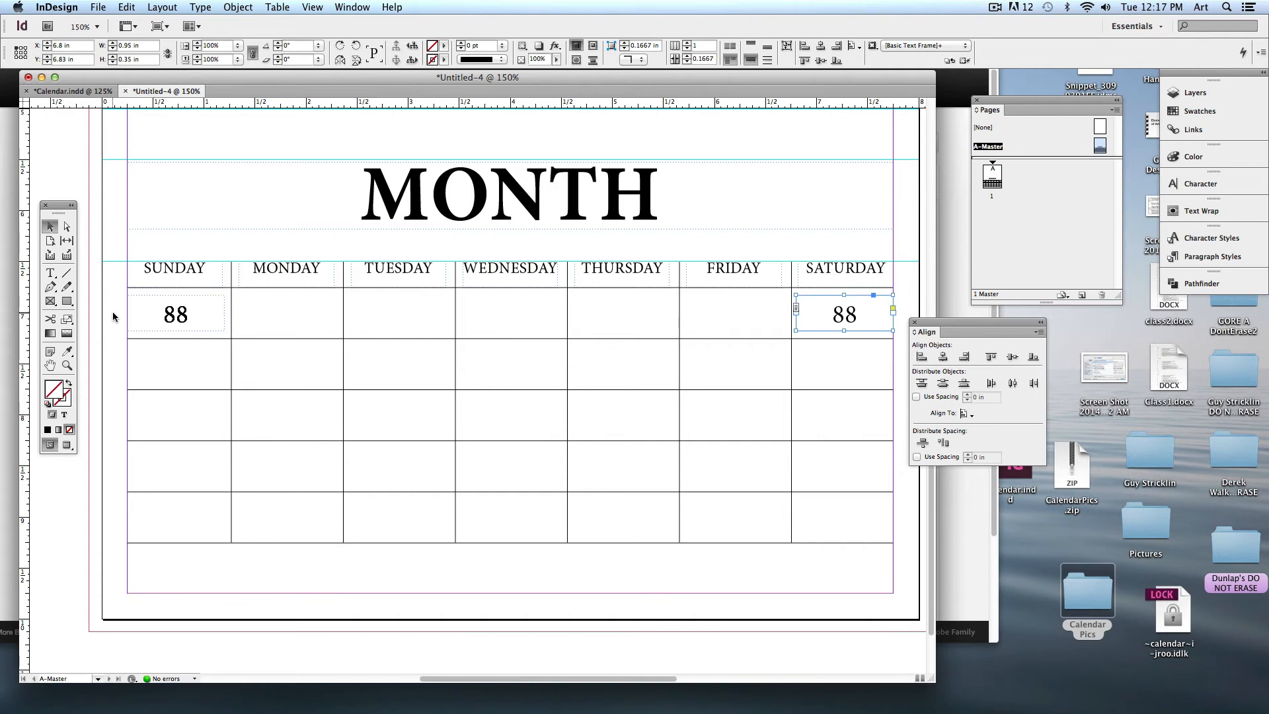
pyautogui.moveTo(146, 333); pyautogui.dragTo(145, 338)
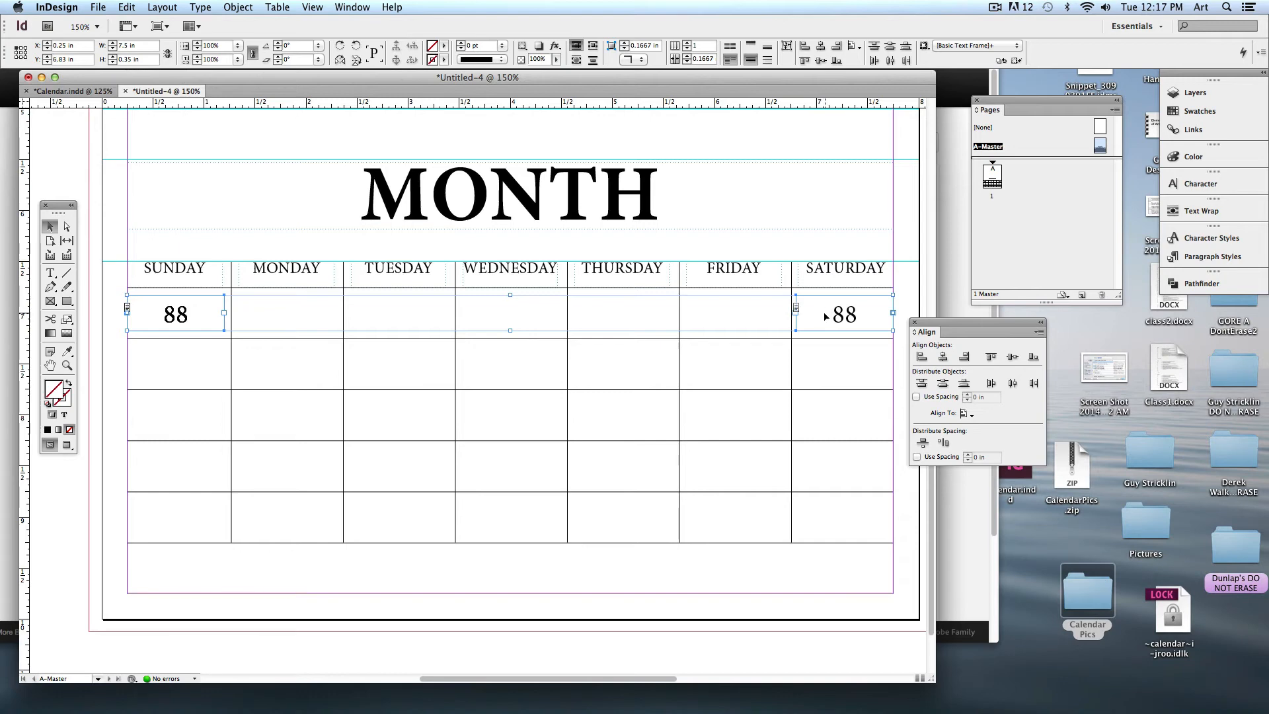
pyautogui.moveTo(938, 327); pyautogui.dragTo(820, 381)
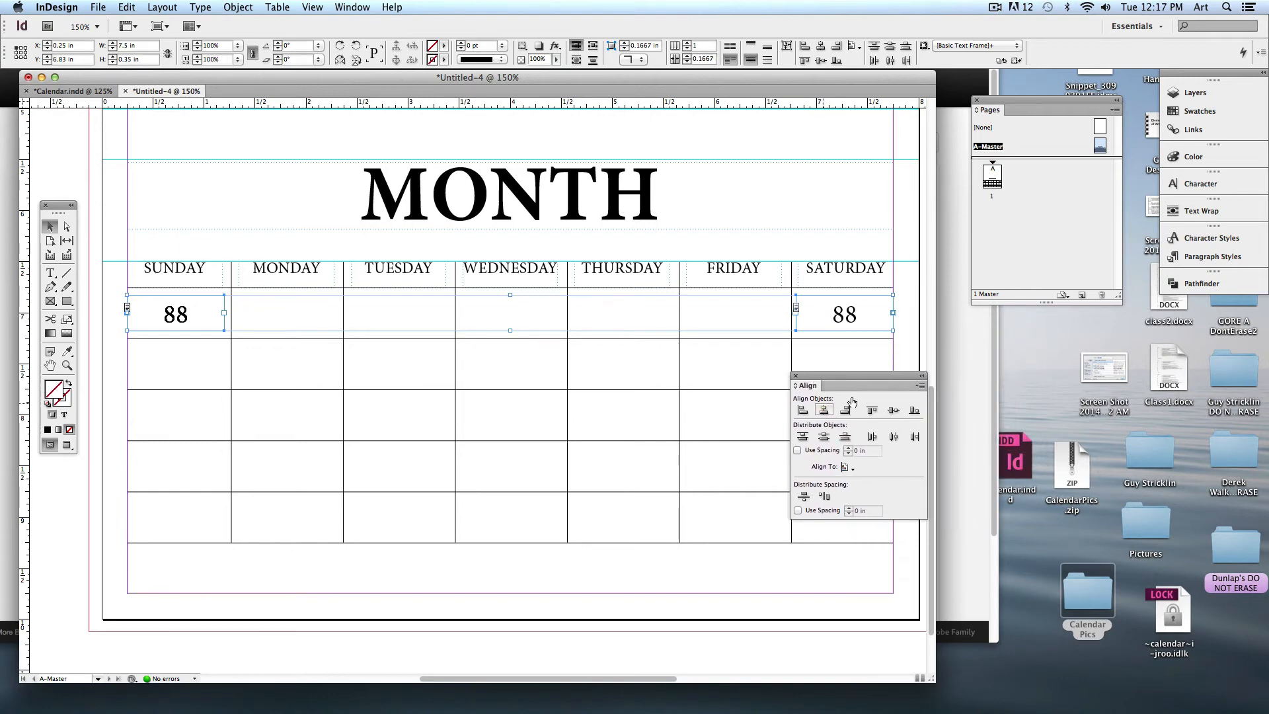
pyautogui.click(844, 468)
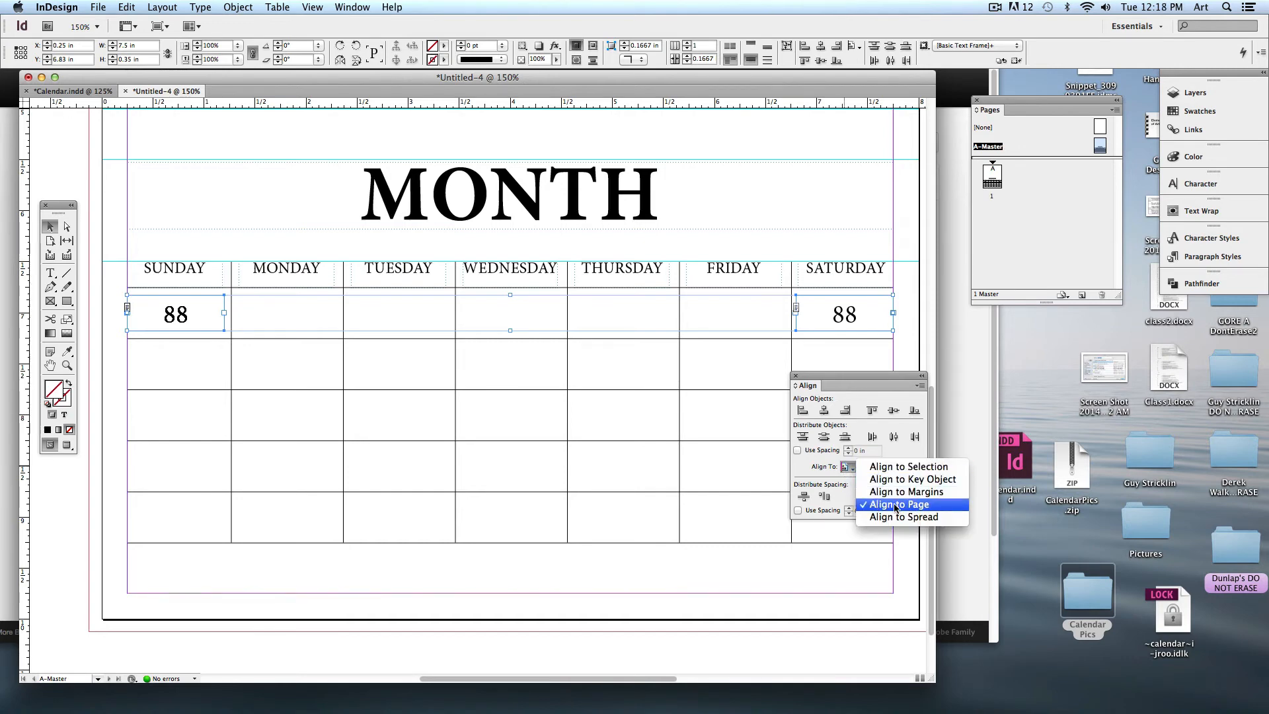
pyautogui.click(907, 468)
pyautogui.moveTo(866, 373); pyautogui.dragTo(865, 388)
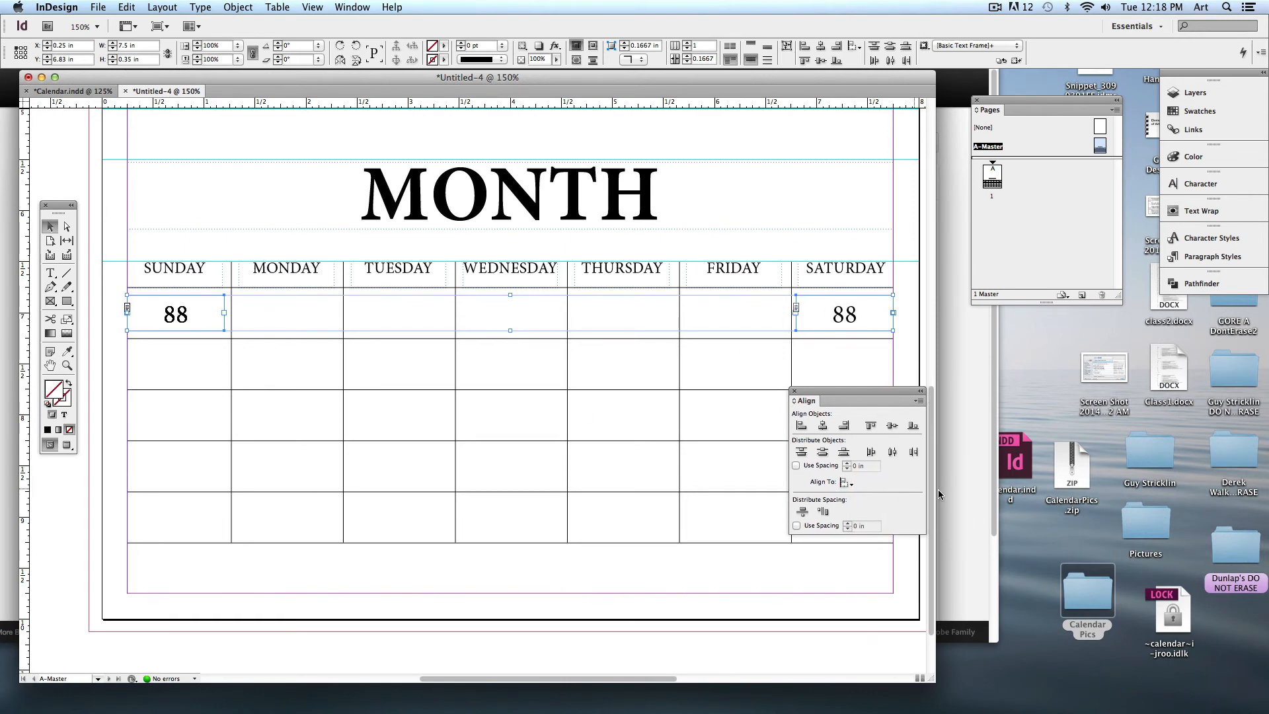
pyautogui.click(891, 452)
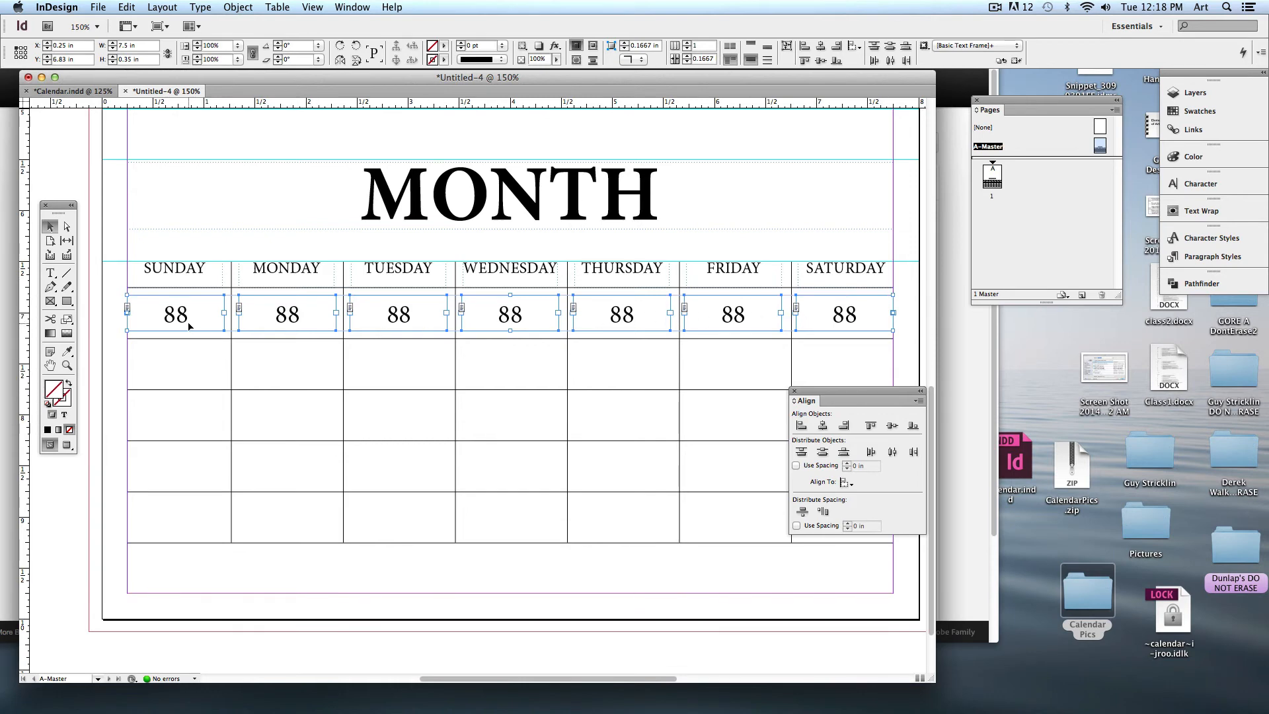
# Try distributing the seven 88 frames by horizontal centers with Align to Page, and undo it
pyautogui.click(846, 483)
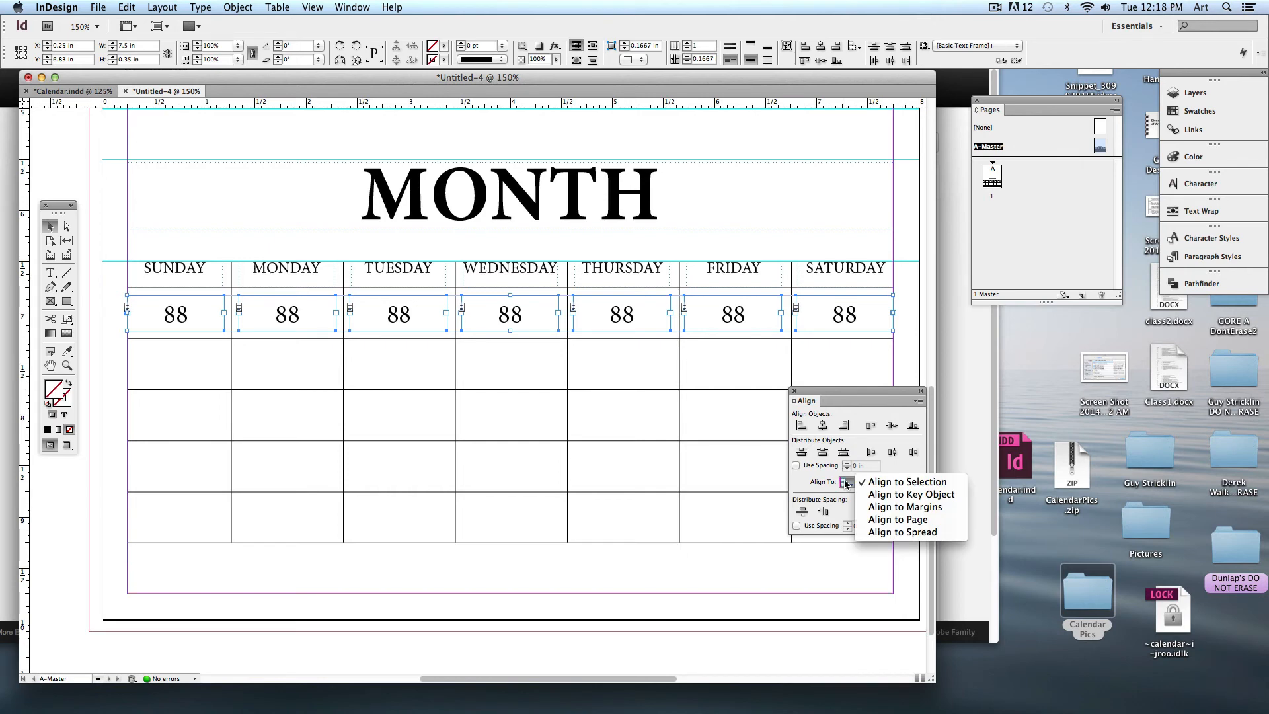
pyautogui.click(884, 522)
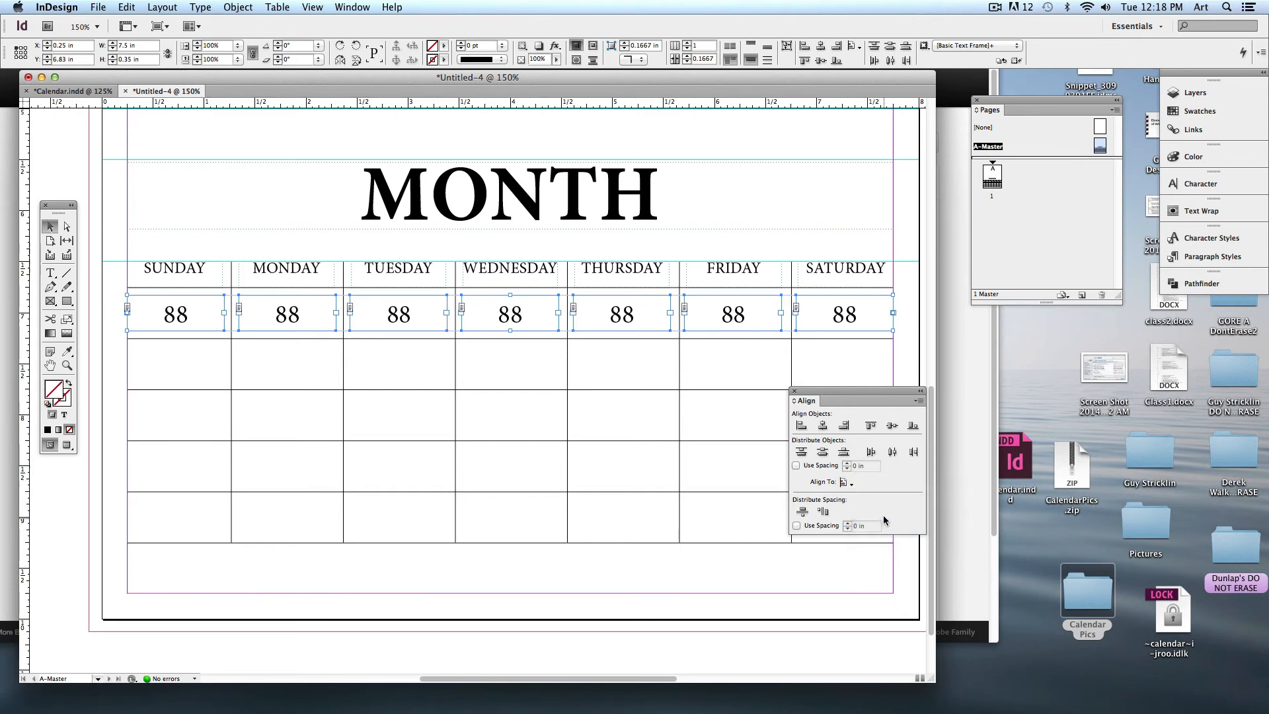
pyautogui.click(892, 453)
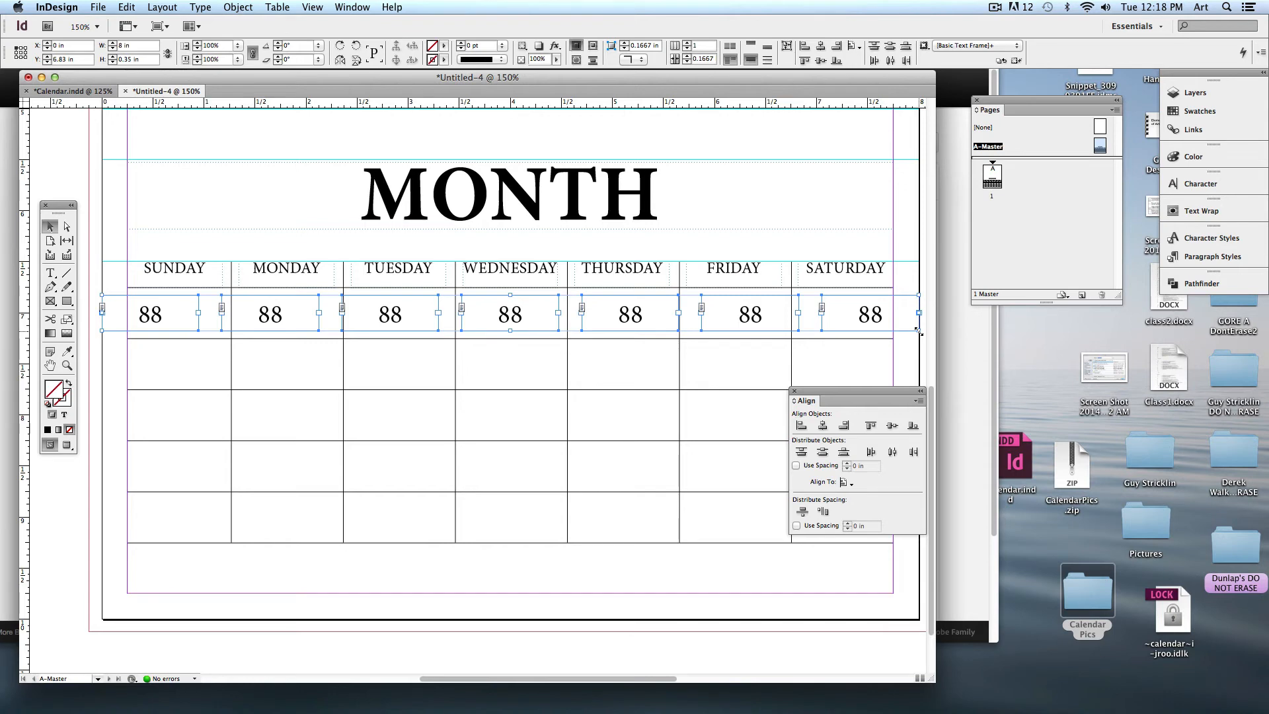
pyautogui.press('super+z')
# Duplicate the first row of 88 frames 0.5 in lower, and repeat the duplication until all five week rows are filled
pyautogui.moveTo(811, 399); pyautogui.dragTo(1059, 360)
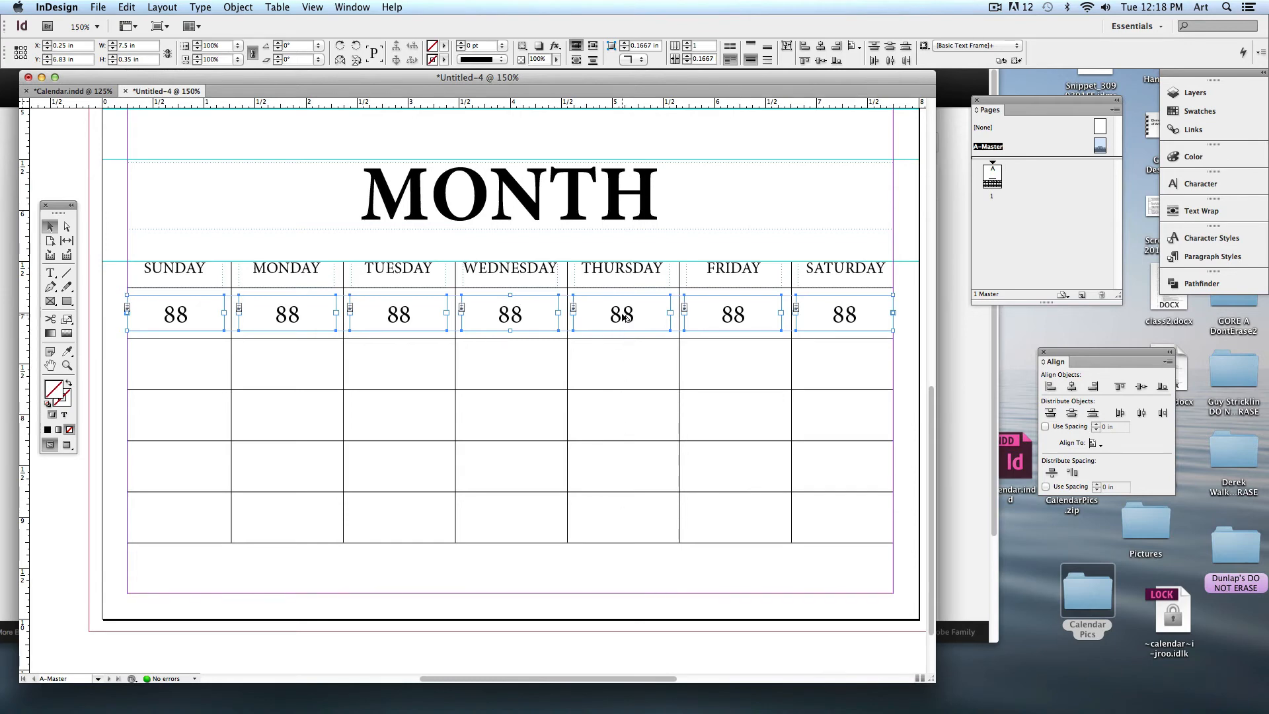
pyautogui.moveTo(625, 317); pyautogui.dragTo(625, 368)
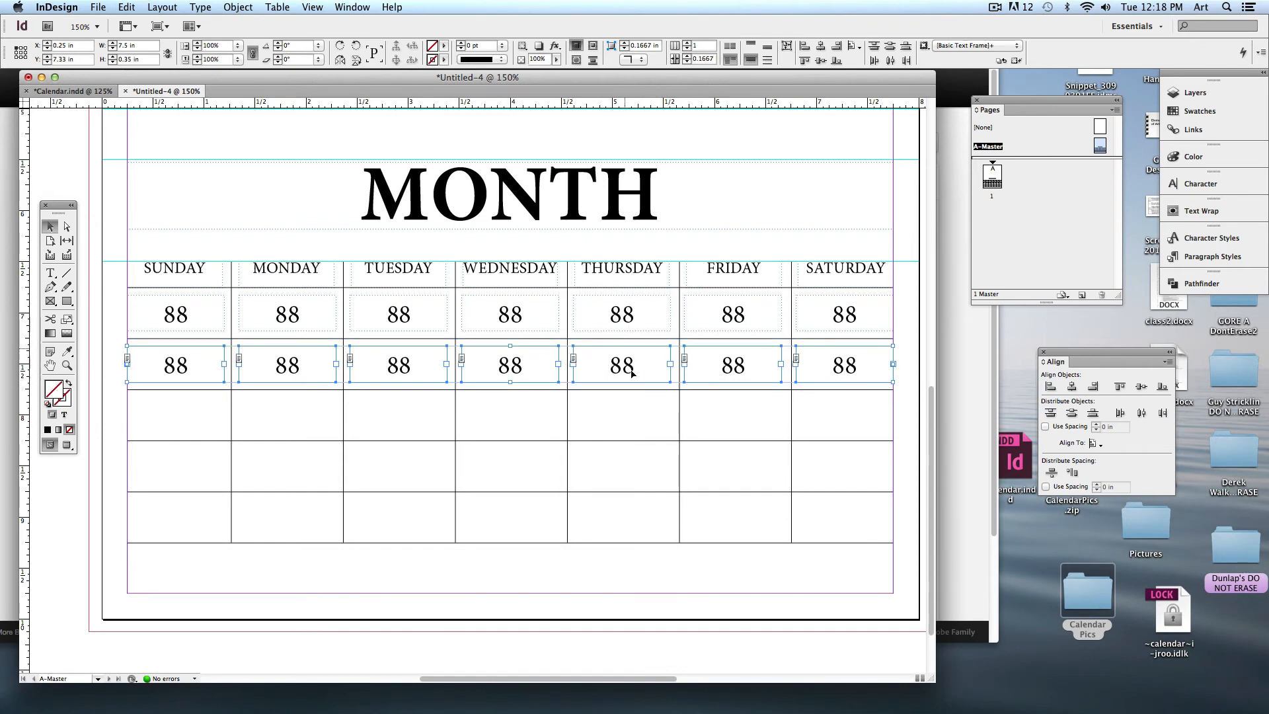
pyautogui.click(121, 7)
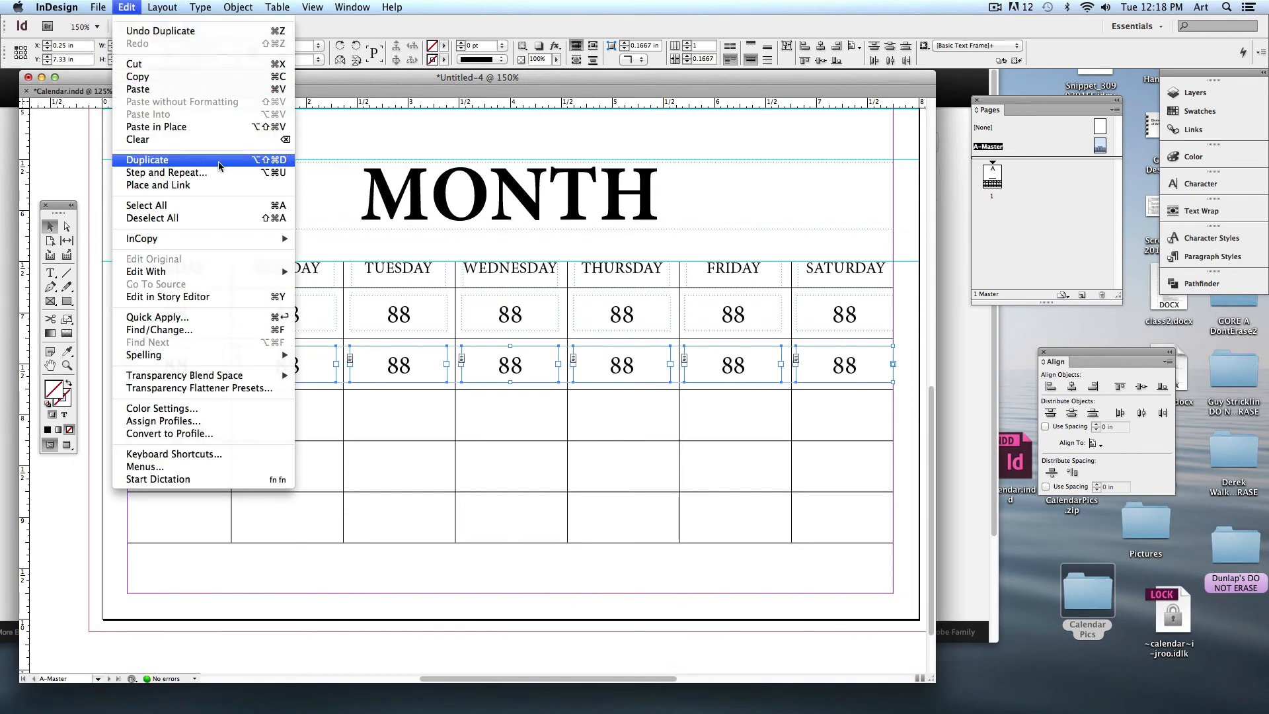
pyautogui.click(267, 161)
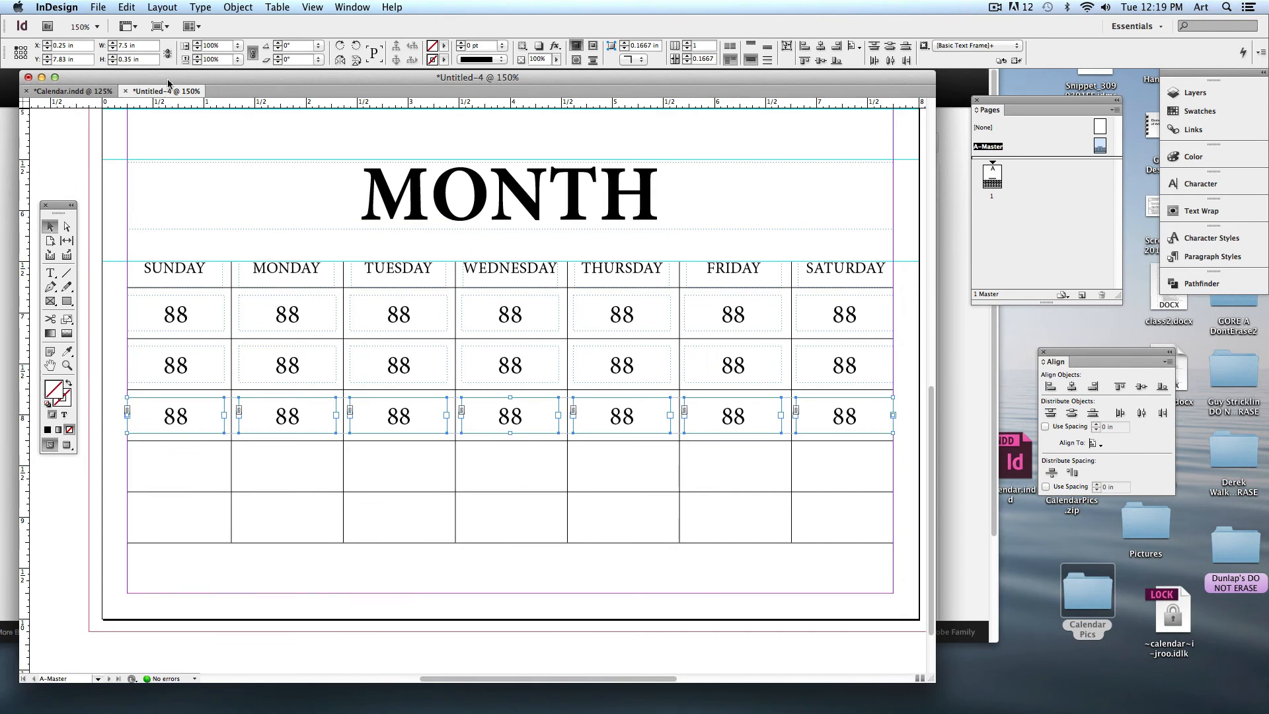
pyautogui.click(98, 7)
pyautogui.moveTo(126, 7)
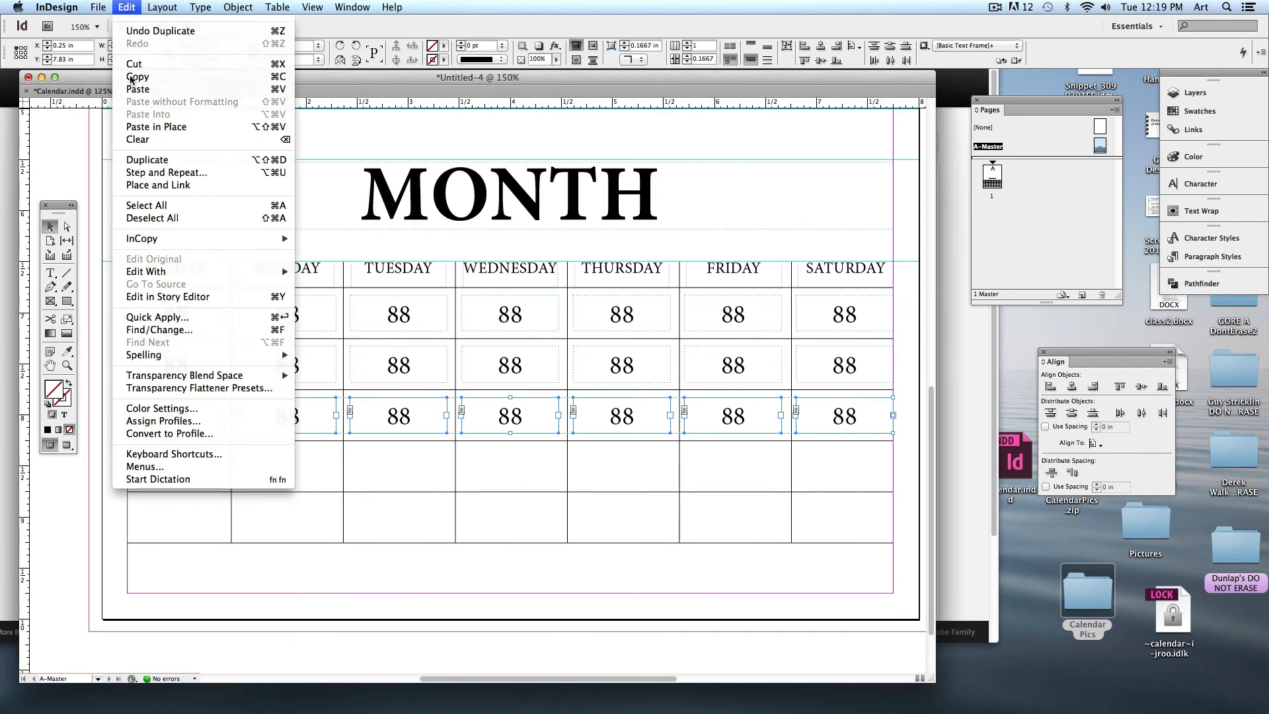
pyautogui.click(275, 161)
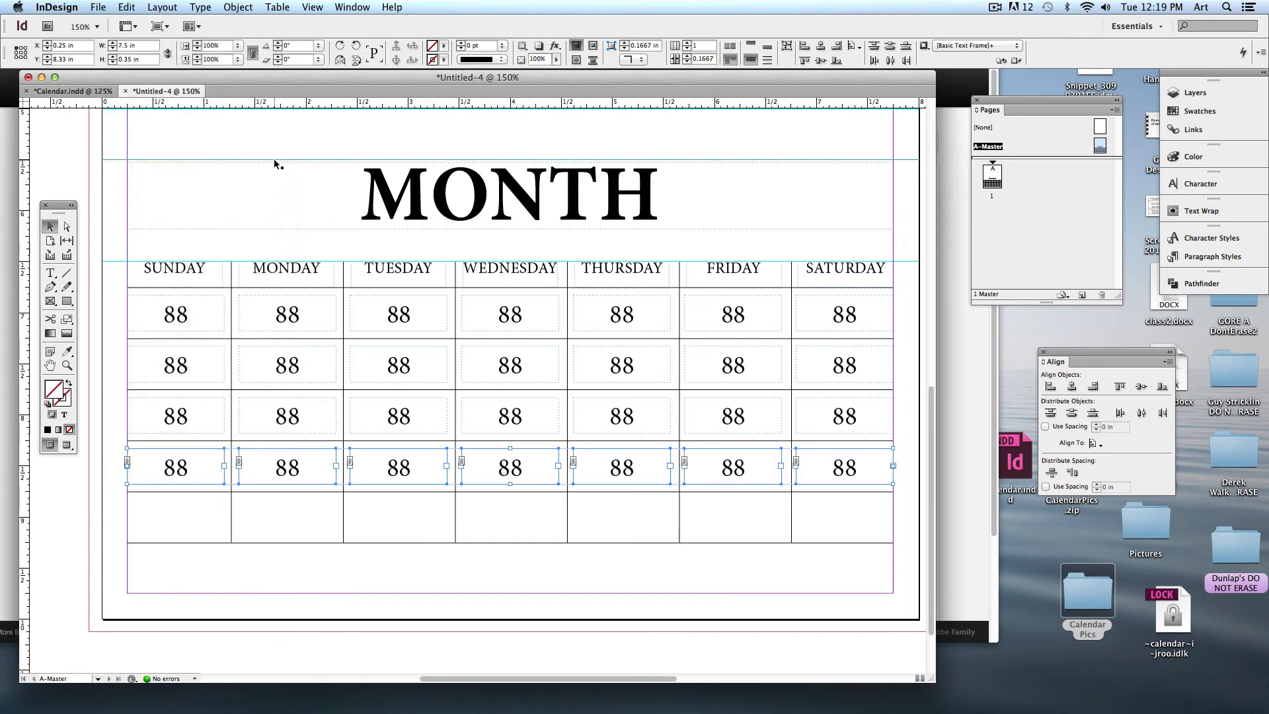
pyautogui.press('super+alt+shift+d')
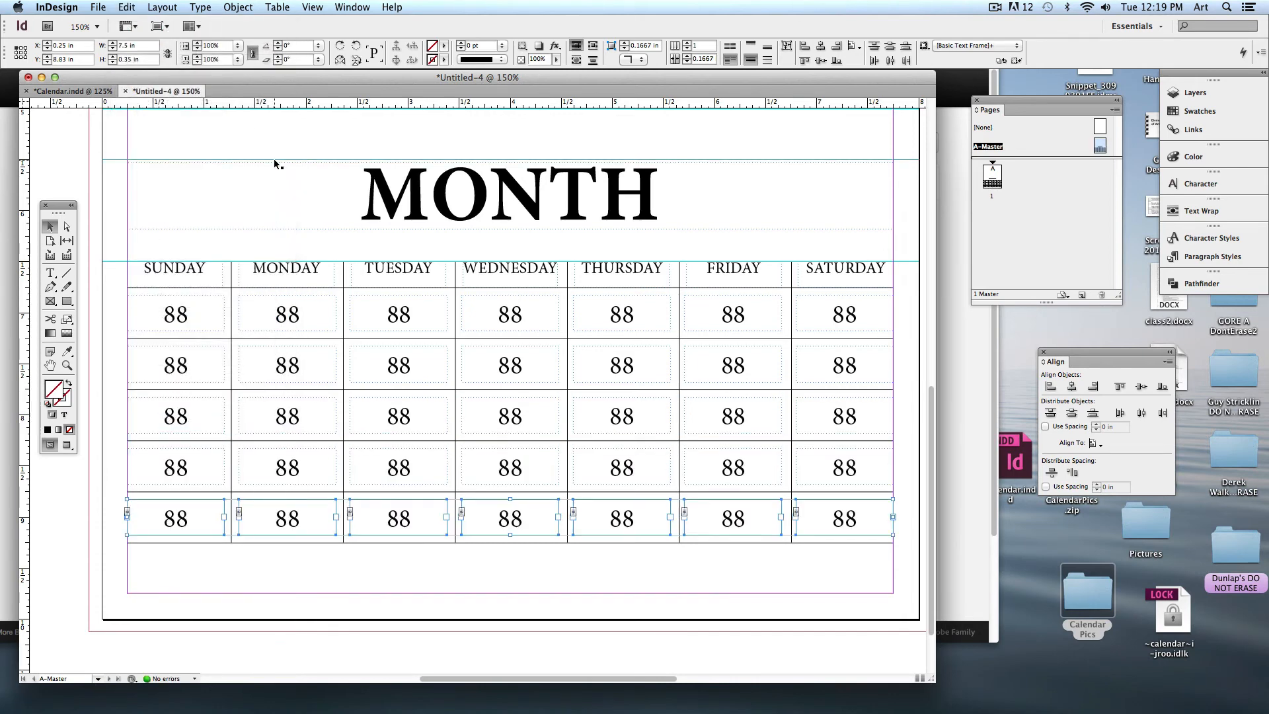
# Try duplicating the row of 88 frames two more times below the grid, and undo both extra rows
pyautogui.press('super+alt+shift+d')
pyautogui.press('super+alt+shift+d')
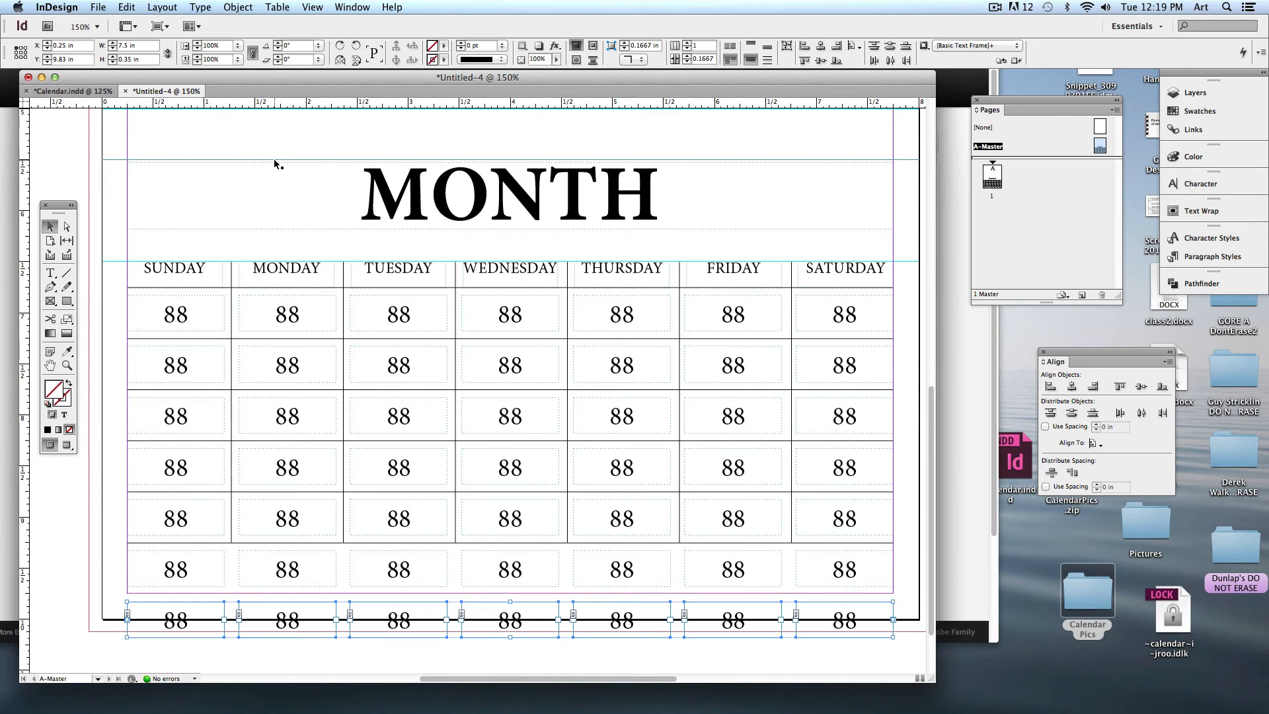
pyautogui.press('super+z')
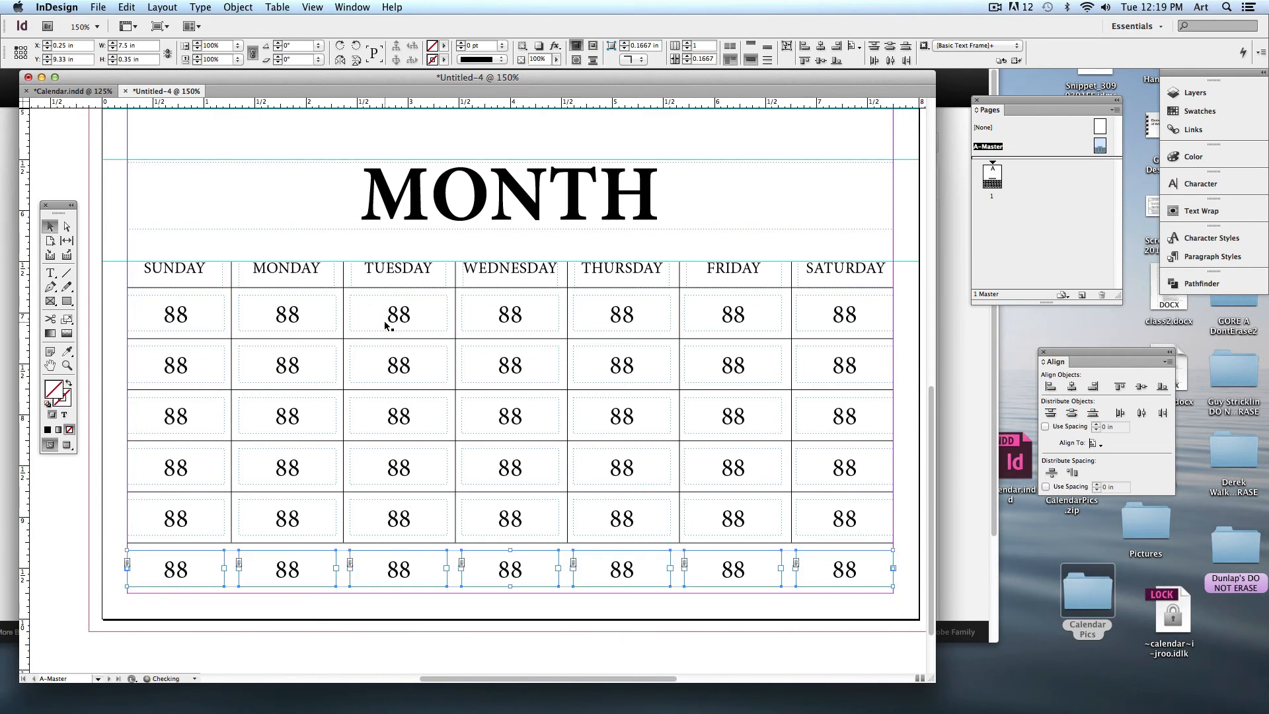
pyautogui.press('super+z')
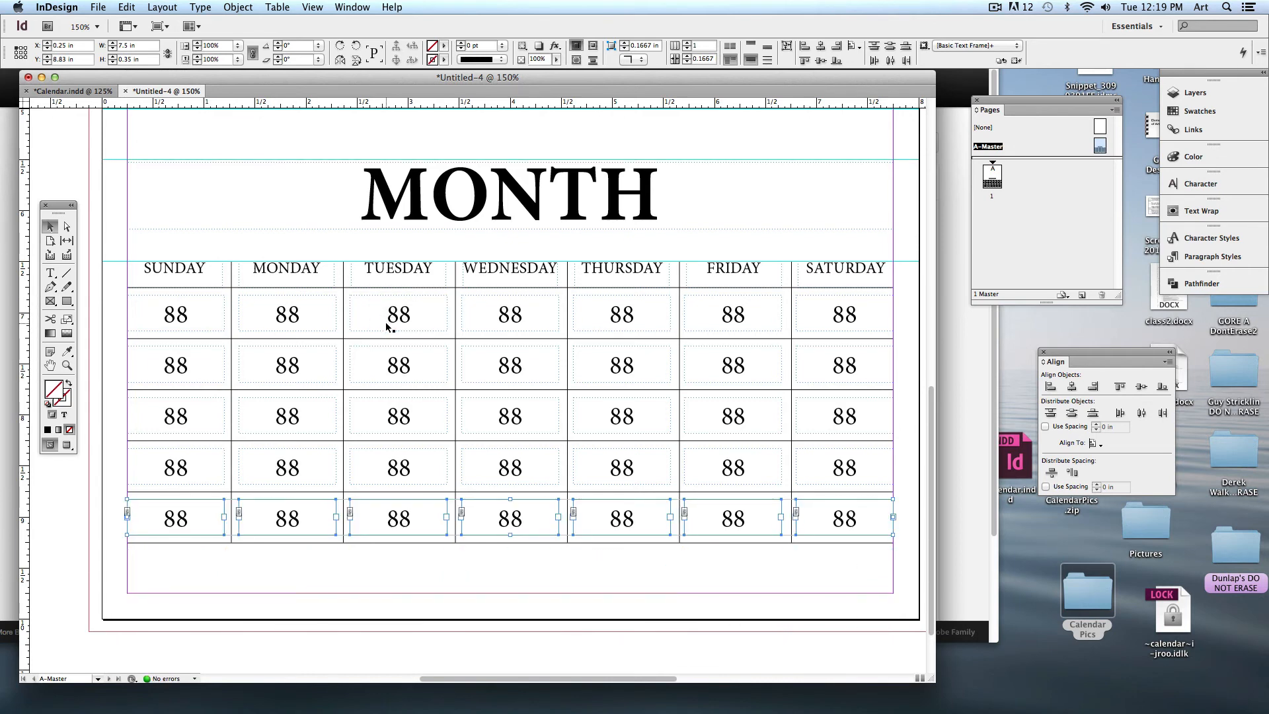
# Draw an 8.25 by 5.125 in rectangle image frame from the page's upper-left bleed corner to the right bleed at the 5 in guide
pyautogui.click(609, 571)
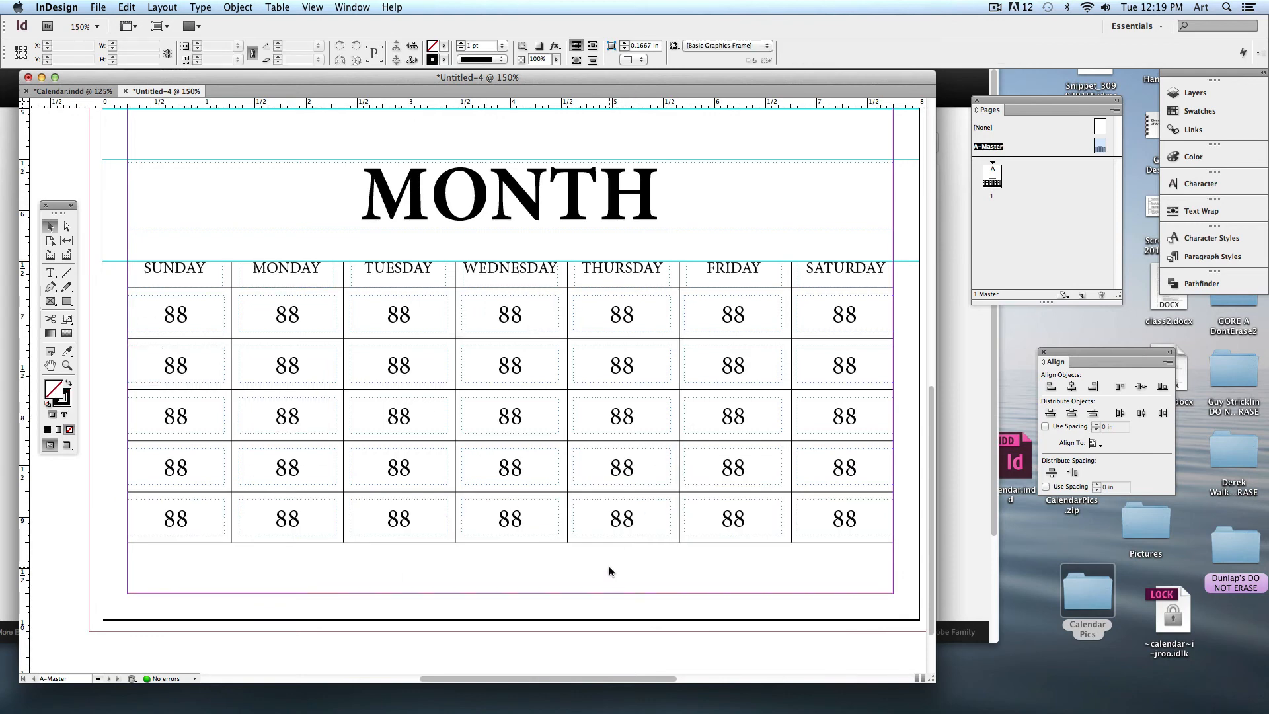
pyautogui.press('super+minus')
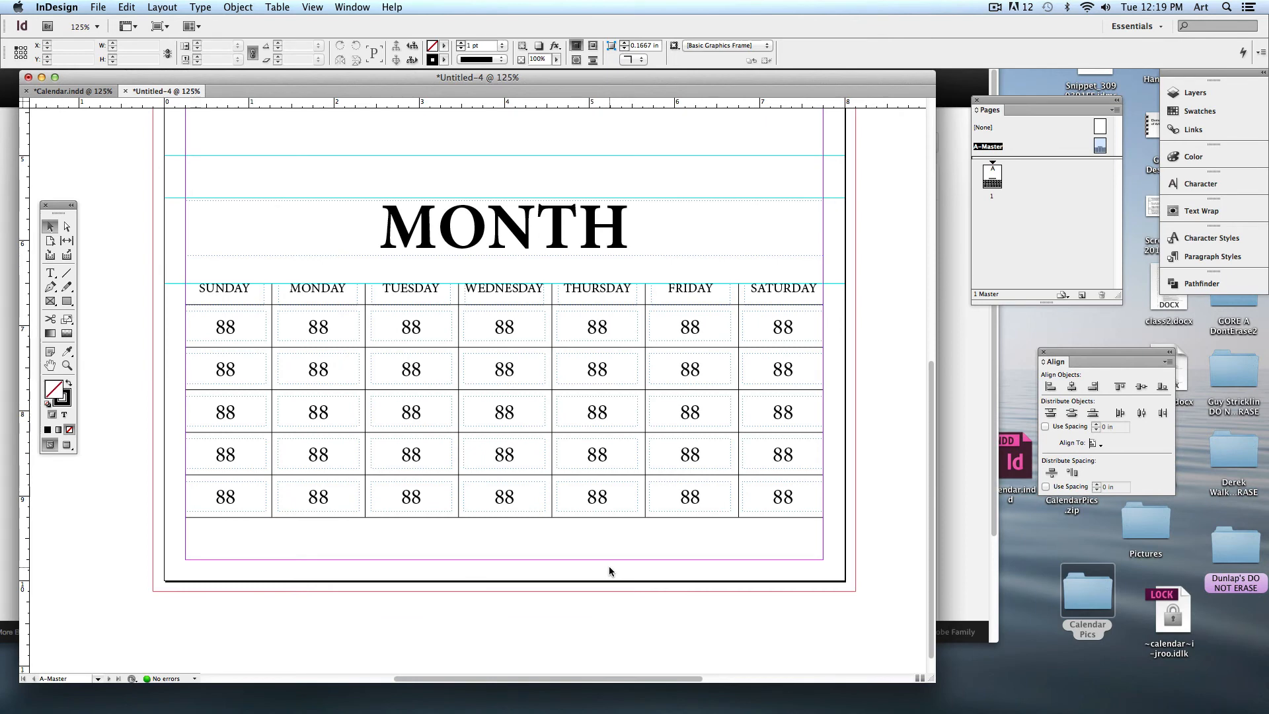
pyautogui.press('super+0')
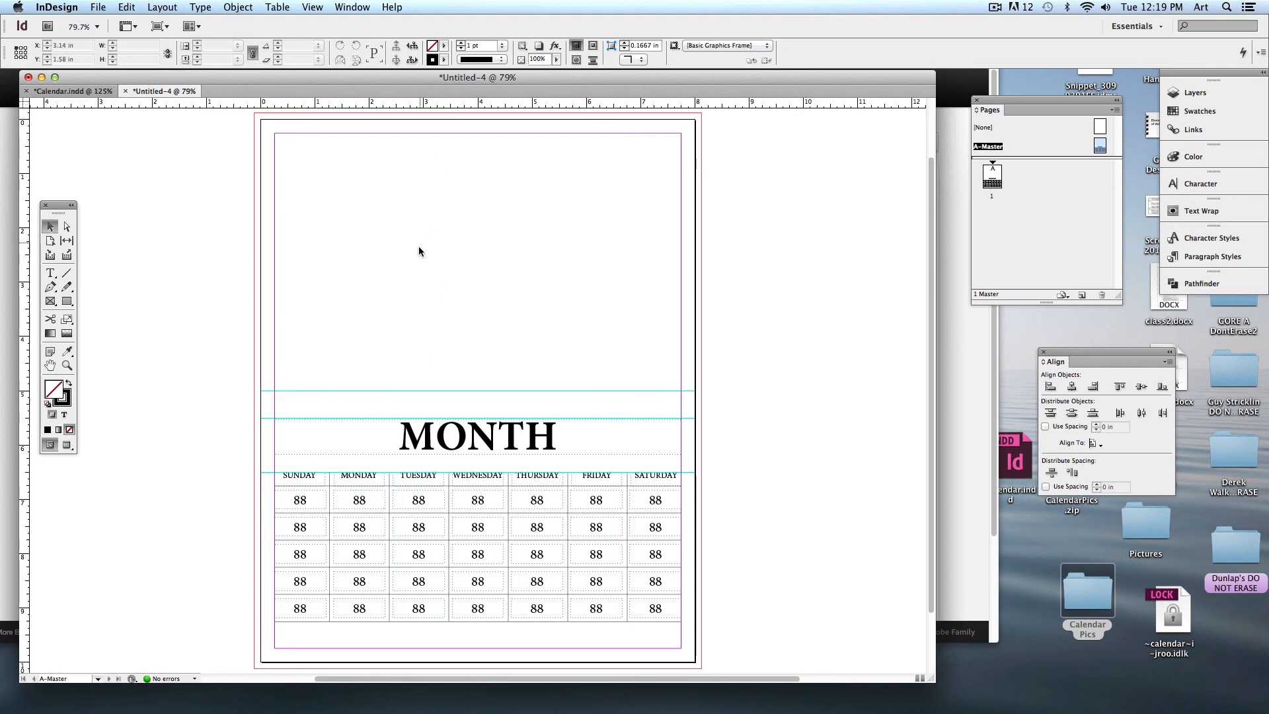
pyautogui.click(51, 301)
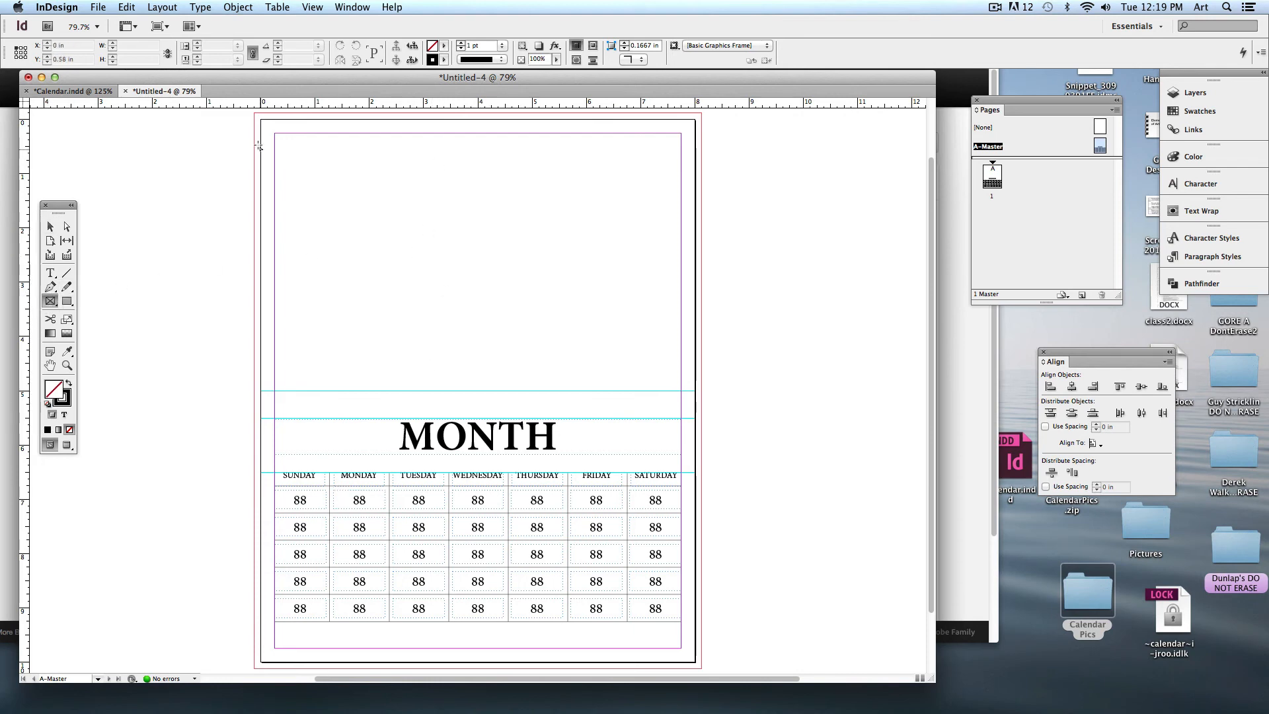
pyautogui.moveTo(253, 113)
pyautogui.mouseDown()
pyautogui.moveTo(426, 227)
pyautogui.moveTo(683, 347)
pyautogui.moveTo(713, 378)
pyautogui.moveTo(700, 391)
pyautogui.mouseUp()
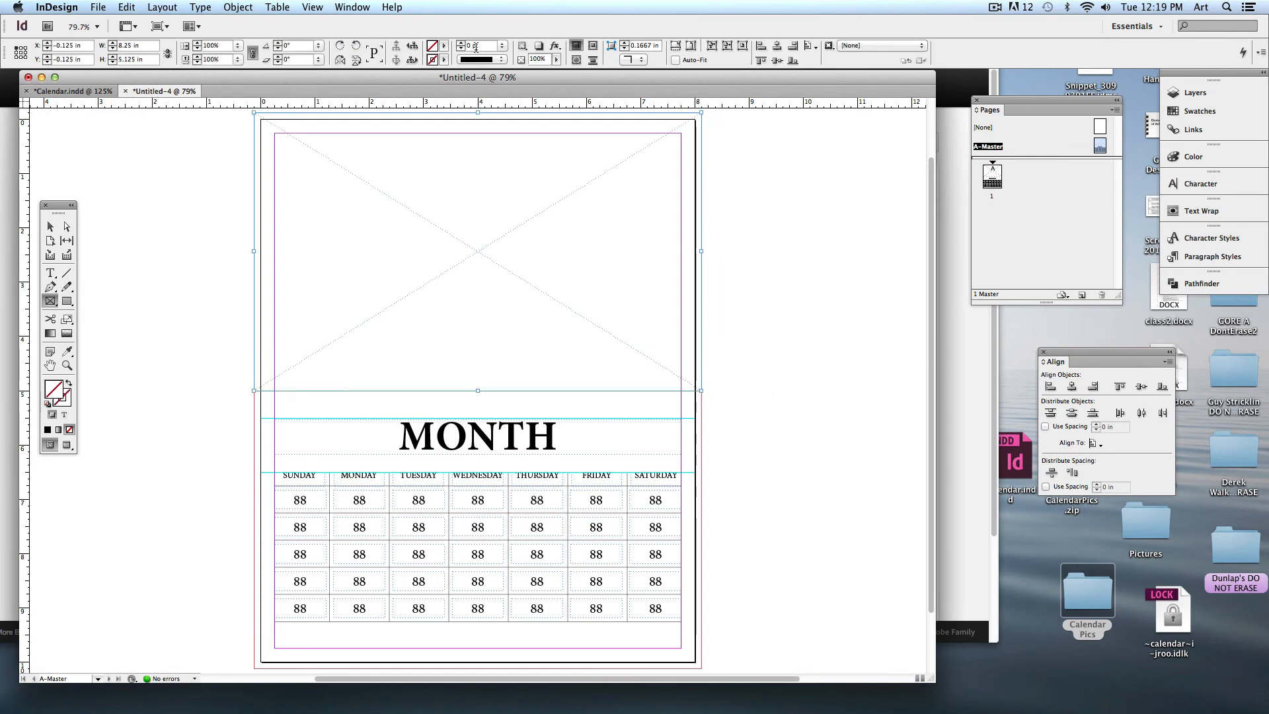
# Fill the picture frame with Black, and draw a Paper-filled frame about 8.25 by 5.145 in over the lower part of the page
pyautogui.click(445, 45)
pyautogui.click(472, 113)
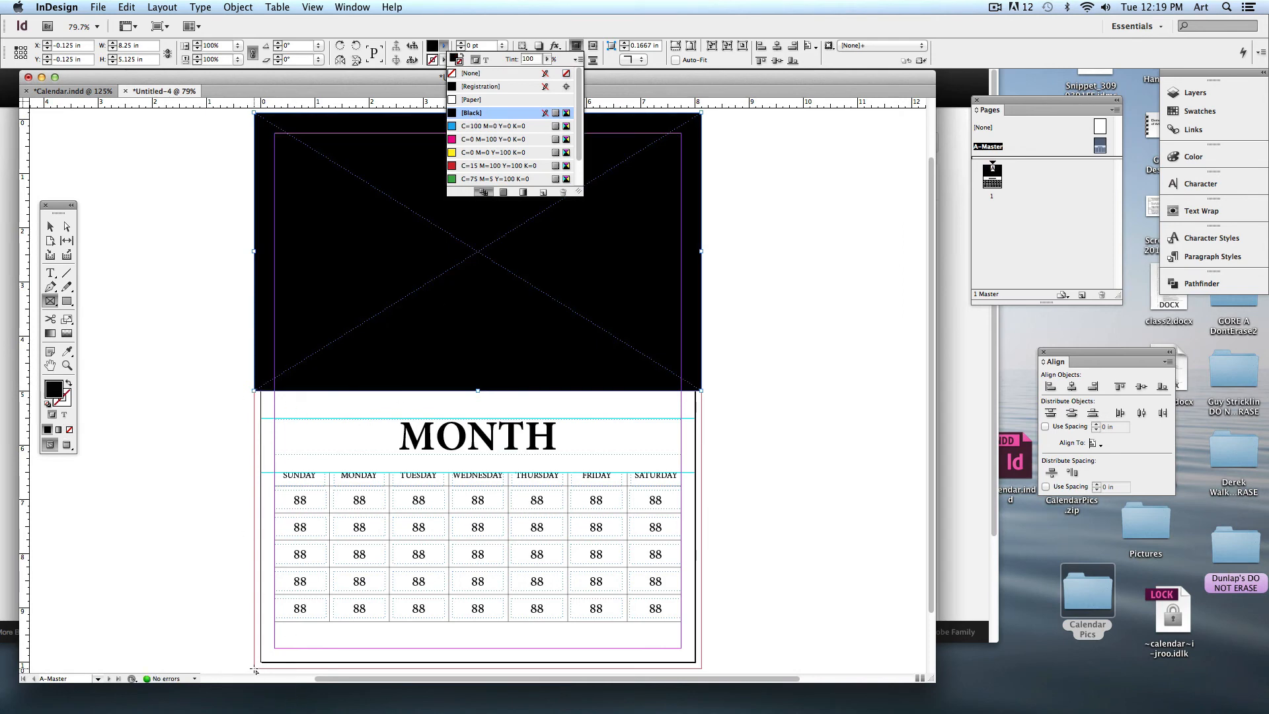
pyautogui.moveTo(255, 671); pyautogui.dragTo(702, 390)
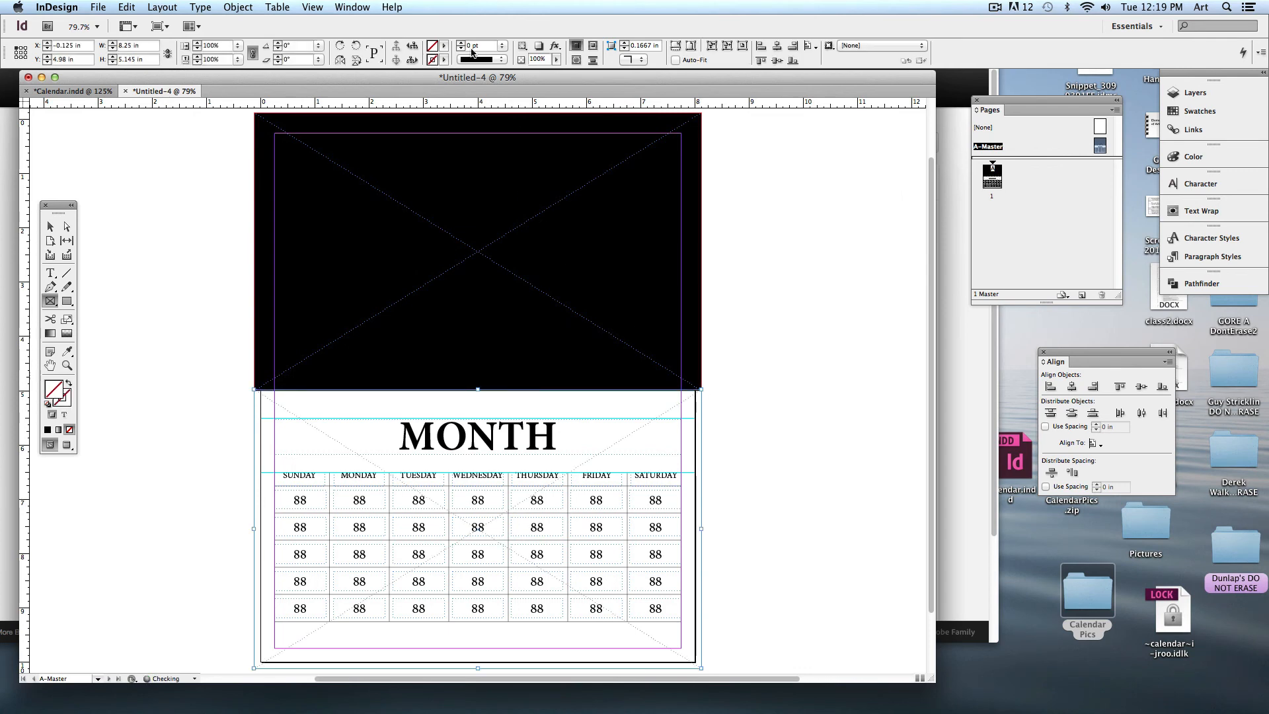
pyautogui.click(444, 46)
pyautogui.click(469, 99)
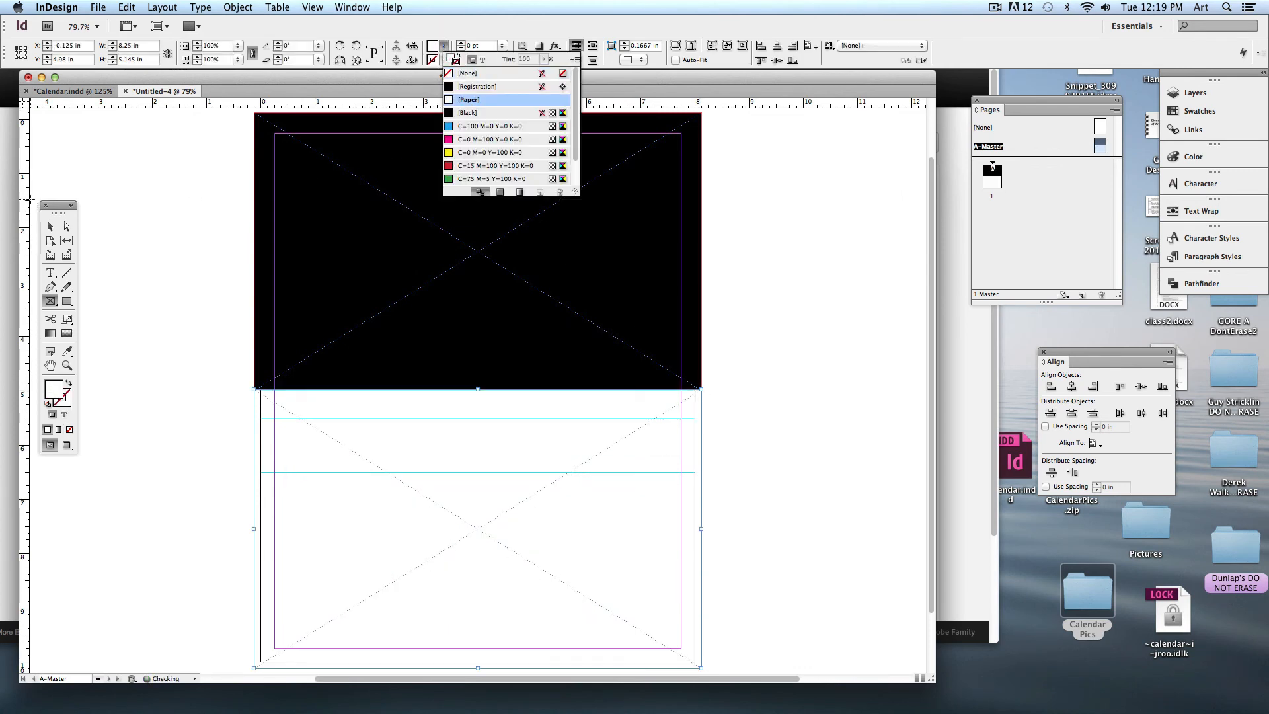
# Send the white frame to the back, behind the month title and date grid, and deselect it
pyautogui.click(50, 226)
pyautogui.click(272, 6)
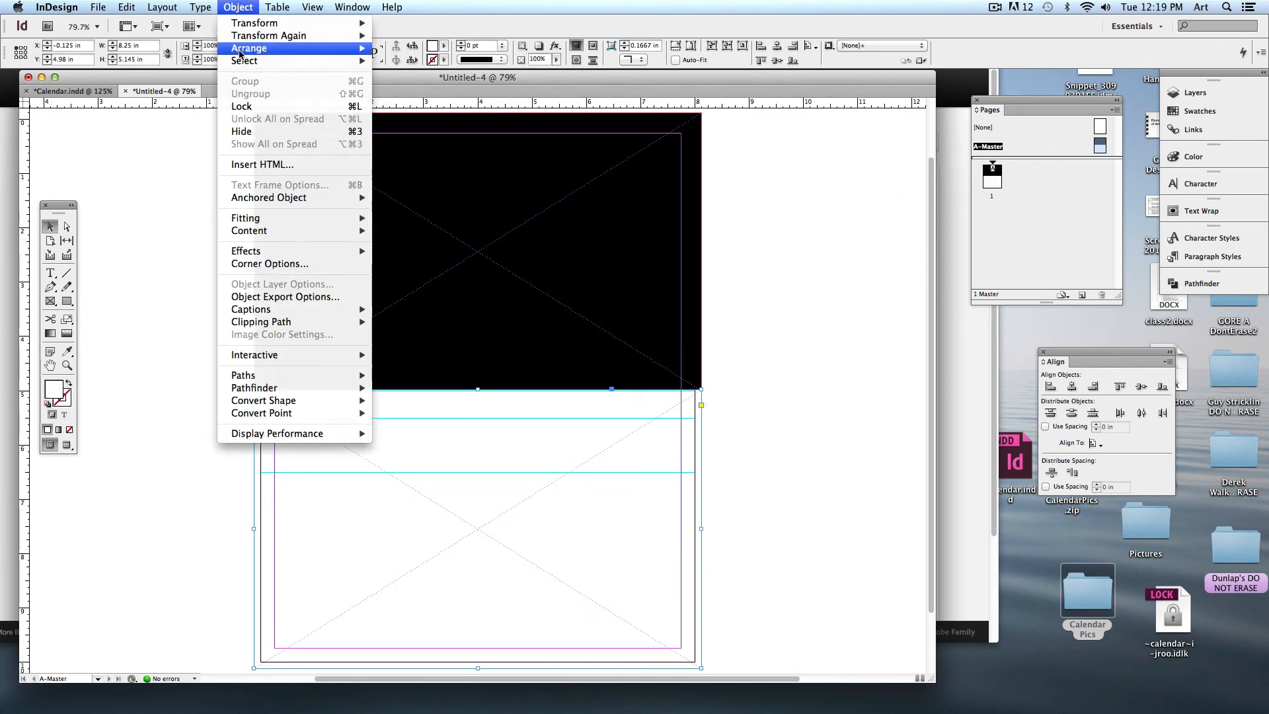
pyautogui.moveTo(240, 50)
pyautogui.click(423, 87)
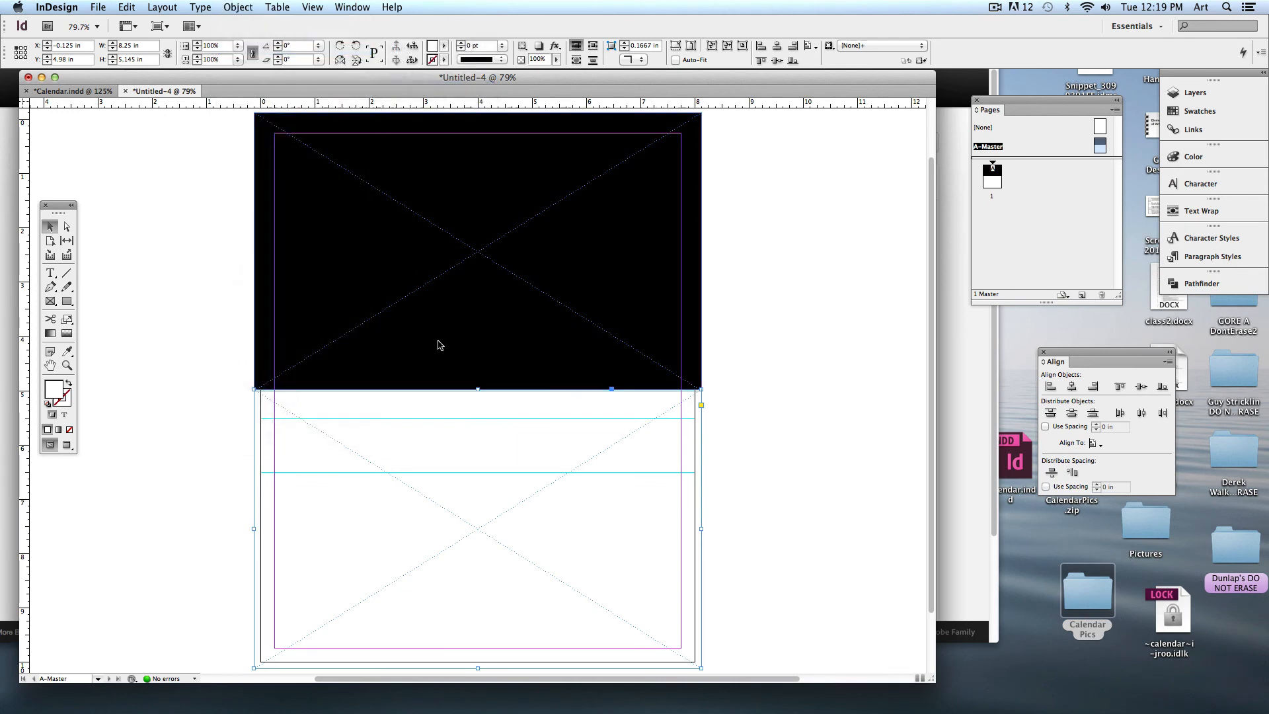
pyautogui.click(166, 378)
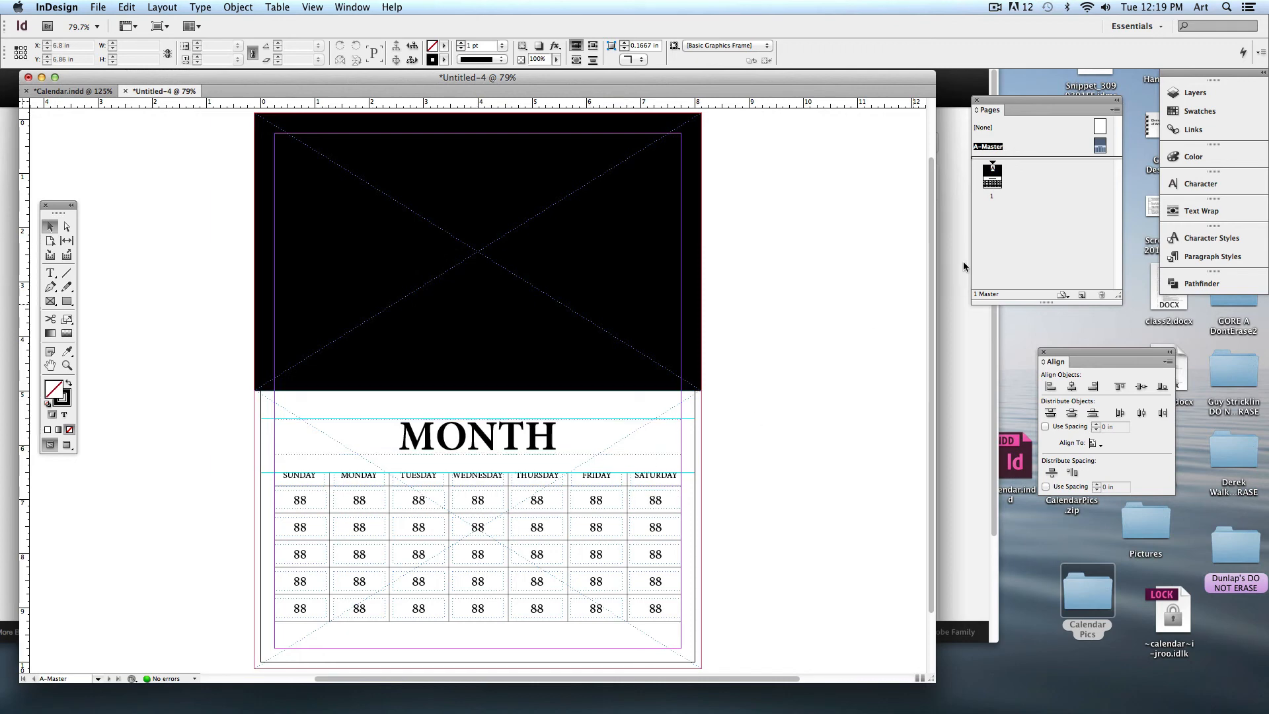
# Open page 1 and add four more pages based on A-Master
pyautogui.doubleClick(992, 174)
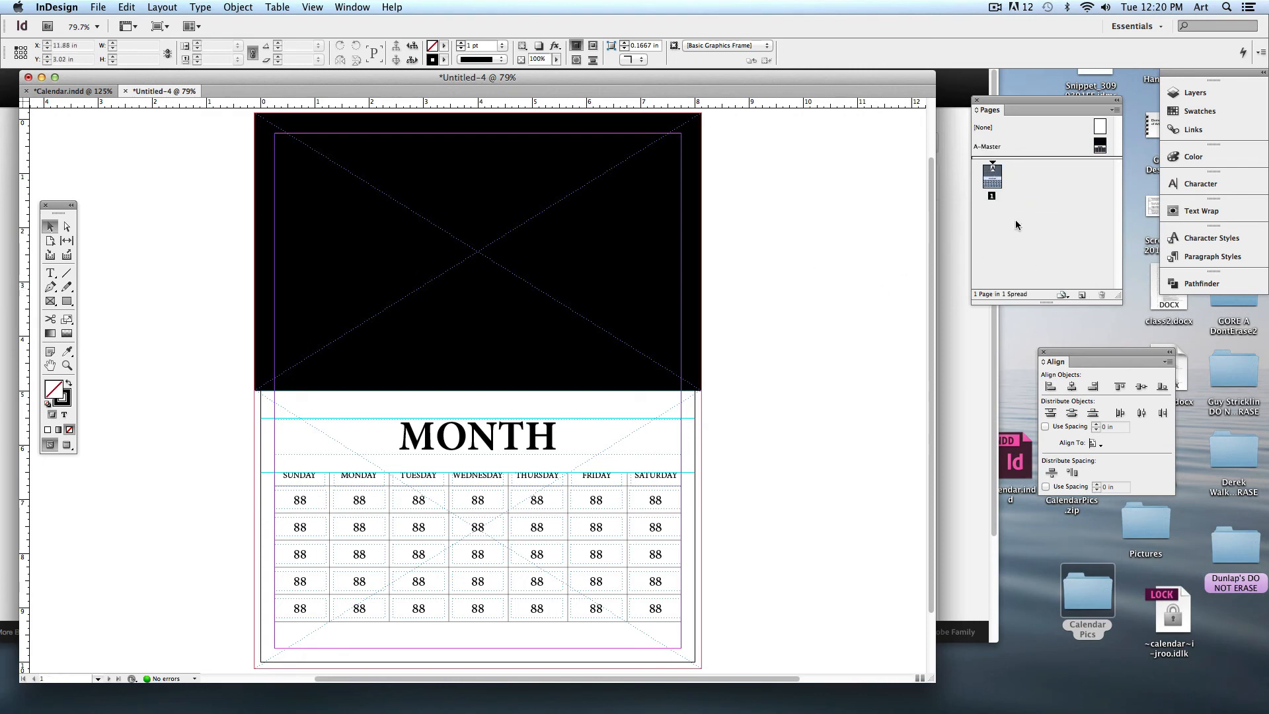
pyautogui.click(1083, 295)
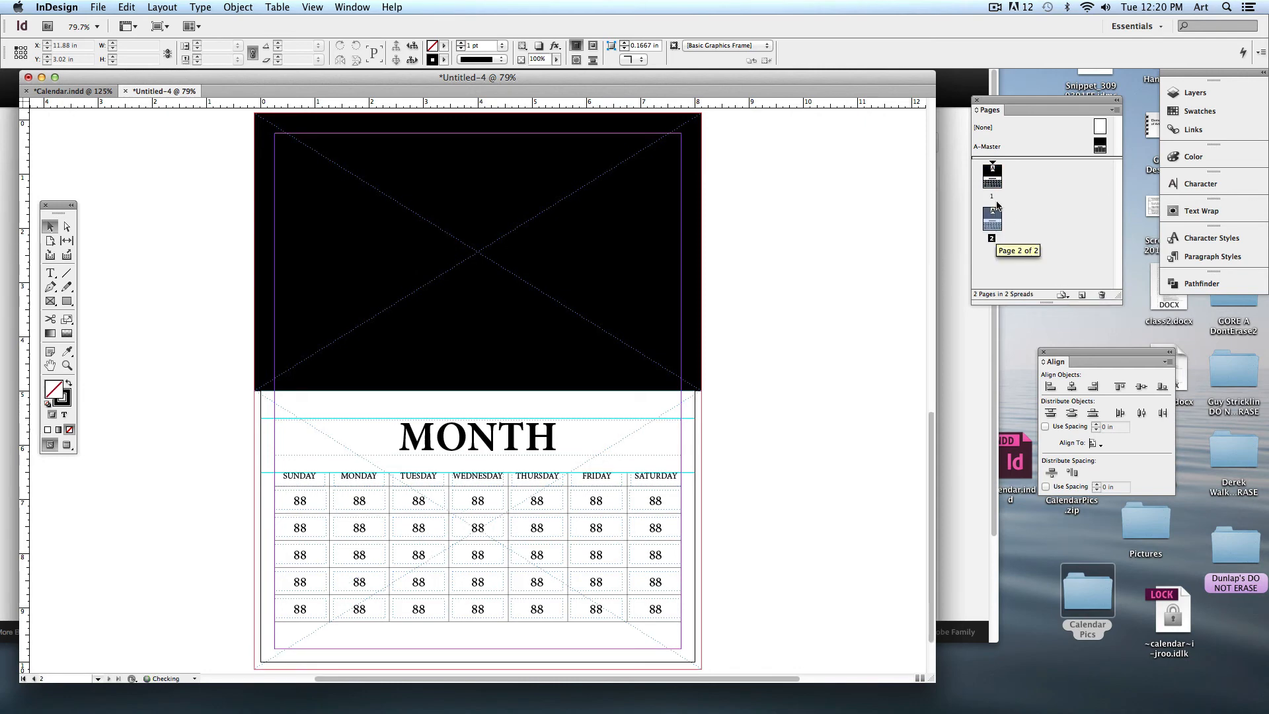
pyautogui.moveTo(773, 330); pyautogui.dragTo(763, 273)
pyautogui.scroll(-10, 763, 272)
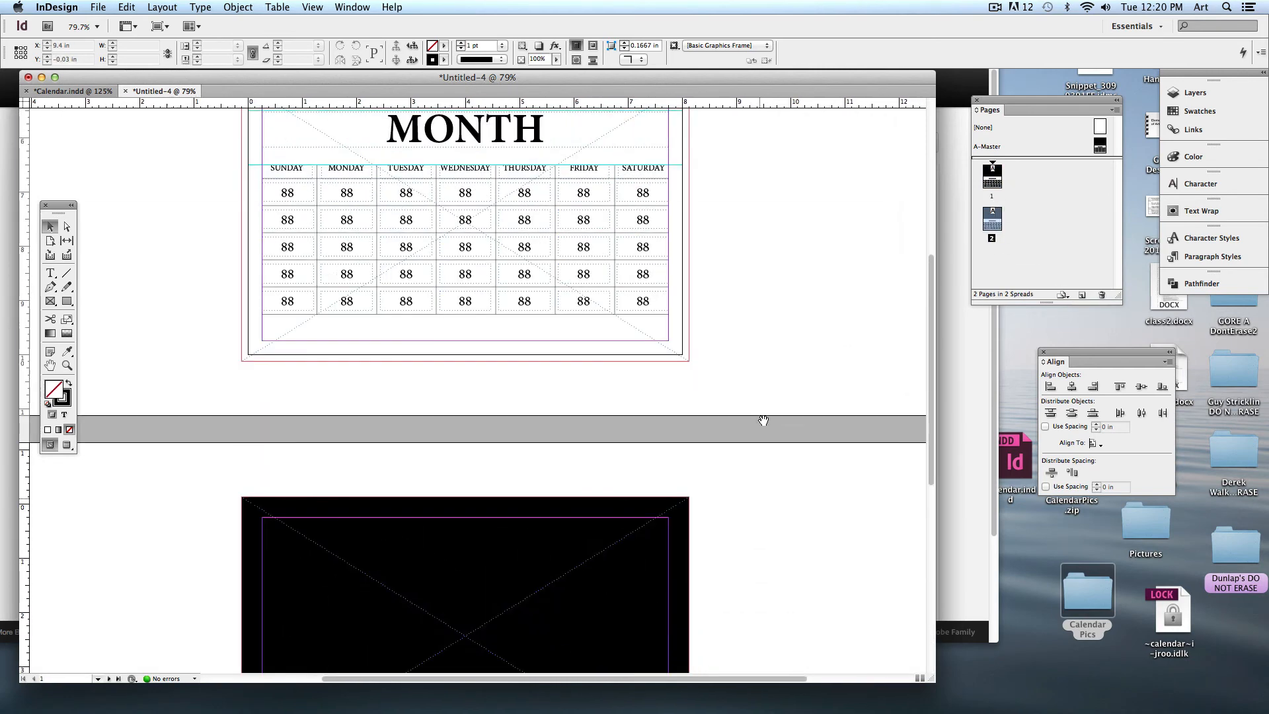
pyautogui.click(1083, 295)
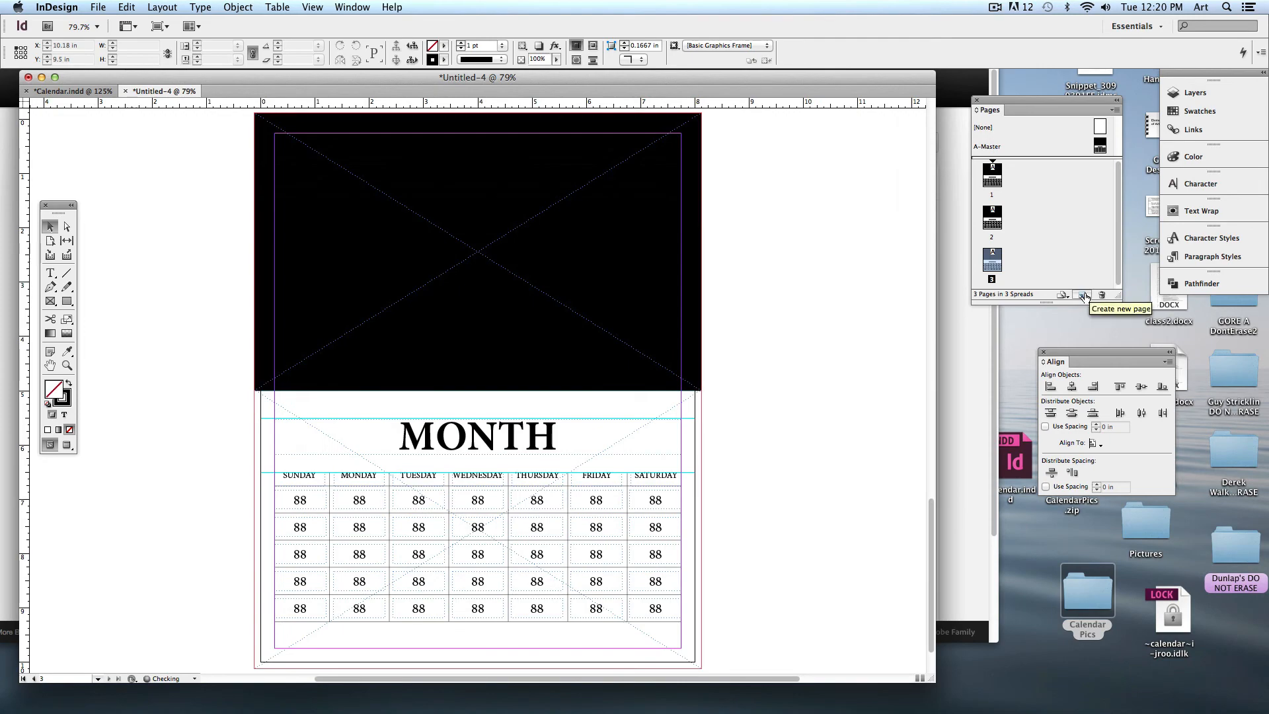
pyautogui.click(1084, 295)
pyautogui.click(1084, 295)
pyautogui.moveTo(775, 311); pyautogui.dragTo(759, 237)
pyautogui.scroll(5, 760, 236)
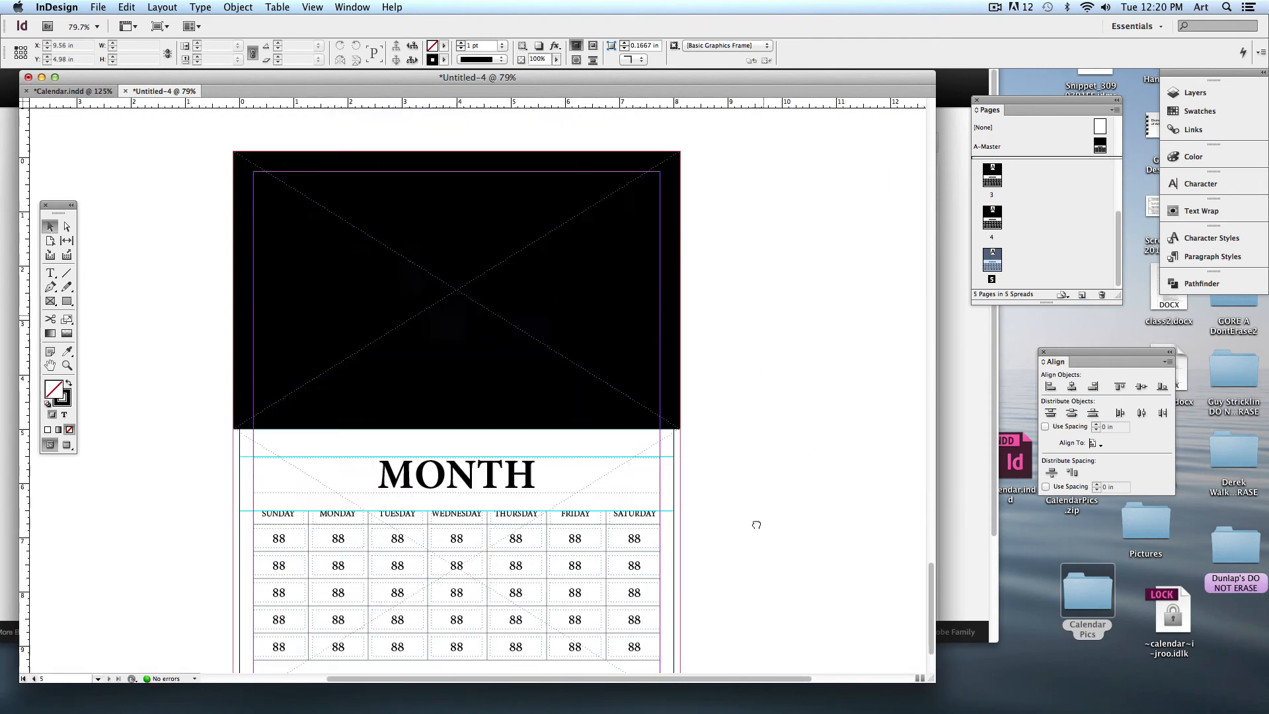
pyautogui.scroll(15, 776, 510)
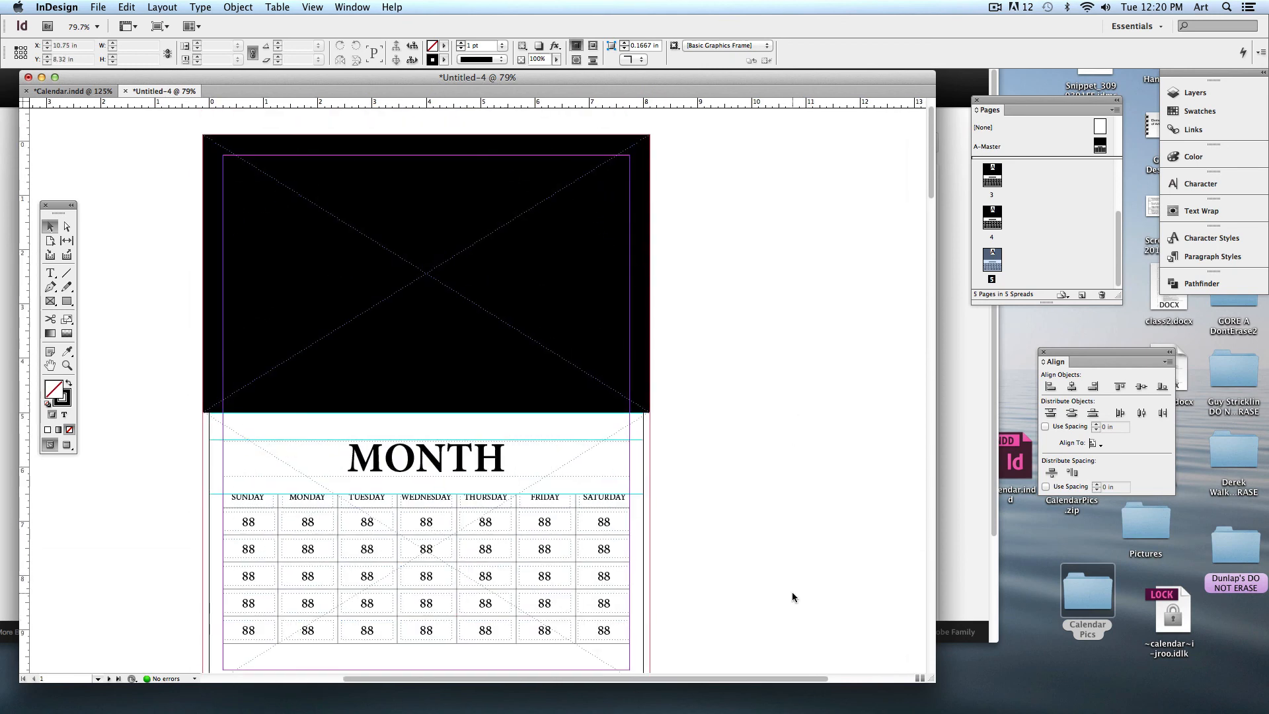
pyautogui.scroll(-1, 793, 581)
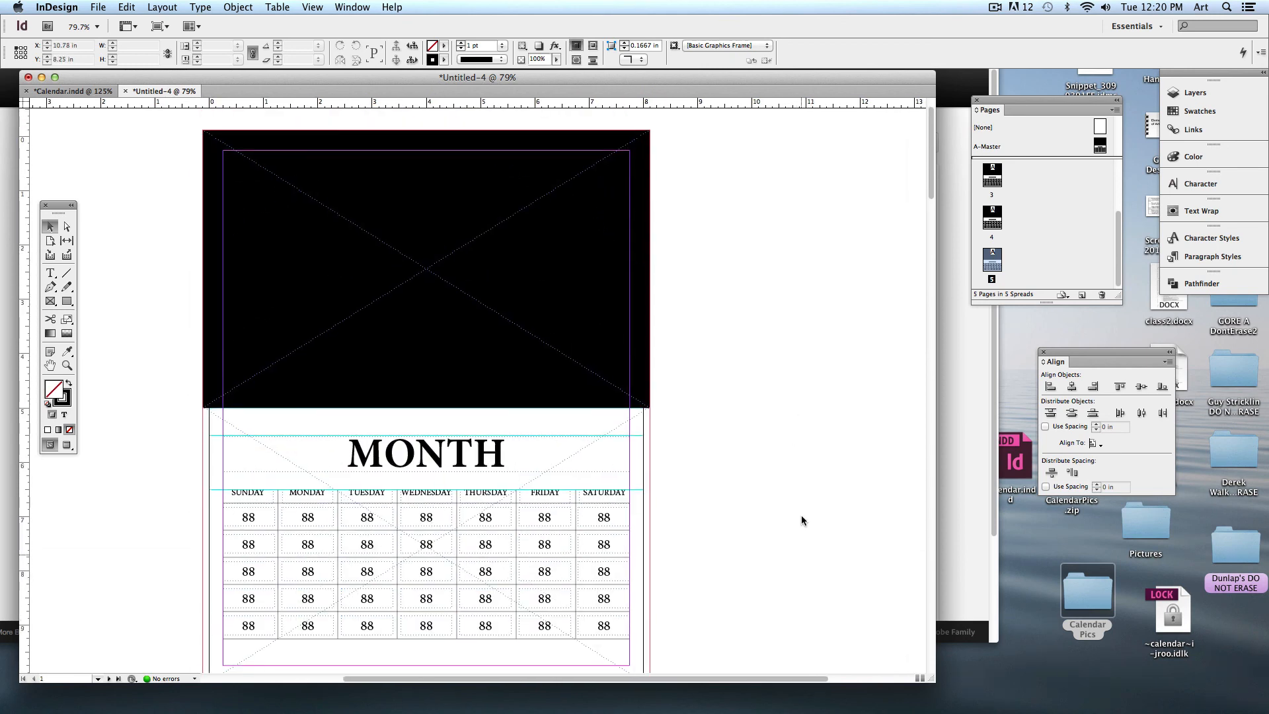
pyautogui.moveTo(789, 347); pyautogui.dragTo(799, 404)
# Return to page 1 and override all of its master page items
pyautogui.click(1002, 185)
pyautogui.scroll(3, 1002, 188)
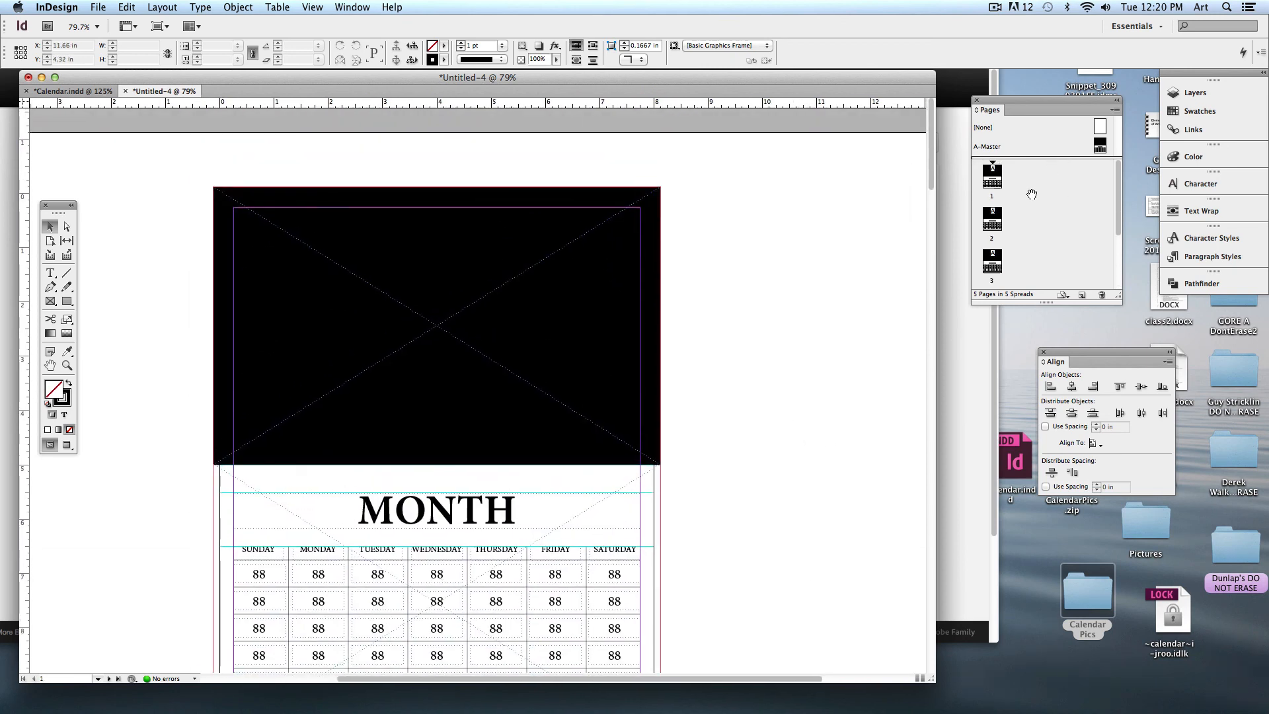
pyautogui.doubleClick(992, 177)
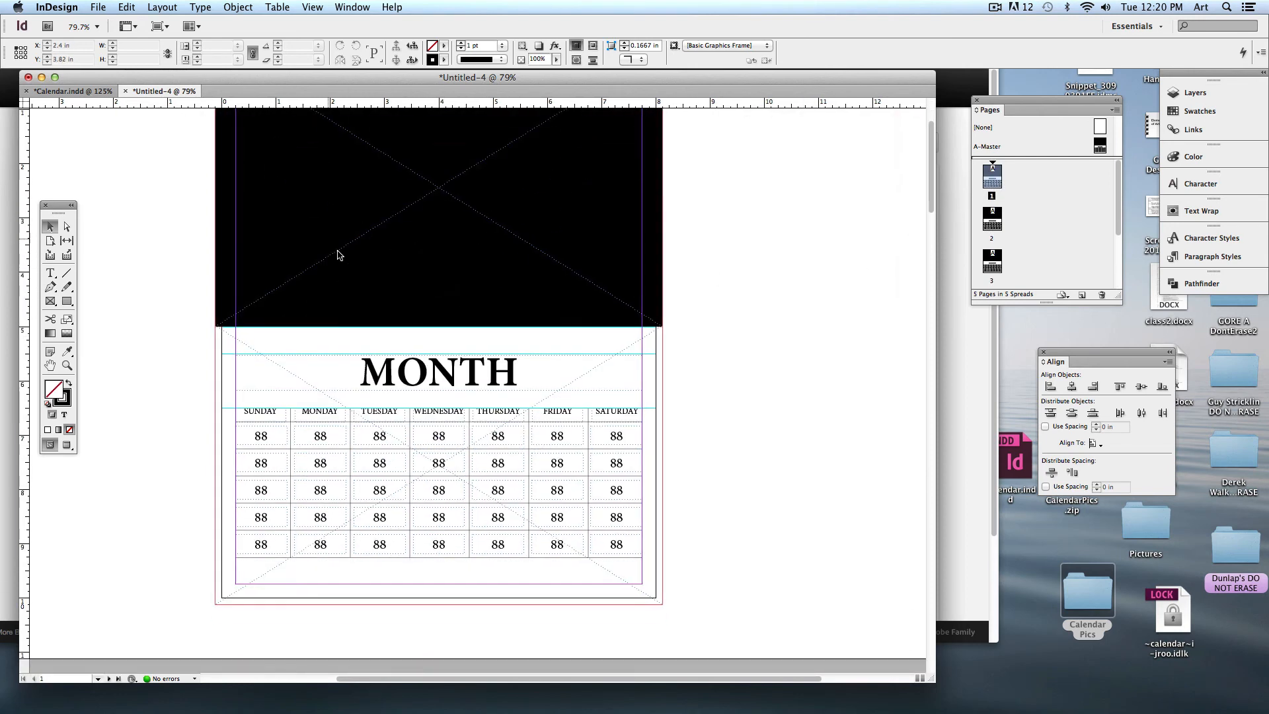
pyautogui.moveTo(357, 266); pyautogui.dragTo(468, 398)
pyautogui.scroll(2, 552, 275)
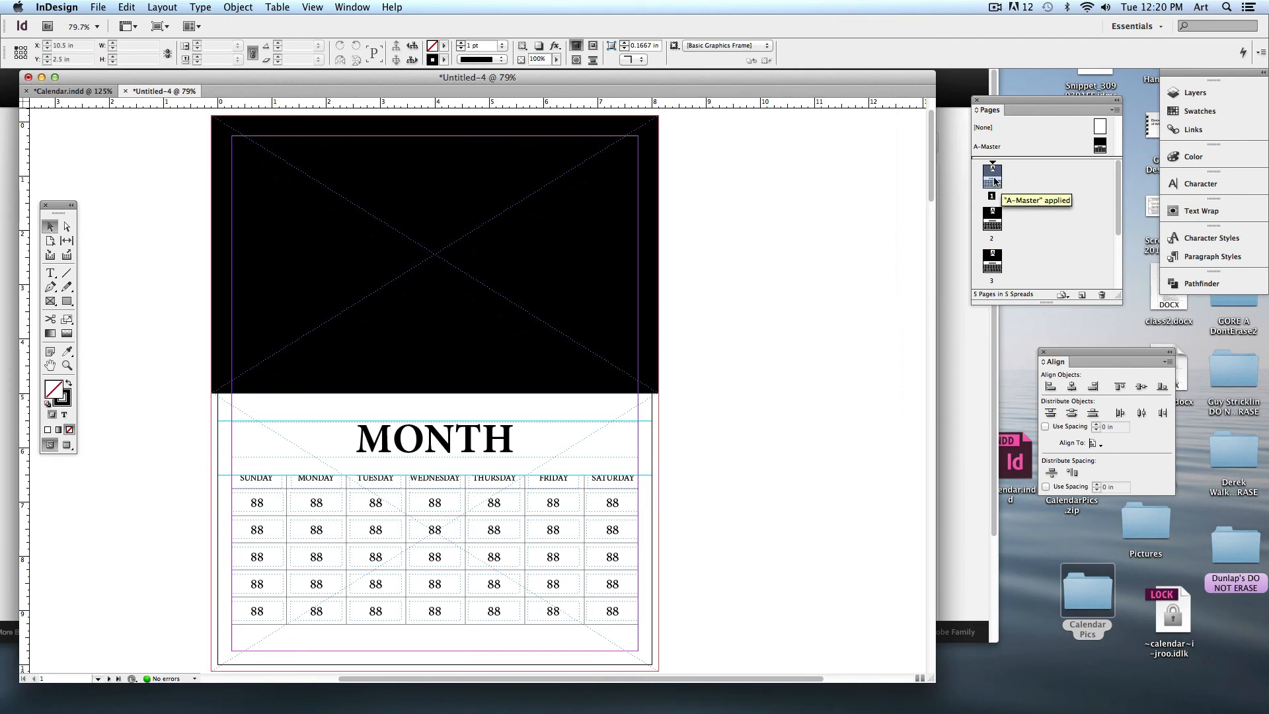
pyautogui.rightClick(994, 179)
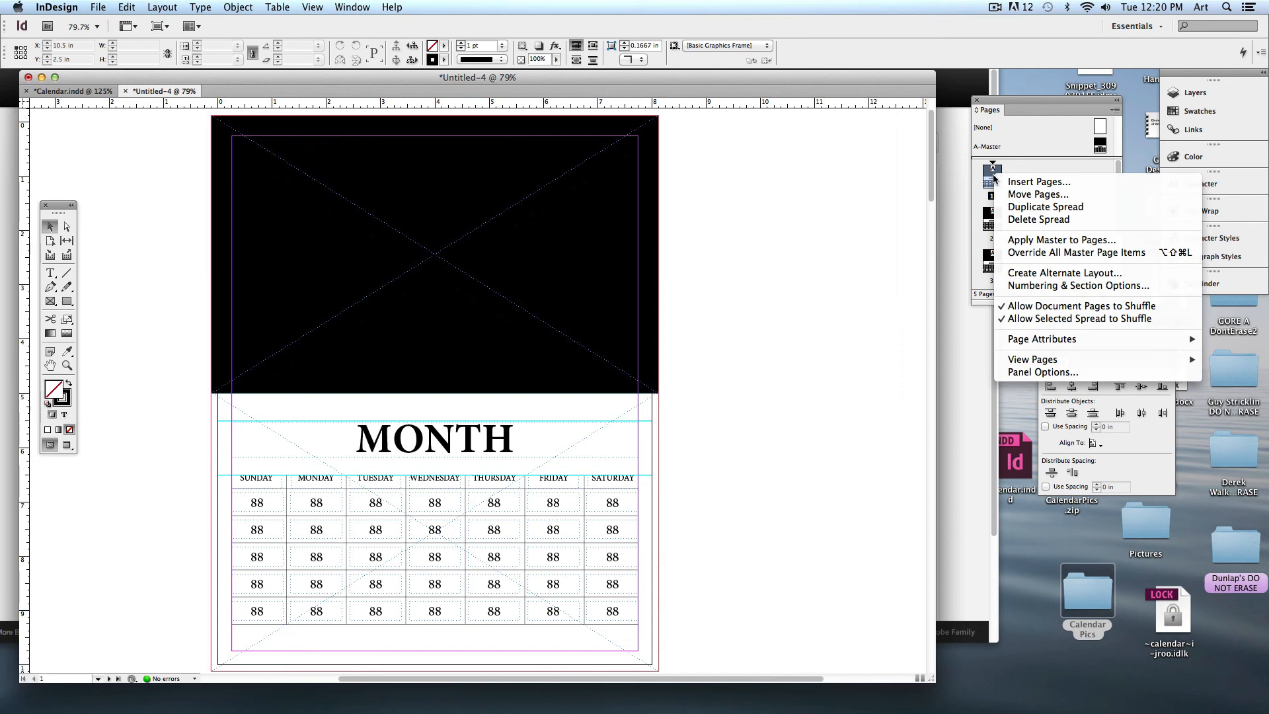
pyautogui.click(1084, 254)
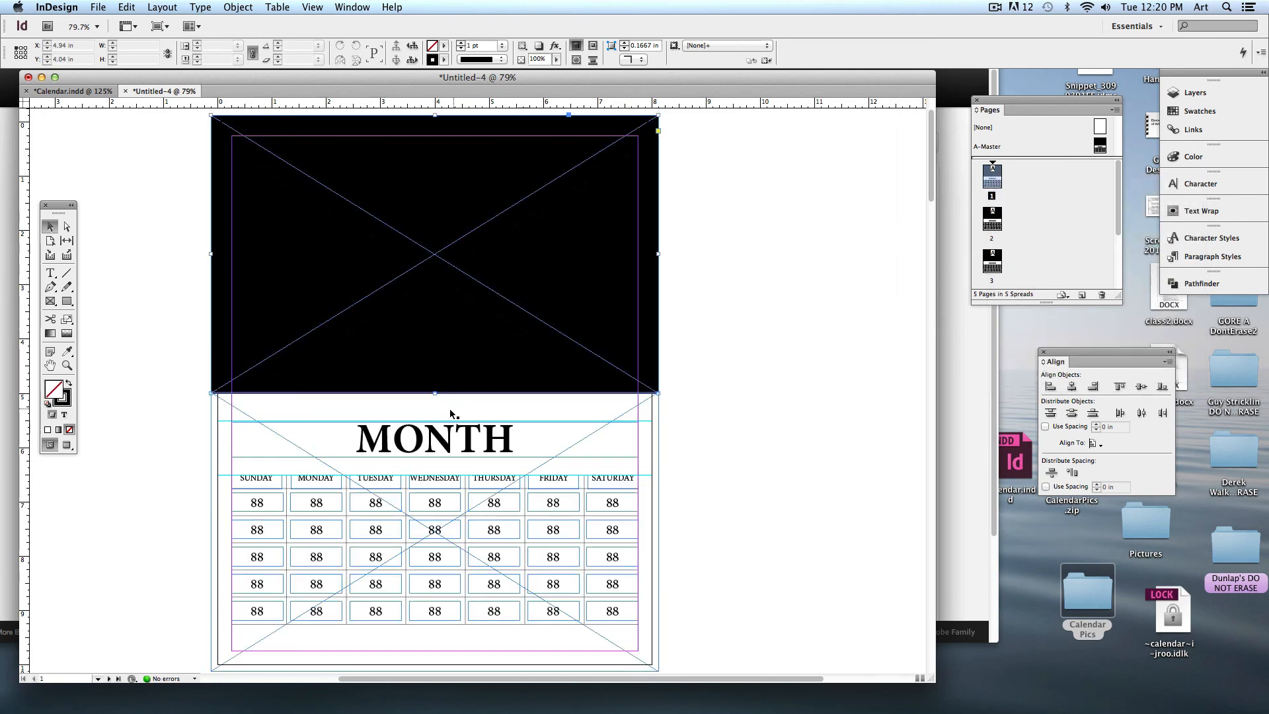
# Clear the Sunday and Monday dates in the first week of page 1, and set the Tuesday date to 1
pyautogui.click(440, 438)
pyautogui.doubleClick(437, 439)
pyautogui.moveTo(356, 438); pyautogui.dragTo(515, 440)
pyautogui.doubleClick(375, 502)
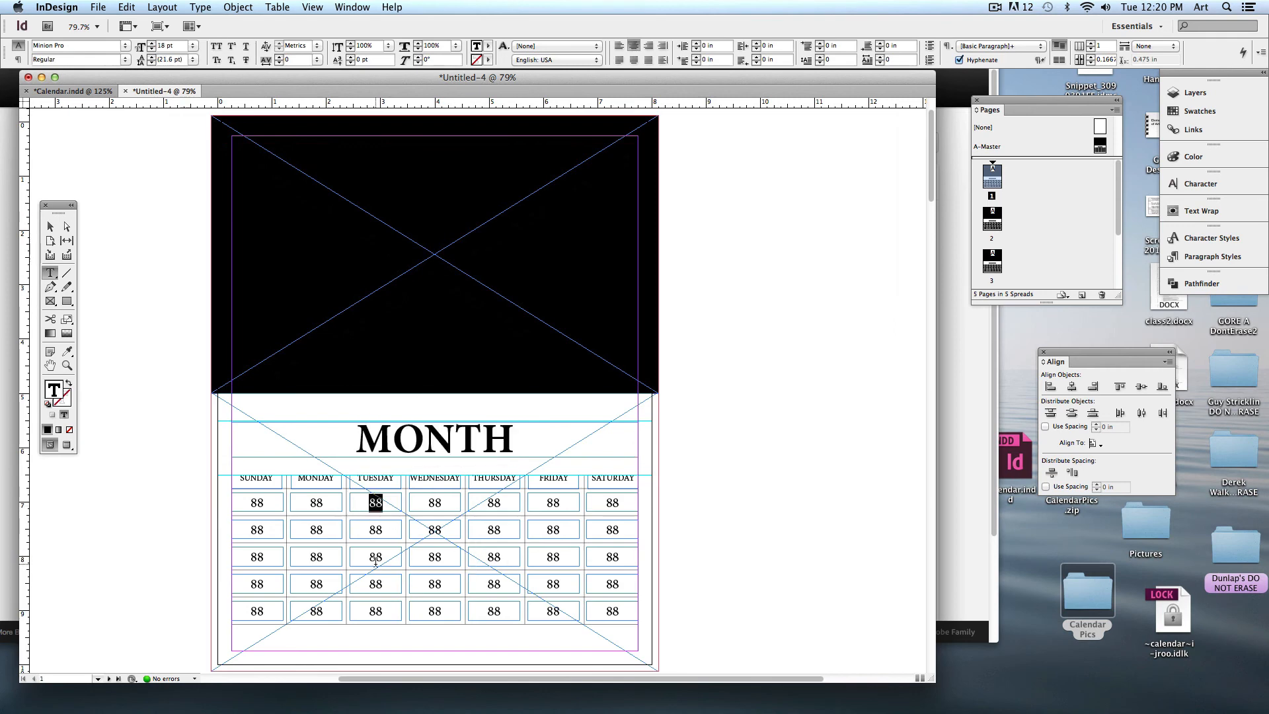
pyautogui.doubleClick(260, 503)
pyautogui.press('BackSpace')
pyautogui.press('Tab')
pyautogui.press('BackSpace')
pyautogui.click(383, 502)
pyautogui.press('BackSpace')
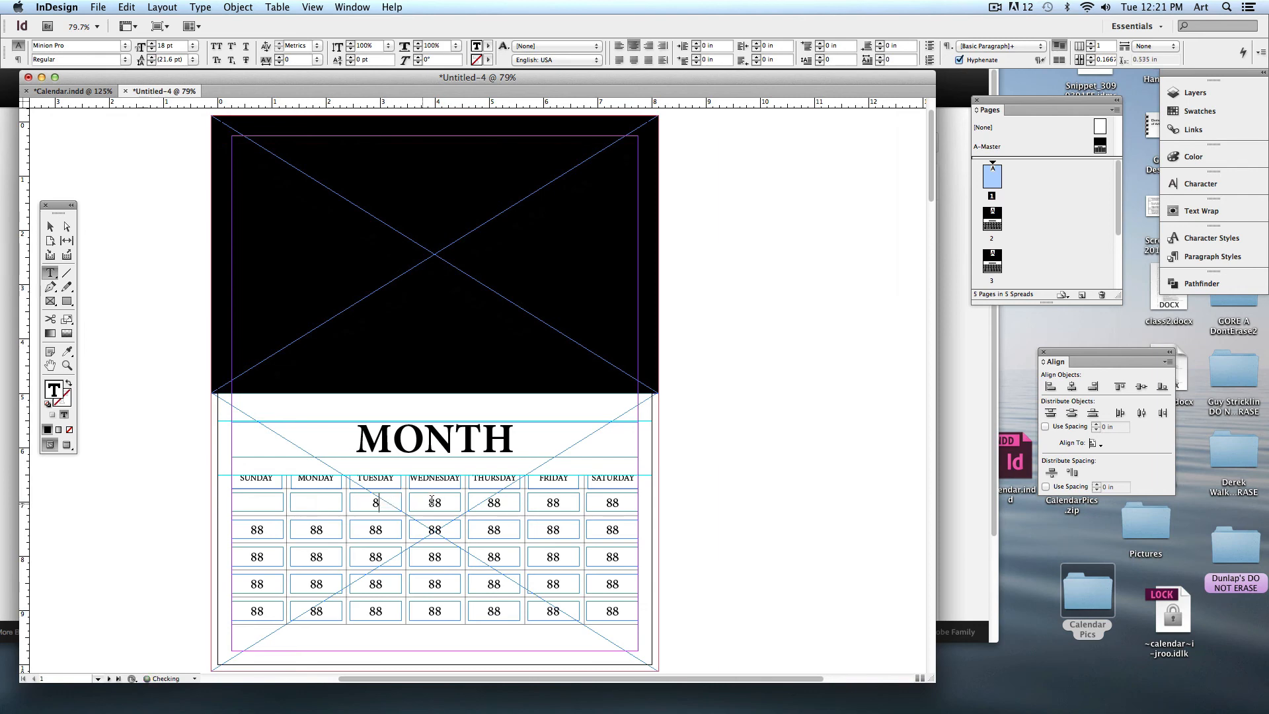
pyautogui.doubleClick(376, 502)
pyautogui.write('1')
# Set the last week's Sunday date to 24/30 and its Monday date to 25/31
pyautogui.doubleClick(263, 611)
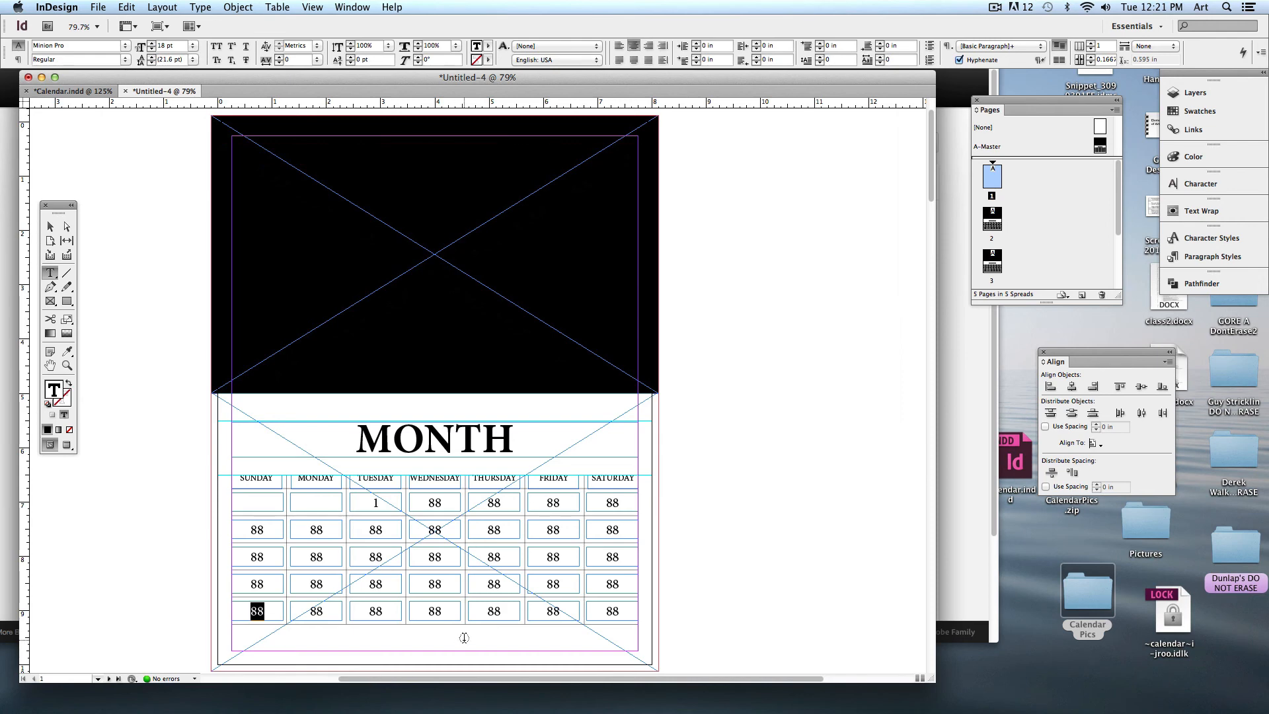
pyautogui.write('24/30')
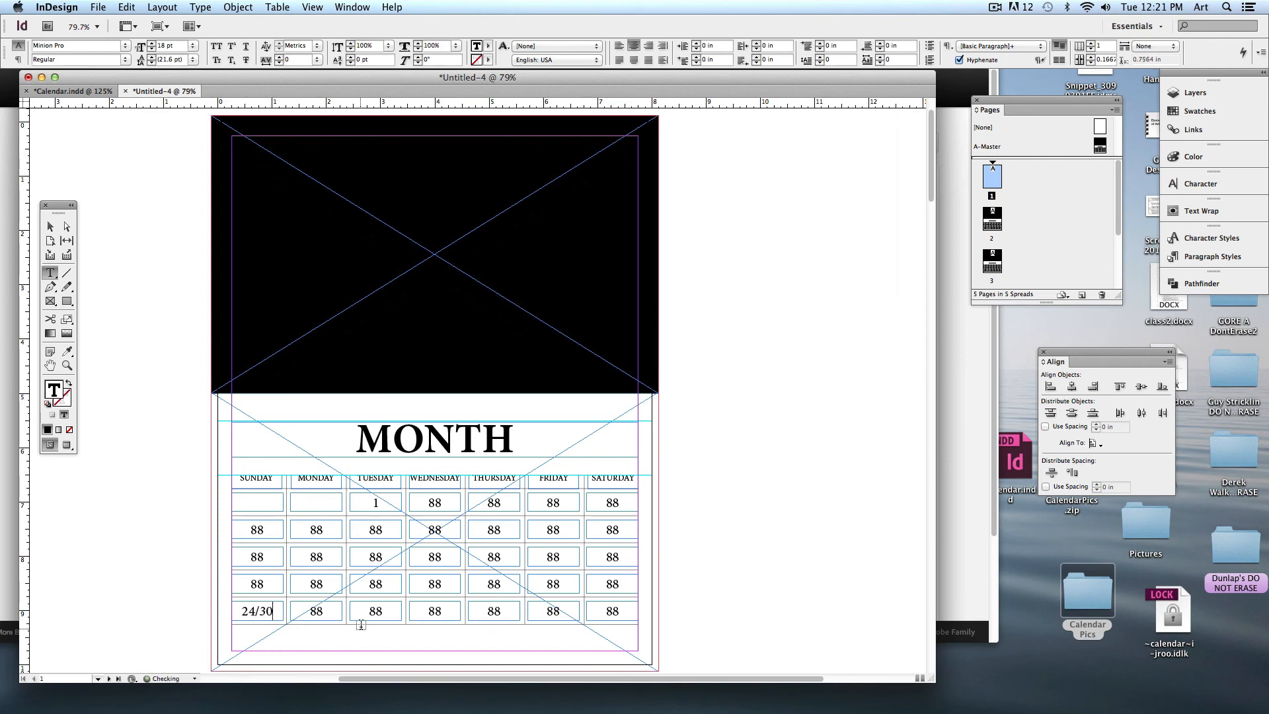
pyautogui.doubleClick(316, 609)
pyautogui.write('3')
pyautogui.write('31')
pyautogui.press('BackSpace')
pyautogui.press('BackSpace')
pyautogui.write('25/31')
# Place 941a88e809230b48e02ebb8e173f66ab.jpg from the Calendar Pics folder into the black picture frame on page 1
pyautogui.click(50, 226)
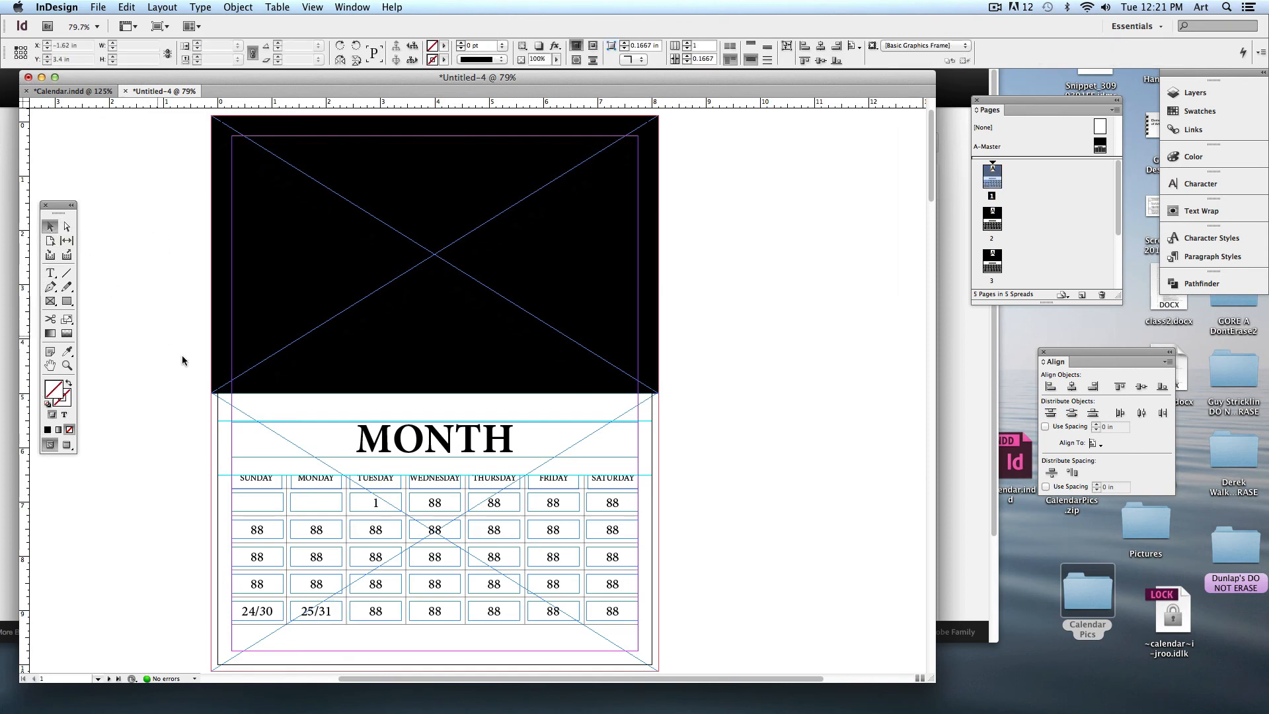
pyautogui.click(334, 192)
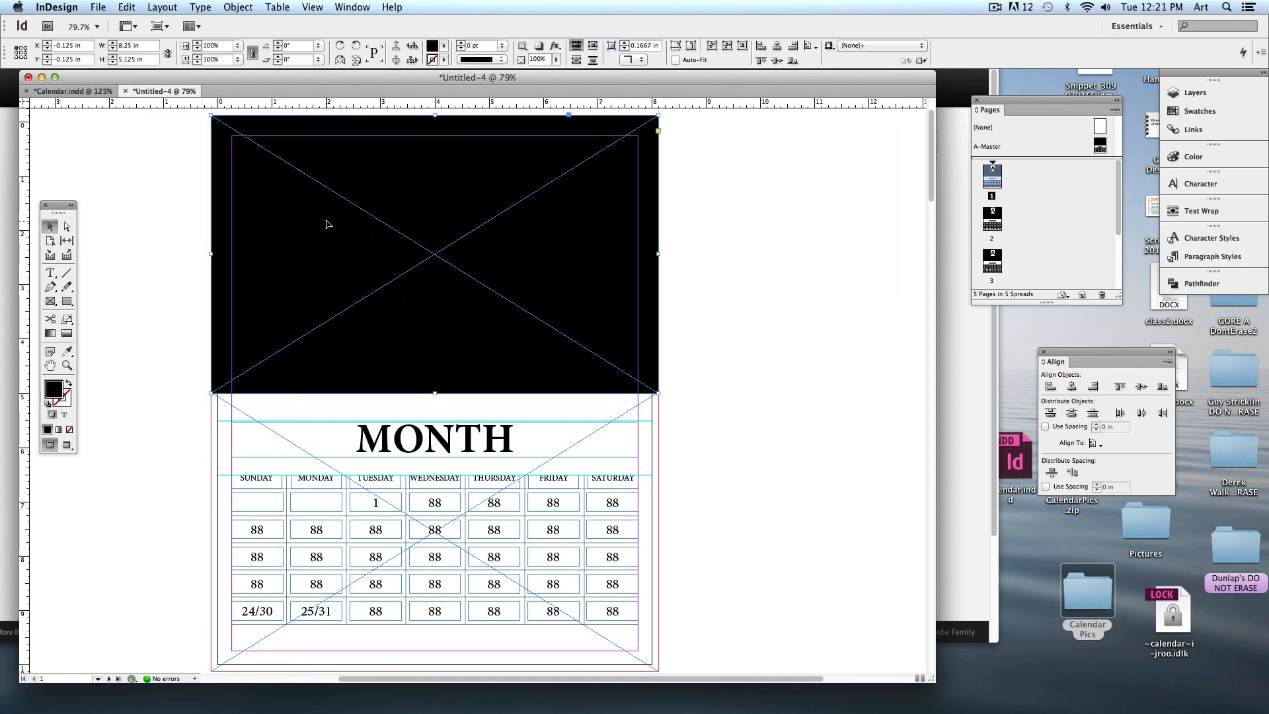
pyautogui.press('super+d')
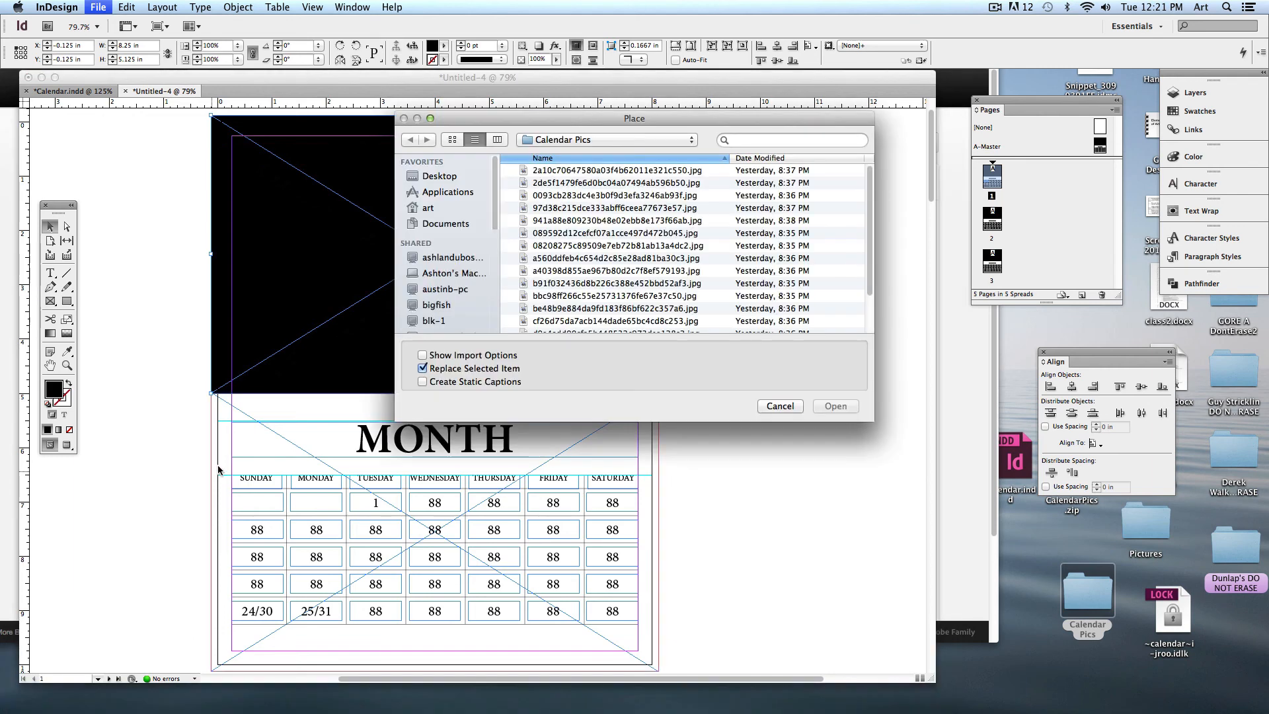
pyautogui.click(604, 226)
pyautogui.press('space')
pyautogui.press('space')
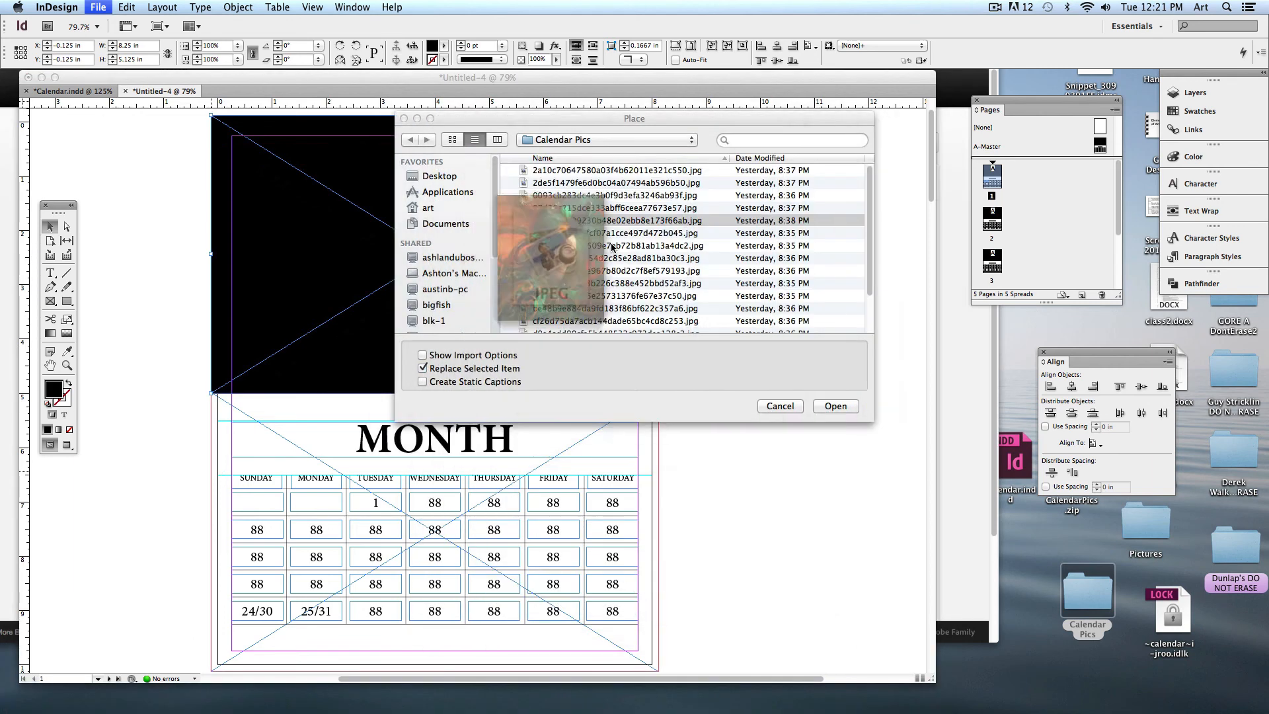
pyautogui.click(827, 407)
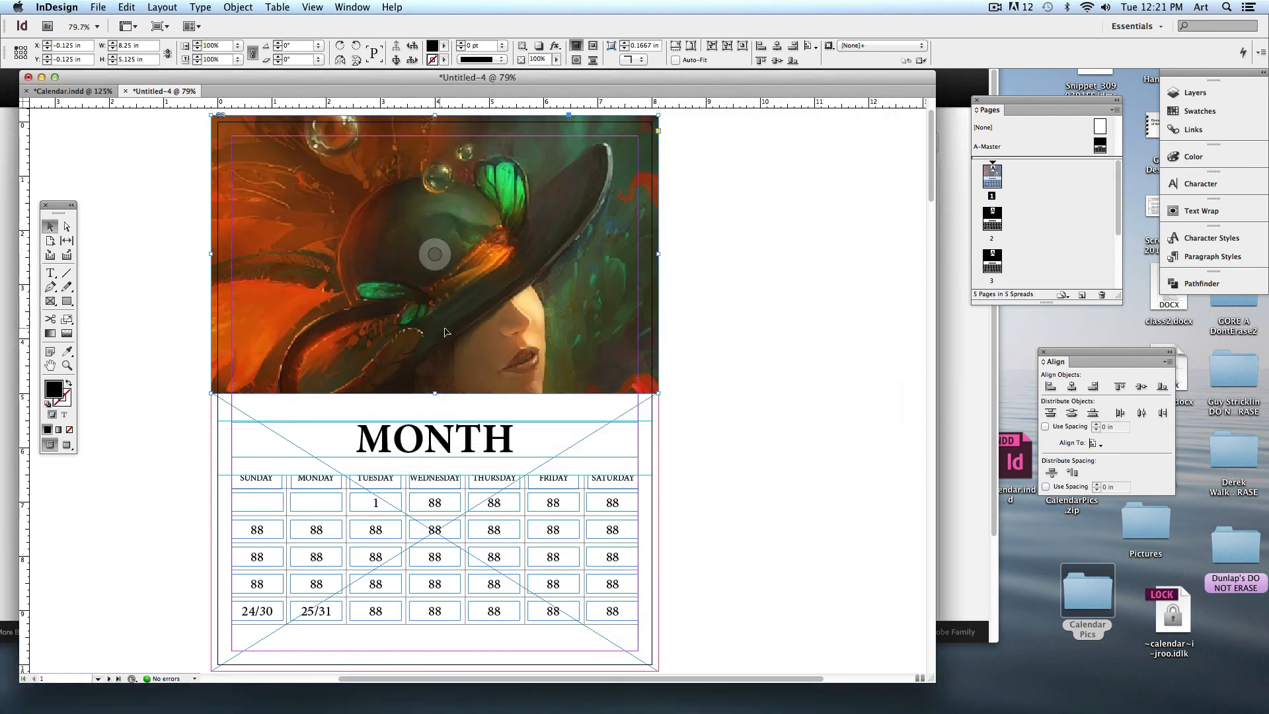
# Shift the placed picture upward inside its frame to show more of the woman's face, and deselect it
pyautogui.click(439, 265)
pyautogui.moveTo(467, 319); pyautogui.dragTo(475, 288)
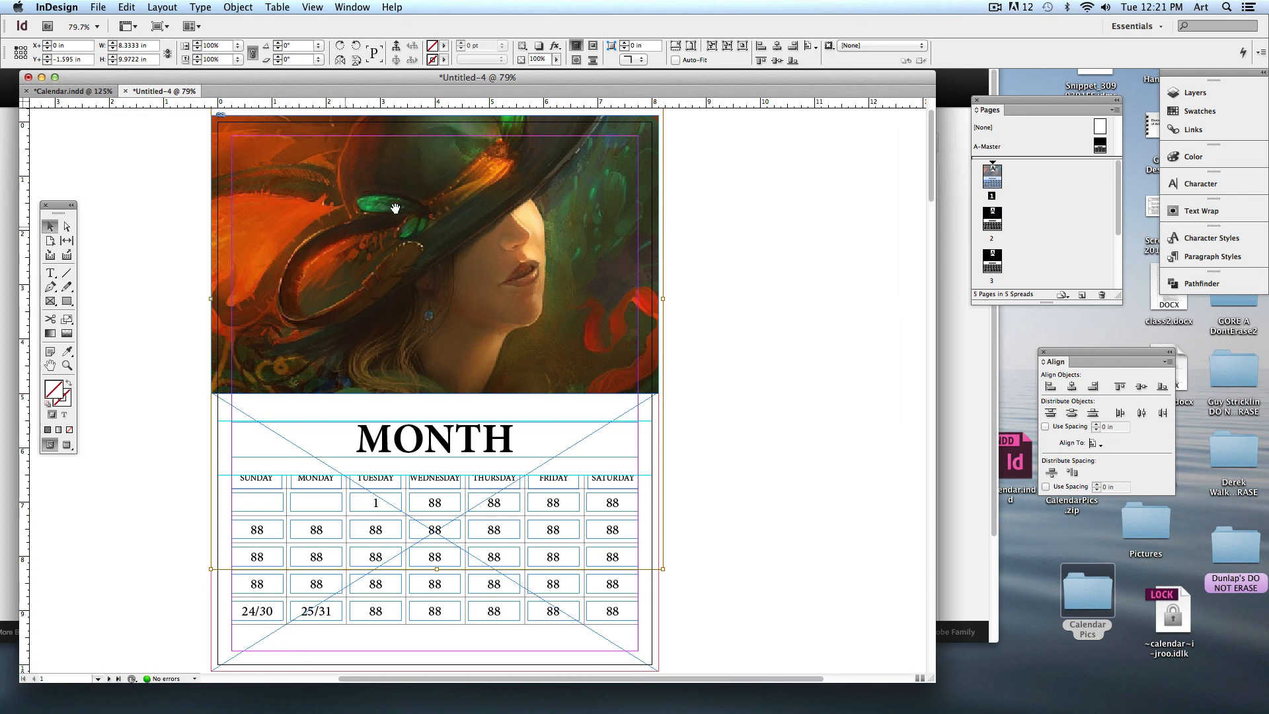
pyautogui.click(699, 354)
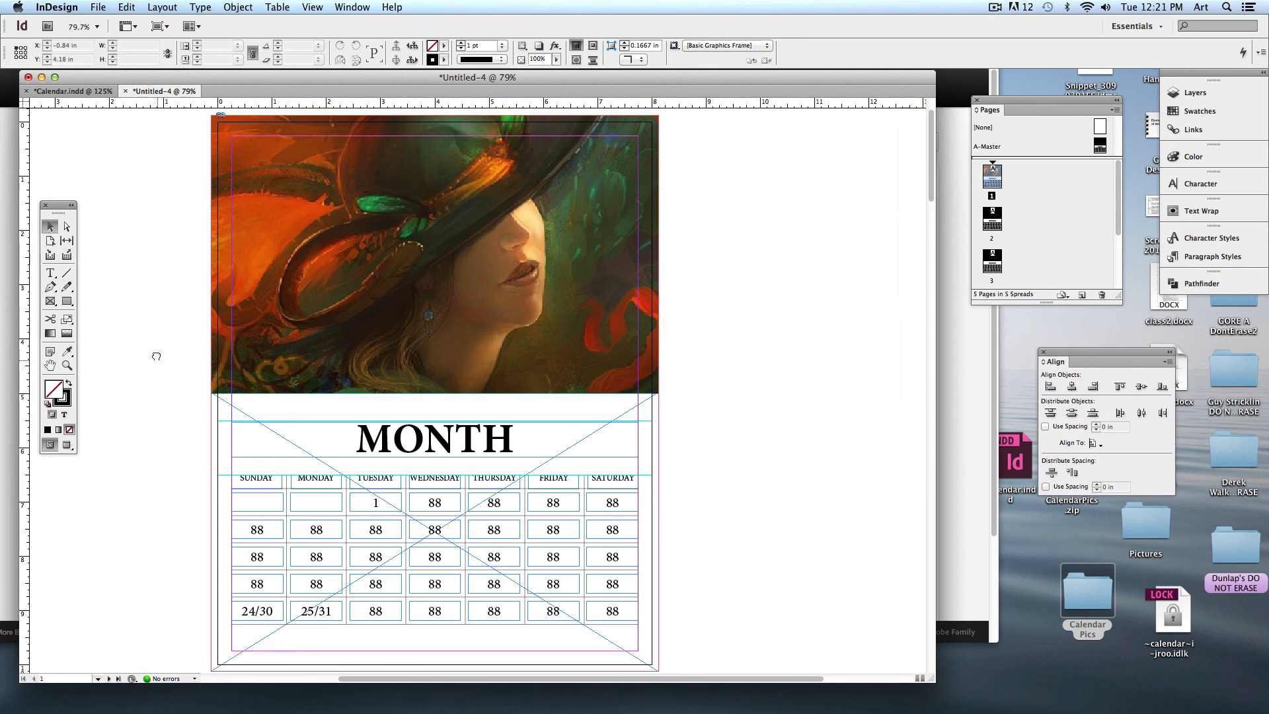
# Hide the guides and select the white background frame behind the month title and date grid
pyautogui.moveTo(156, 355); pyautogui.dragTo(212, 254)
pyautogui.press('super+equal')
pyautogui.press('super+equal')
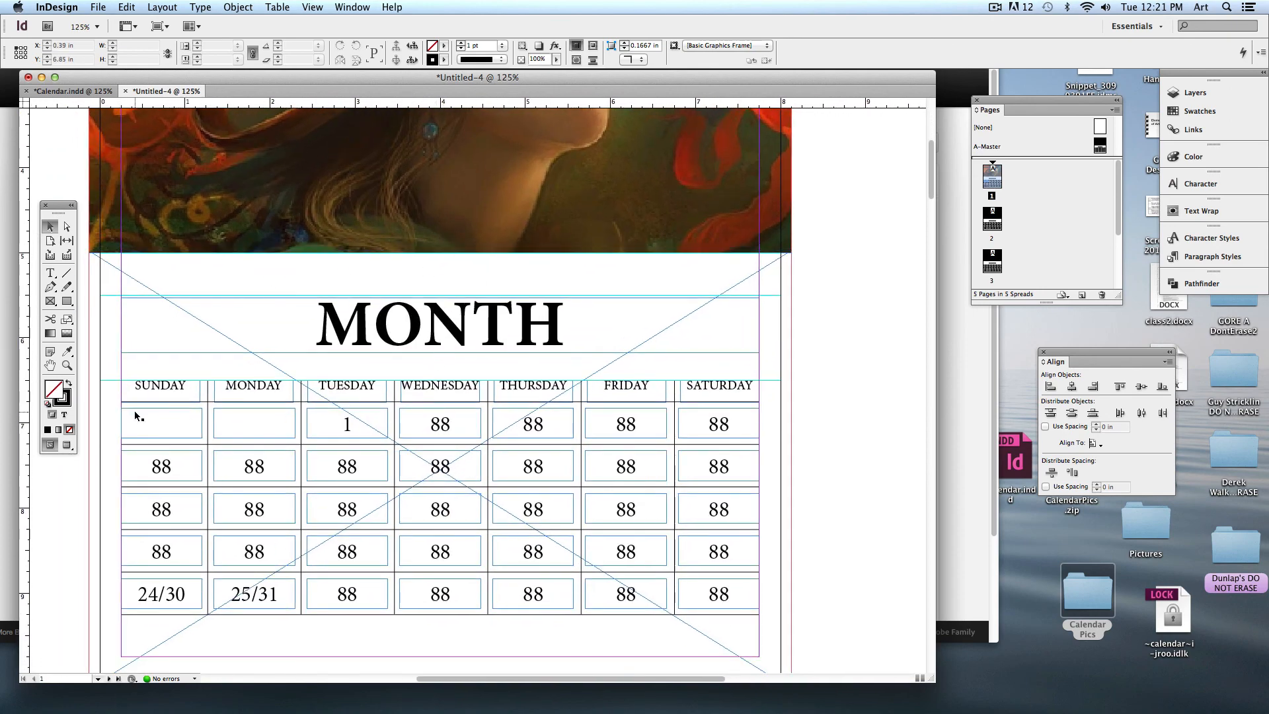
pyautogui.press('super+semicolon')
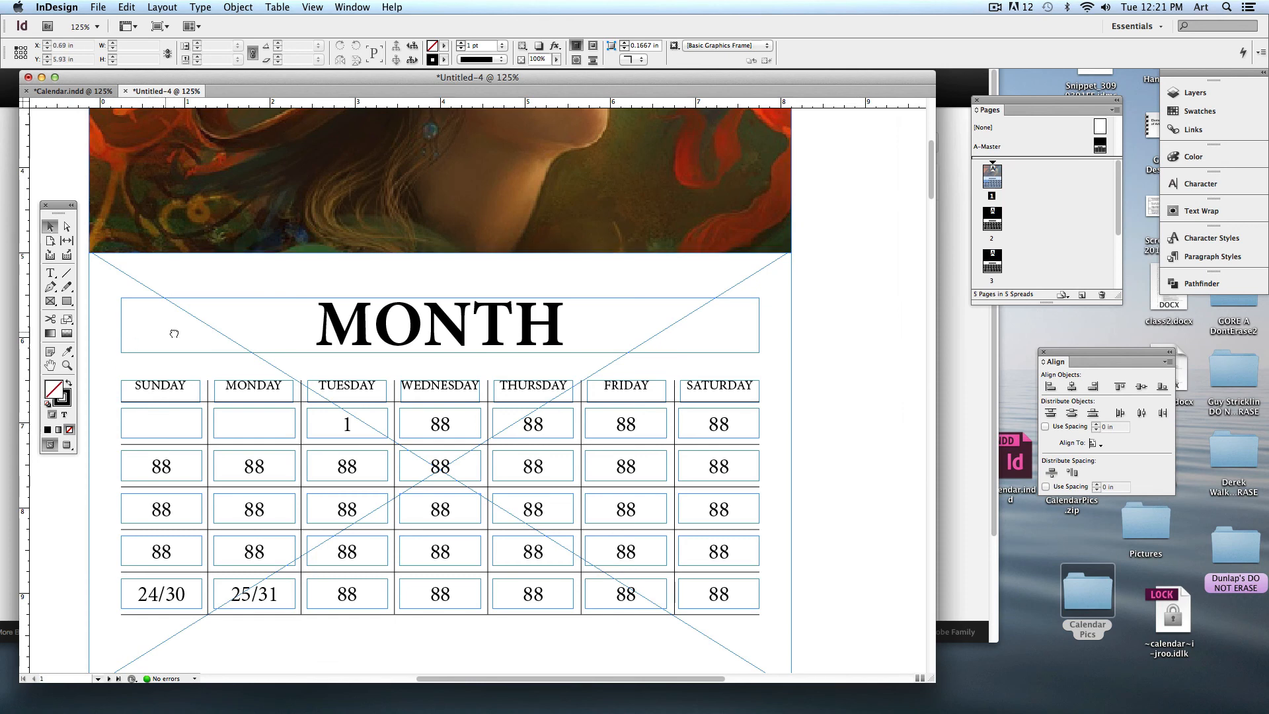
pyautogui.moveTo(173, 332); pyautogui.dragTo(200, 332)
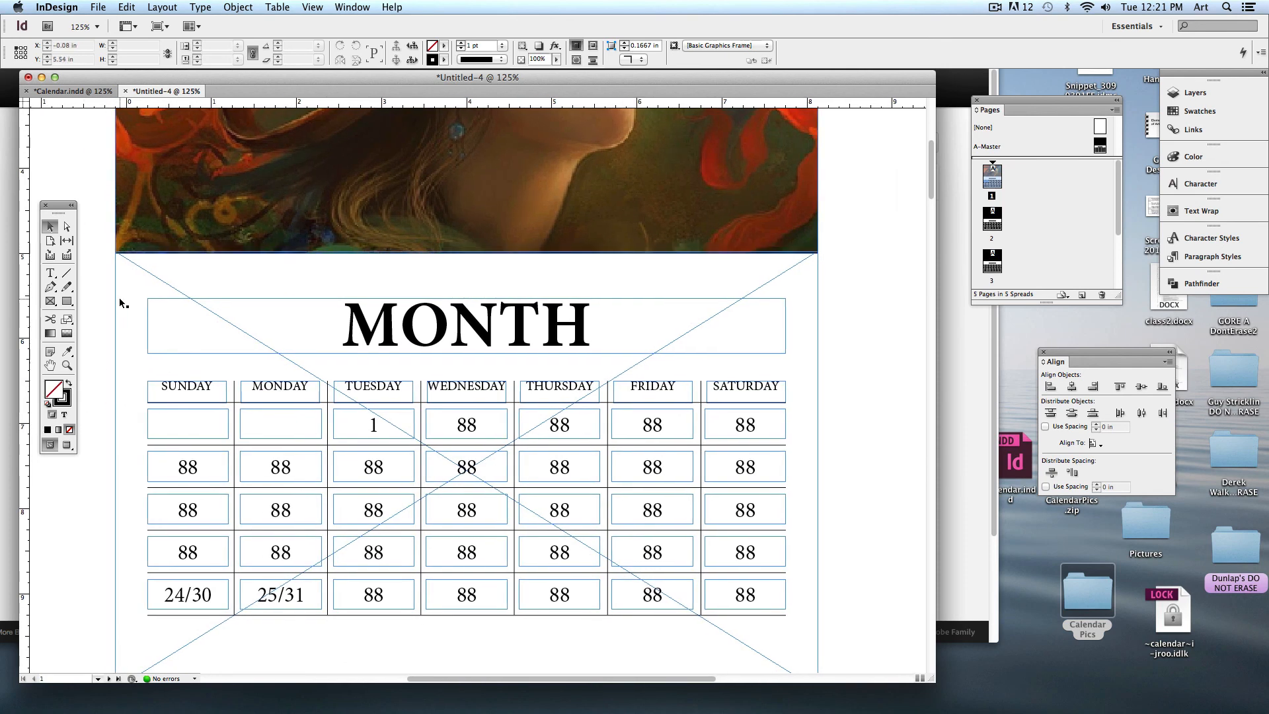
pyautogui.click(122, 262)
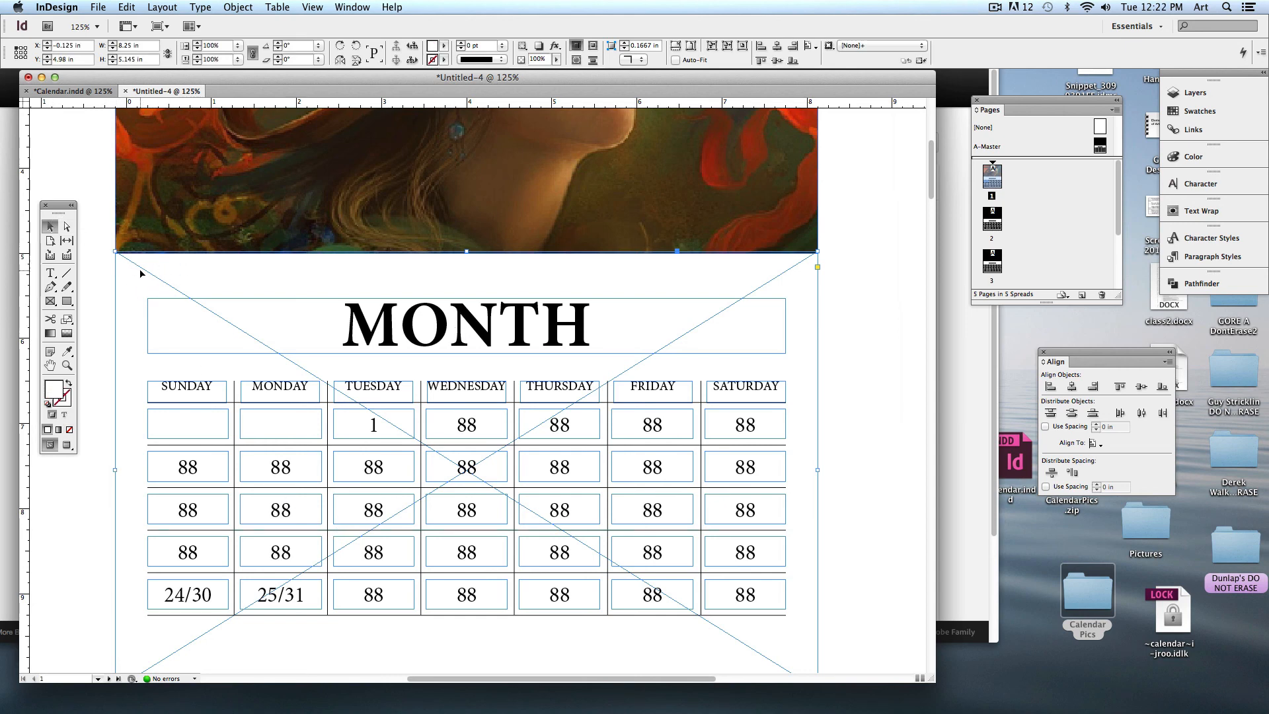
pyautogui.press('super+minus')
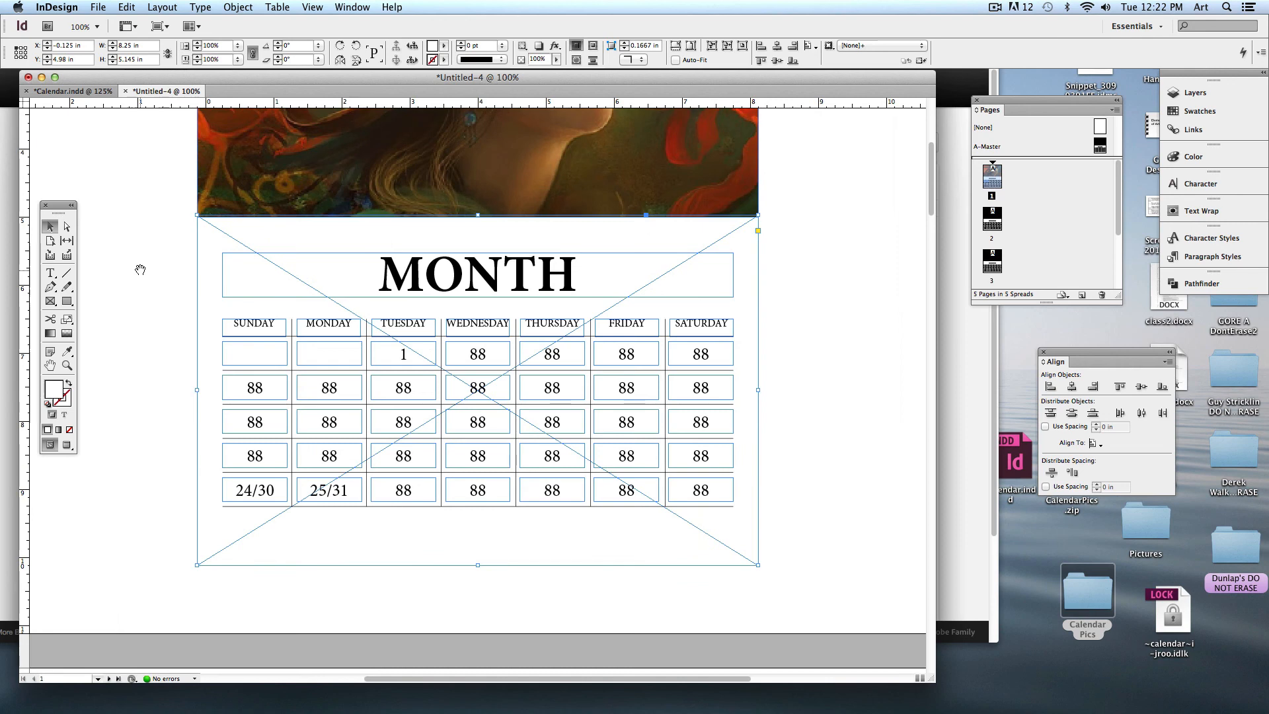
pyautogui.scroll(4, 147, 368)
pyautogui.scroll(1, 154, 387)
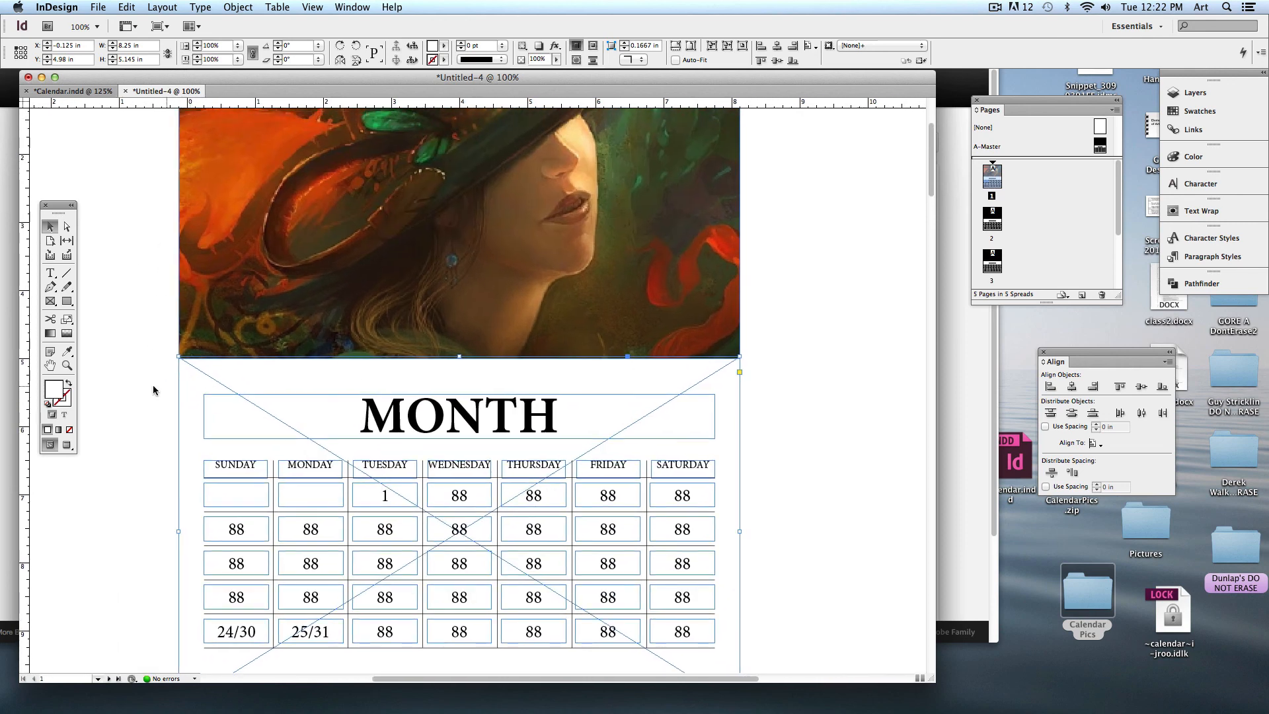
# Sample colors from the painting for the background frame behind the month title and date grid, settling on a burnt orange fill
pyautogui.click(67, 353)
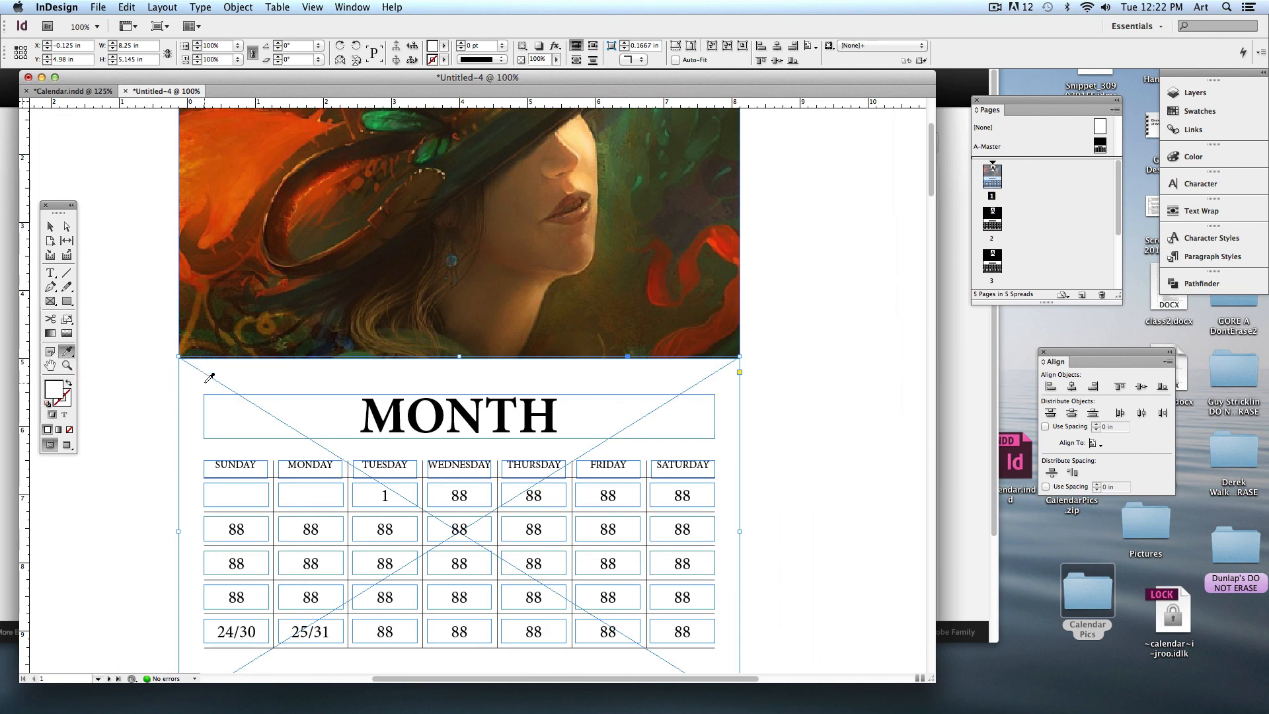
pyautogui.moveTo(312, 214); pyautogui.dragTo(272, 253)
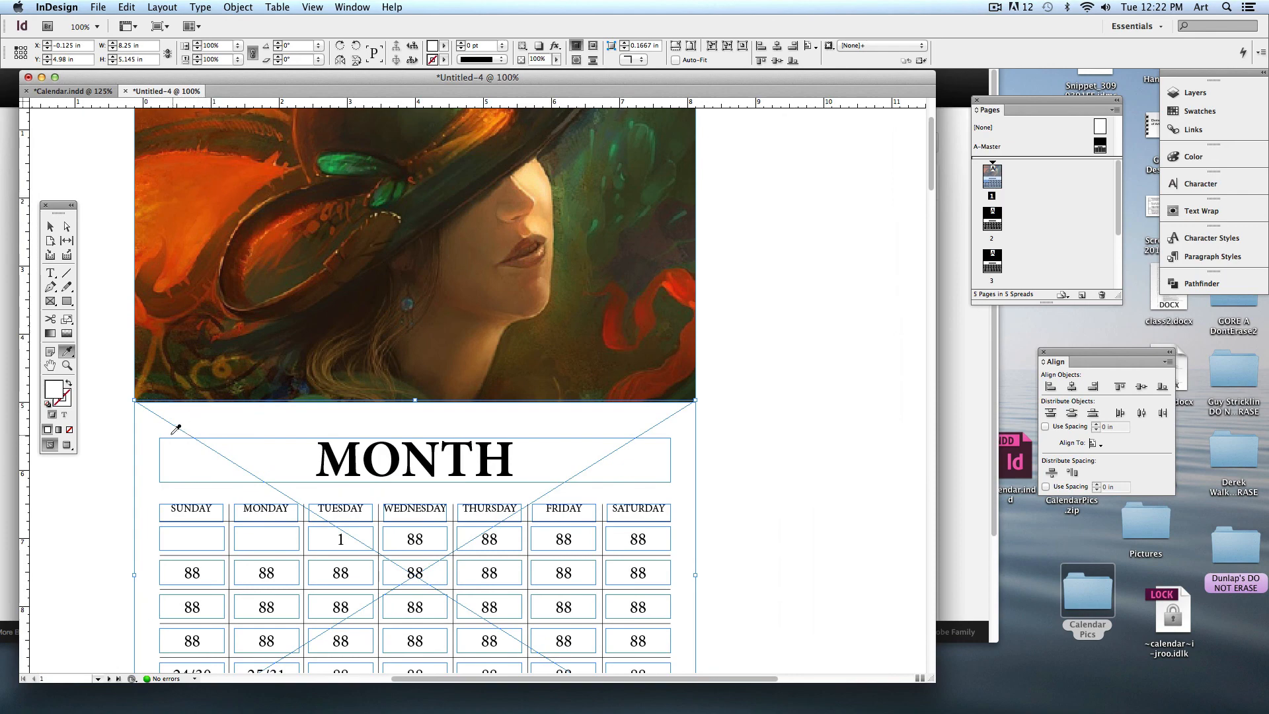
pyautogui.click(212, 179)
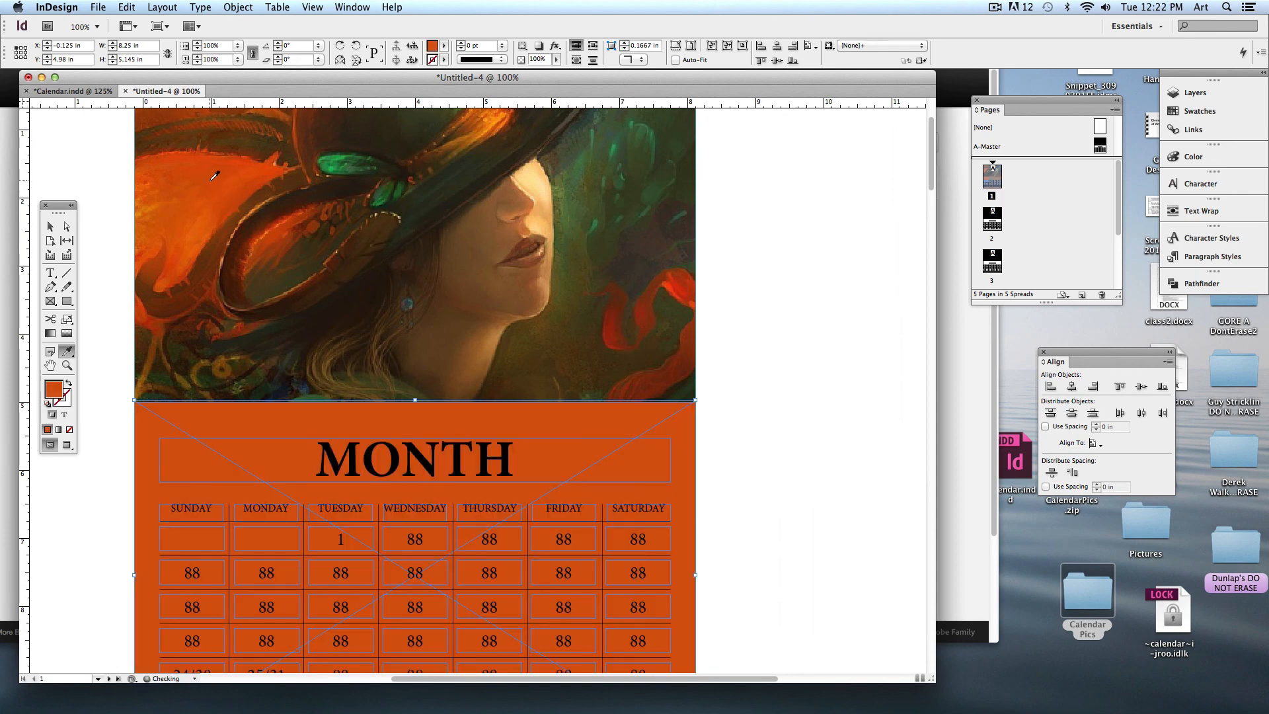
pyautogui.click(329, 159)
pyautogui.click(218, 178)
pyautogui.click(537, 238)
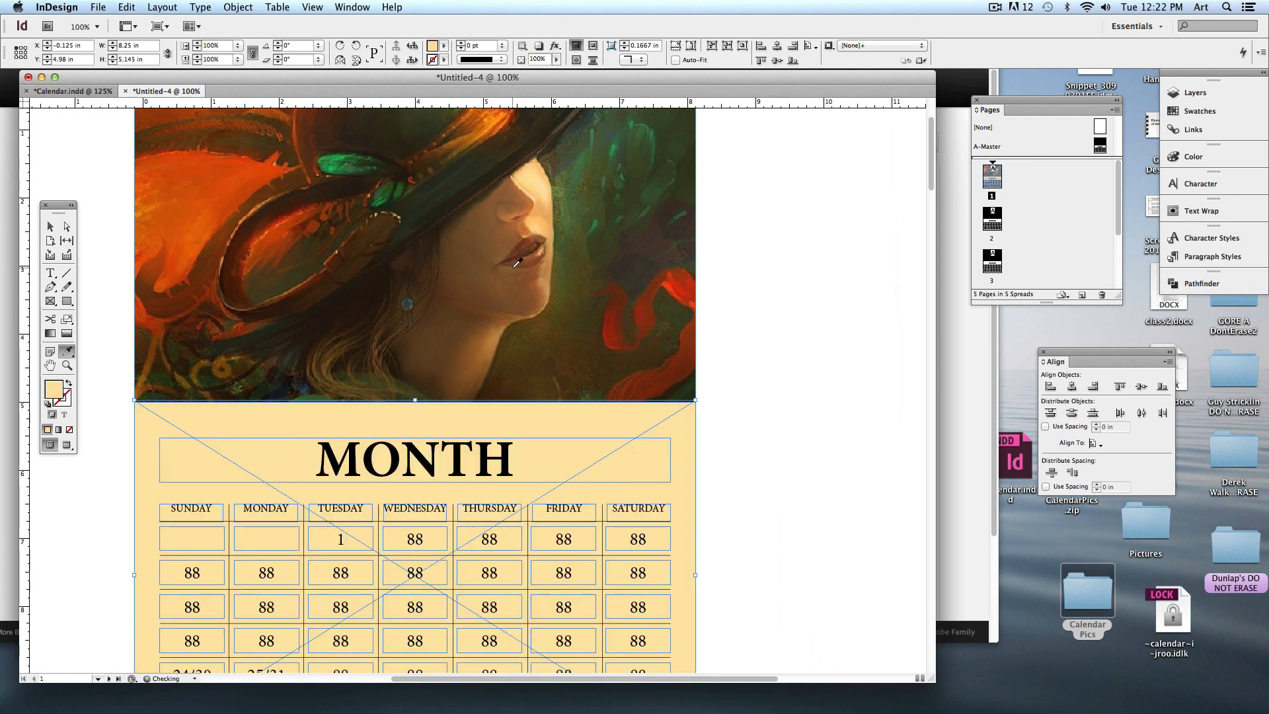
pyautogui.click(567, 307)
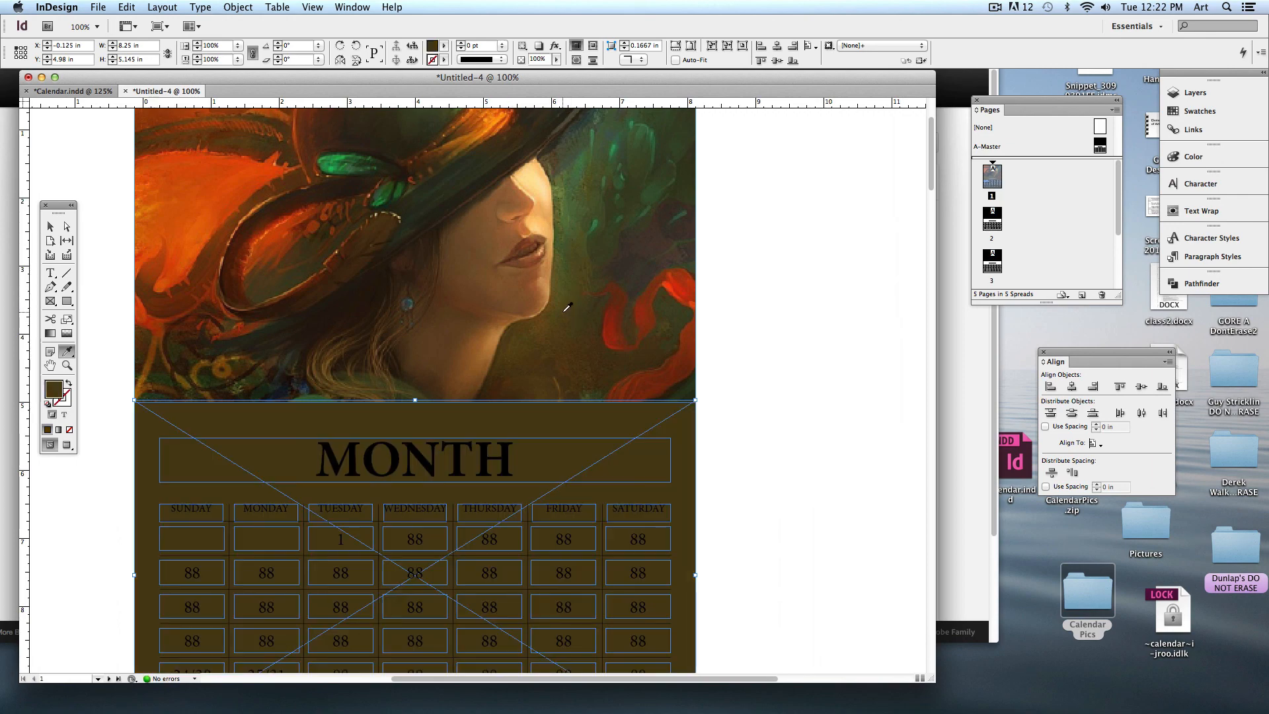
pyautogui.click(487, 127)
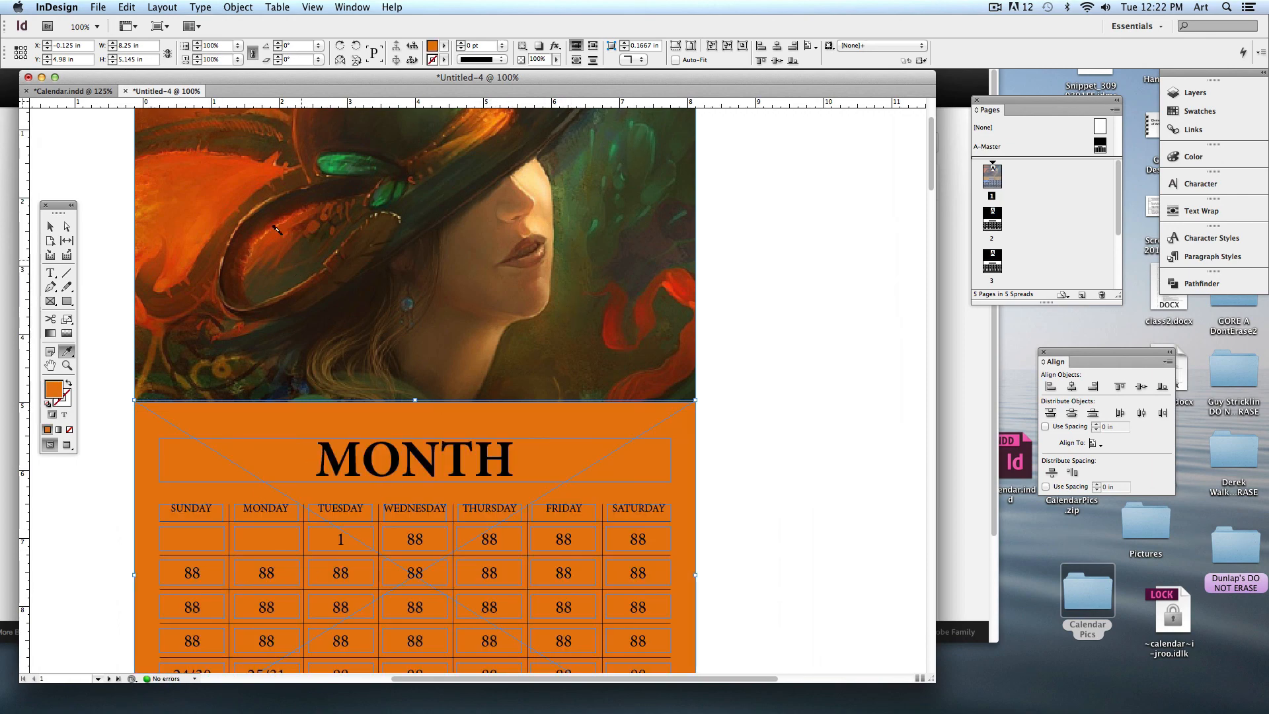
pyautogui.click(241, 191)
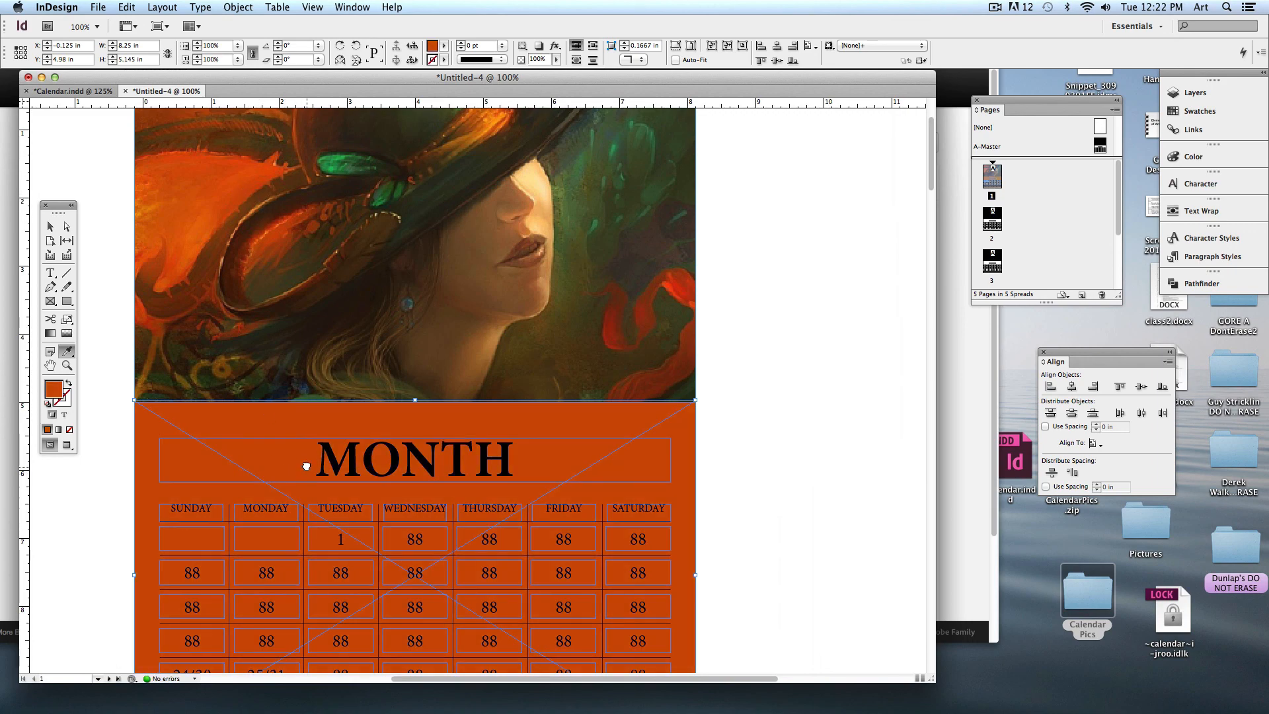
pyautogui.moveTo(306, 466); pyautogui.dragTo(305, 372)
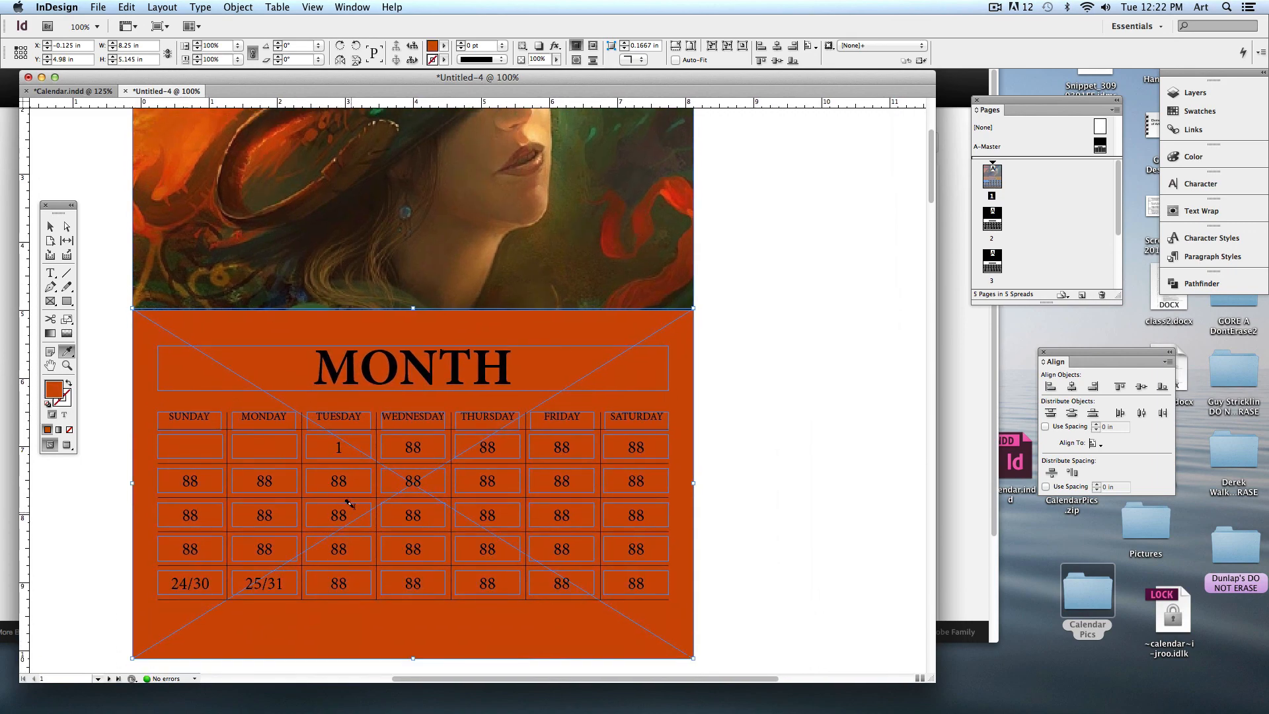
# Try to recolor the MONTH title text with a color sampled from the woman's face
pyautogui.click(51, 273)
pyautogui.moveTo(335, 371); pyautogui.dragTo(518, 377)
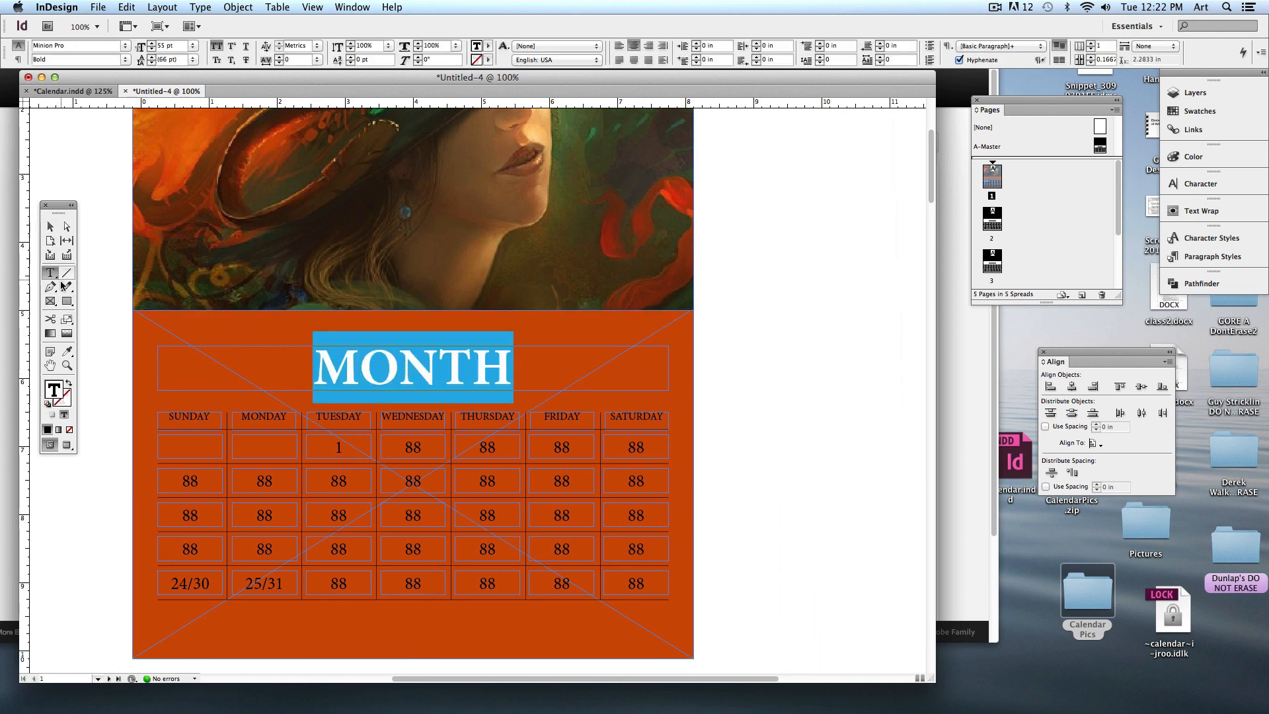
pyautogui.click(67, 350)
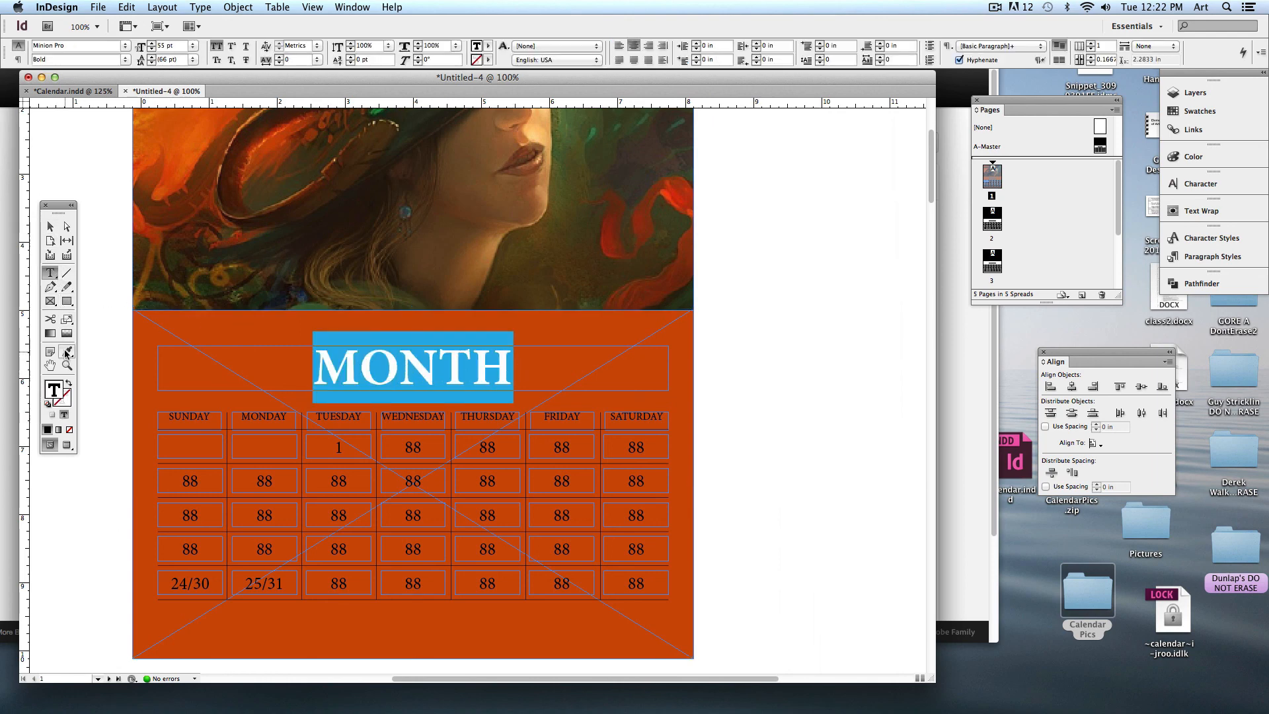
pyautogui.click(513, 140)
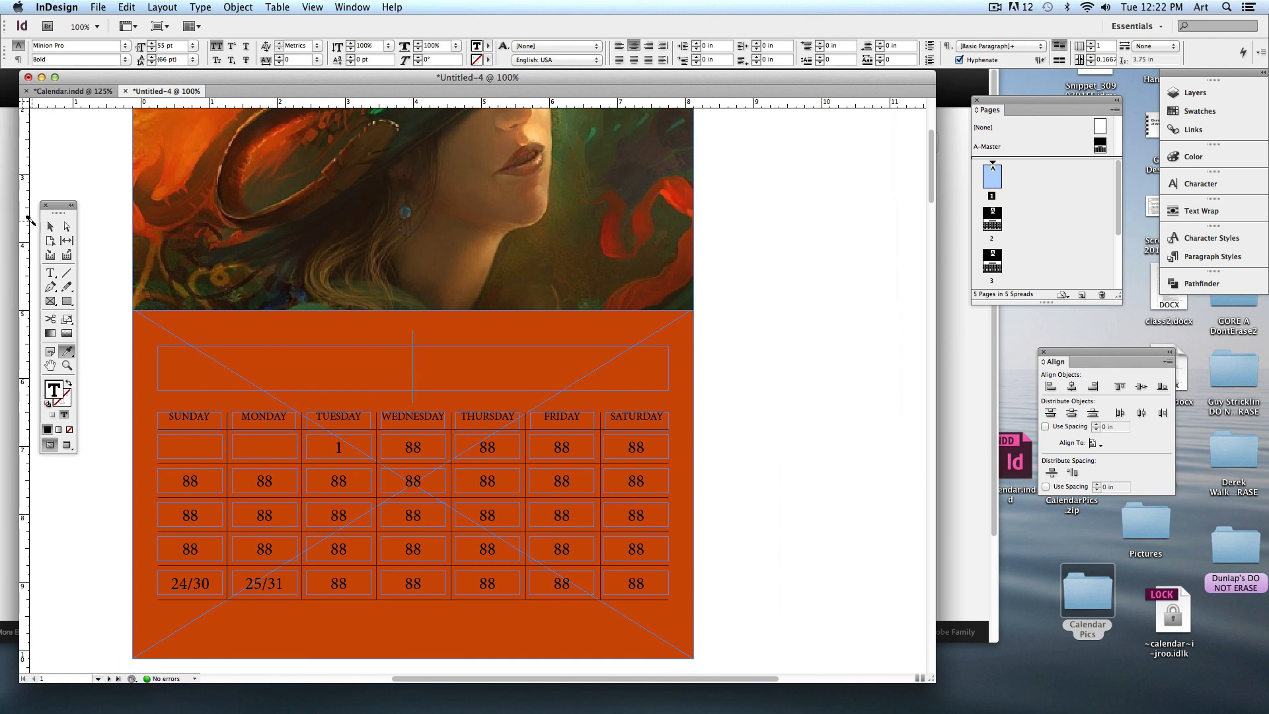
pyautogui.click(49, 226)
pyautogui.click(101, 275)
# Color the MONTH title text with a pale cream tone sampled from the woman's face, and deselect it
pyautogui.click(50, 272)
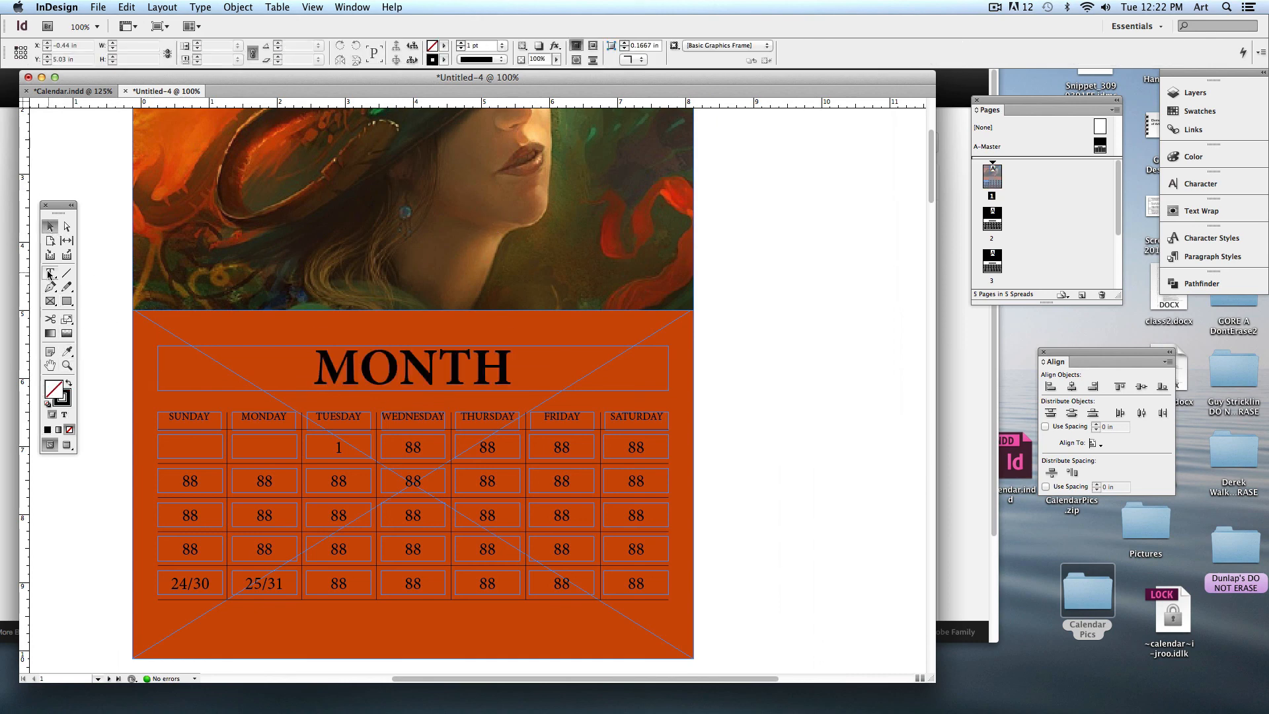
pyautogui.doubleClick(496, 381)
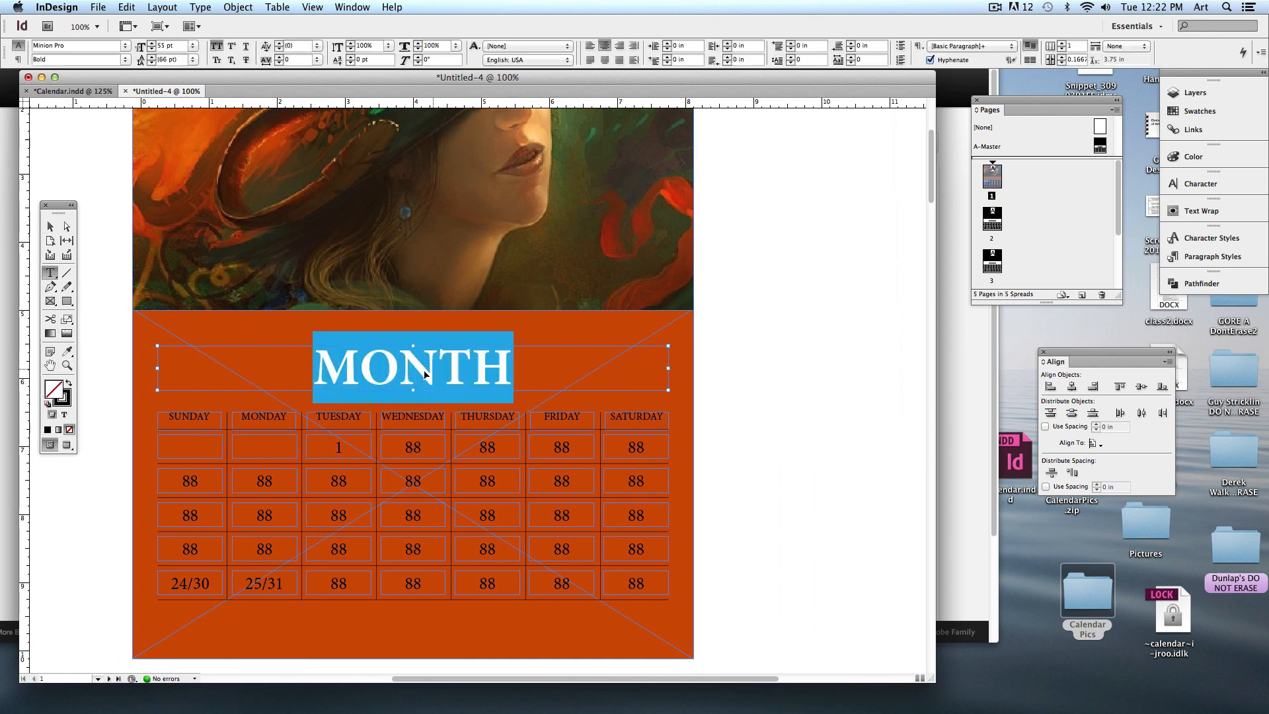
pyautogui.click(67, 351)
pyautogui.click(536, 134)
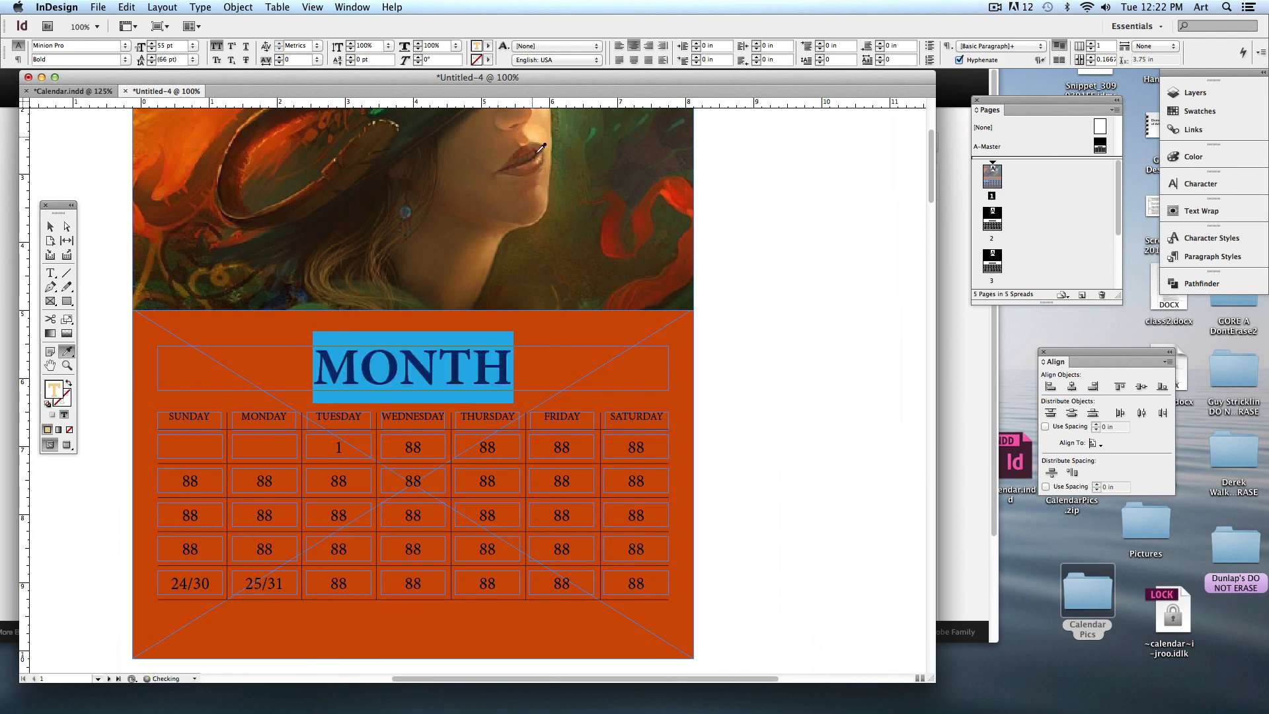
pyautogui.click(51, 227)
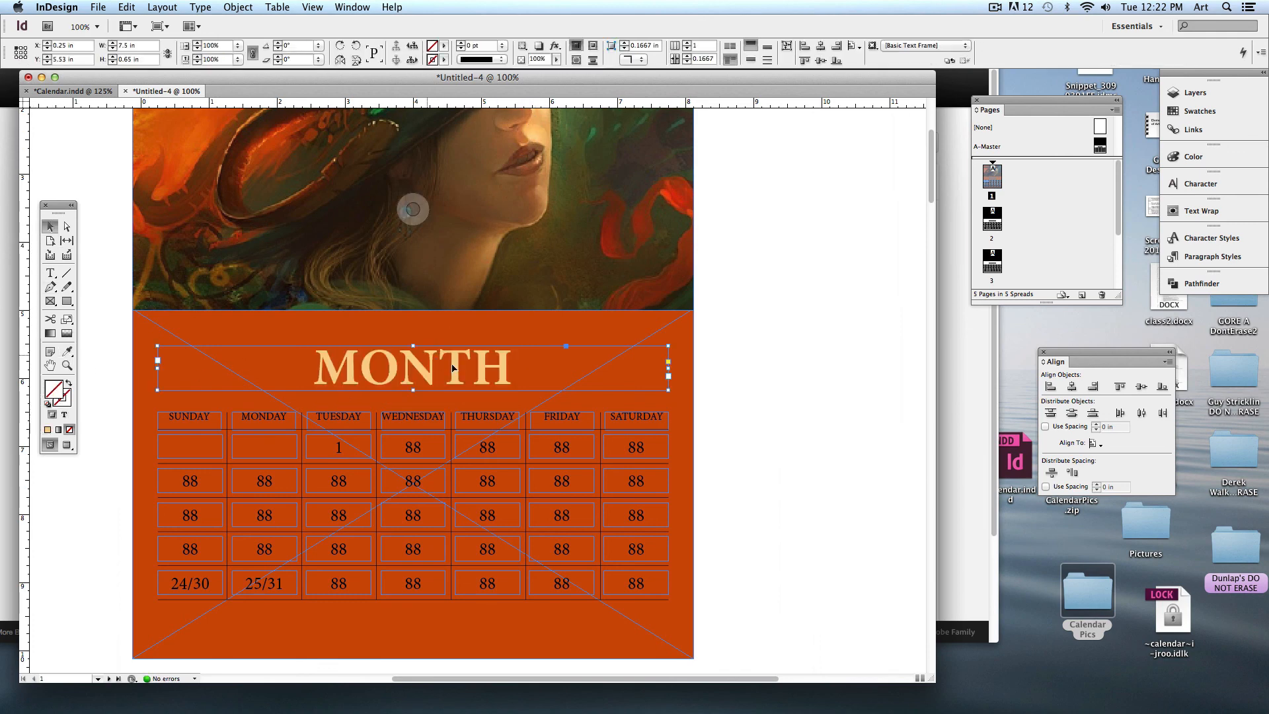
pyautogui.click(874, 482)
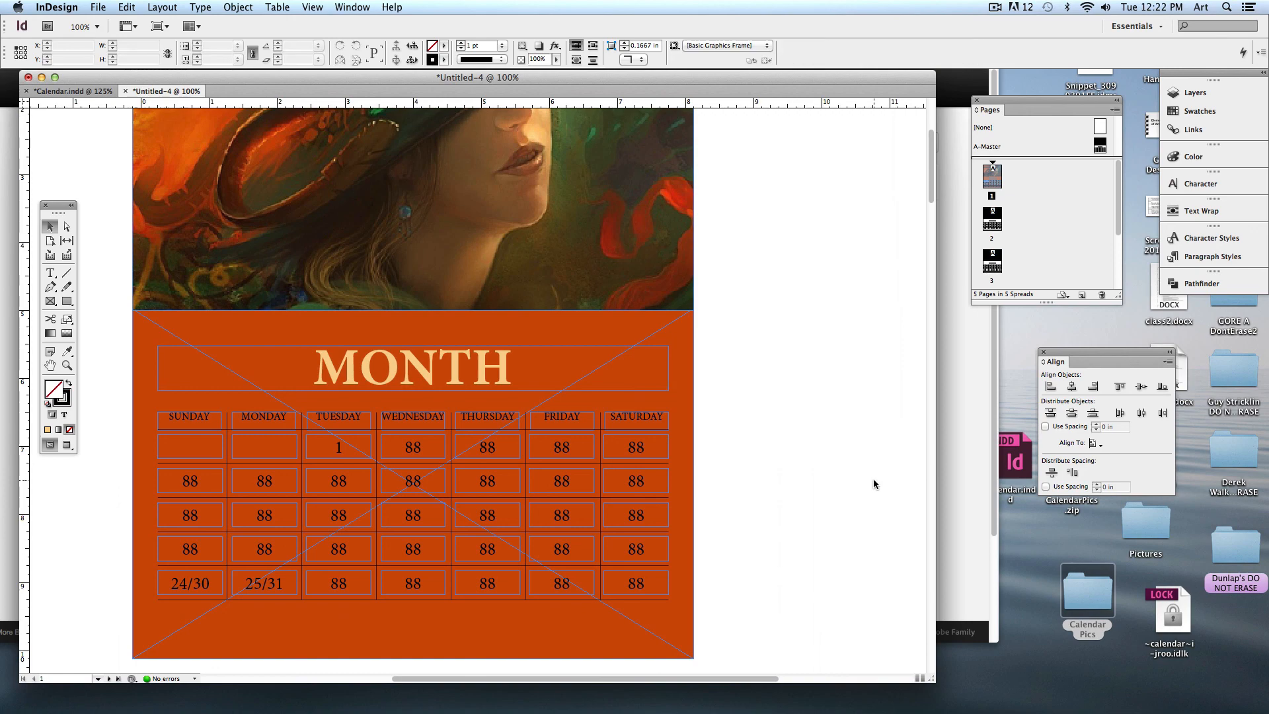
# Color the text of all weekday headings and date boxes with a pale cream tone sampled from the woman's face, and deselect them
pyautogui.press('super+minus')
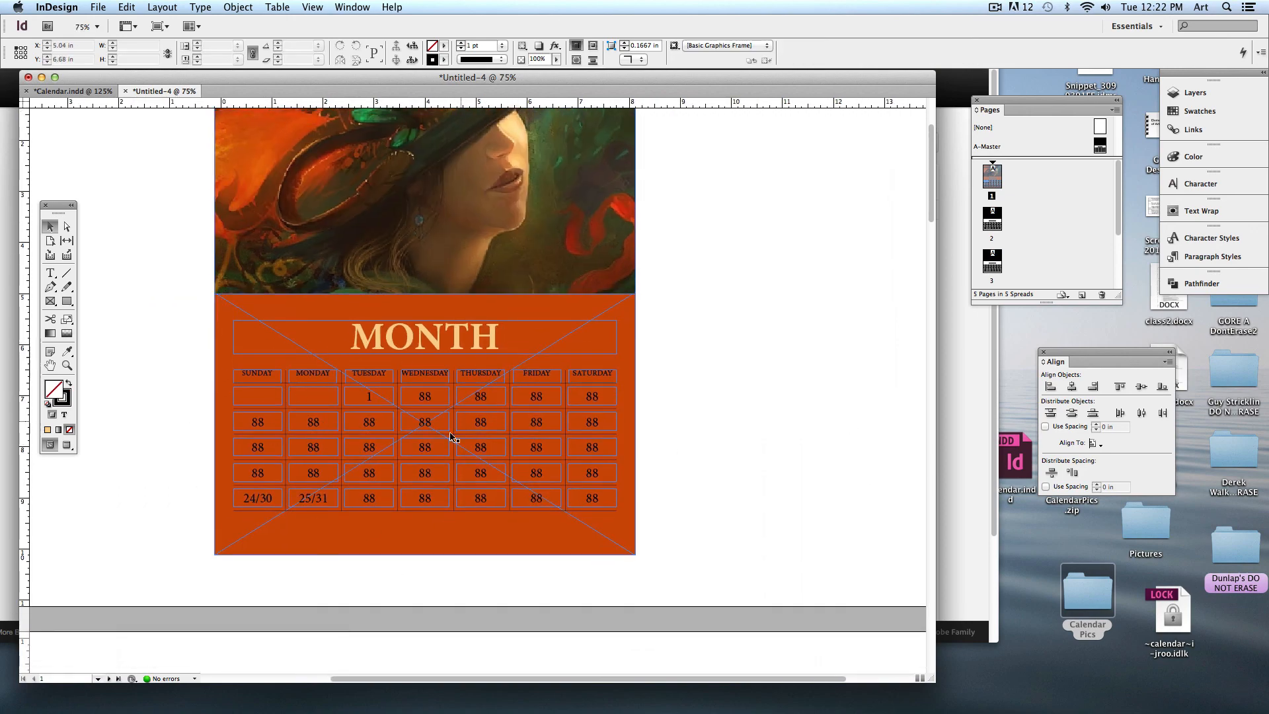
pyautogui.moveTo(187, 366); pyautogui.dragTo(660, 545)
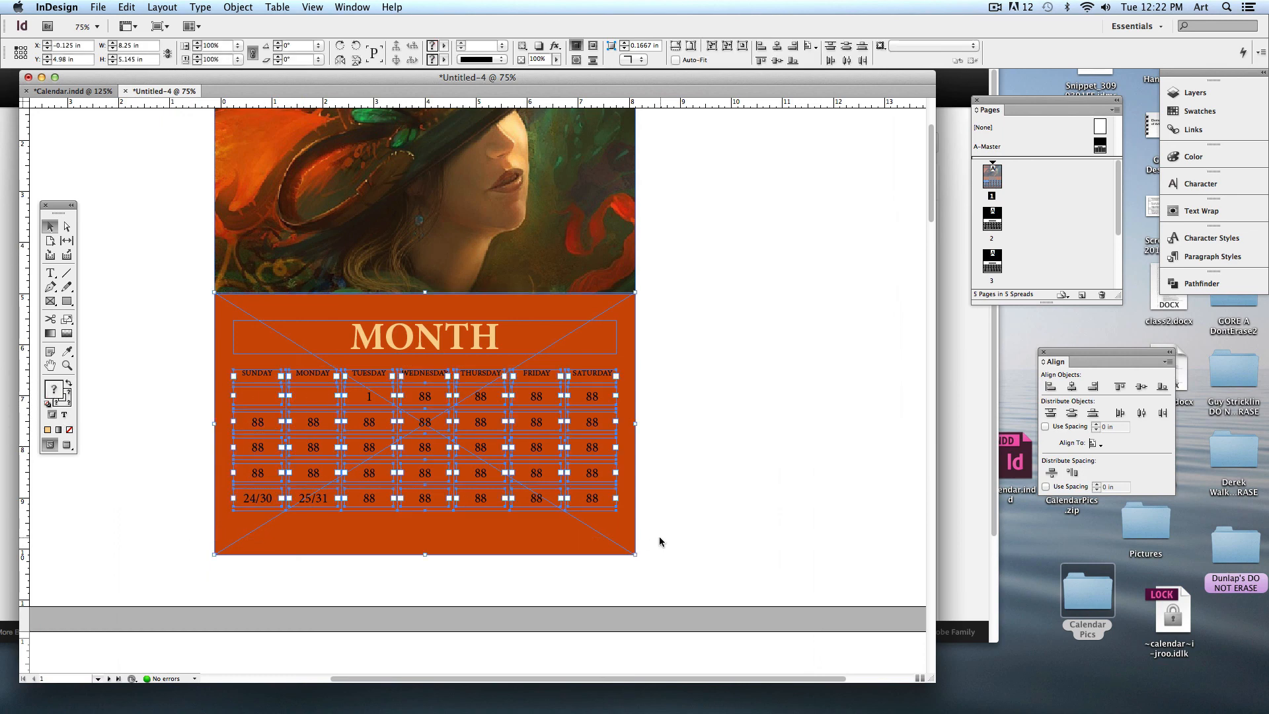
pyautogui.click(63, 415)
pyautogui.click(63, 416)
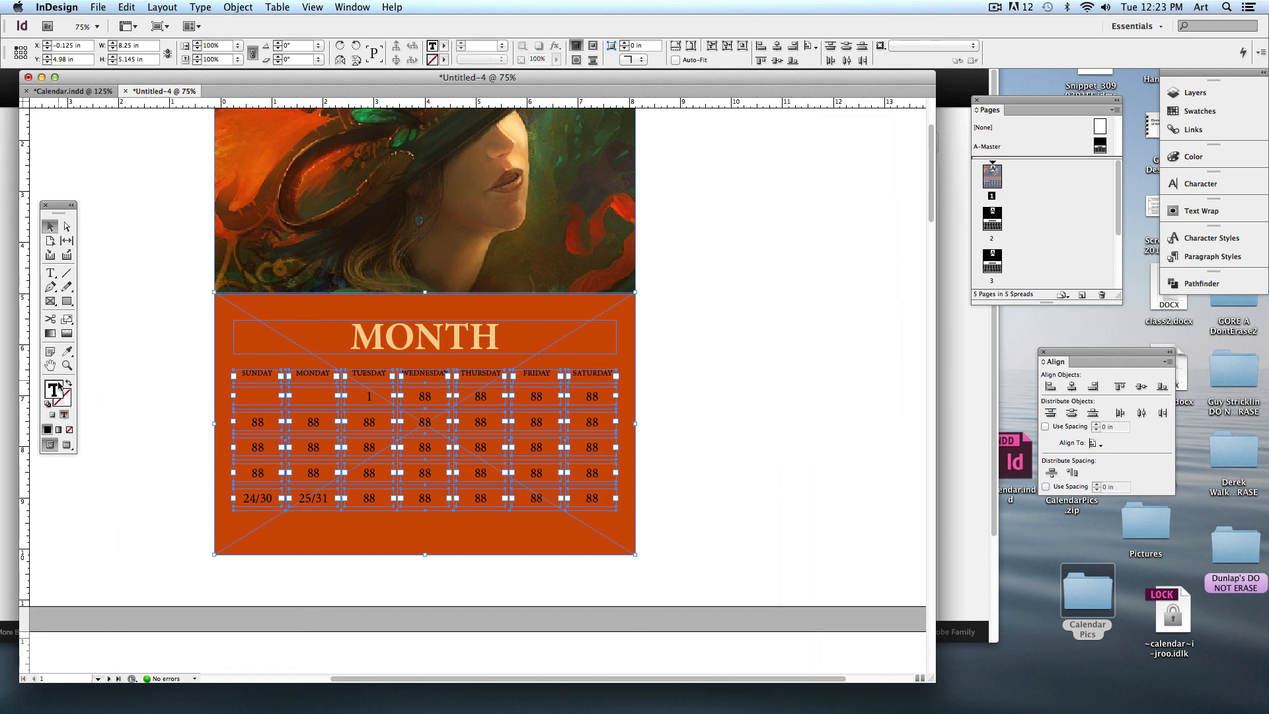
pyautogui.click(67, 351)
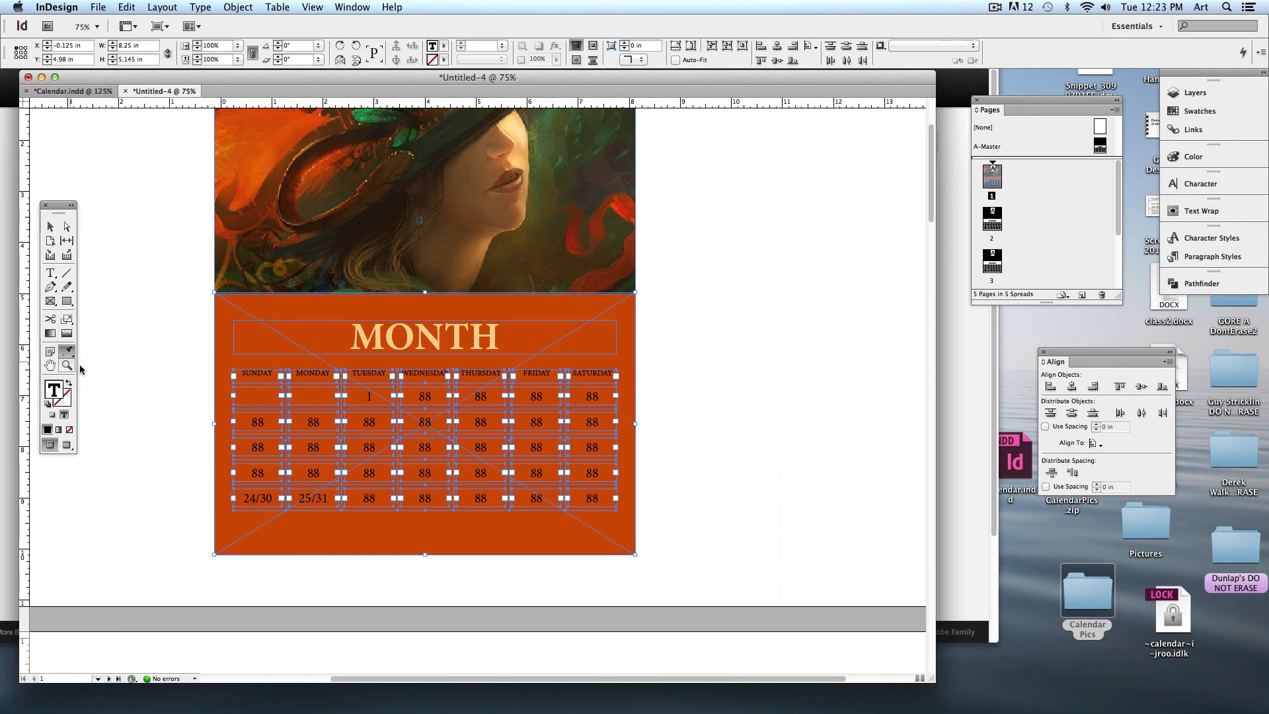
pyautogui.click(520, 124)
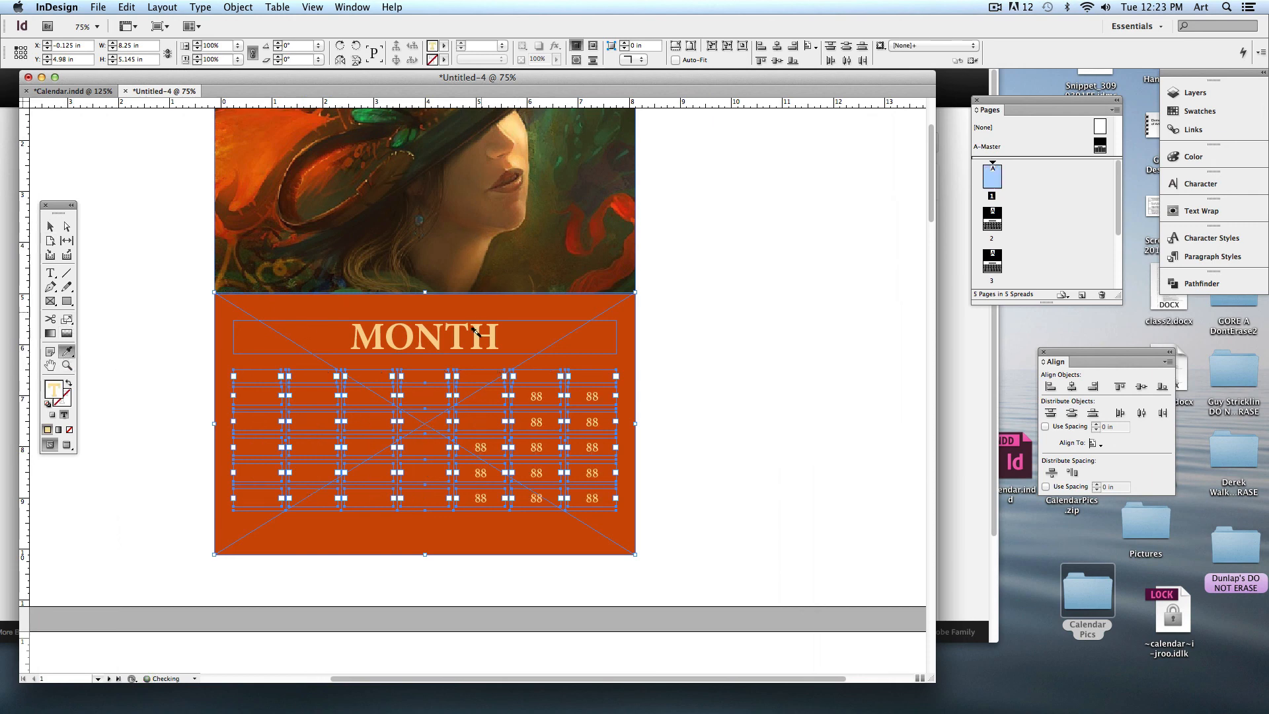
pyautogui.click(50, 226)
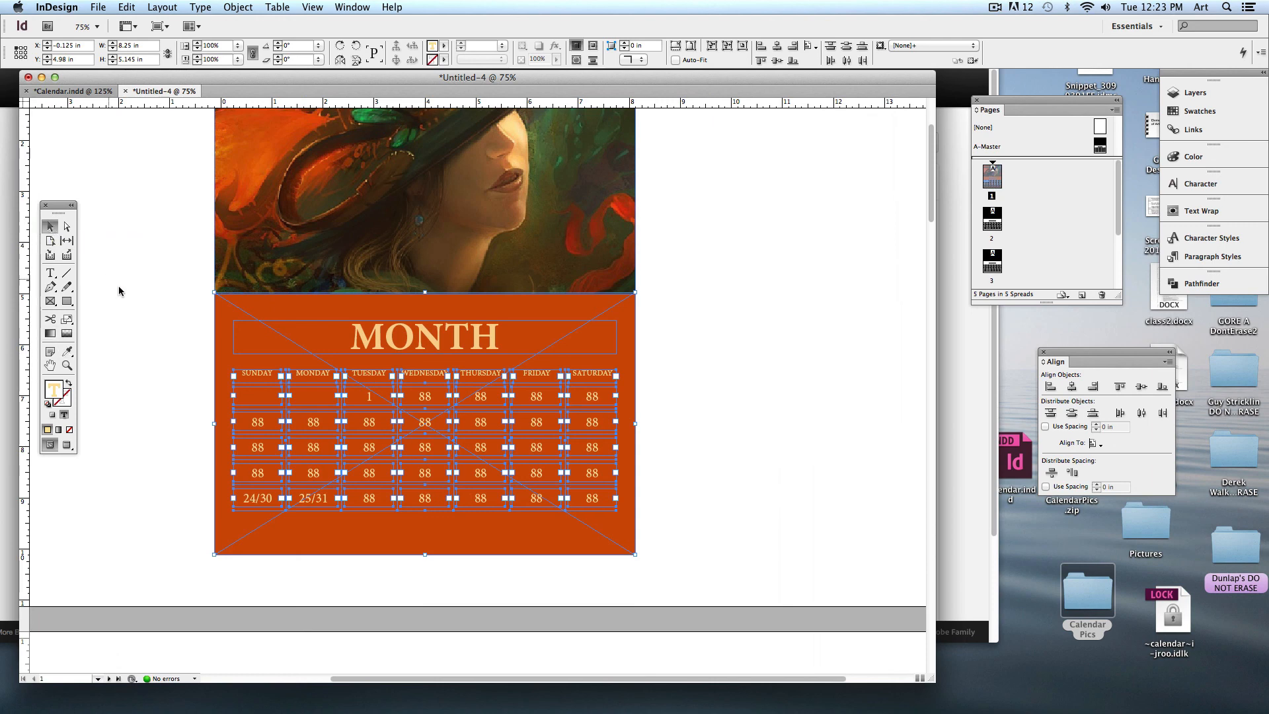
pyautogui.click(142, 291)
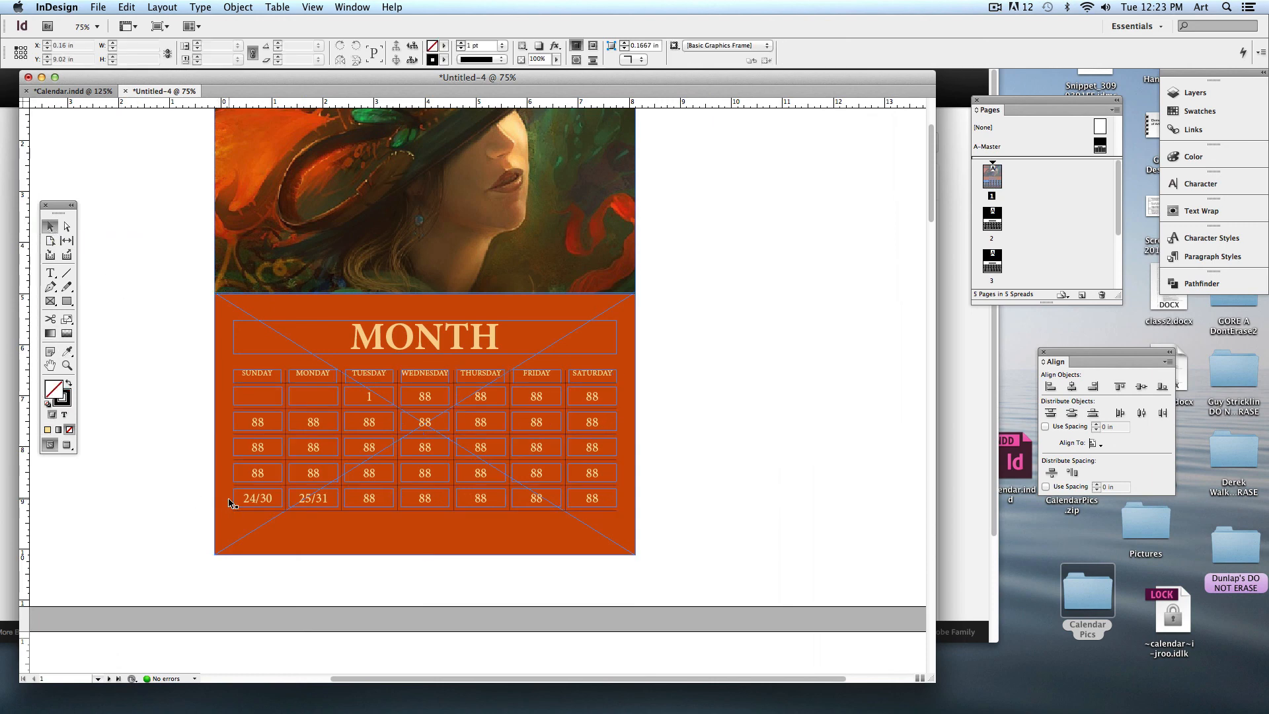
# Switch the page to Preview mode and bring the date grid into close view
pyautogui.click(69, 446)
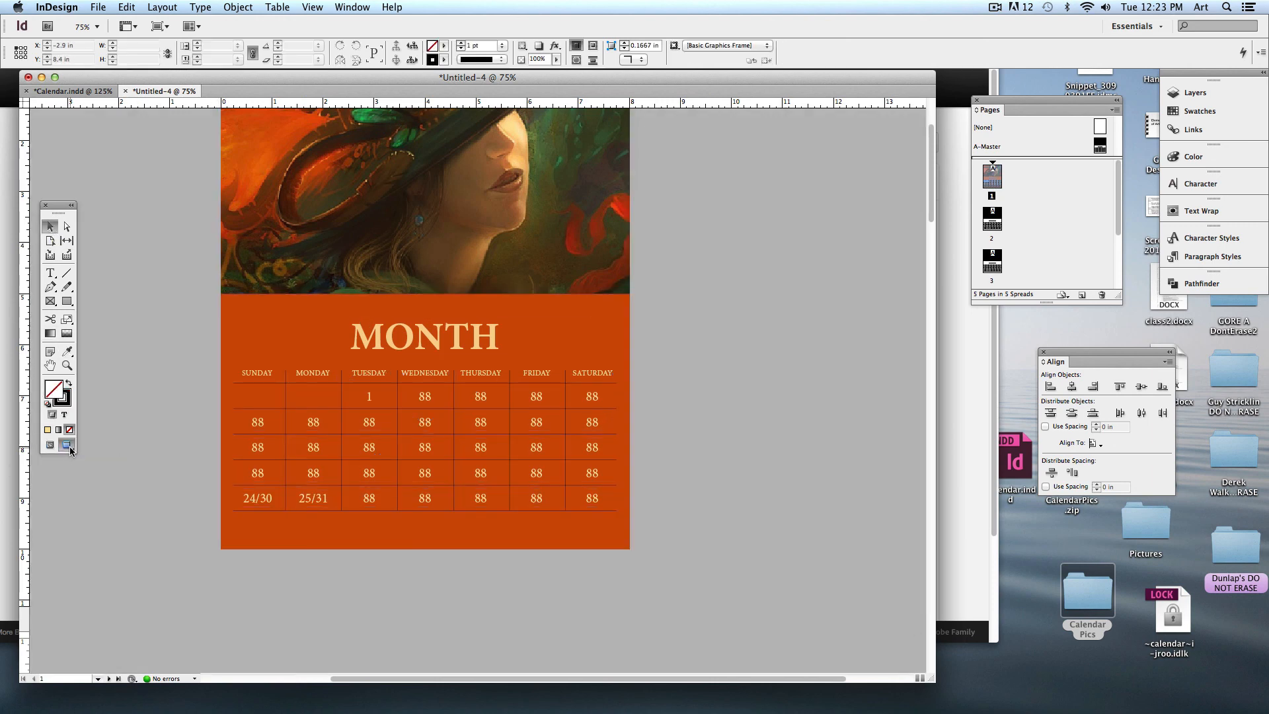
pyautogui.press('super+equal')
pyautogui.press('super+equal')
pyautogui.hscroll(-2, 198, 423)
pyautogui.scroll(-1, 199, 423)
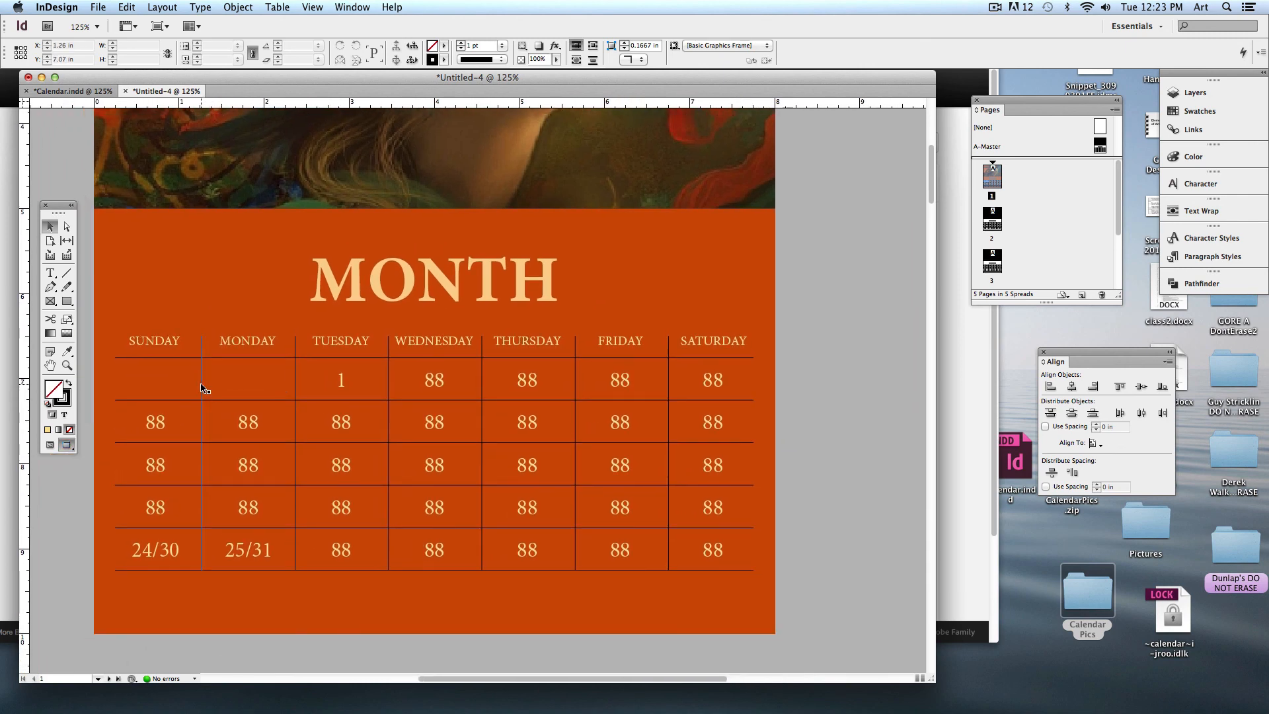
pyautogui.click(205, 380)
pyautogui.doubleClick(231, 397)
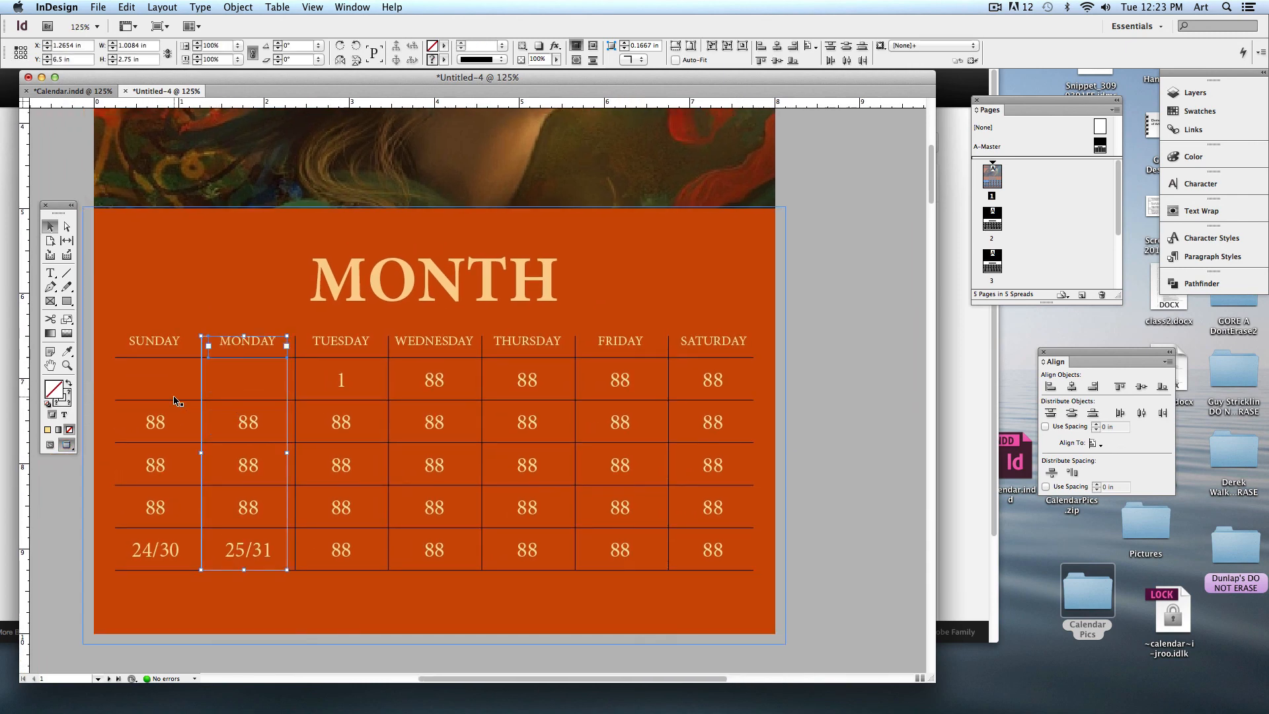
pyautogui.press('super+shift+a')
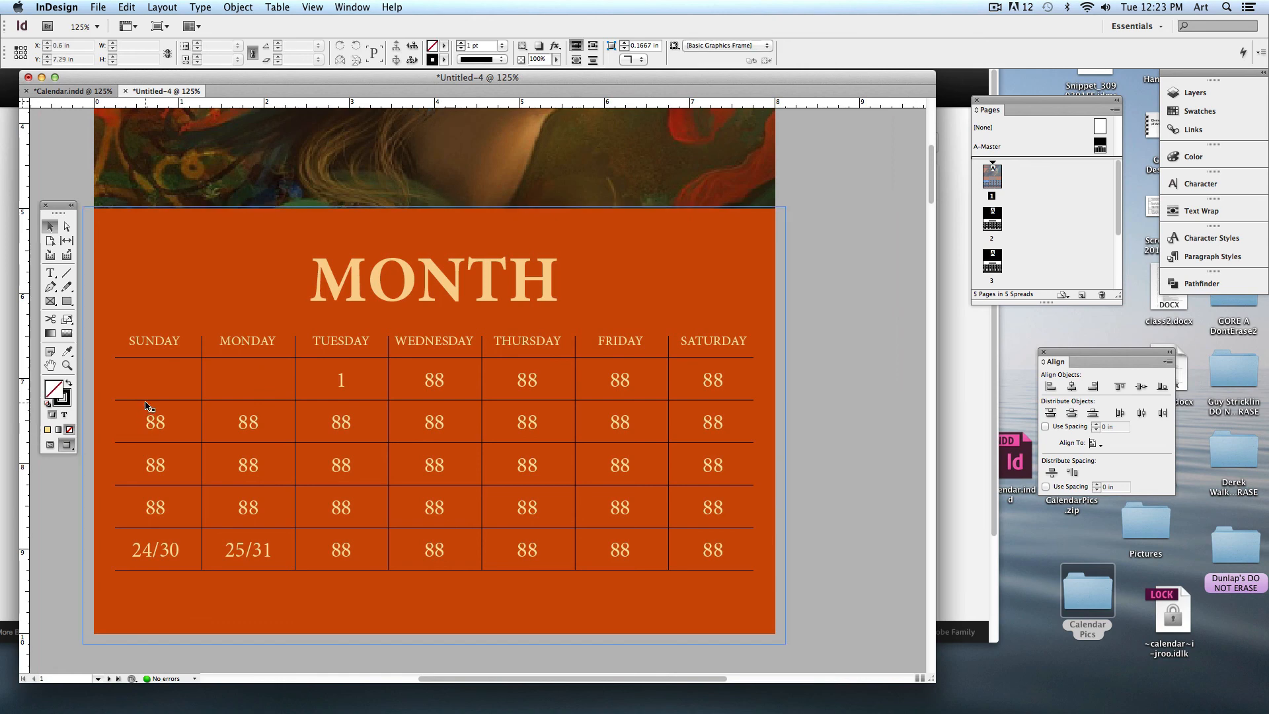
# Color the horizontal line below the first week with a sampled golden brown stroke, deselect it, and fit the page in the window
pyautogui.click(146, 400)
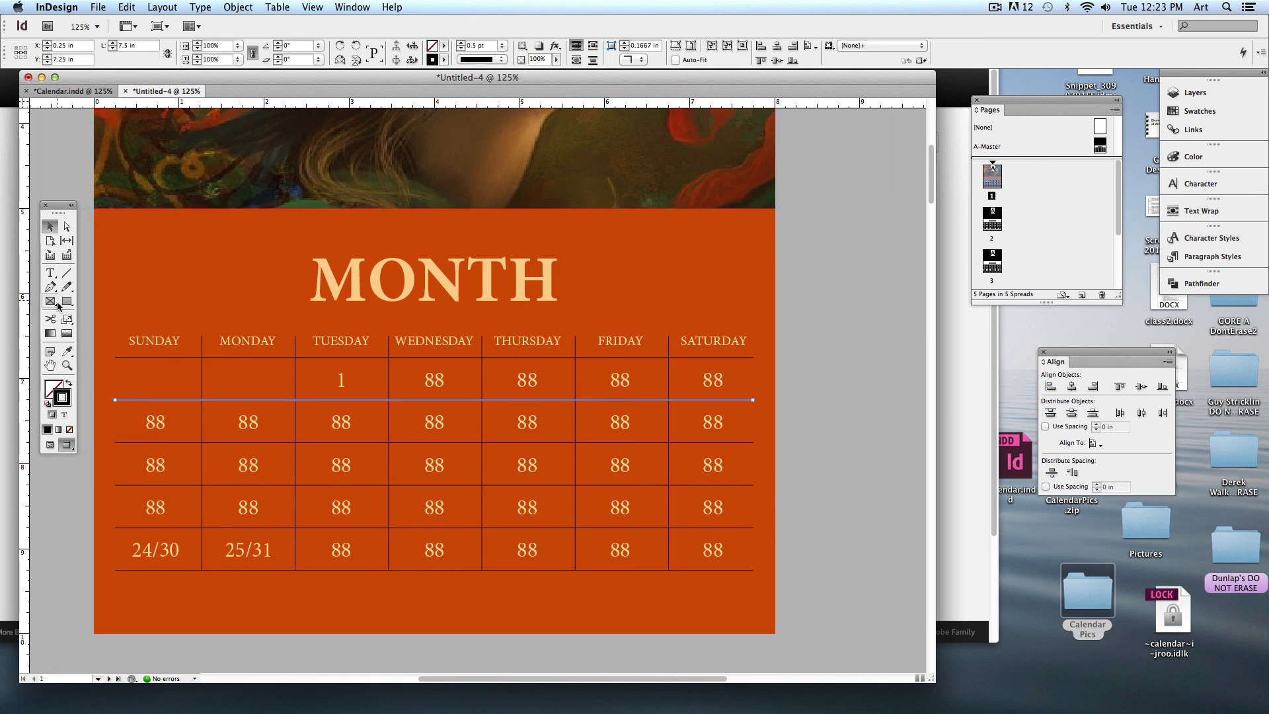
pyautogui.click(67, 351)
pyautogui.click(567, 289)
pyautogui.click(50, 226)
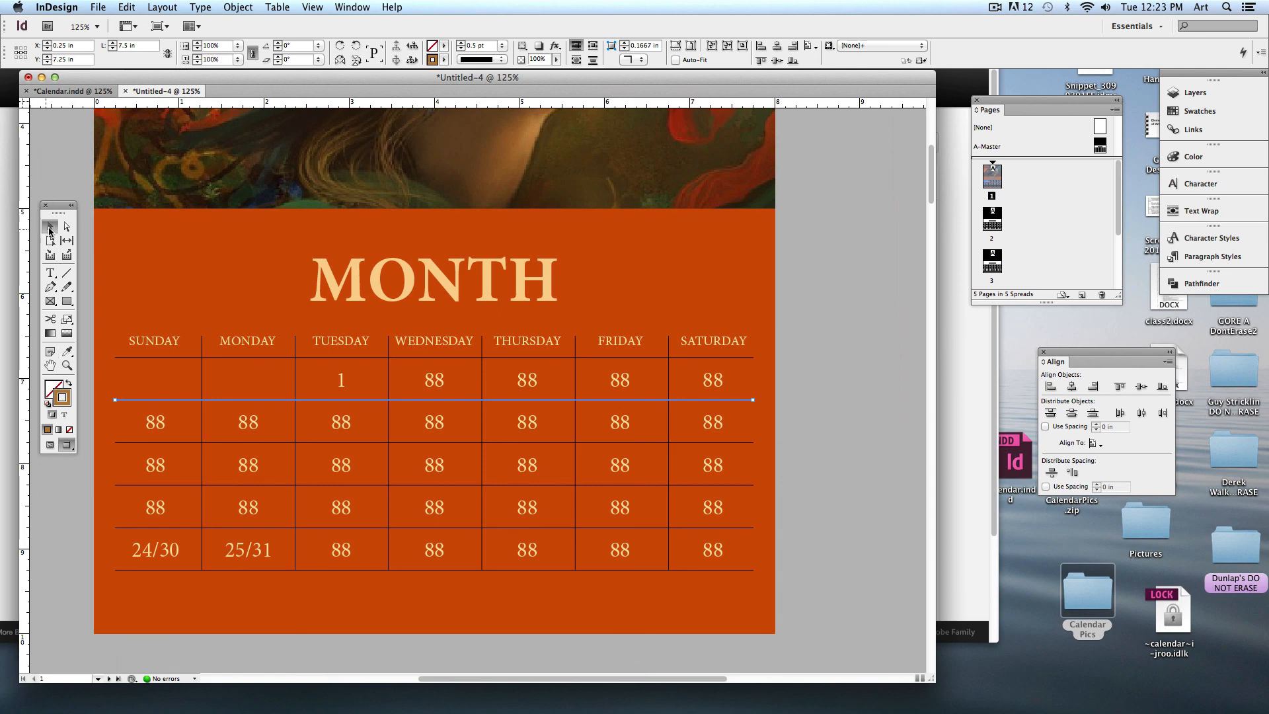
pyautogui.click(855, 376)
pyautogui.press('super+0')
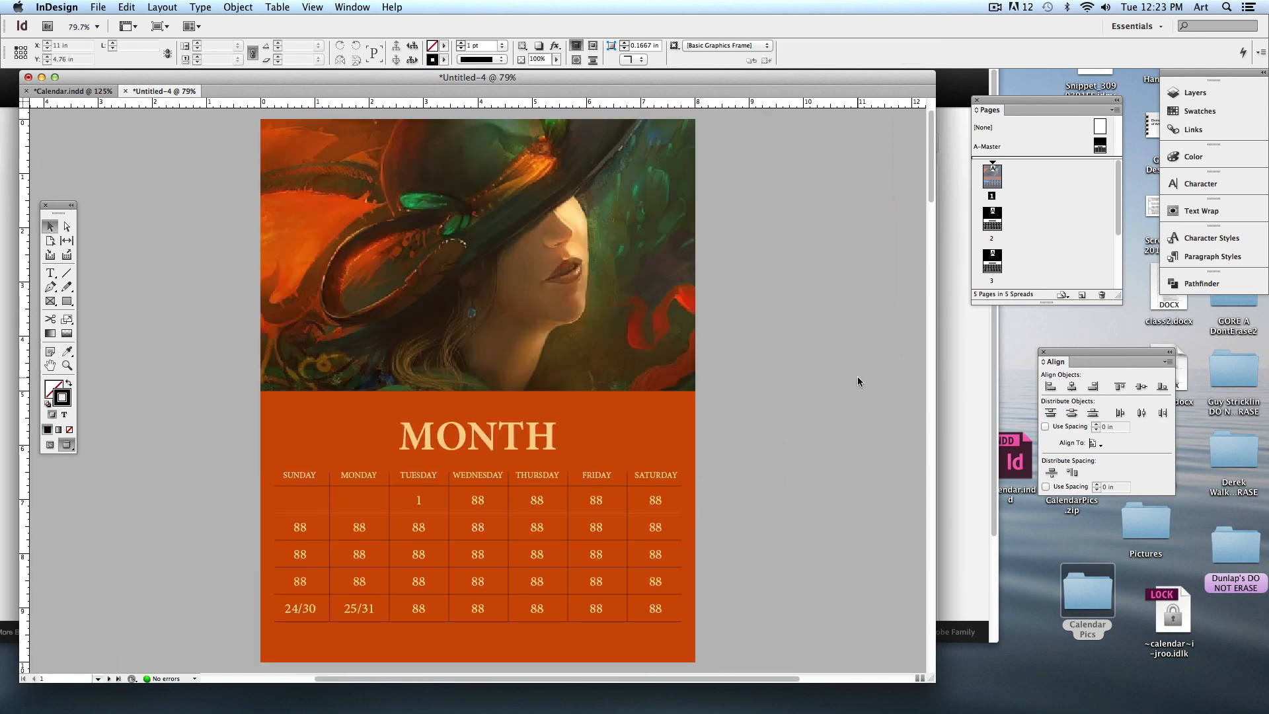